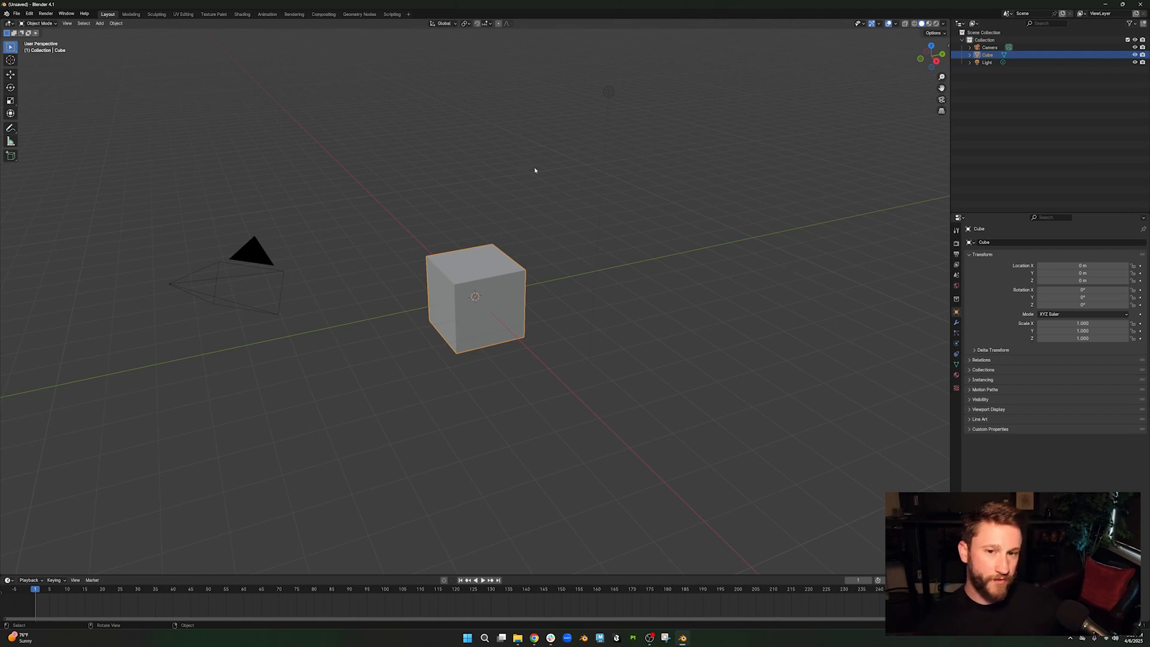
- Set the render engine to Cycles with GPU Compute as the device
{"action": "middle_click_drag", "start_coordinate": [535, 170], "coordinate": [449, 169]}
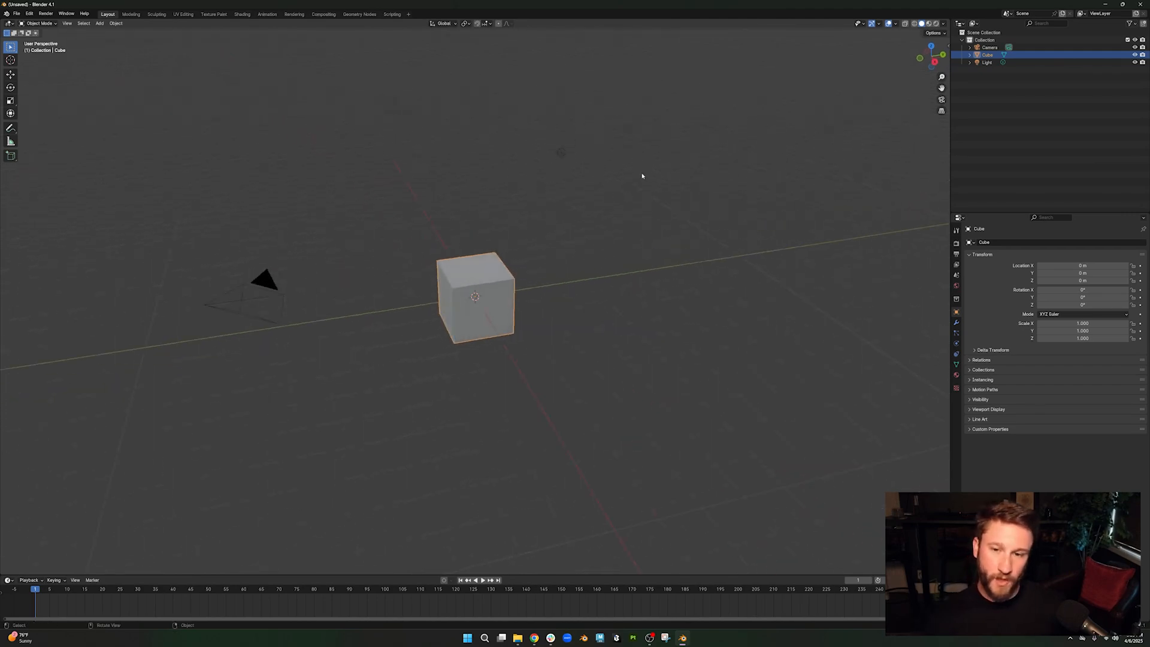
{"action": "middle_click_drag", "start_coordinate": [642, 176], "coordinate": [641, 177]}
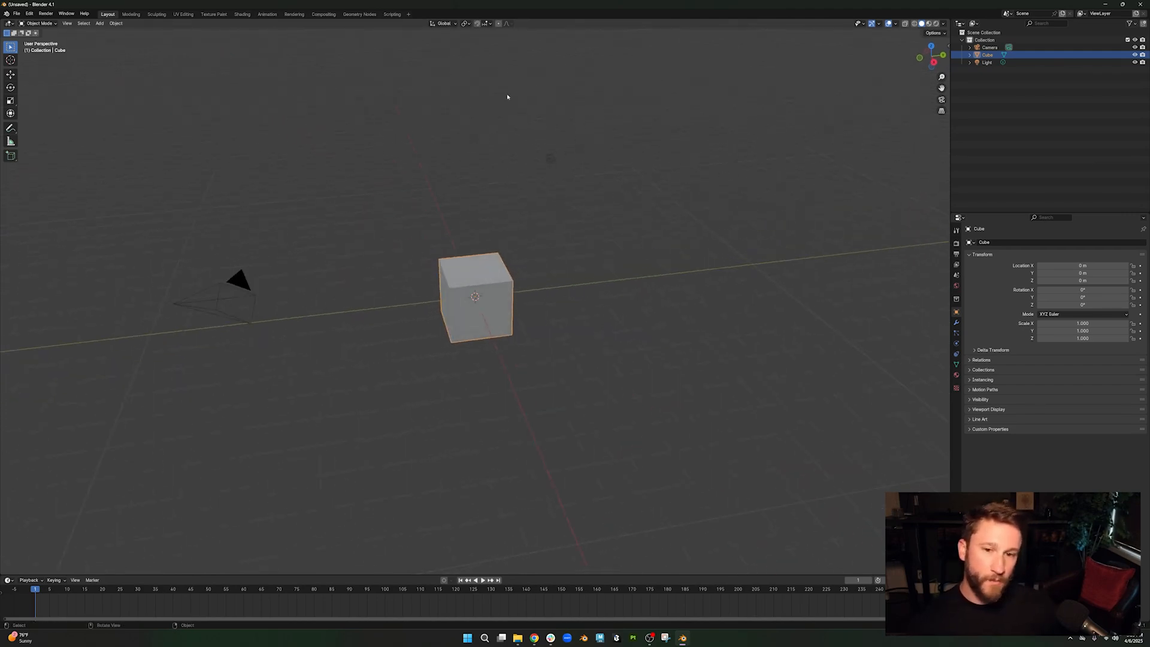
{"action": "middle_click_drag", "start_coordinate": [507, 97], "coordinate": [700, 158]}
{"action": "middle_click_drag", "start_coordinate": [483, 173], "coordinate": [753, 206]}
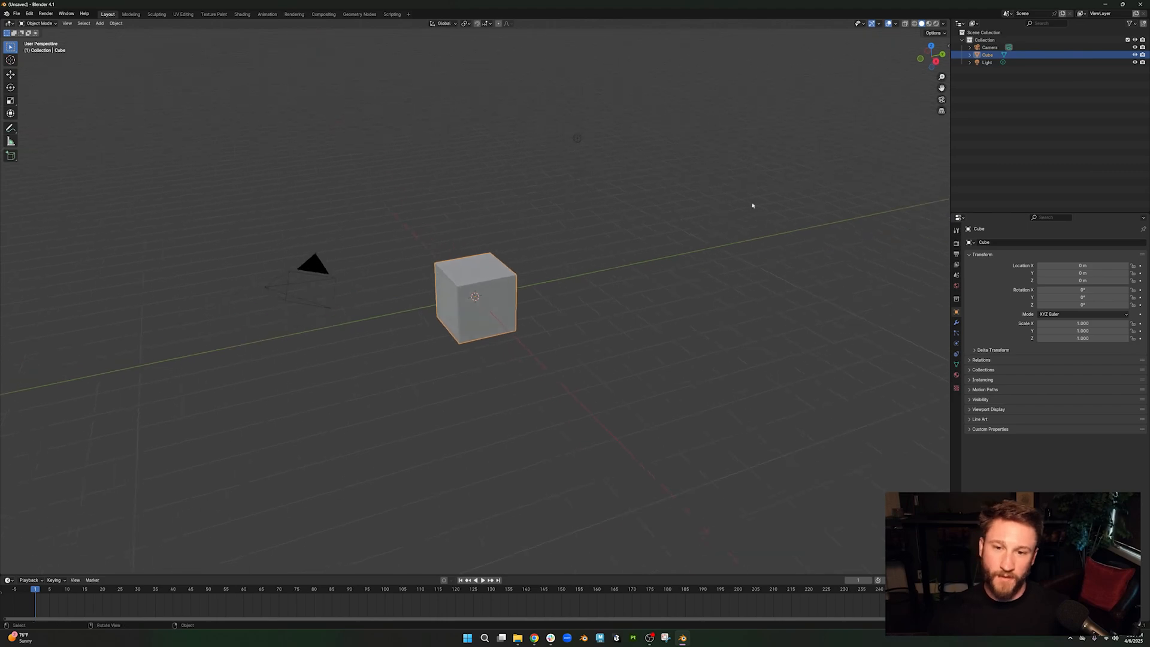
{"action": "middle_click_drag", "start_coordinate": [635, 146], "coordinate": [659, 161]}
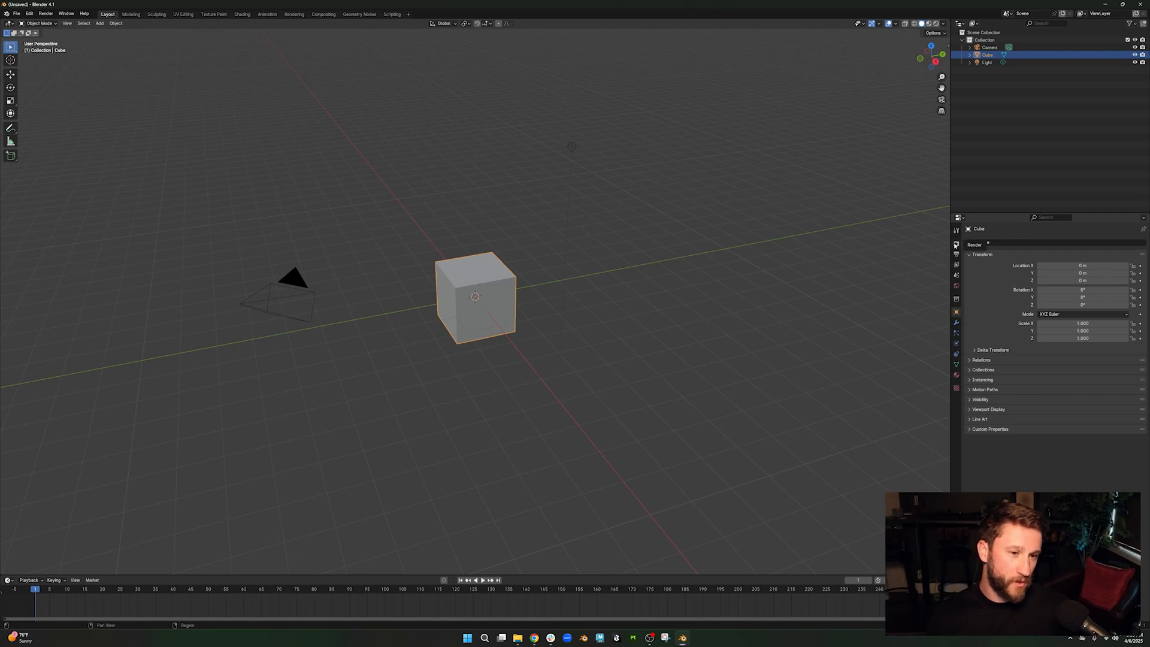
{"action": "left_click", "coordinate": [957, 244]}
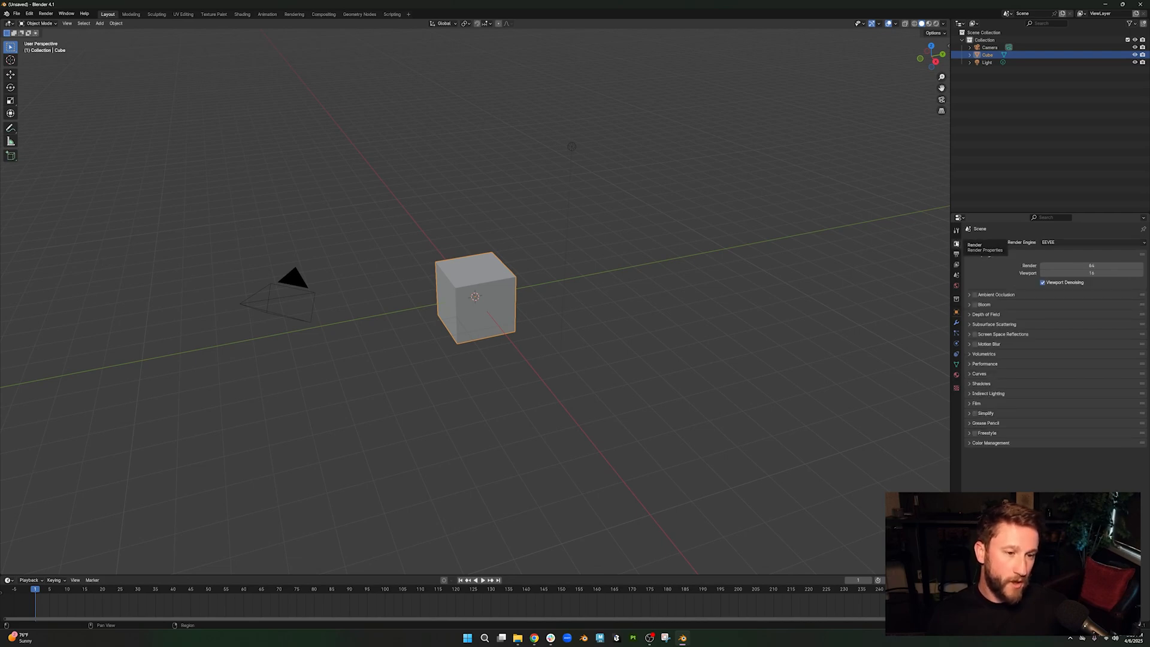
{"action": "left_click", "coordinate": [1064, 242]}
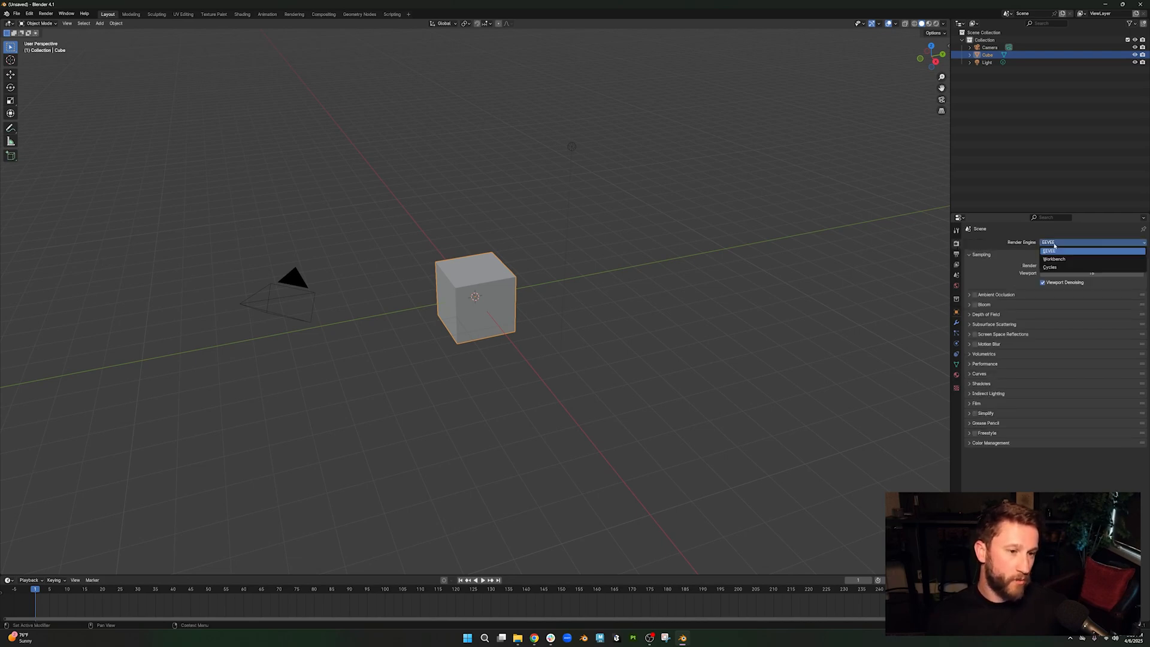
{"action": "left_click", "coordinate": [1057, 268]}
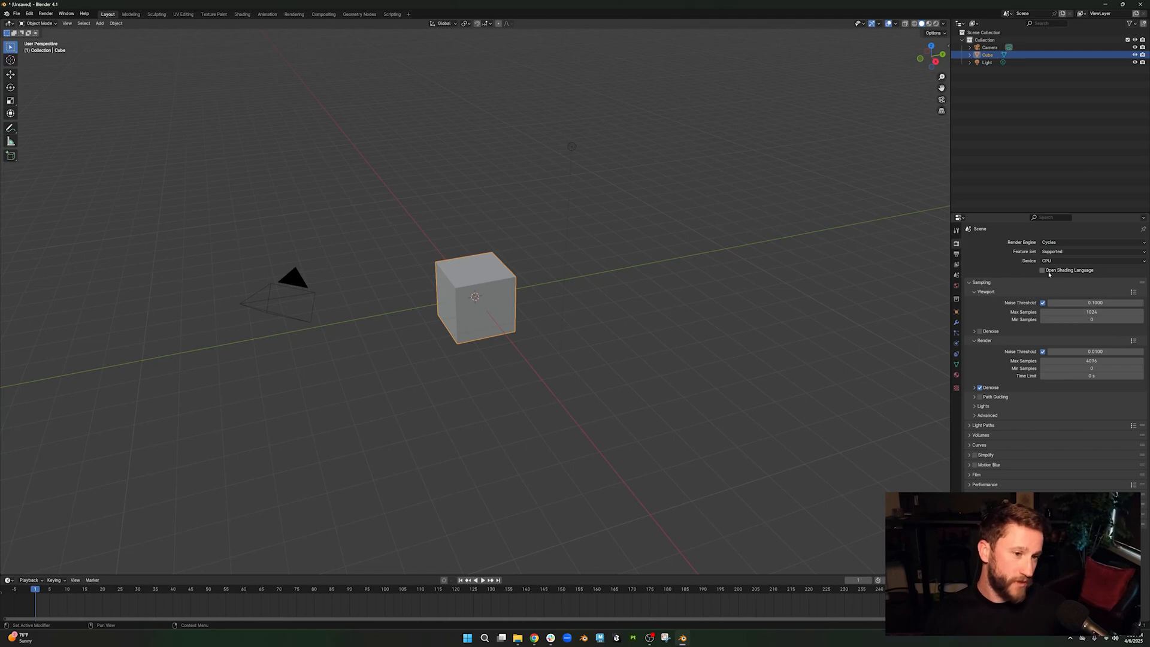
{"action": "left_click", "coordinate": [1060, 262]}
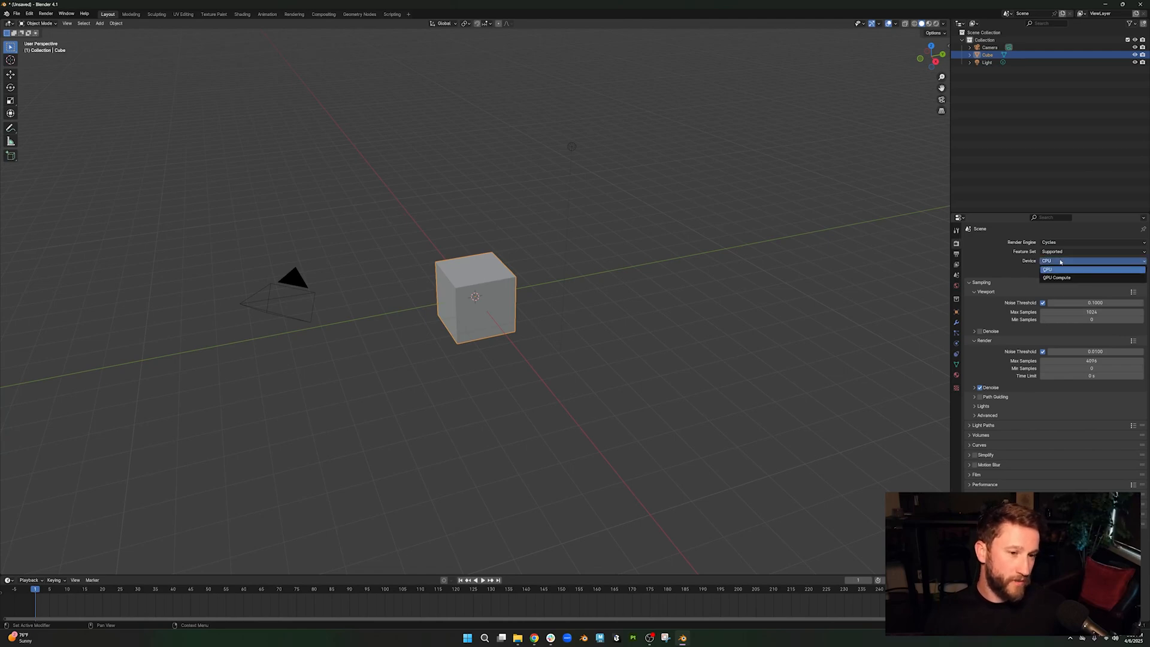
{"action": "left_click", "coordinate": [1059, 278]}
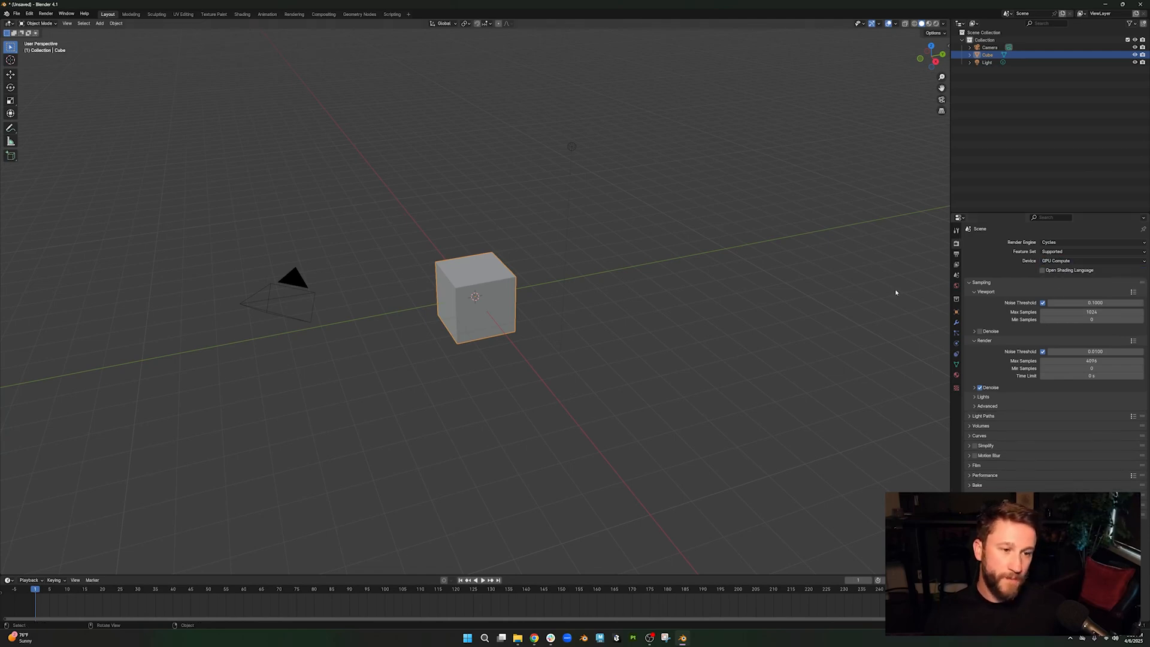
- Check the System preferences for the OptiX NVIDIA GPU, then close Preferences
{"action": "left_click", "coordinate": [29, 13]}
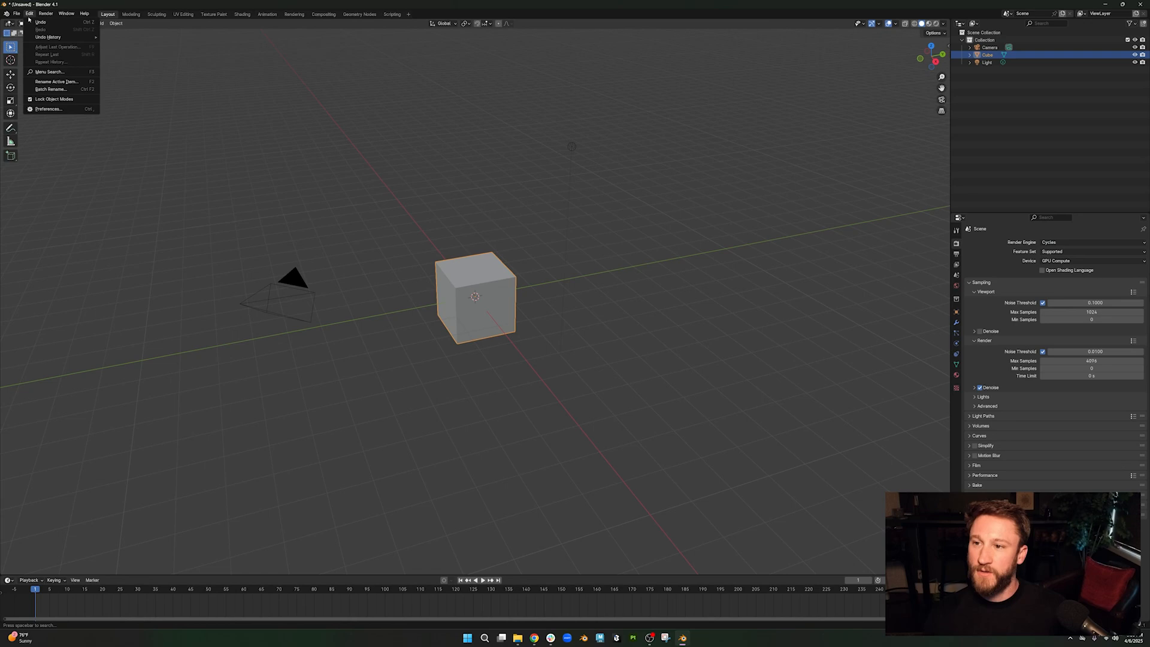
{"action": "left_click", "coordinate": [48, 109]}
{"action": "left_click", "coordinate": [14, 123]}
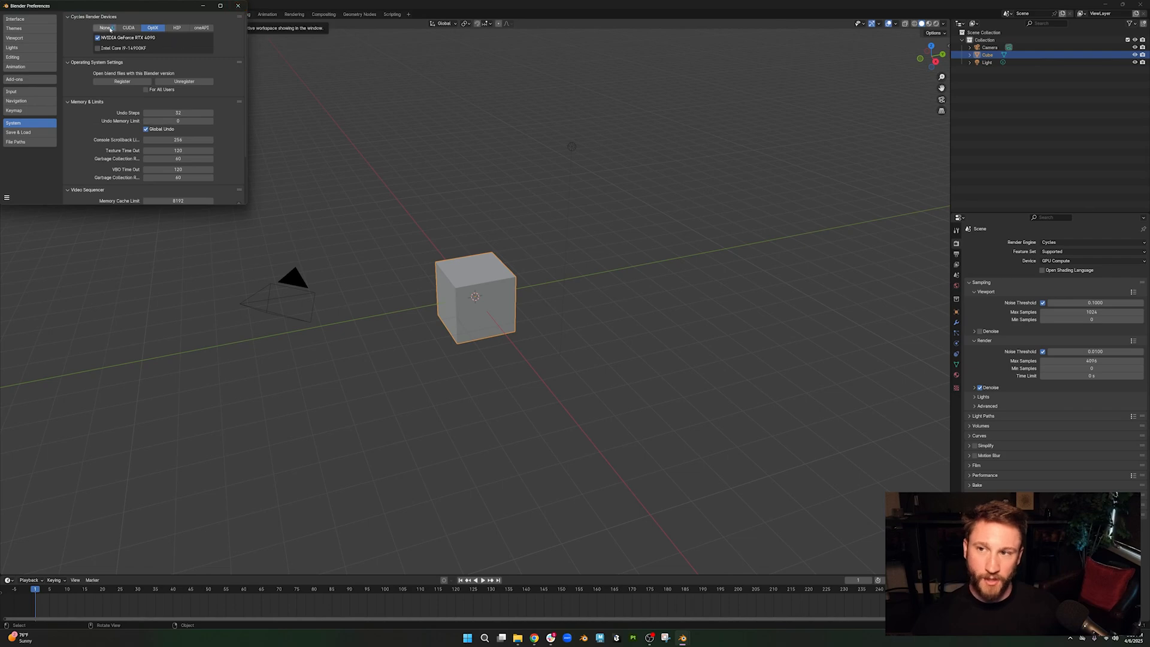
{"action": "left_click", "coordinate": [238, 6]}
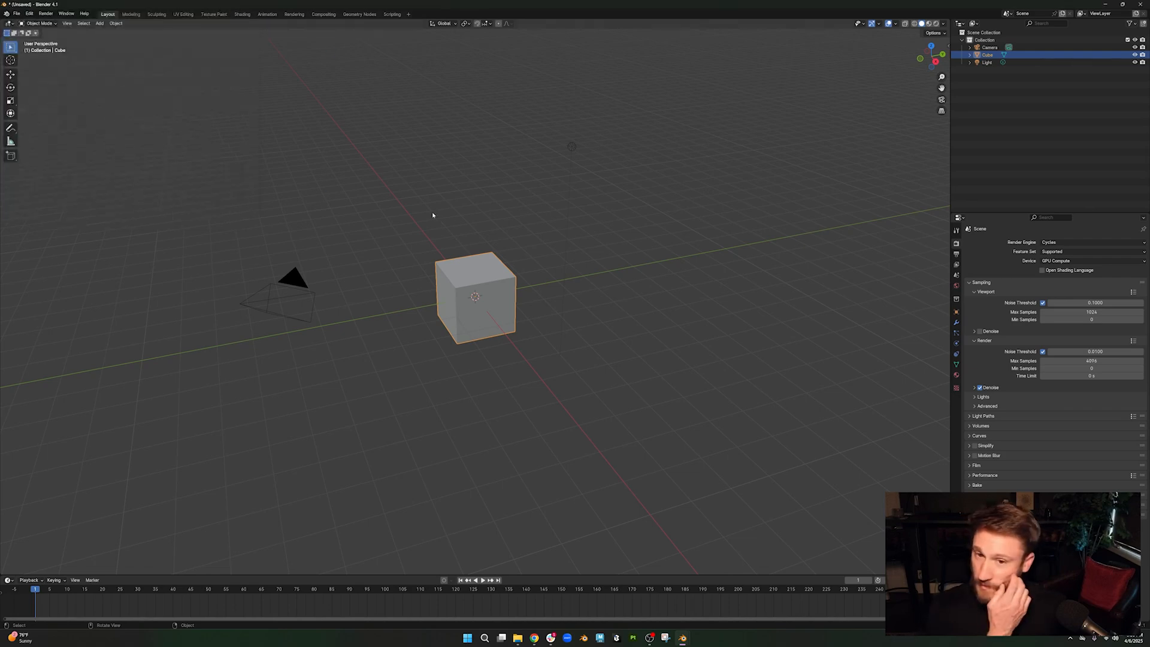
{"action": "middle_click_drag", "start_coordinate": [433, 211], "coordinate": [438, 213]}
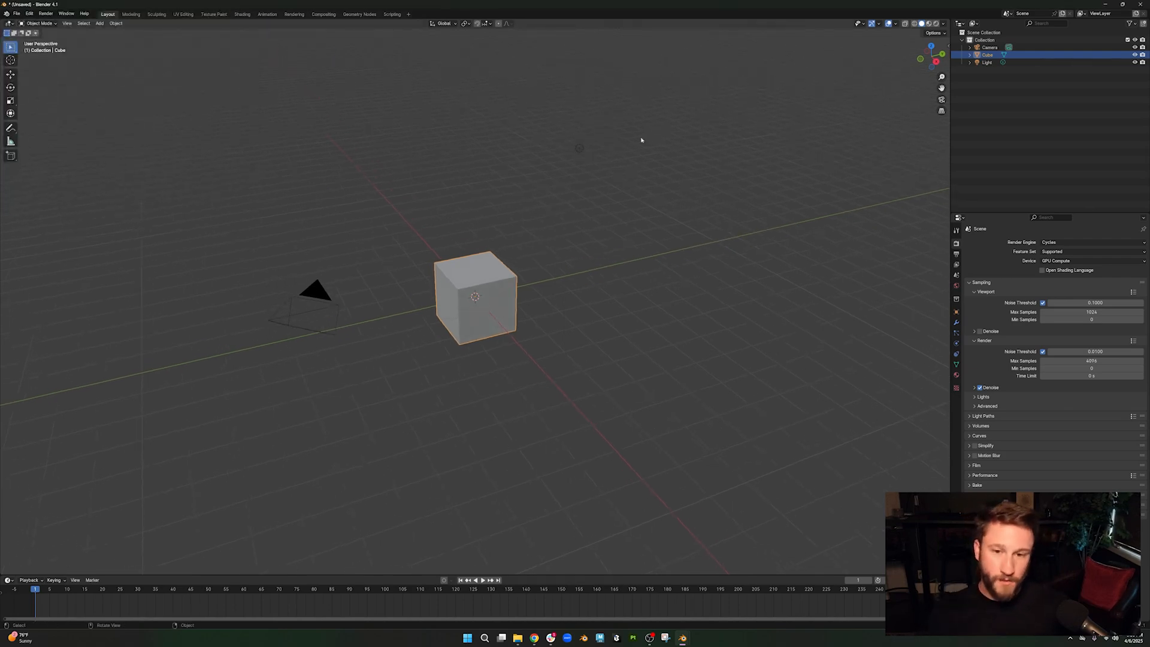
- Delete the default light and cube from the scene
{"action": "left_click", "coordinate": [579, 148]}
{"action": "key", "text": "Delete"}
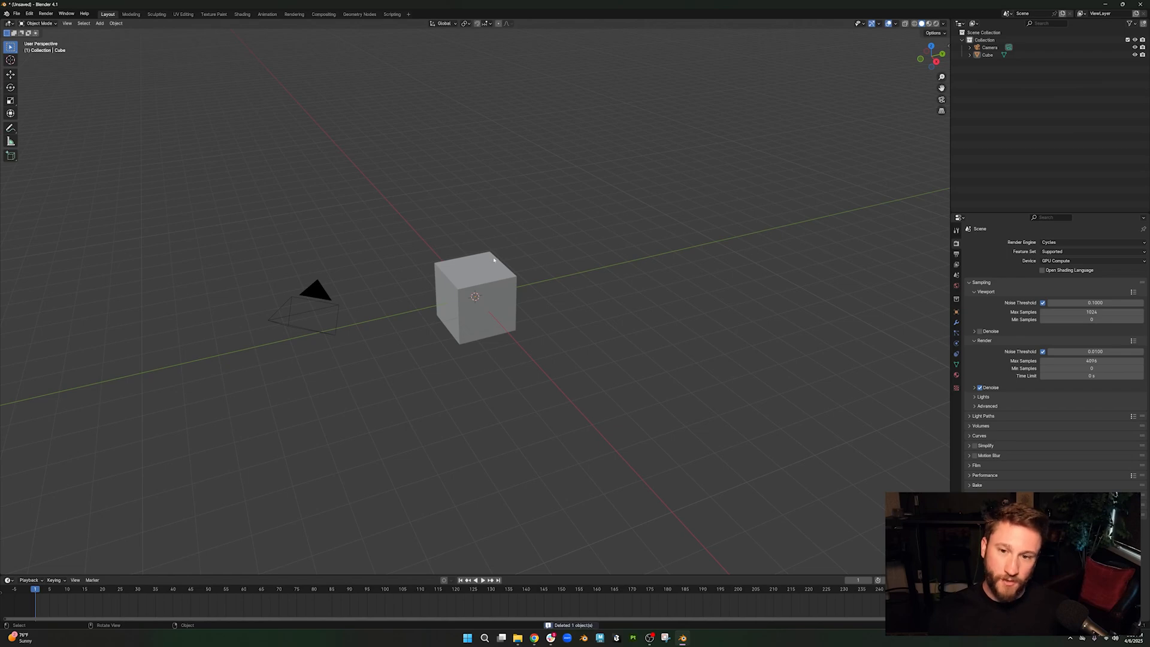
{"action": "left_click", "coordinate": [493, 261]}
{"action": "key", "text": "Delete"}
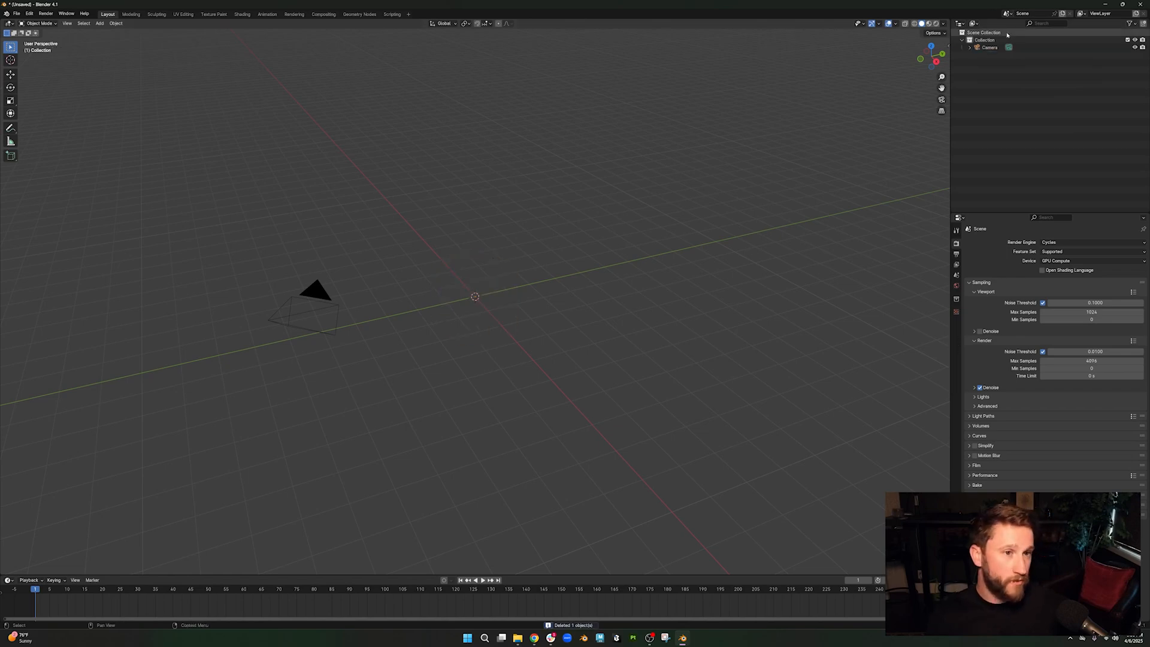
- Rename the collection to 'cameras' and the camera to 'renderCam'
{"action": "left_click", "coordinate": [985, 40]}
{"action": "double_click", "coordinate": [985, 40]}
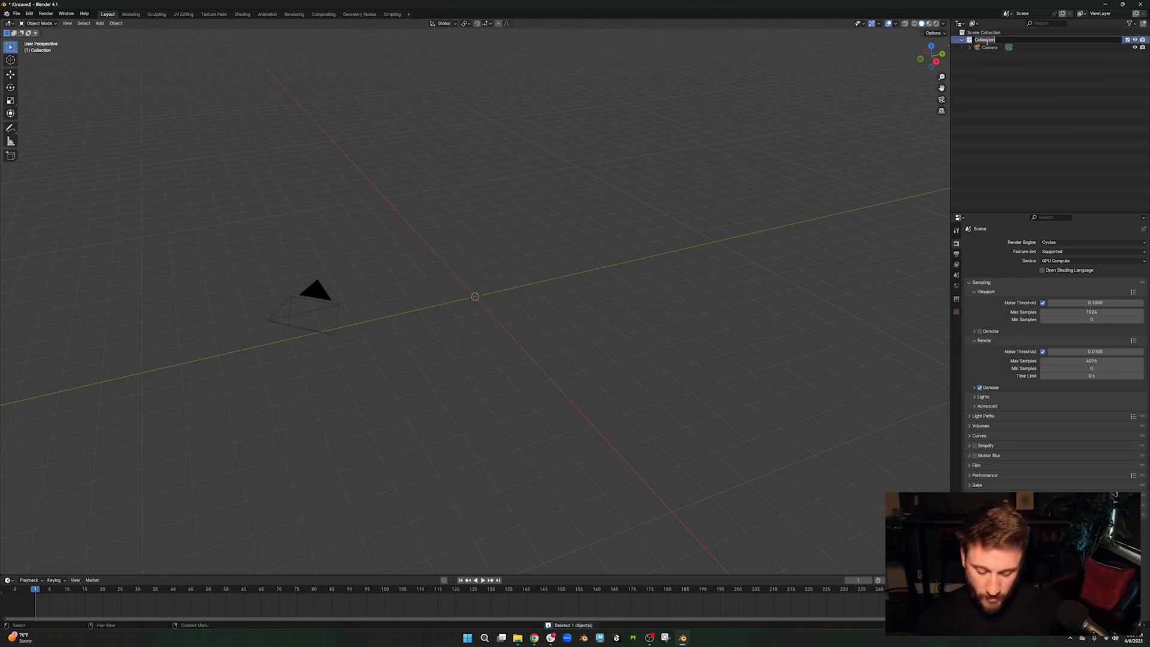
{"action": "type", "text": "cameras"}
{"action": "key", "text": "Return"}
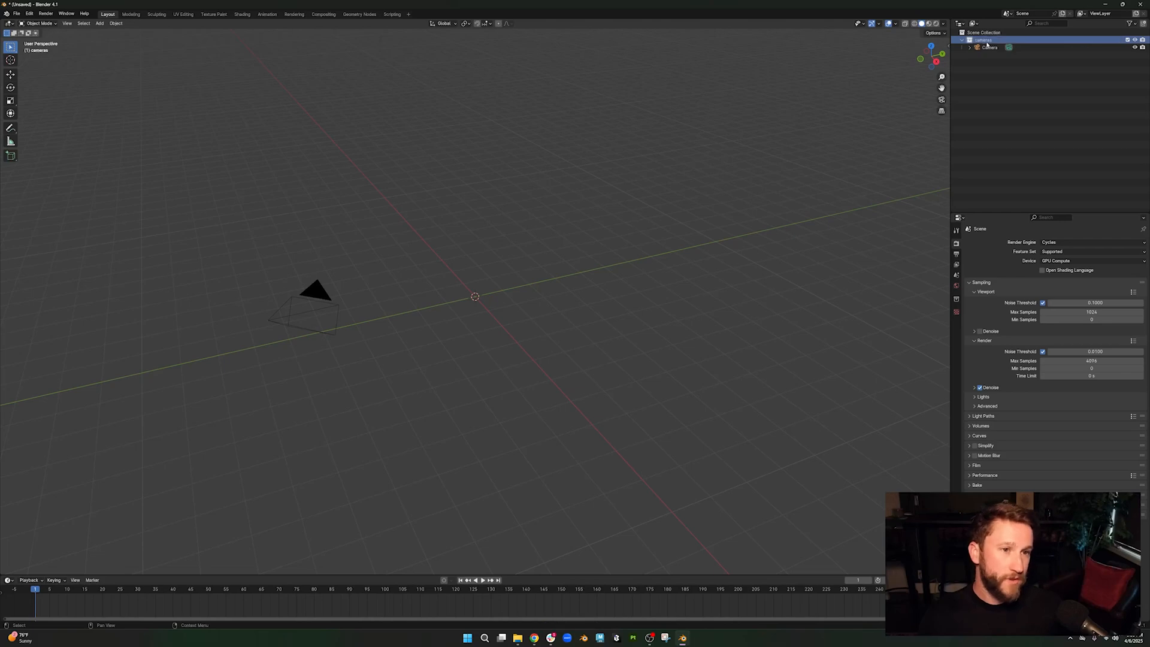
{"action": "left_click", "coordinate": [989, 47]}
{"action": "double_click", "coordinate": [989, 47]}
{"action": "type", "text": "re"}
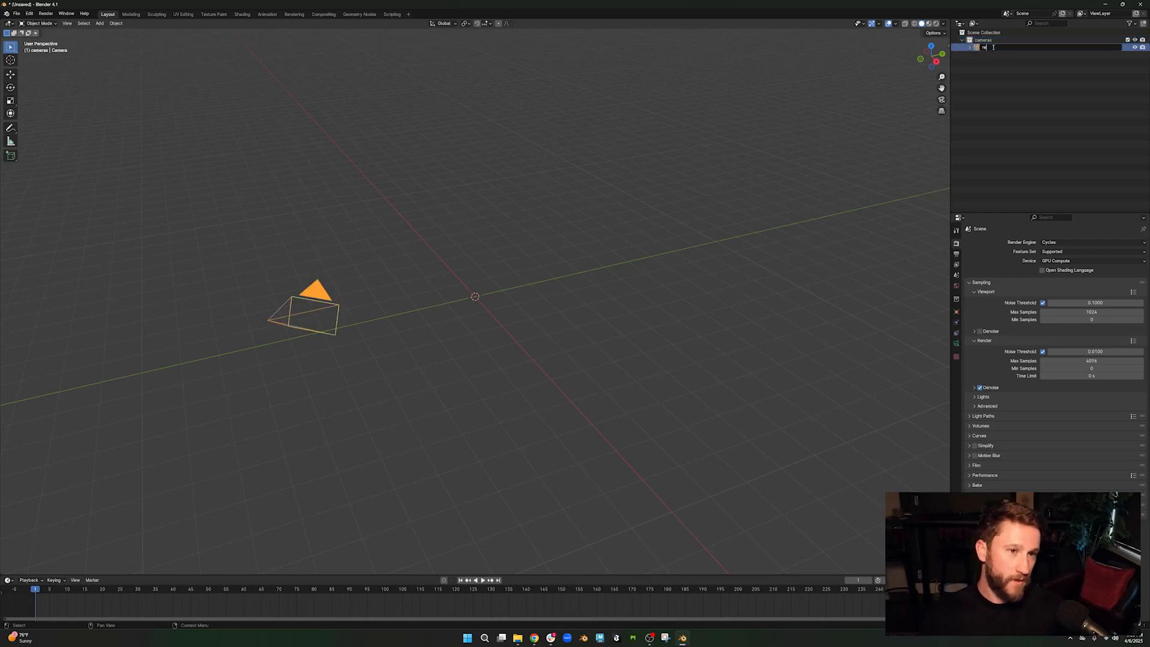
{"action": "type", "text": "nderCam"}
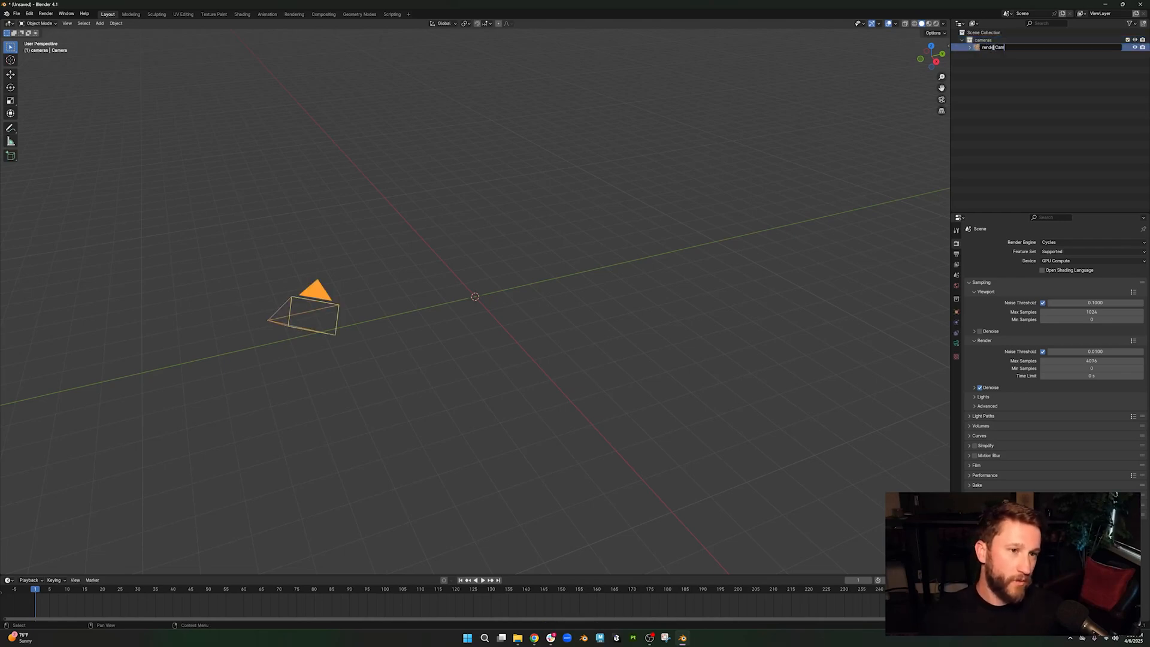
{"action": "key", "text": "Return"}
{"action": "left_click", "coordinate": [976, 68]}
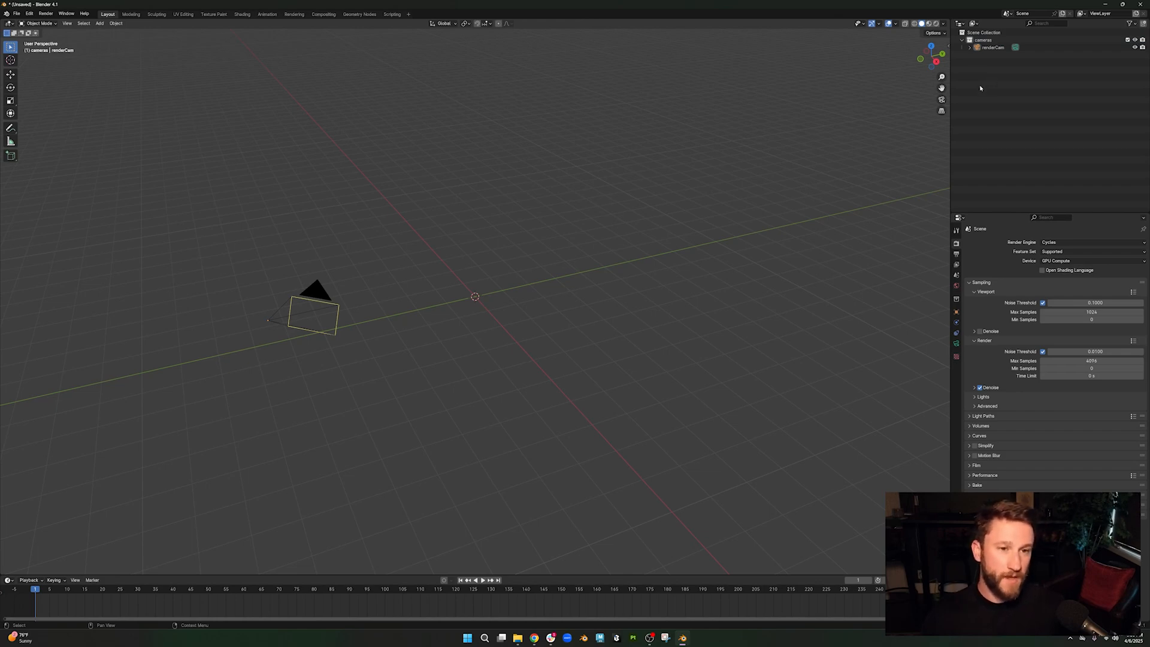
- Add a new collection named 'diagnostic' in the Outliner
{"action": "right_click", "coordinate": [981, 88]}
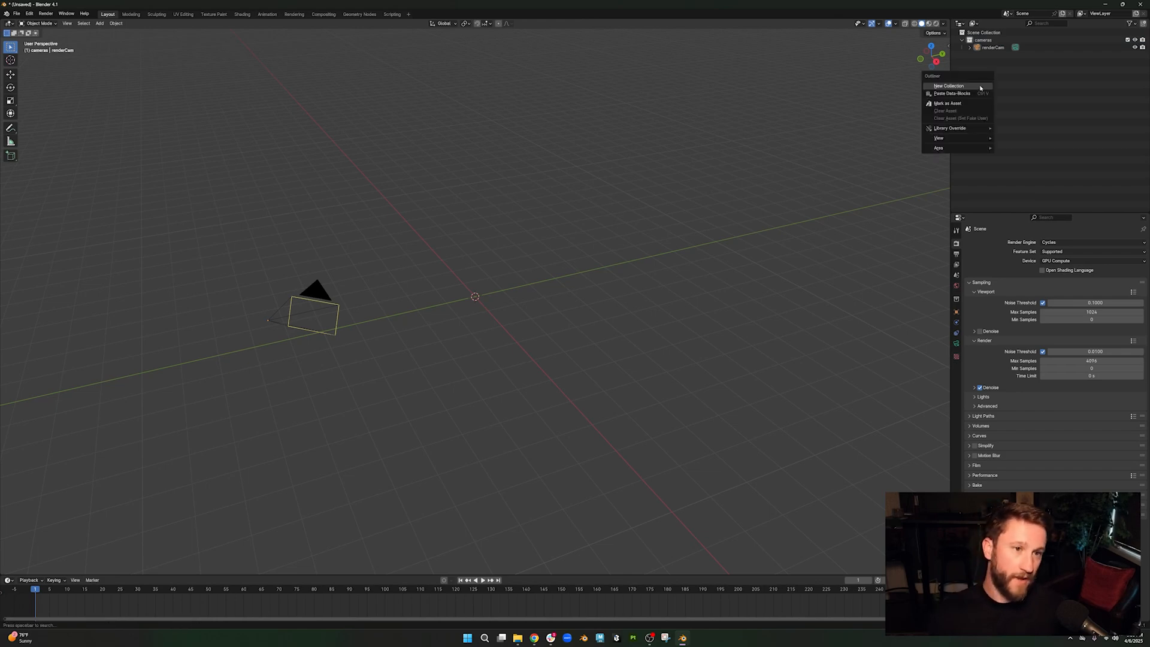
{"action": "left_click", "coordinate": [980, 88]}
{"action": "double_click", "coordinate": [991, 54]}
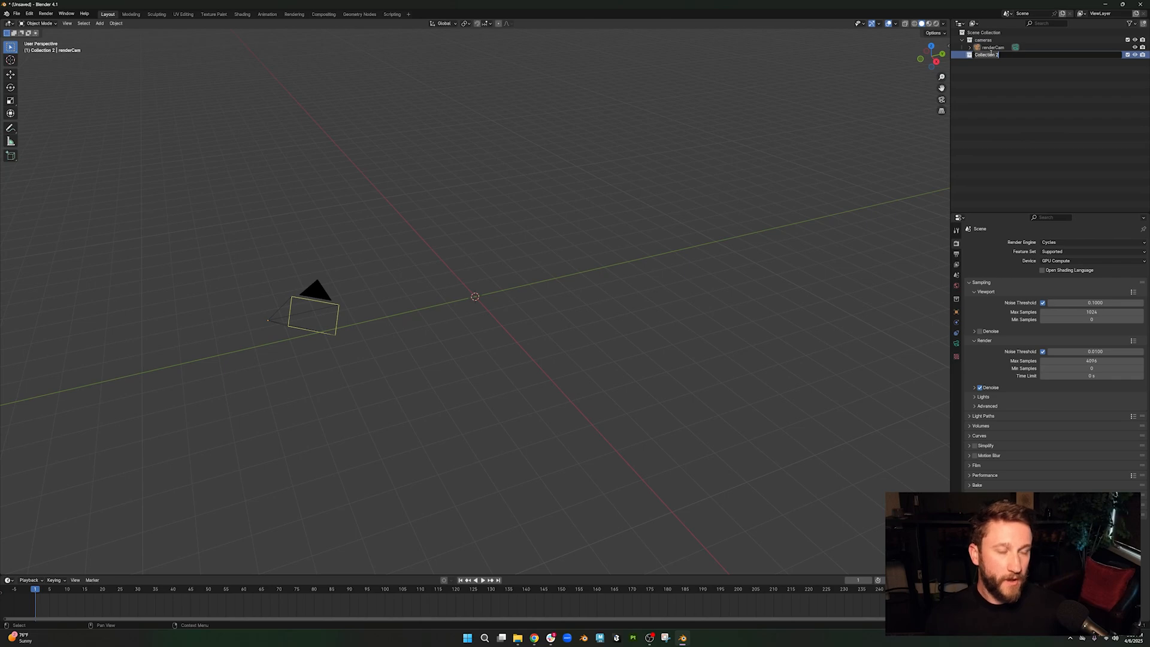
{"action": "type", "text": "diagn"}
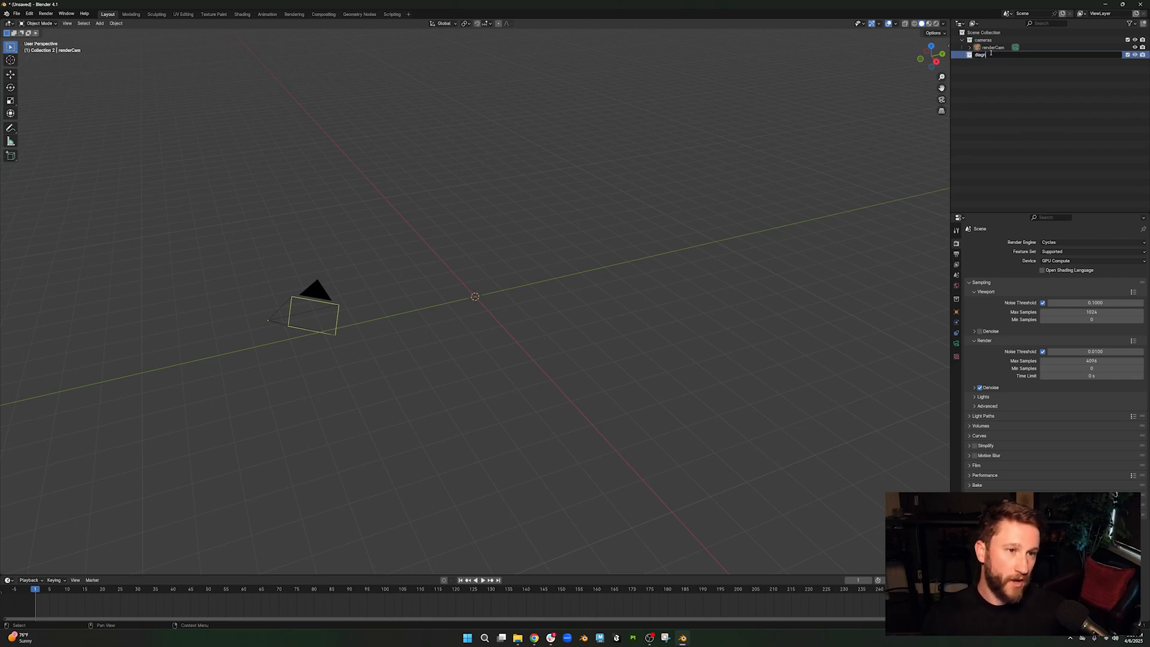
{"action": "type", "text": "ostic"}
{"action": "key", "text": "Return"}
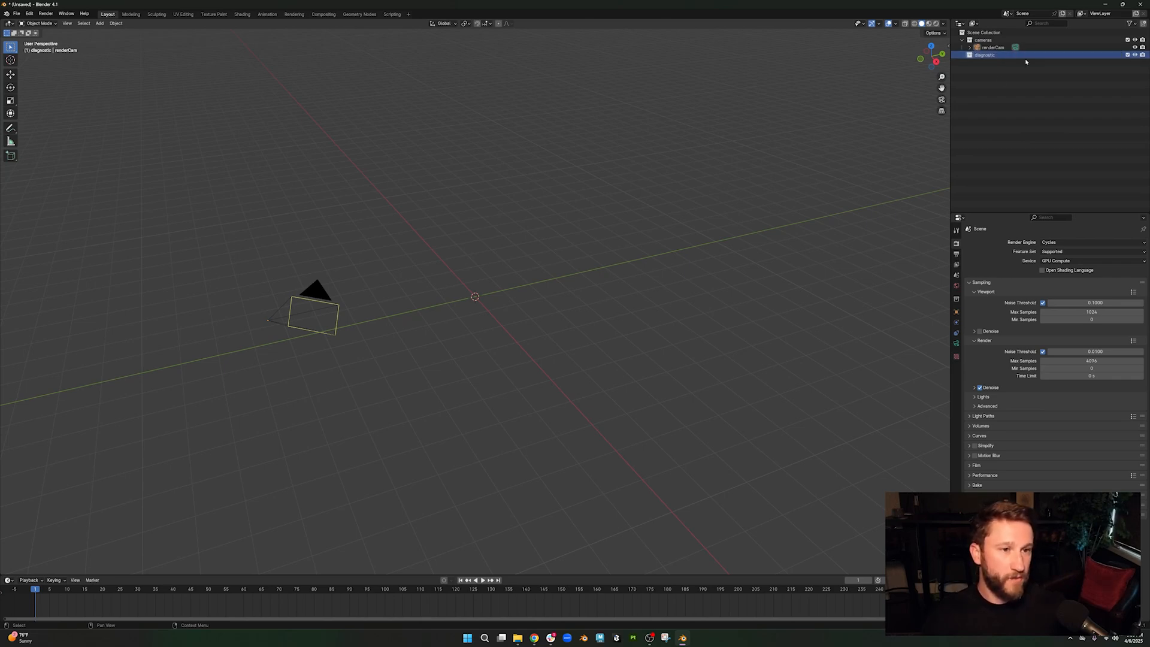
- Add another collection named 'backdrop'
{"action": "right_click", "coordinate": [977, 76]}
{"action": "left_click", "coordinate": [977, 76]}
{"action": "double_click", "coordinate": [988, 62]}
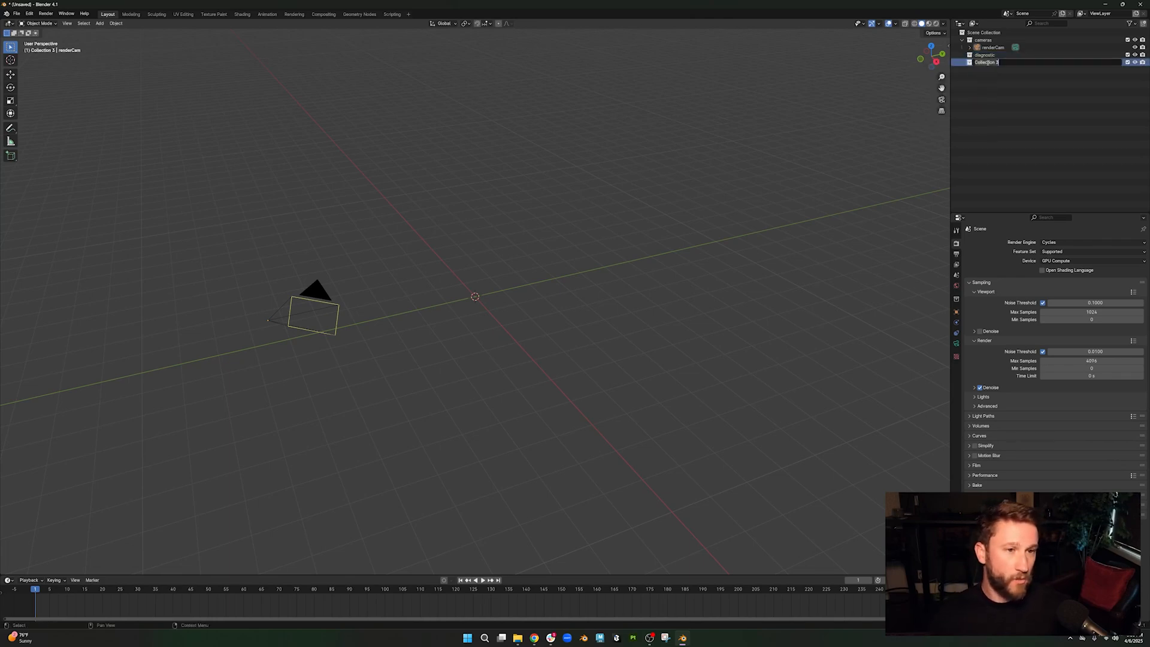
{"action": "type", "text": "backdrop"}
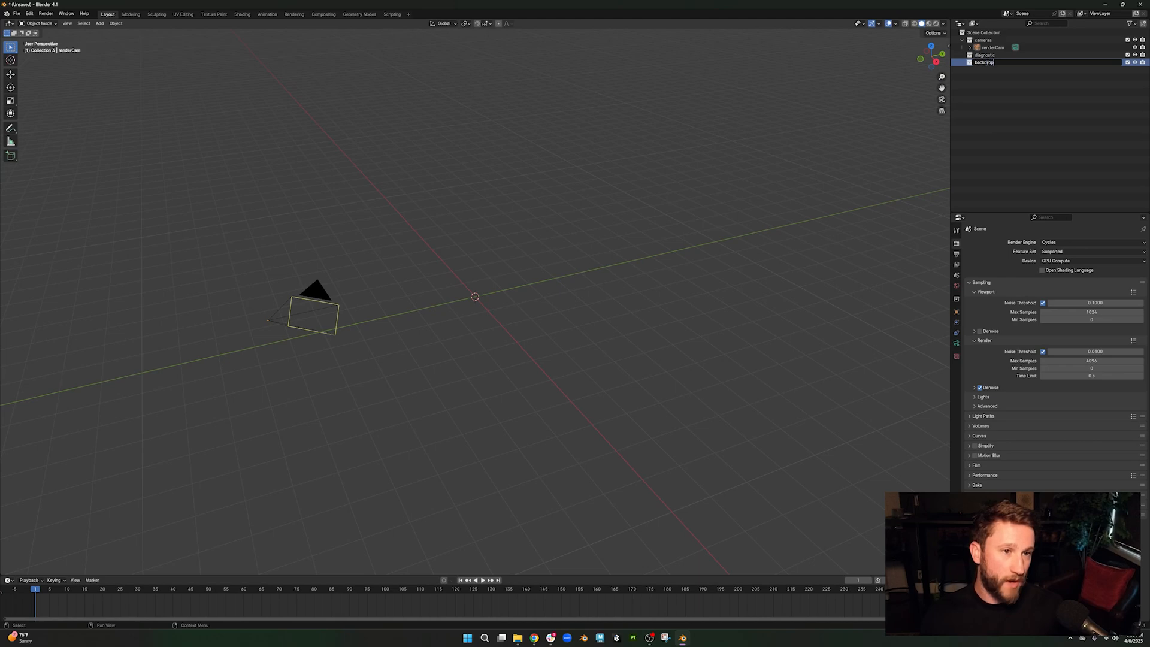
{"action": "key", "text": "Return"}
{"action": "left_click", "coordinate": [975, 76]}
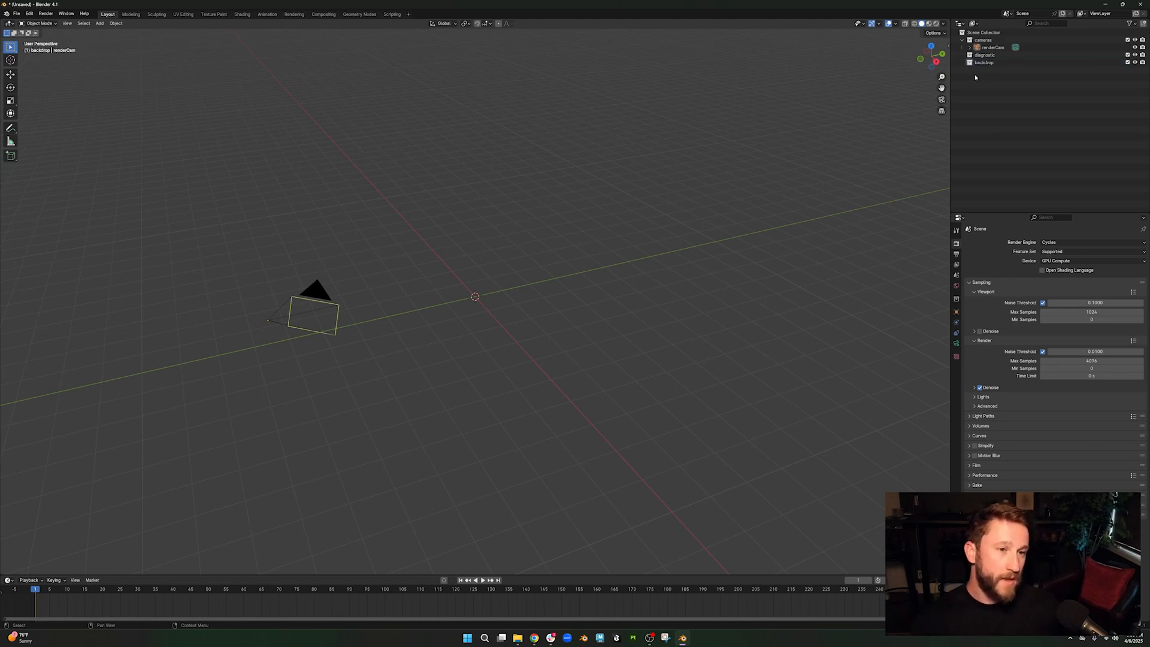
- Add a fourth collection named 'assets'
{"action": "right_click", "coordinate": [975, 77]}
{"action": "left_click", "coordinate": [974, 77]}
{"action": "double_click", "coordinate": [985, 70]}
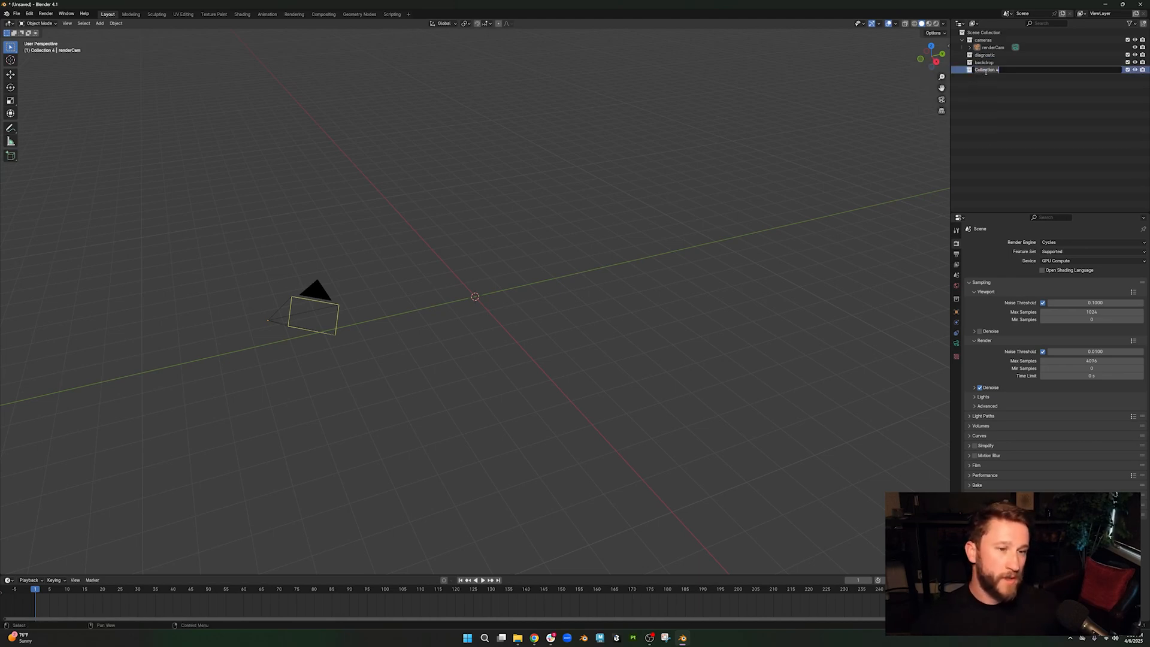
{"action": "type", "text": "c"}
{"action": "key", "text": "Return"}
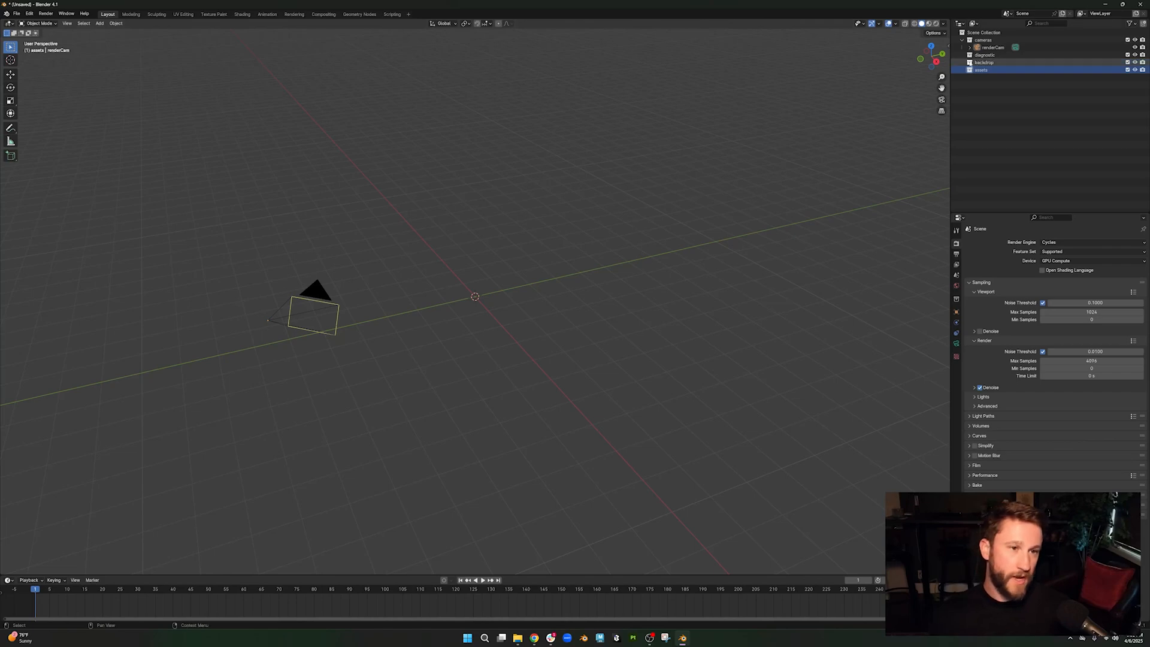
- Zero renderCam's location and rotation so it sits at the world origin
{"action": "left_click", "coordinate": [985, 55]}
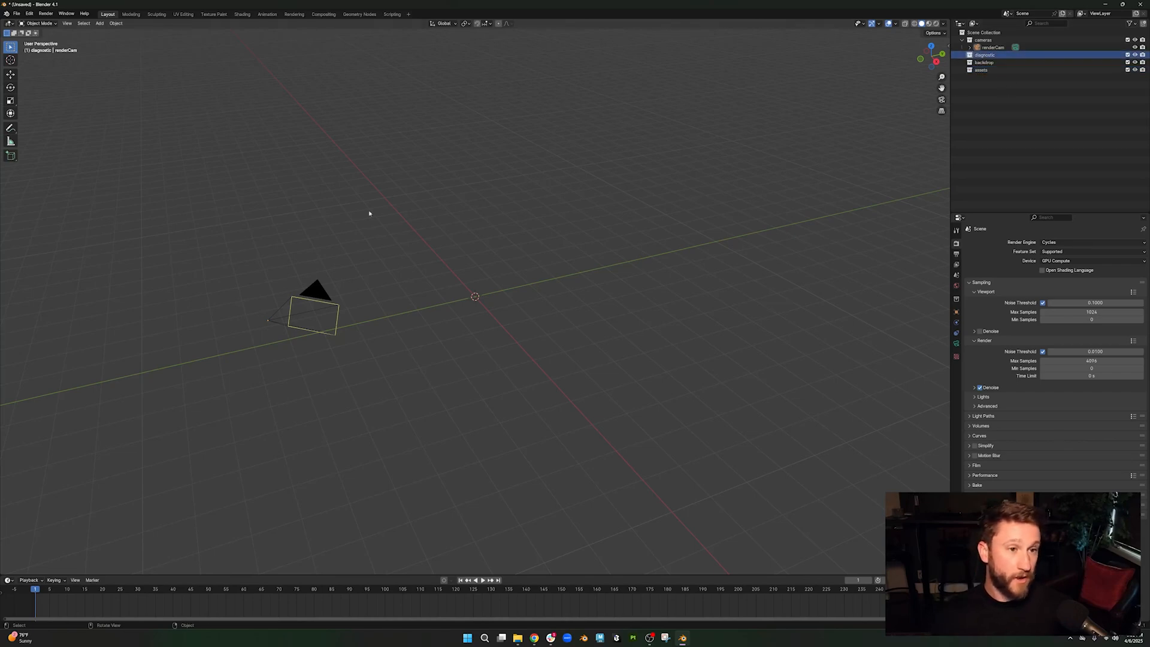
{"action": "left_click", "coordinate": [323, 301]}
{"action": "left_click", "coordinate": [957, 312]}
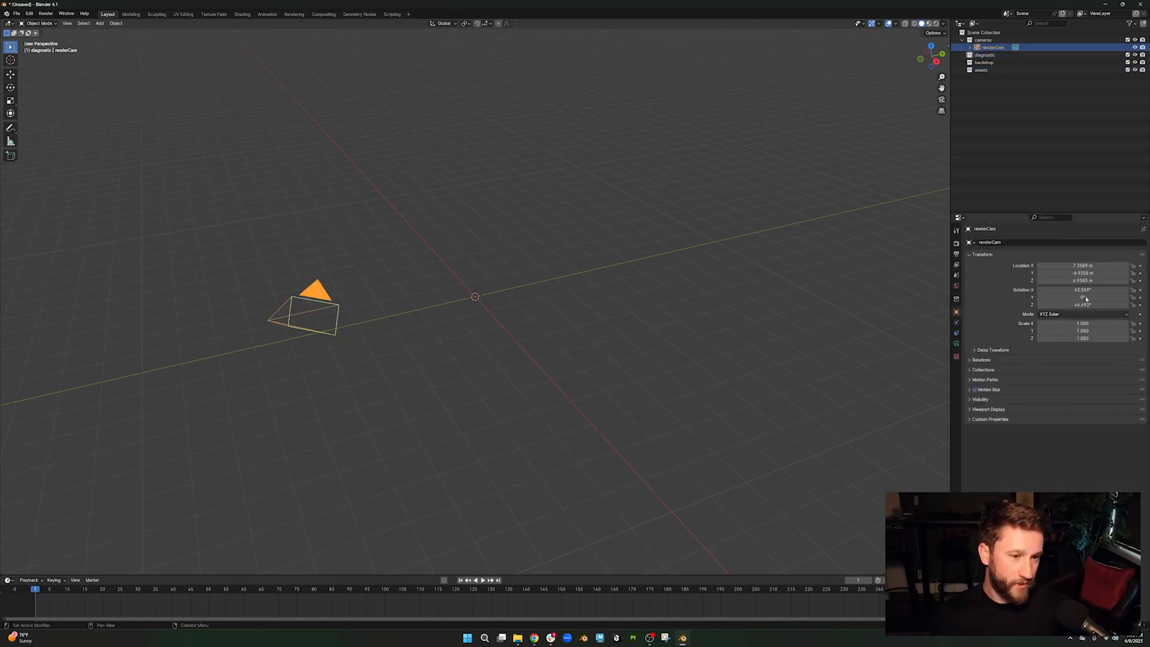
{"action": "left_click_drag", "start_coordinate": [1084, 266], "coordinate": [1079, 305]}
{"action": "type", "text": "0"}
{"action": "key", "text": "Return"}
{"action": "type", "text": "0"}
{"action": "key", "text": "Return"}
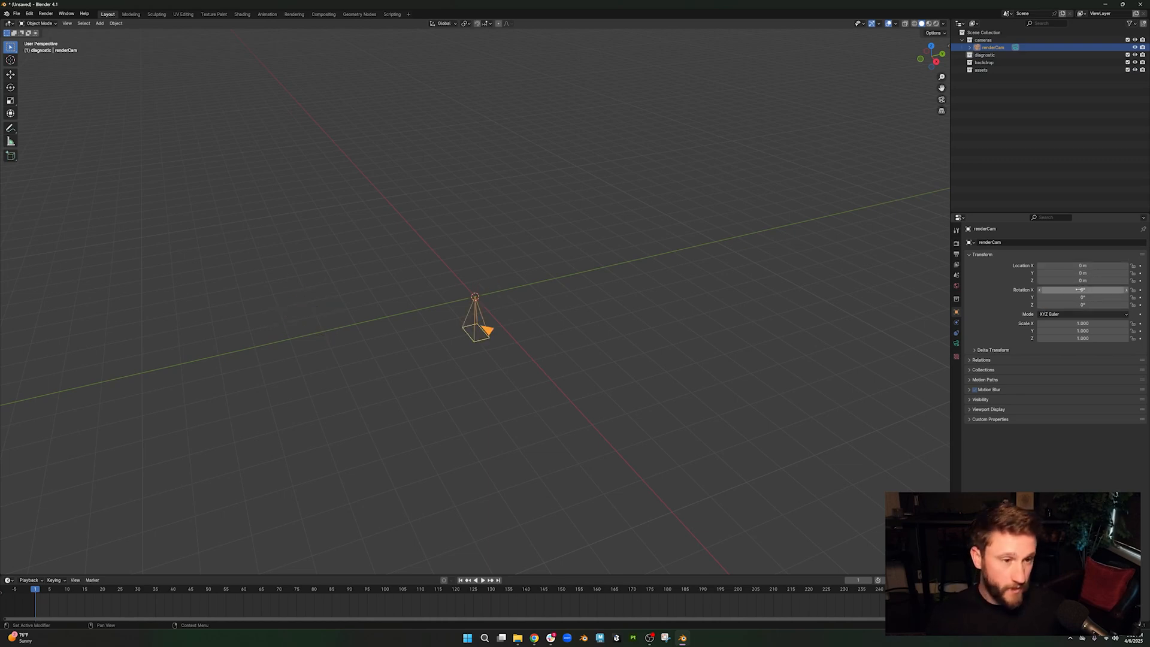
- Set renderCam's X rotation to 90° and make 'diagnostic' the active collection
{"action": "left_click", "coordinate": [1081, 290]}
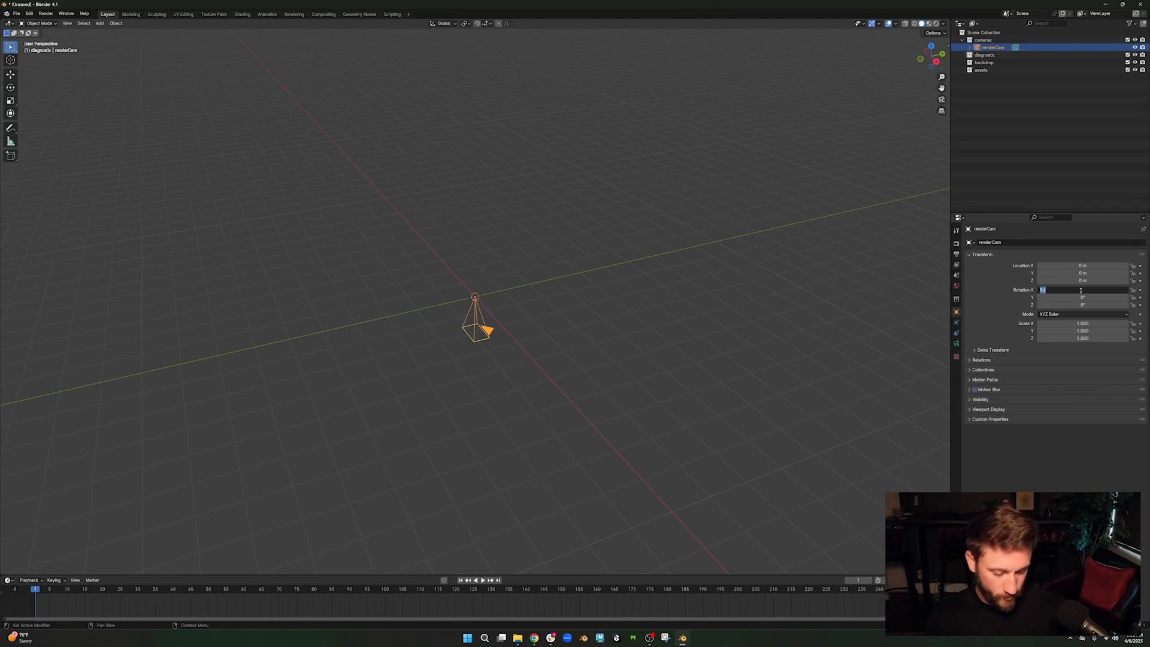
{"action": "type", "text": "90"}
{"action": "key", "text": "Return"}
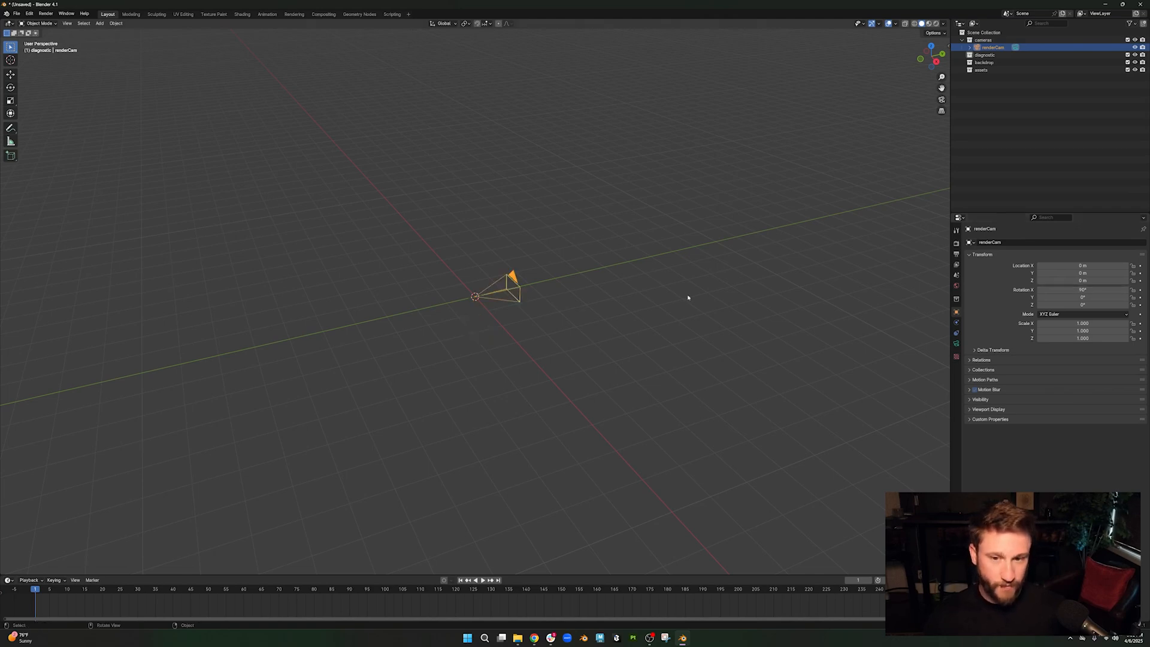
{"action": "left_click", "coordinate": [563, 296]}
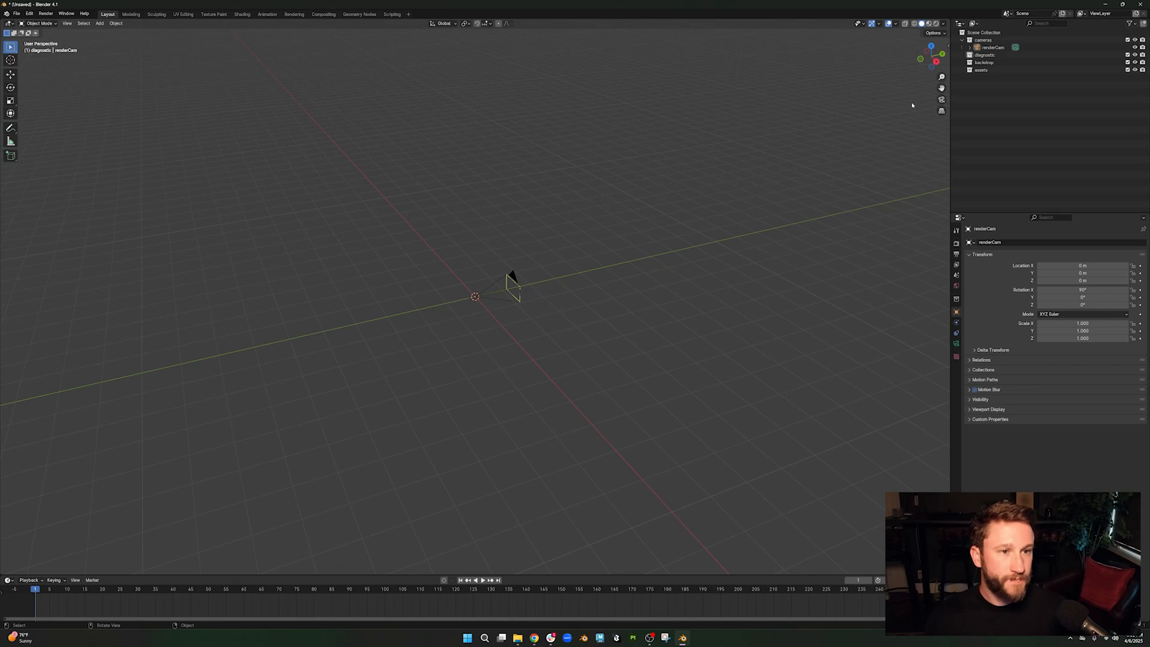
{"action": "left_click", "coordinate": [986, 56]}
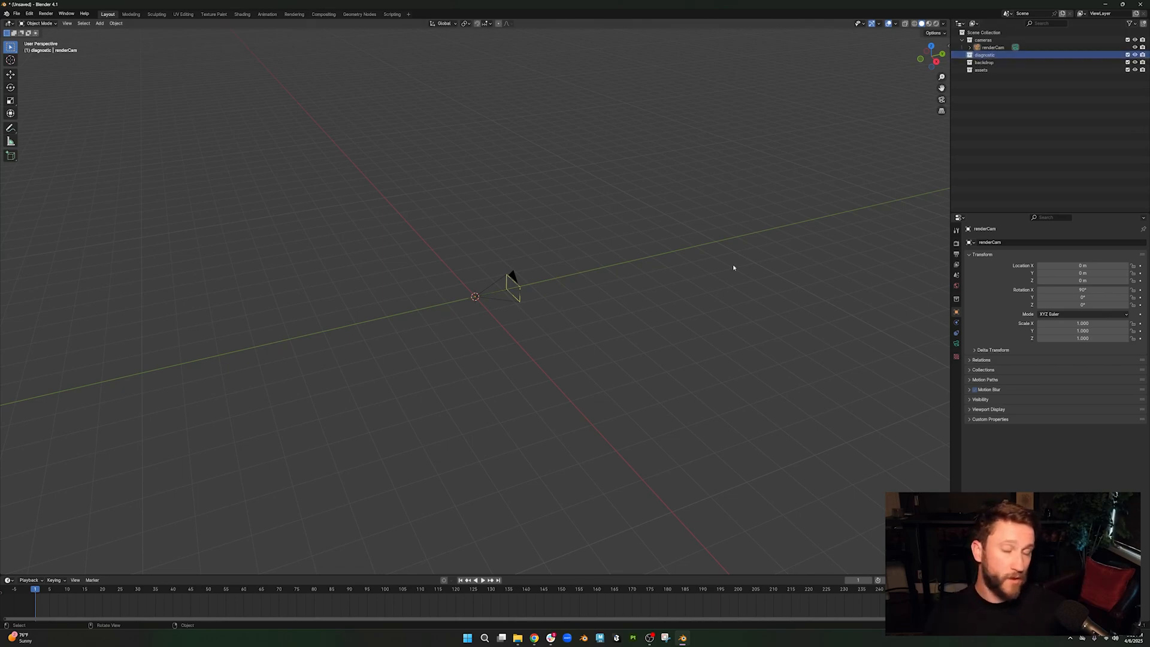
- Add a smooth-shaded UV sphere at the origin in the diagnostic collection
{"action": "left_click", "coordinate": [100, 24]}
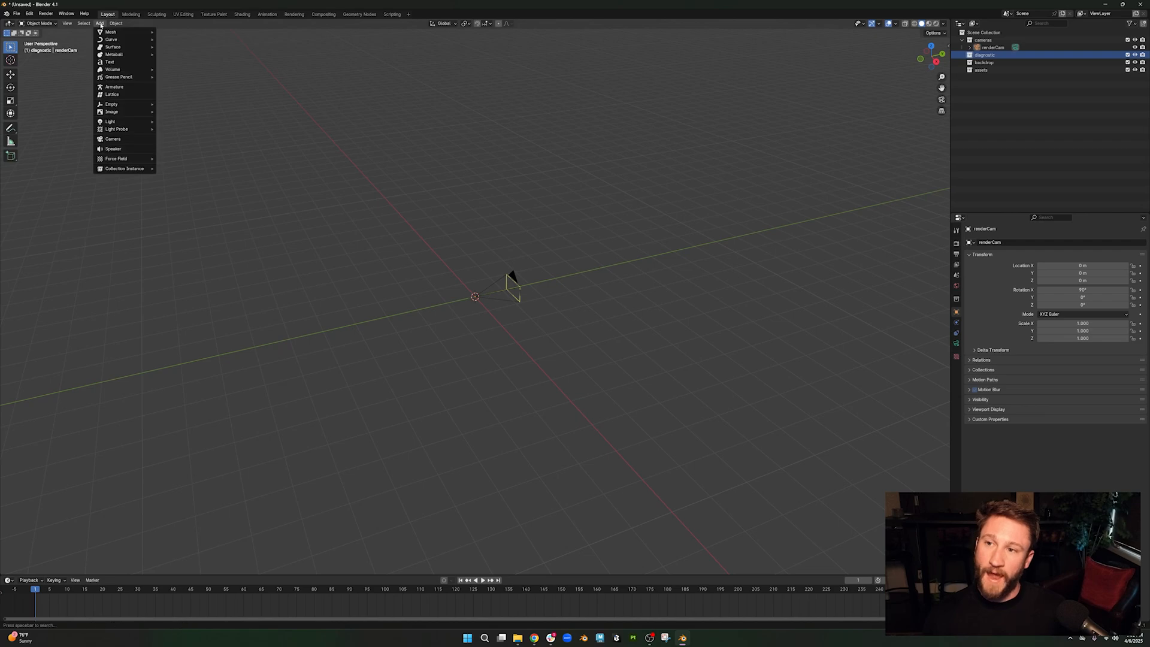
{"action": "mouse_move", "coordinate": [122, 32]}
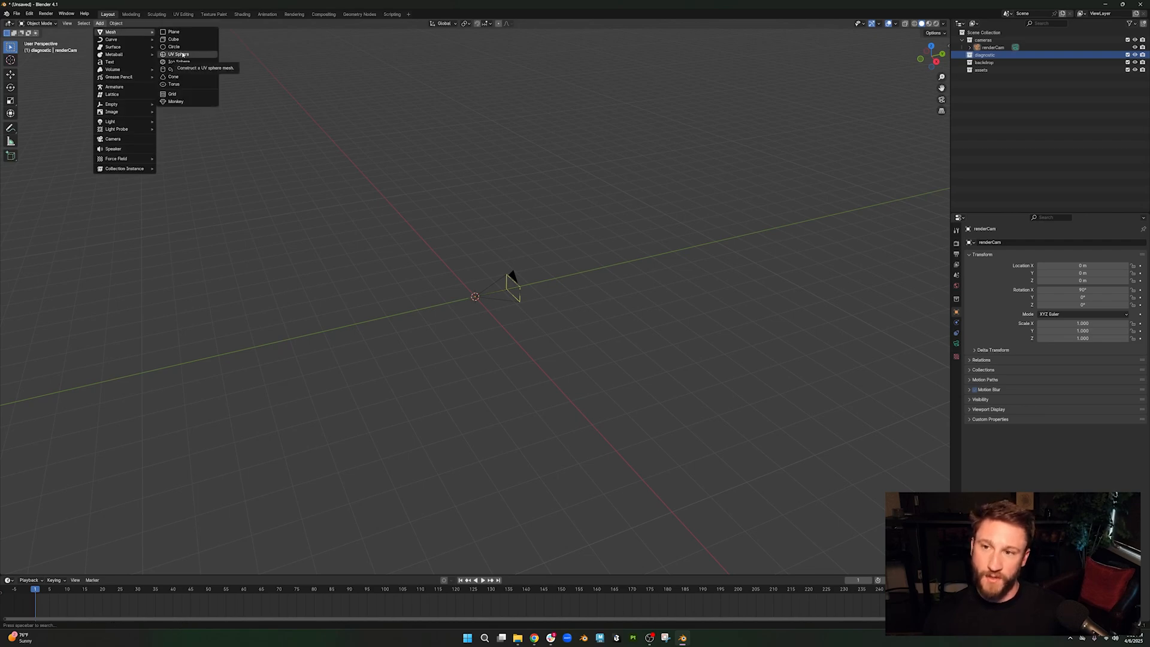
{"action": "left_click", "coordinate": [178, 54]}
{"action": "right_click", "coordinate": [488, 279]}
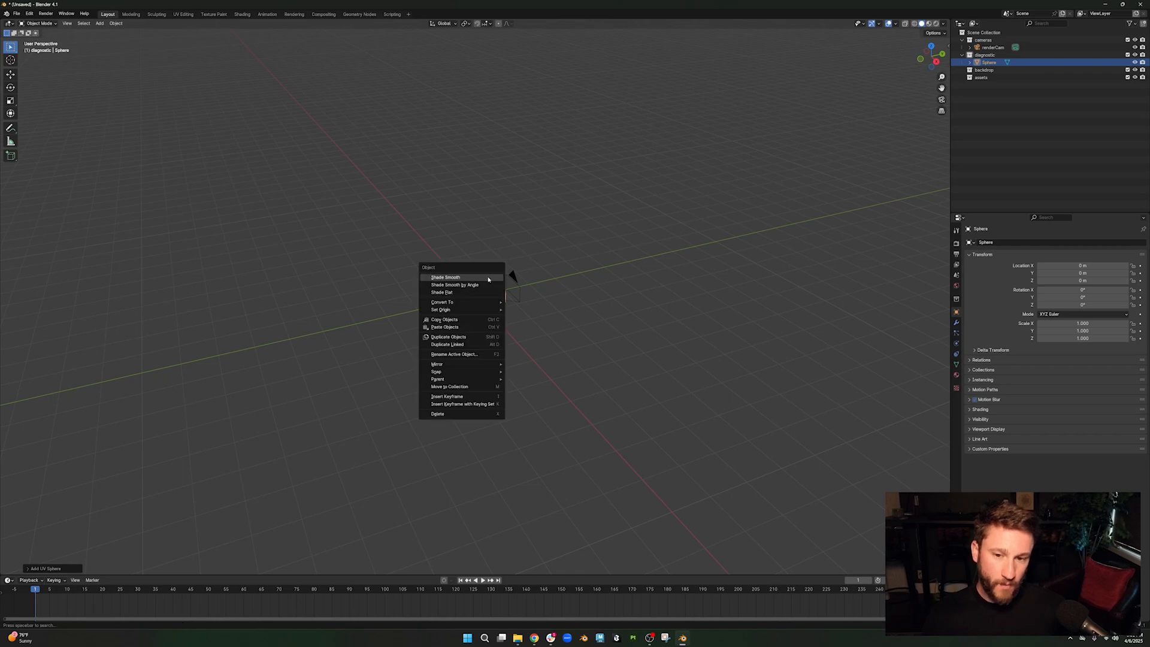
{"action": "left_click", "coordinate": [466, 279]}
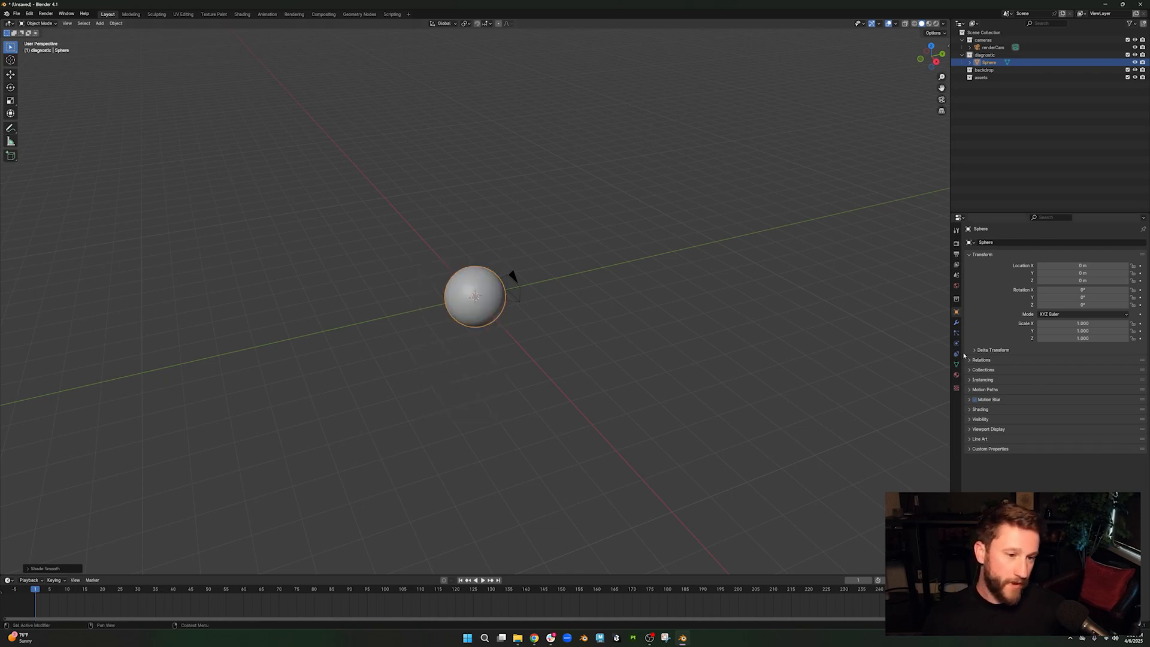
{"action": "left_click", "coordinate": [957, 323]}
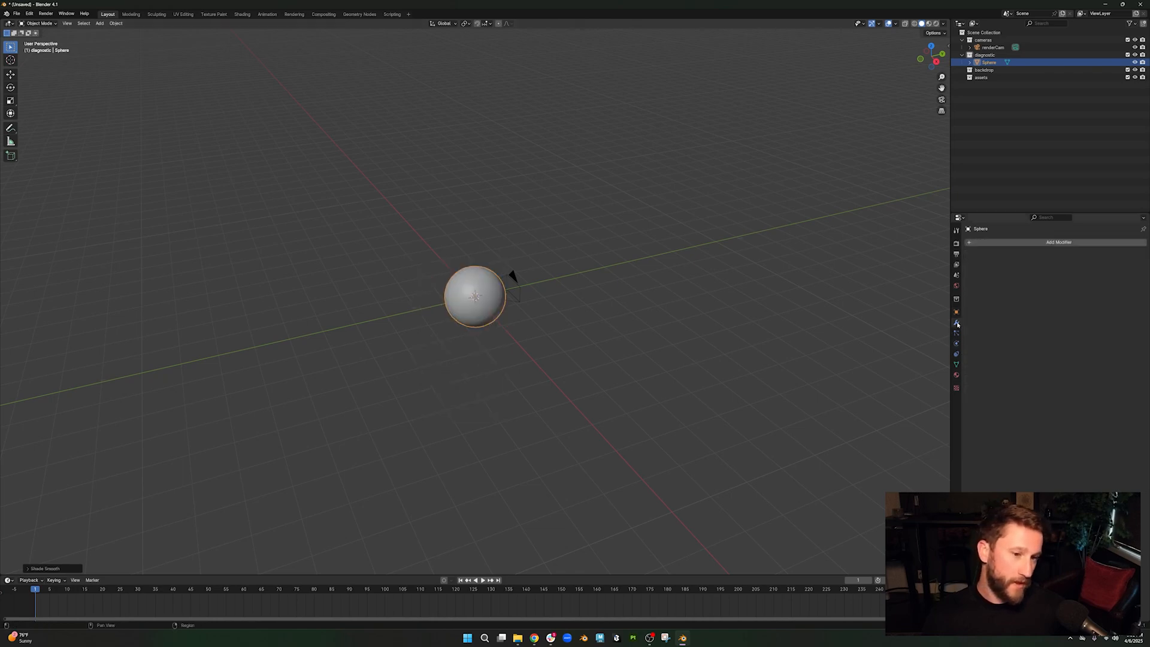
{"action": "left_click", "coordinate": [1042, 244]}
- Add a Subdivision Surface modifier to the sphere and reselect Sphere
{"action": "left_click", "coordinate": [1085, 339]}
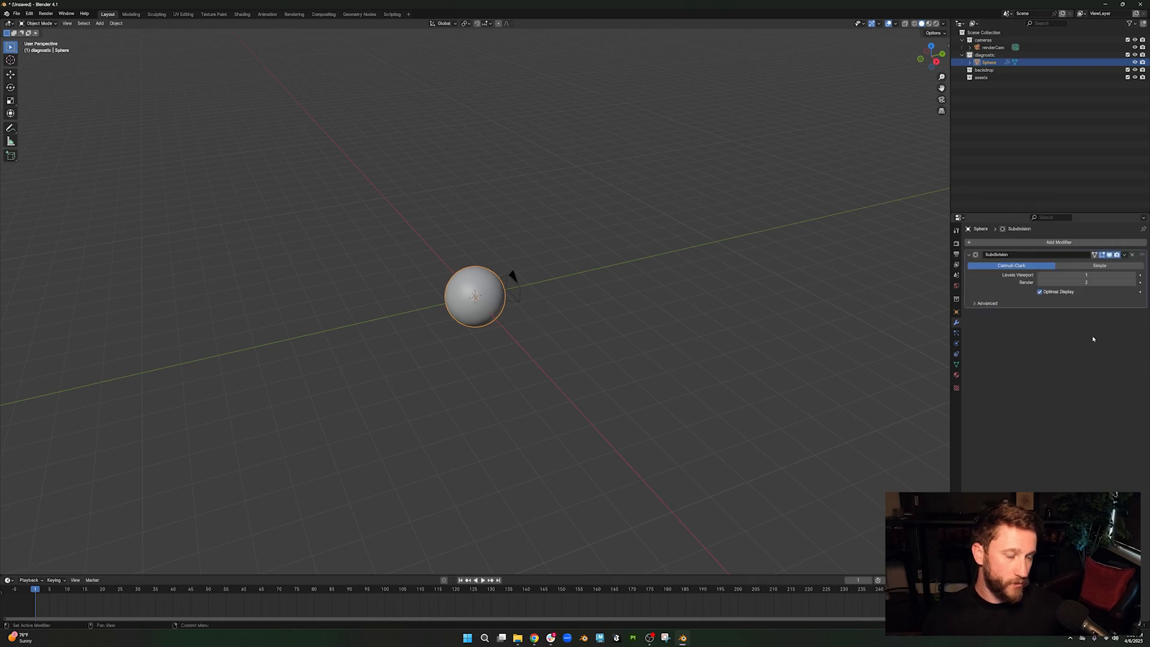
{"action": "left_click", "coordinate": [565, 274]}
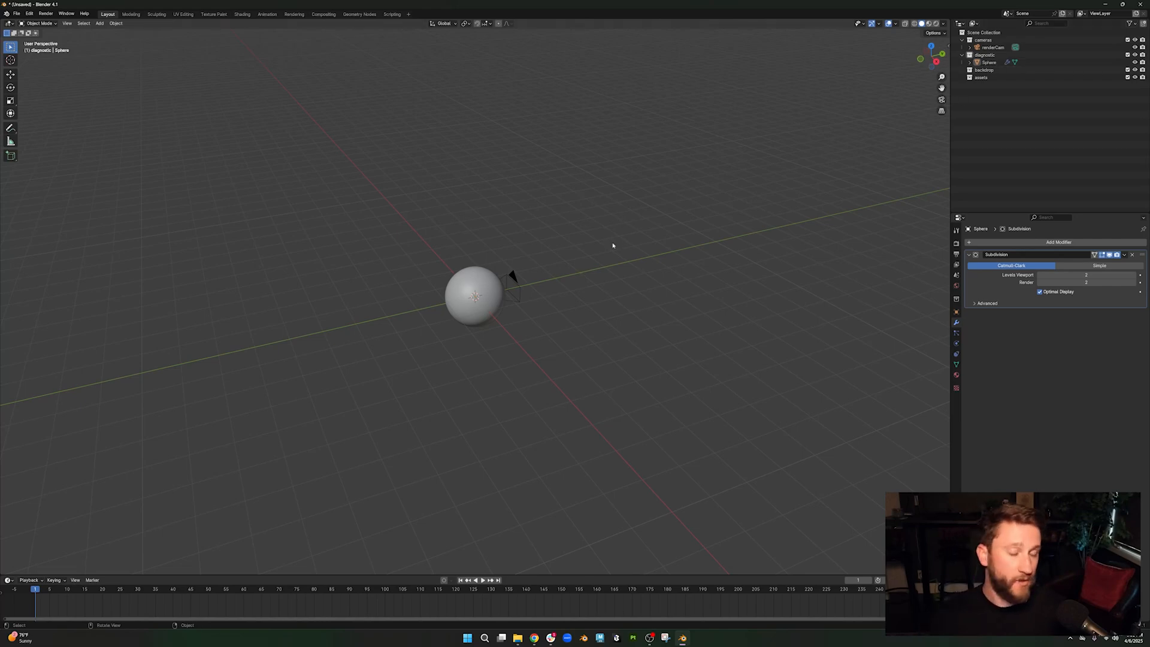
{"action": "left_click", "coordinate": [989, 62]}
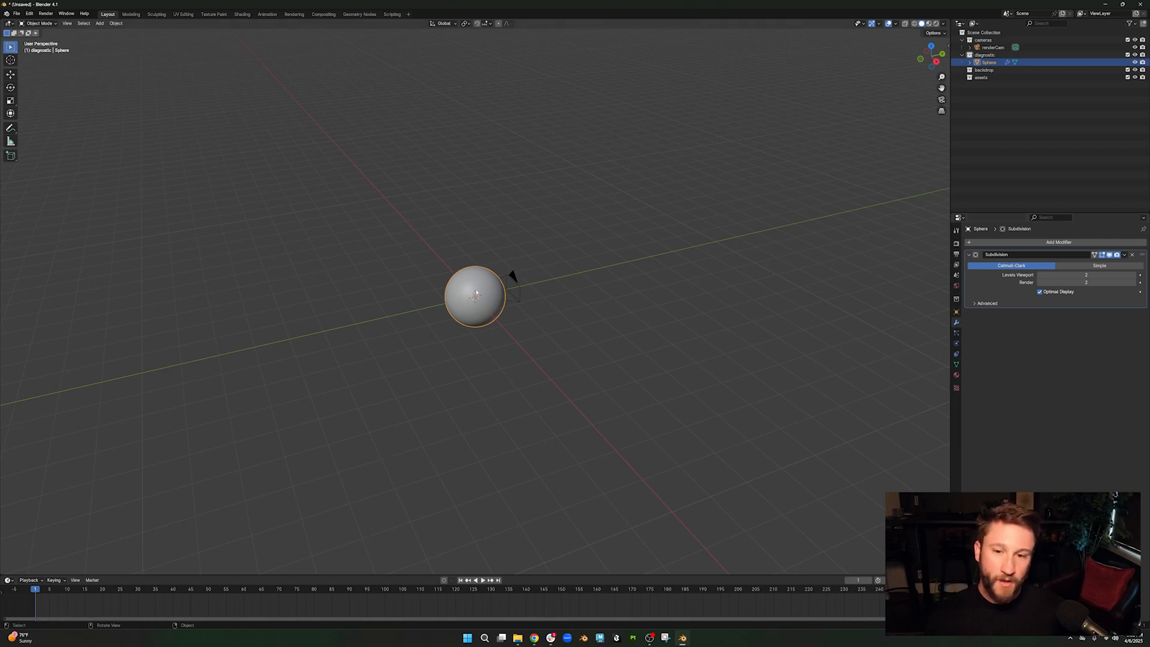
- Set the sphere's parent to renderCam under Relations and enter Edit Mode
{"action": "left_click", "coordinate": [957, 312]}
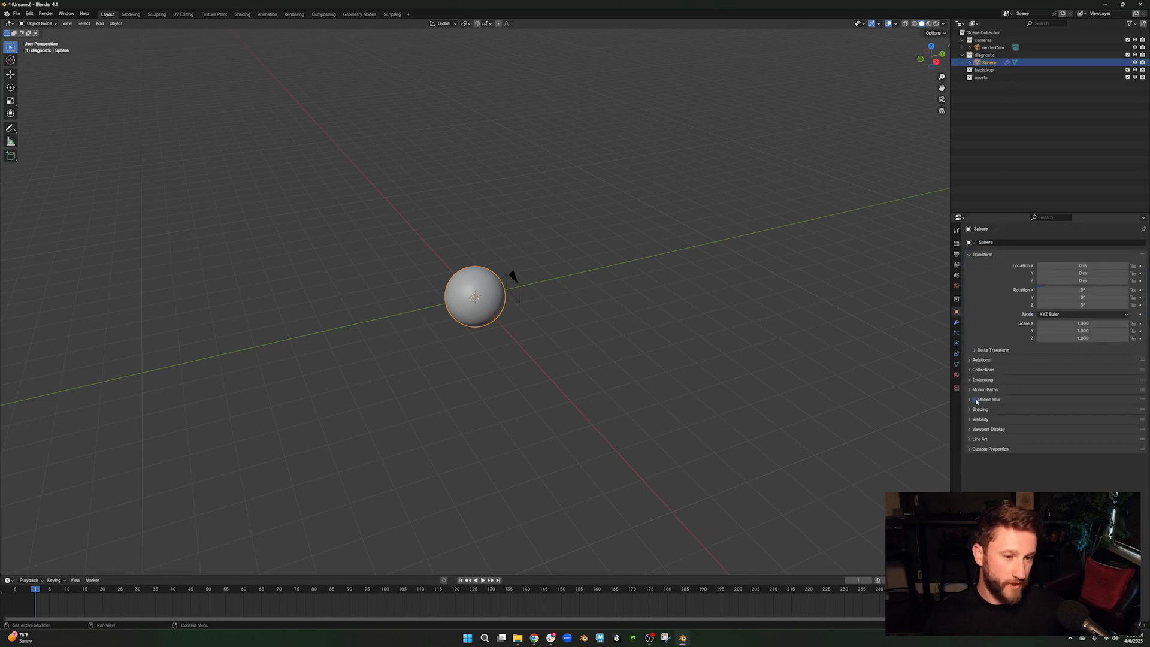
{"action": "left_click", "coordinate": [980, 361]}
{"action": "left_click", "coordinate": [1076, 372]}
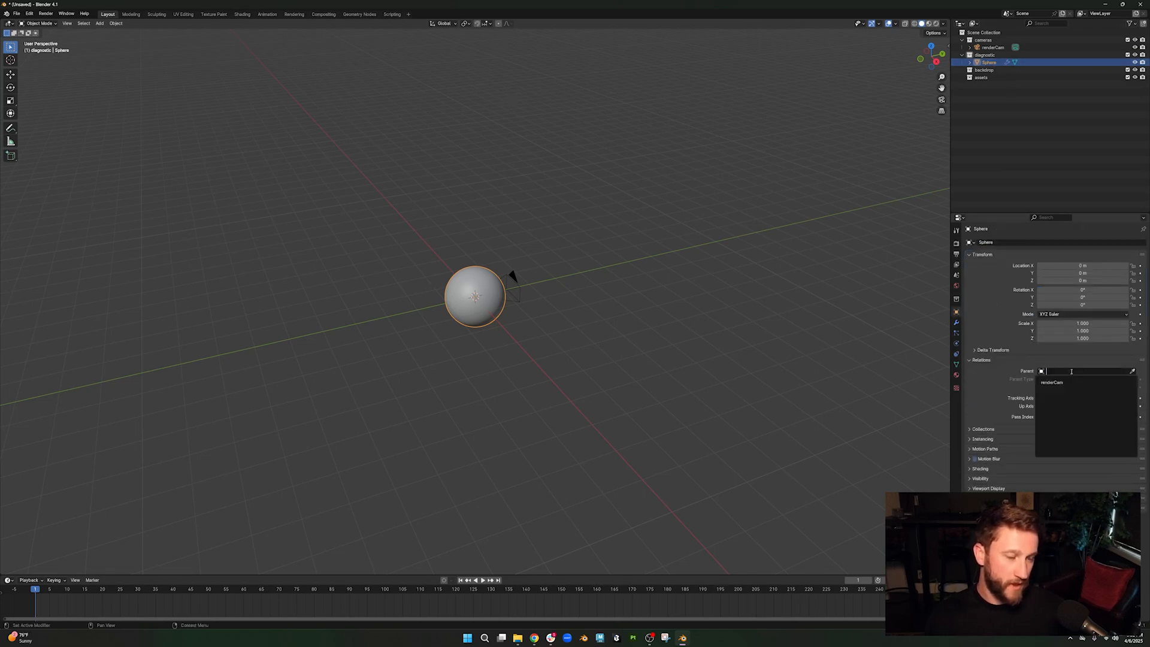
{"action": "left_click", "coordinate": [1057, 382]}
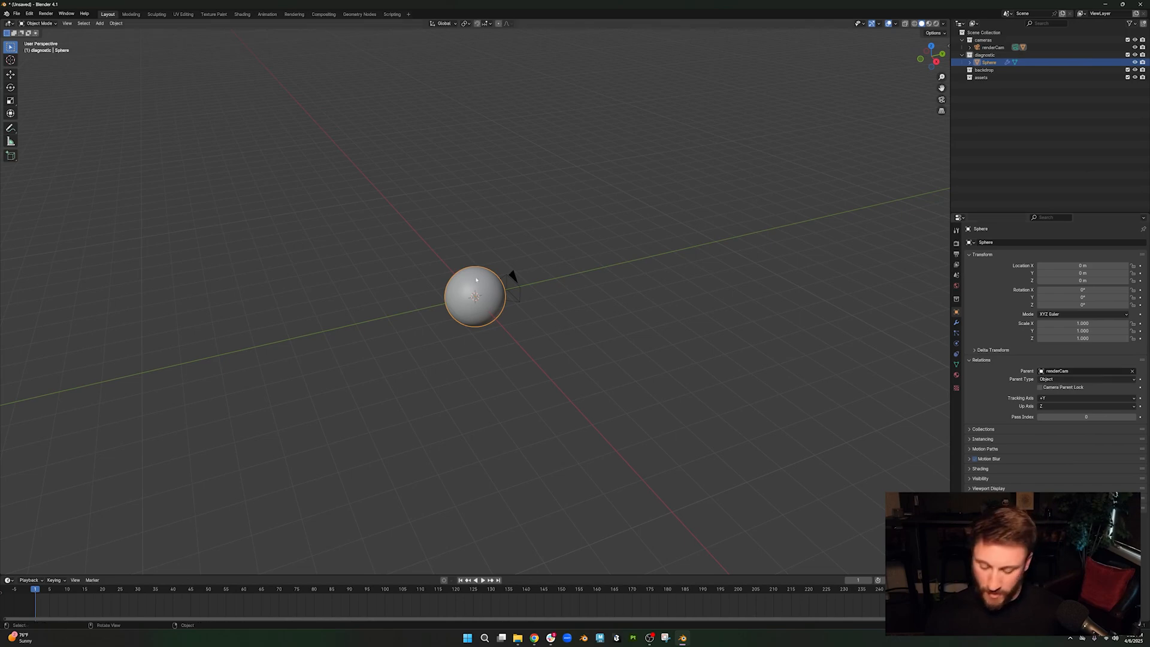
{"action": "key", "text": "Tab"}
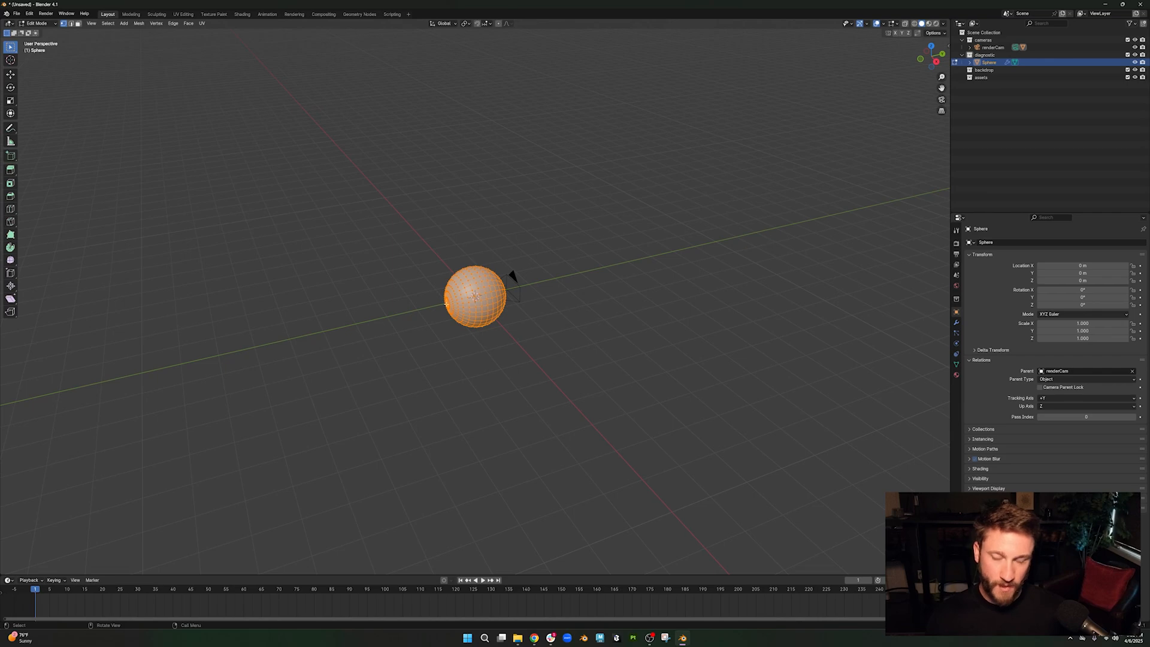
- Rotate the sphere's mesh about the X axis, then return to Object Mode
{"action": "left_click", "coordinate": [11, 88]}
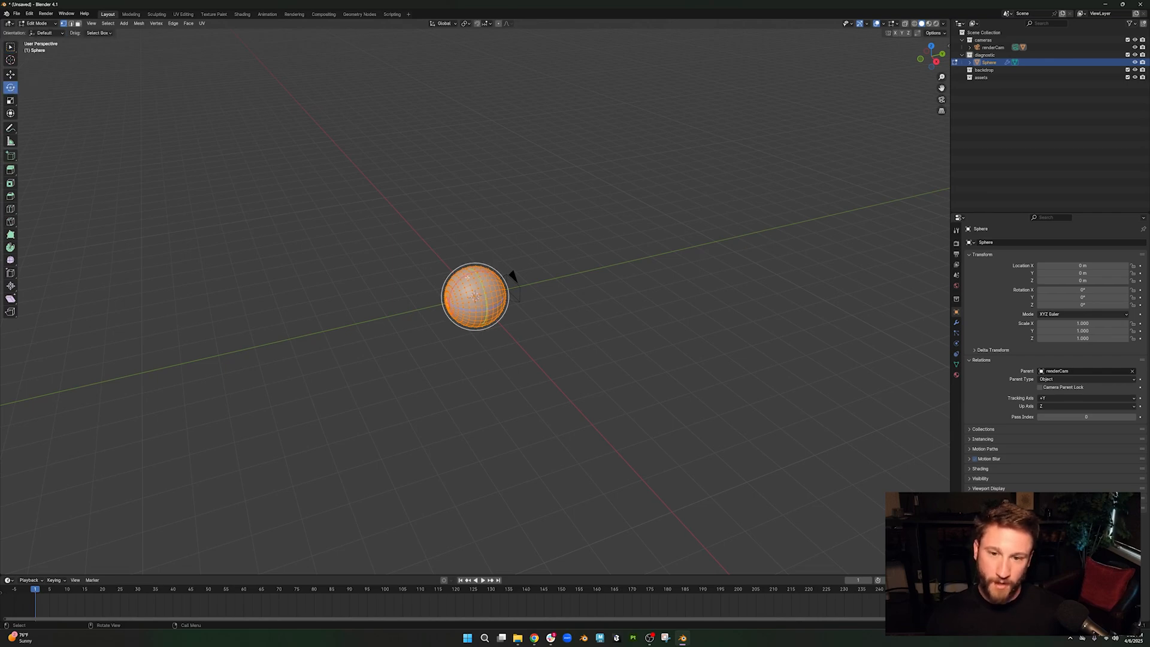
{"action": "key", "text": "r"}
{"action": "key", "text": "x"}
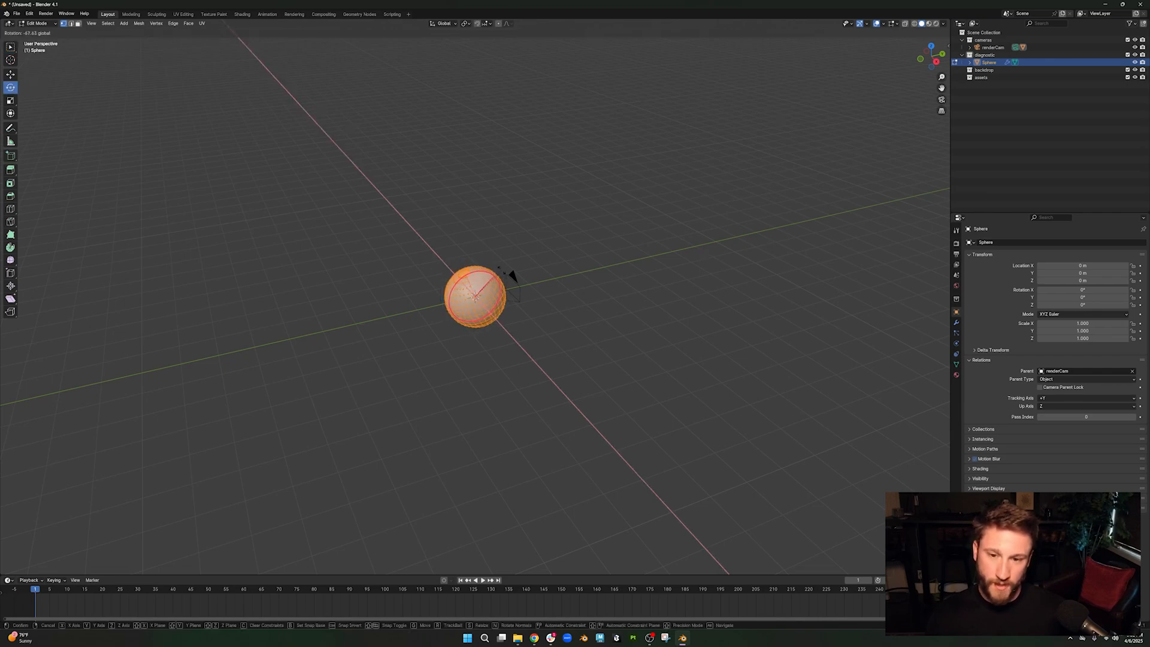
{"action": "left_click", "coordinate": [529, 271]}
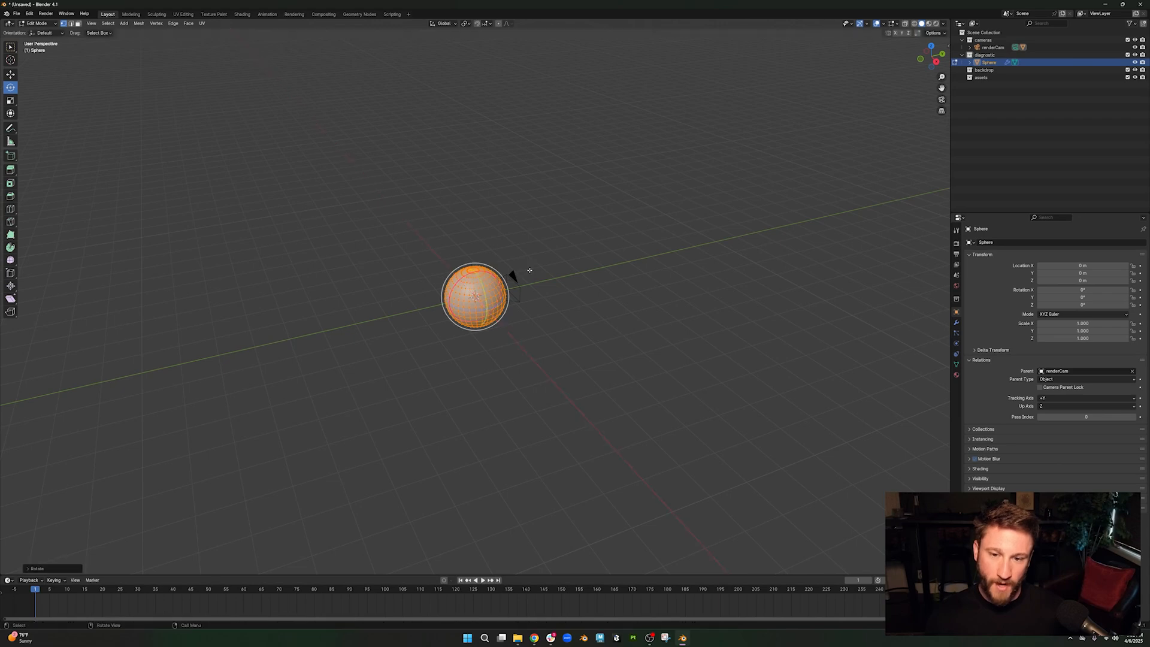
{"action": "key", "text": "Tab"}
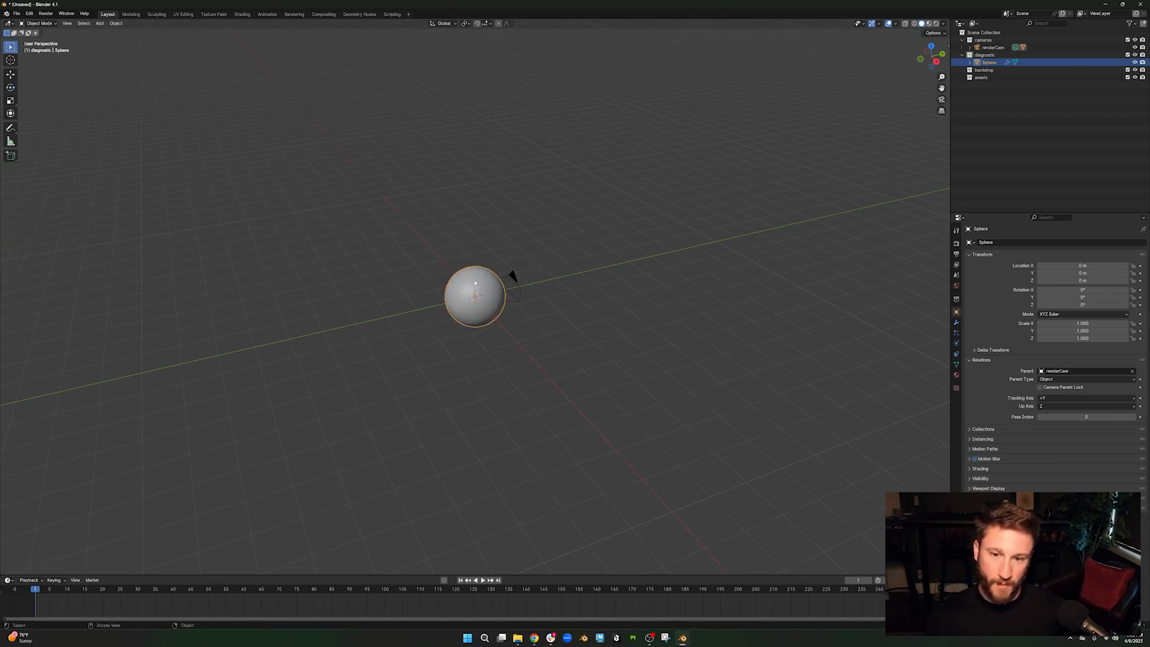
- Duplicate Sphere in place three times, creating Sphere.001, Sphere.002 and Sphere.003
{"action": "left_click", "coordinate": [729, 283]}
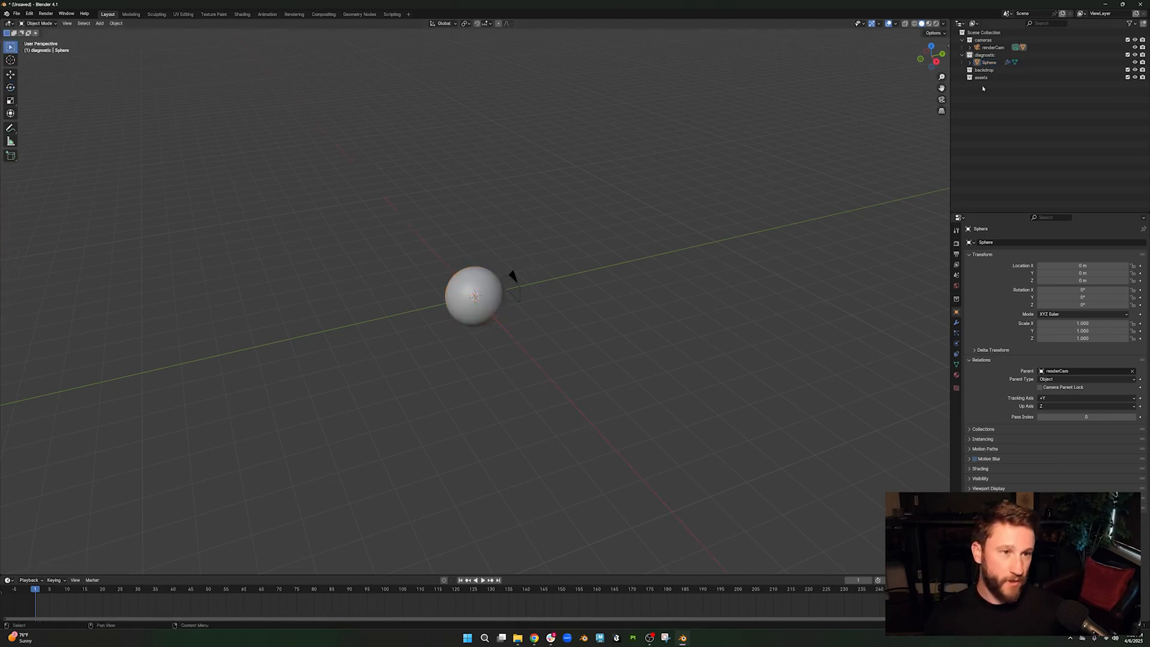
{"action": "left_click", "coordinate": [989, 62]}
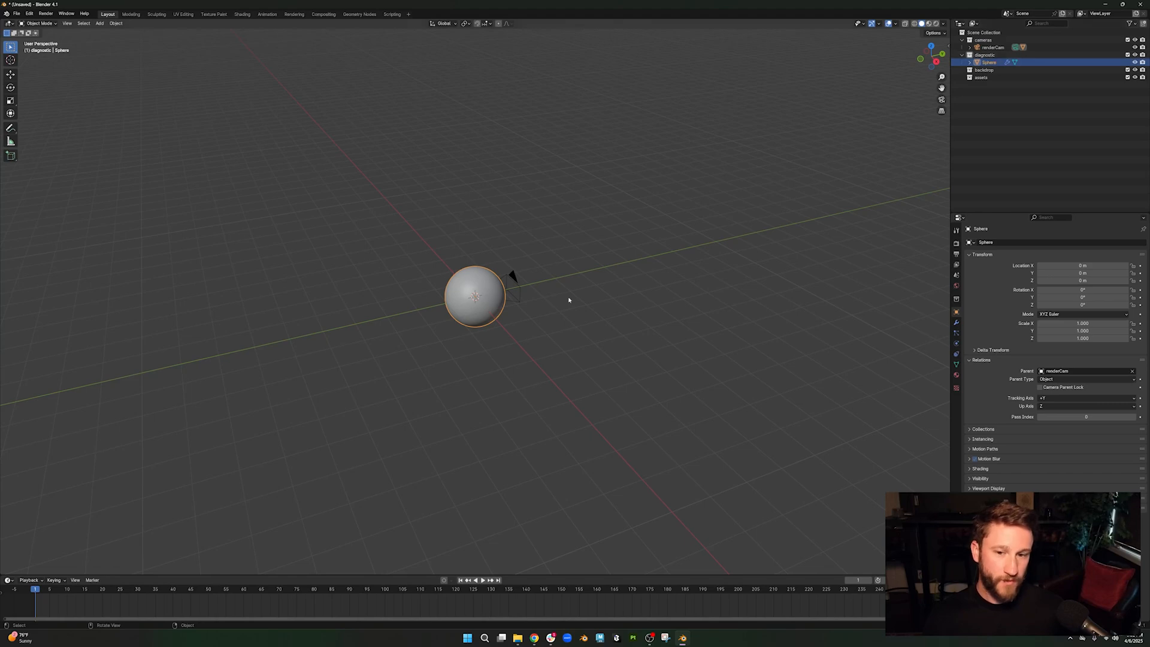
{"action": "key", "text": "shift+d"}
{"action": "right_click", "coordinate": [490, 280]}
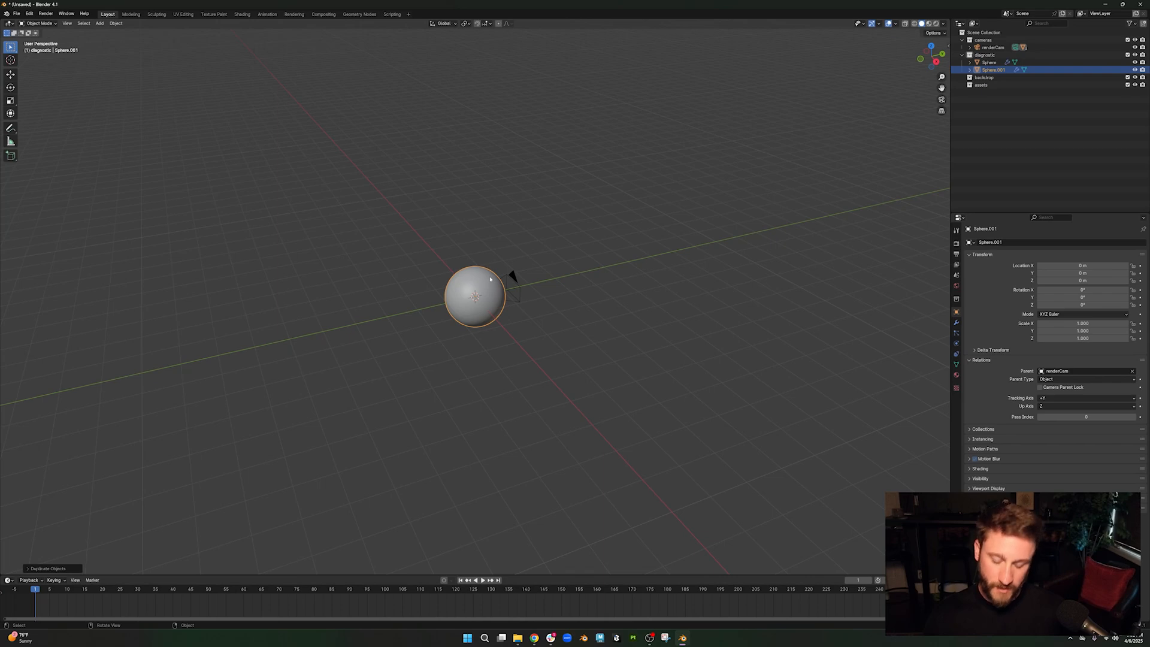
{"action": "key", "text": "shift+d"}
{"action": "right_click", "coordinate": [490, 279]}
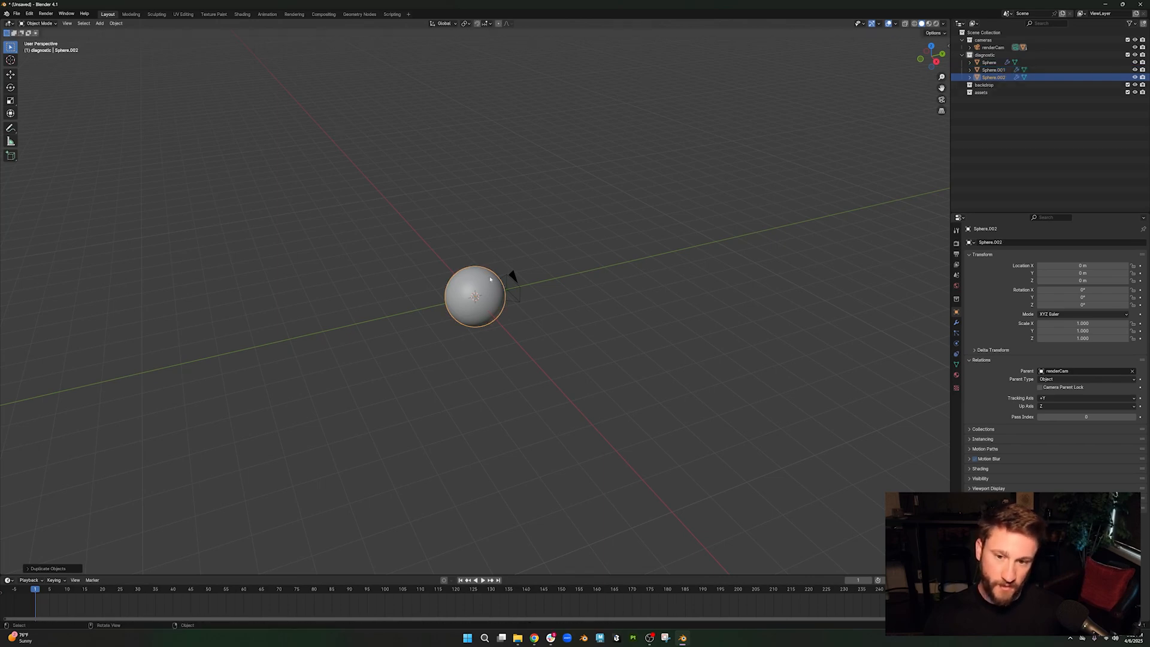
{"action": "key", "text": "shift+d"}
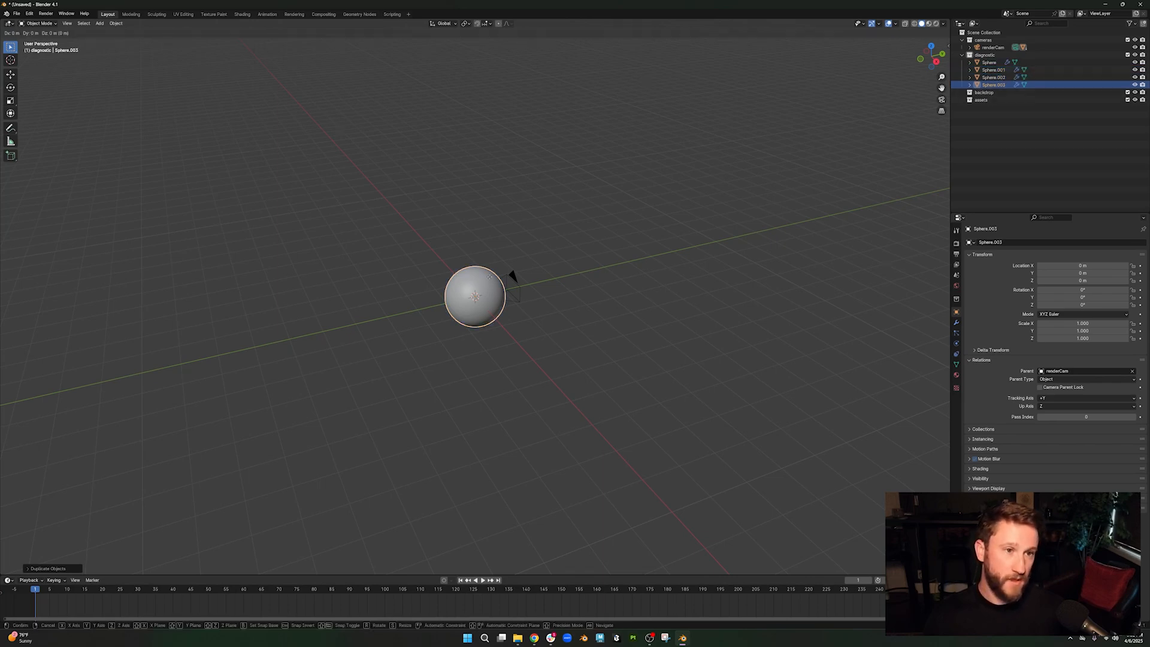
{"action": "right_click", "coordinate": [490, 278]}
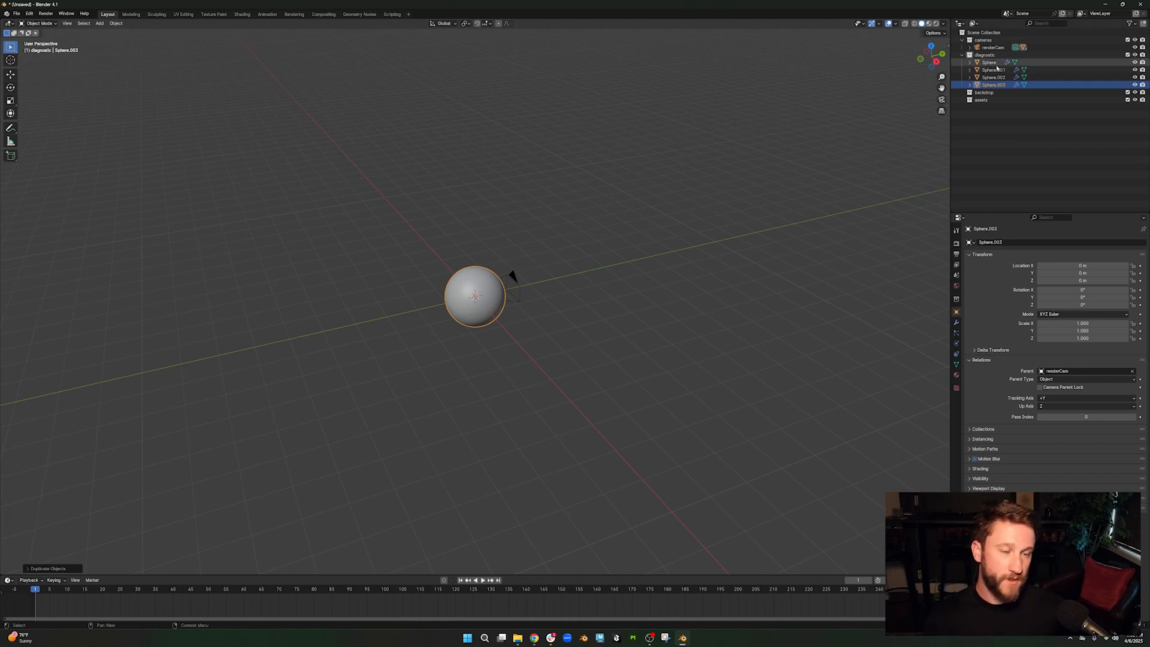
- Rename Sphere through Sphere.003 to 'black', 'chrome', 'grey' and 'white'
{"action": "double_click", "coordinate": [989, 62]}
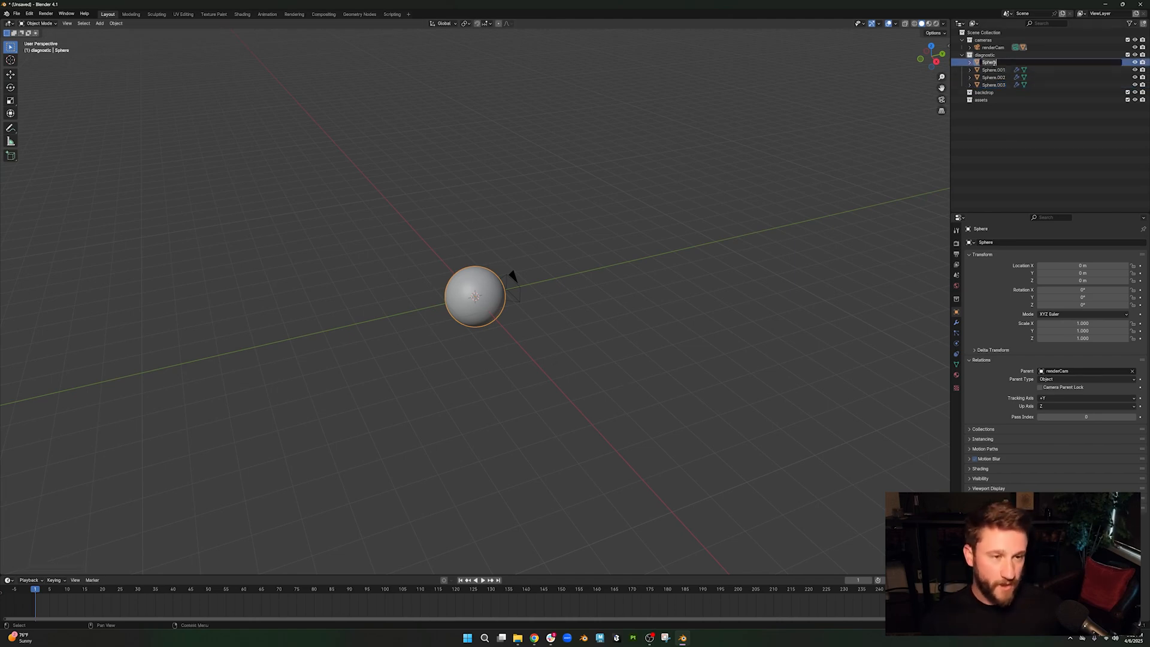
{"action": "type", "text": "black"}
{"action": "key", "text": "Return"}
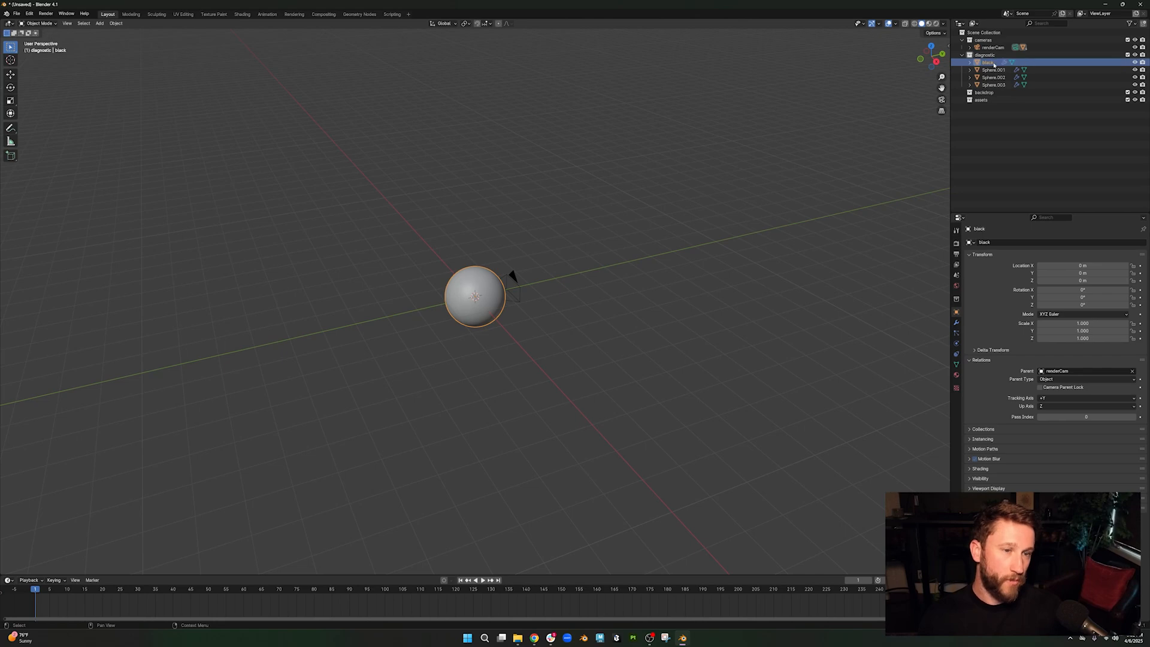
{"action": "double_click", "coordinate": [995, 70]}
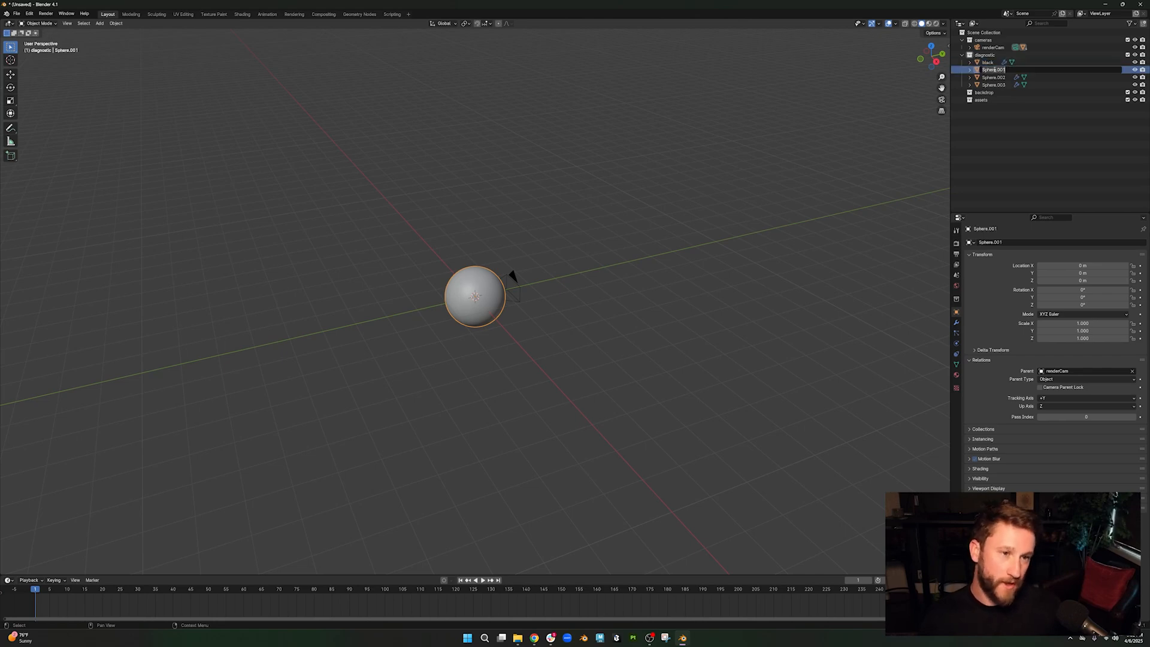
{"action": "type", "text": "chrome"}
{"action": "key", "text": "Return"}
{"action": "double_click", "coordinate": [995, 77]}
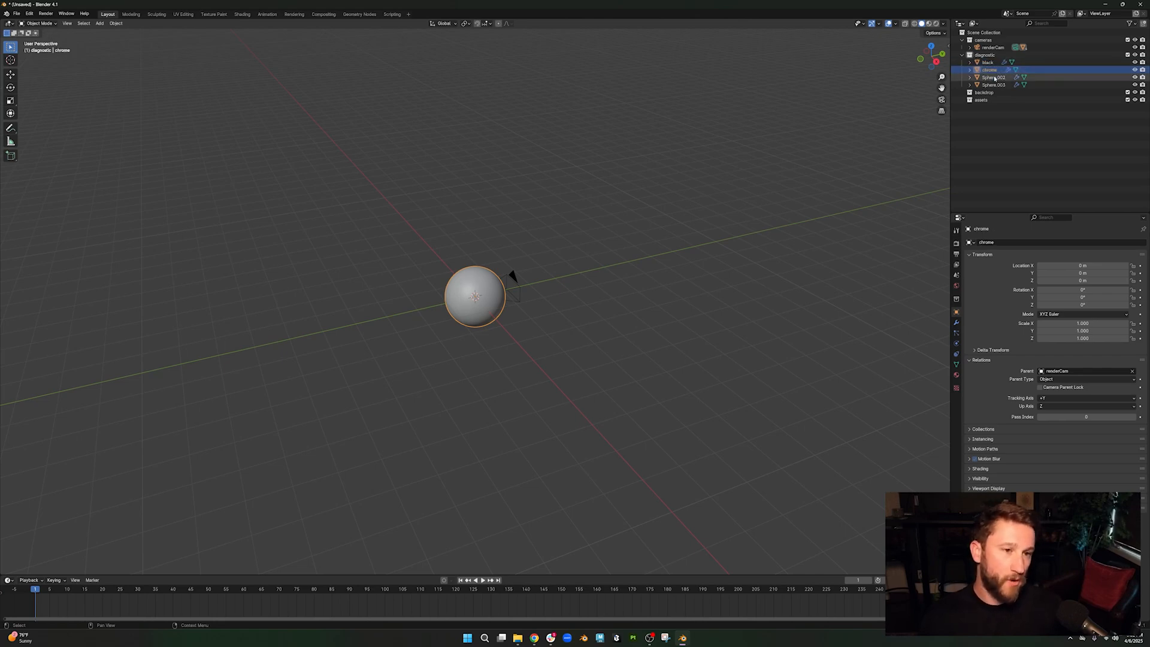
{"action": "type", "text": "grey"}
{"action": "key", "text": "Return"}
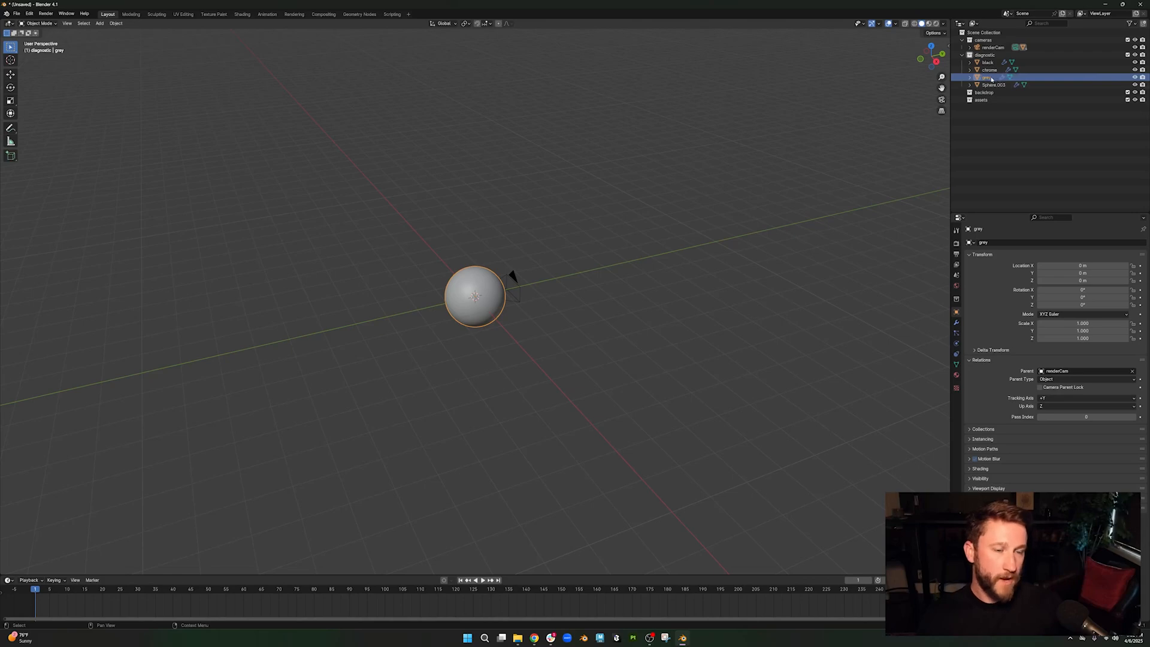
{"action": "double_click", "coordinate": [994, 85]}
{"action": "type", "text": "wh"}
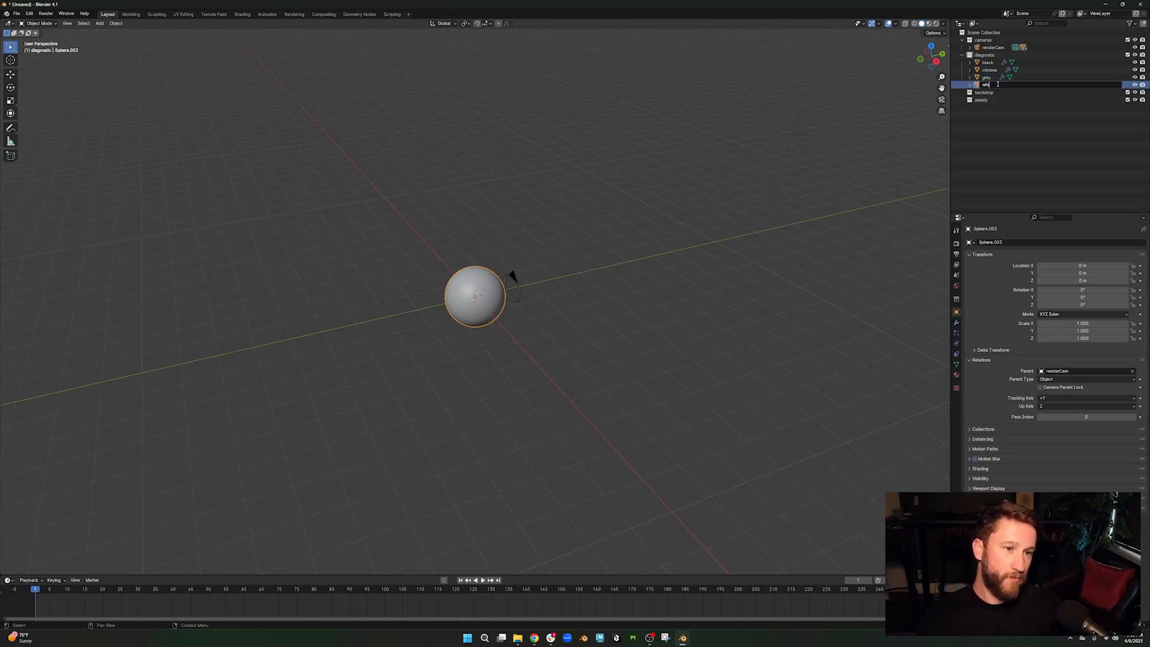
{"action": "type", "text": "ite"}
{"action": "key", "text": "Return"}
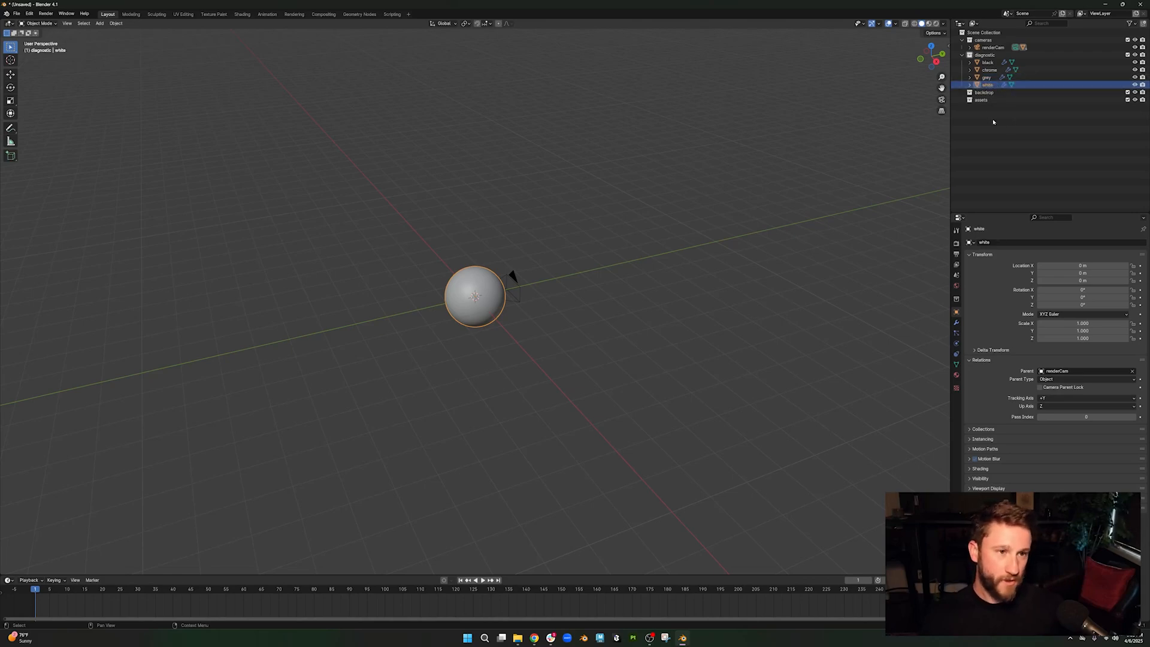
- Select the black, chrome, grey and white spheres and shift them along the Y axis
{"action": "left_click", "coordinate": [991, 63]}
{"action": "left_click", "coordinate": [987, 86], "text": "shift"}
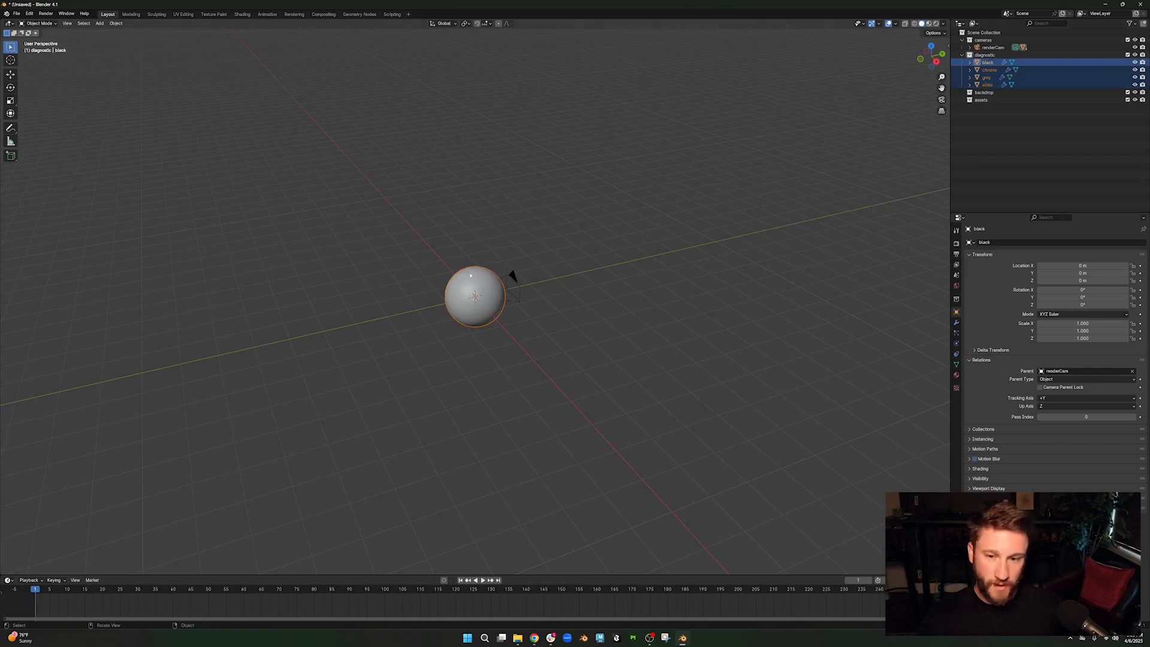
{"action": "key", "text": "g"}
{"action": "key", "text": "y"}
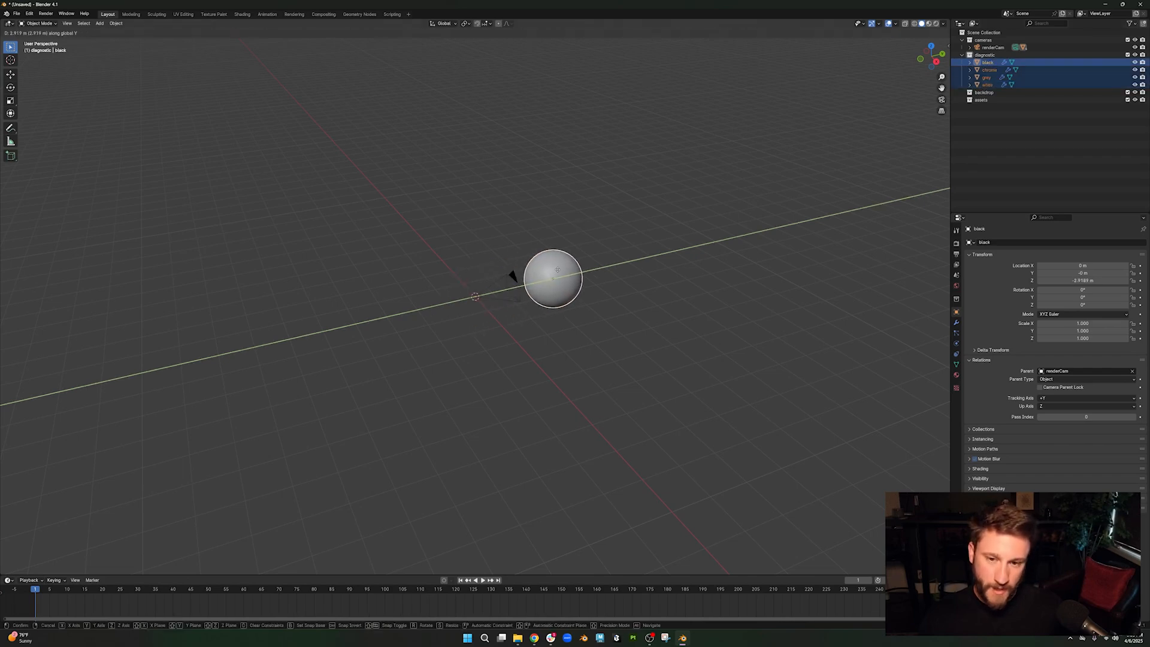
{"action": "left_click", "coordinate": [573, 270]}
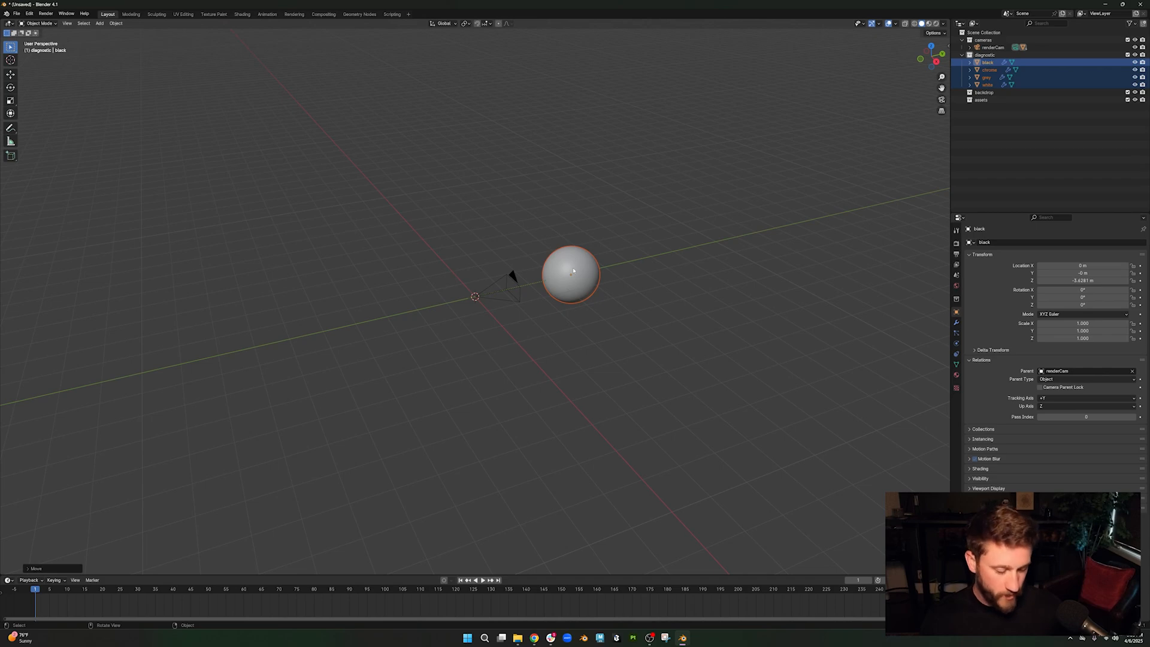
- In camera view, scale the spheres to 0.134 and move them into the frame's top-left corner
{"action": "key", "text": "KP_0"}
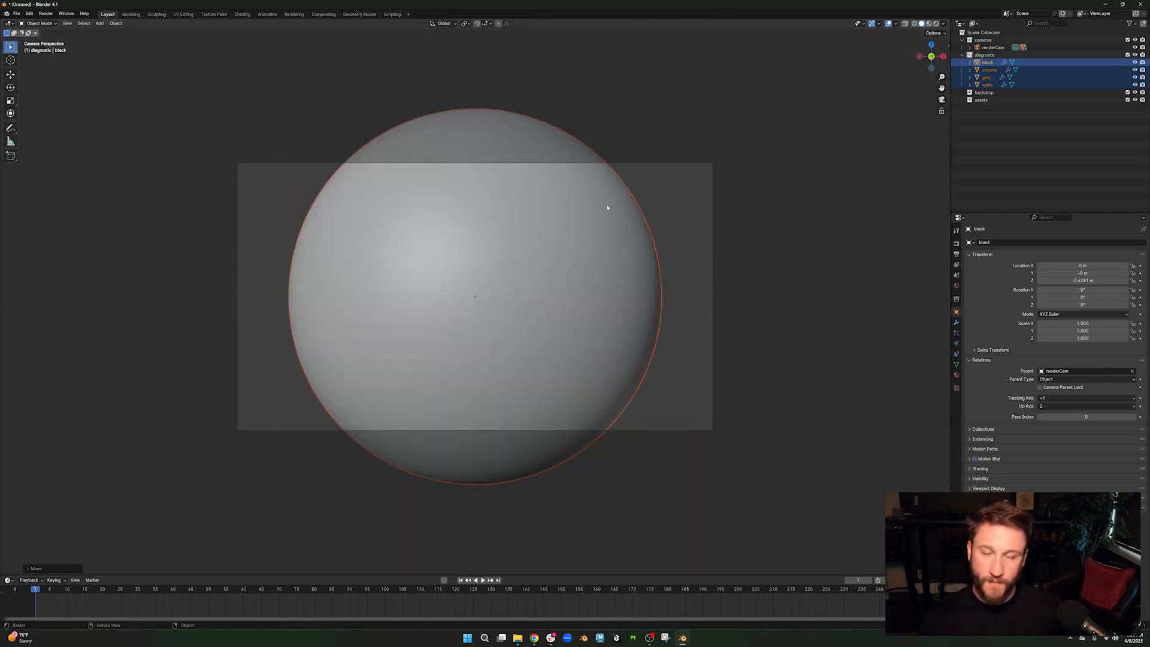
{"action": "key", "text": "s"}
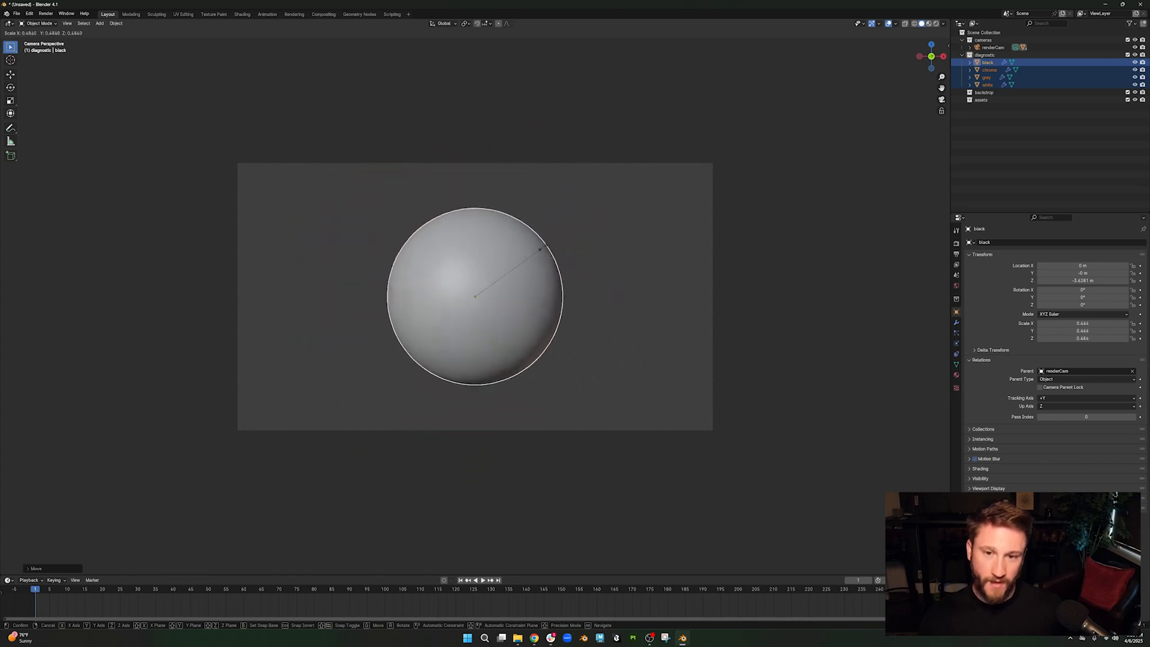
{"action": "left_click", "coordinate": [496, 281]}
{"action": "key", "text": "g"}
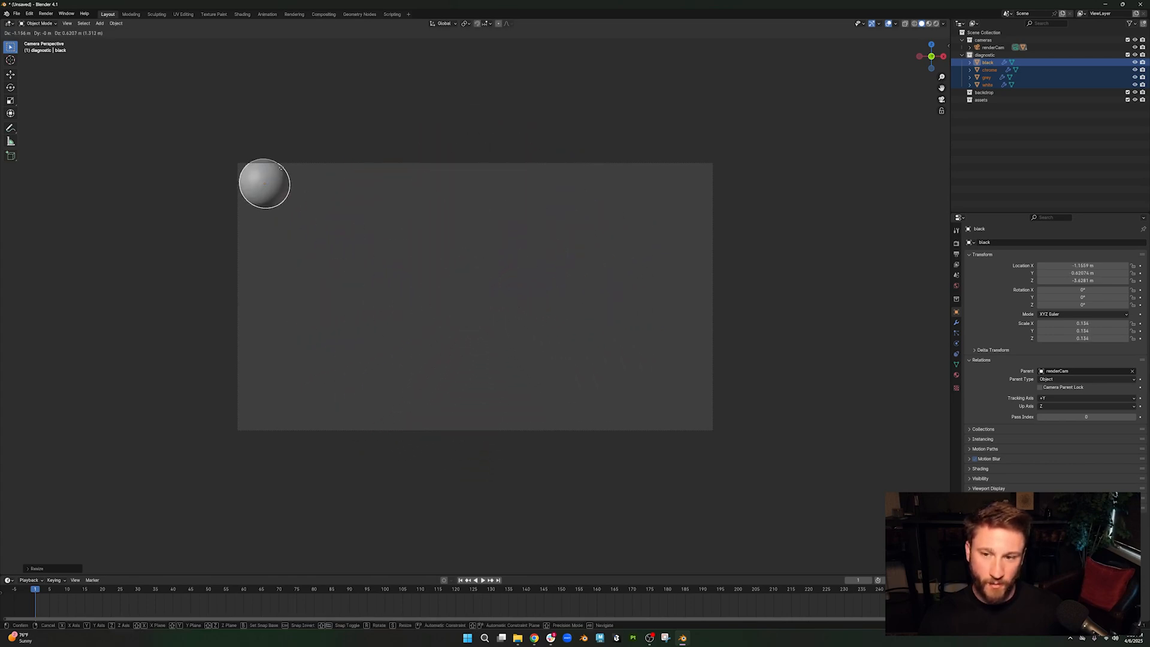
{"action": "left_click", "coordinate": [285, 178]}
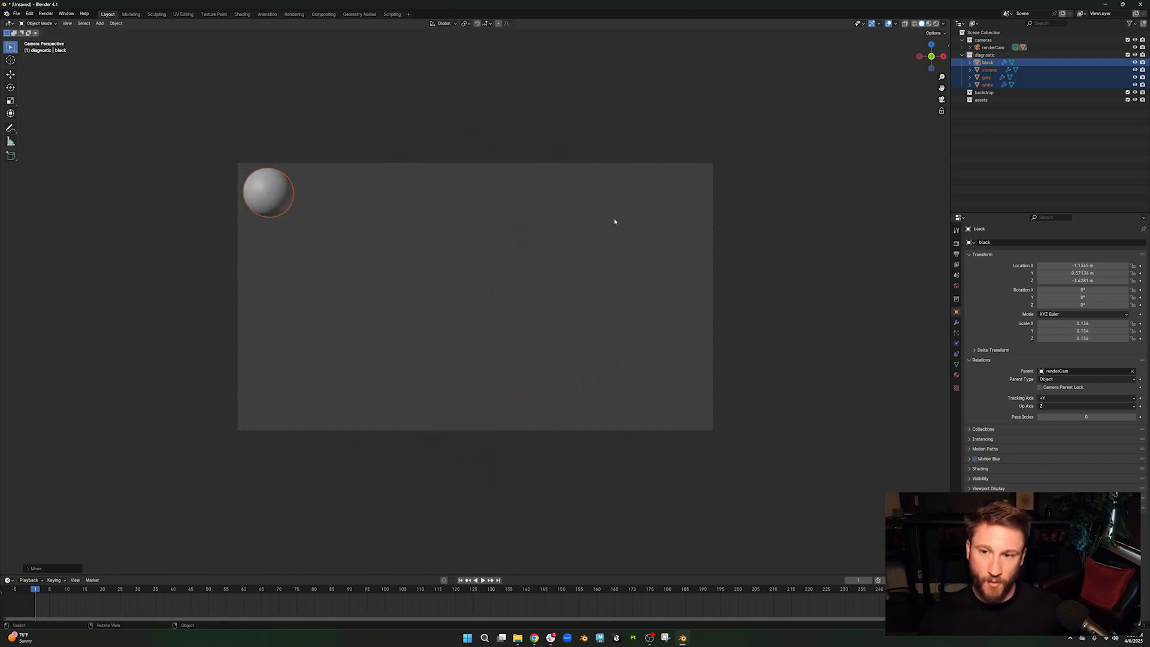
{"action": "left_click", "coordinate": [989, 63]}
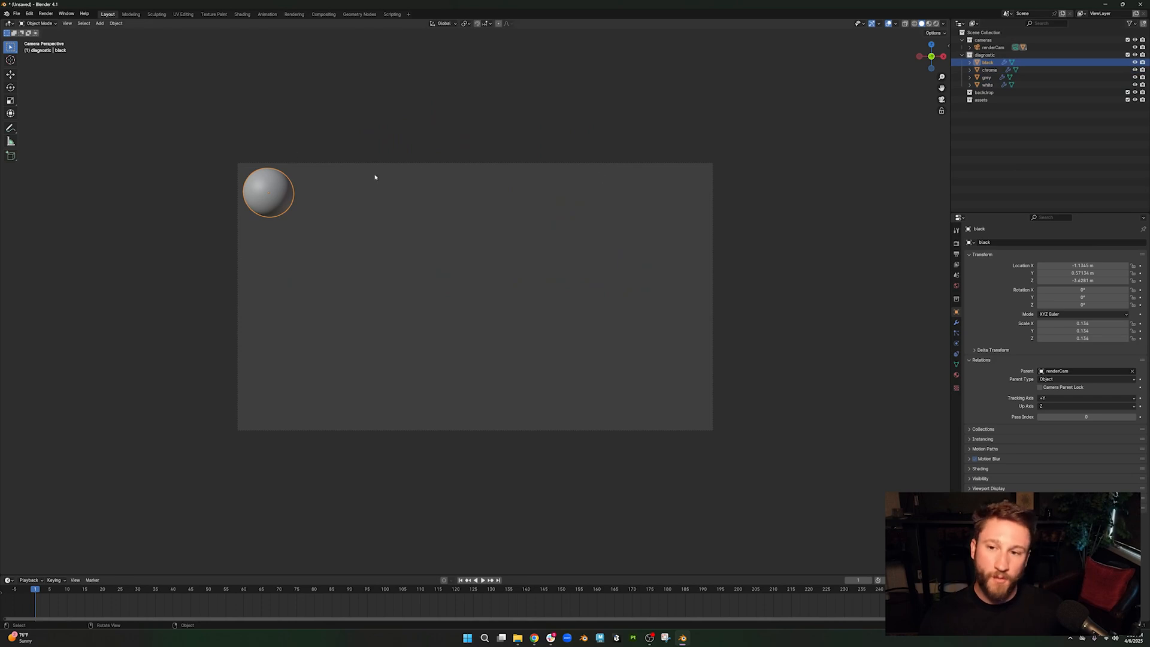
- Move the white sphere along X beside the black one and the chrome sphere down along Z
{"action": "left_click", "coordinate": [990, 85]}
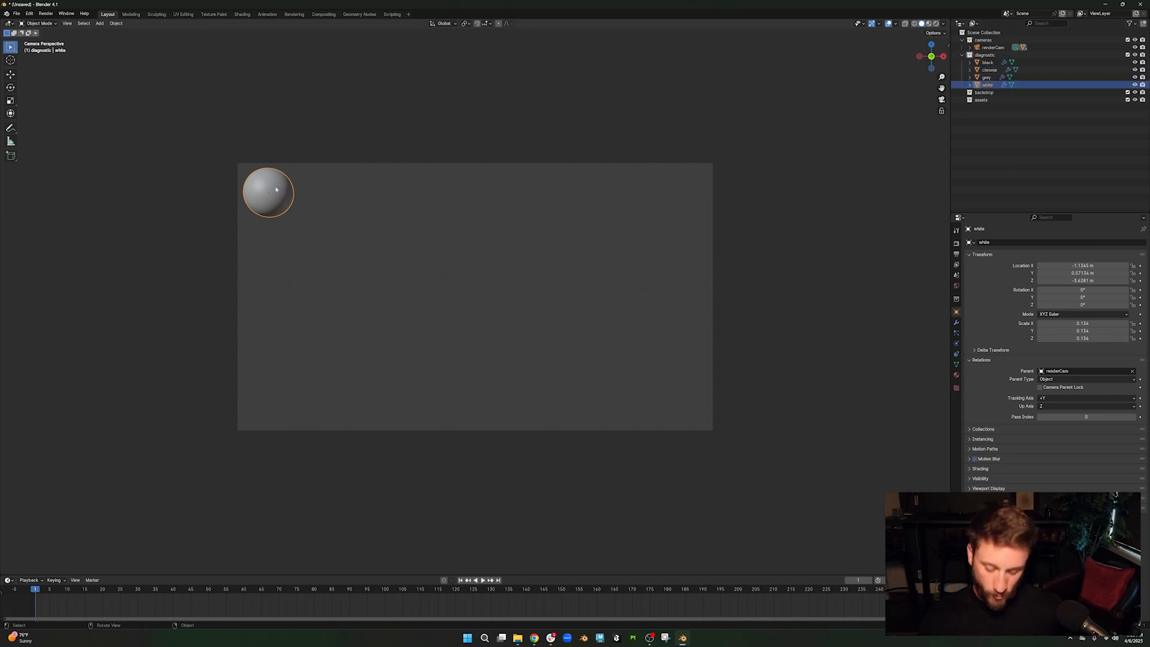
{"action": "key", "text": "g"}
{"action": "key", "text": "x"}
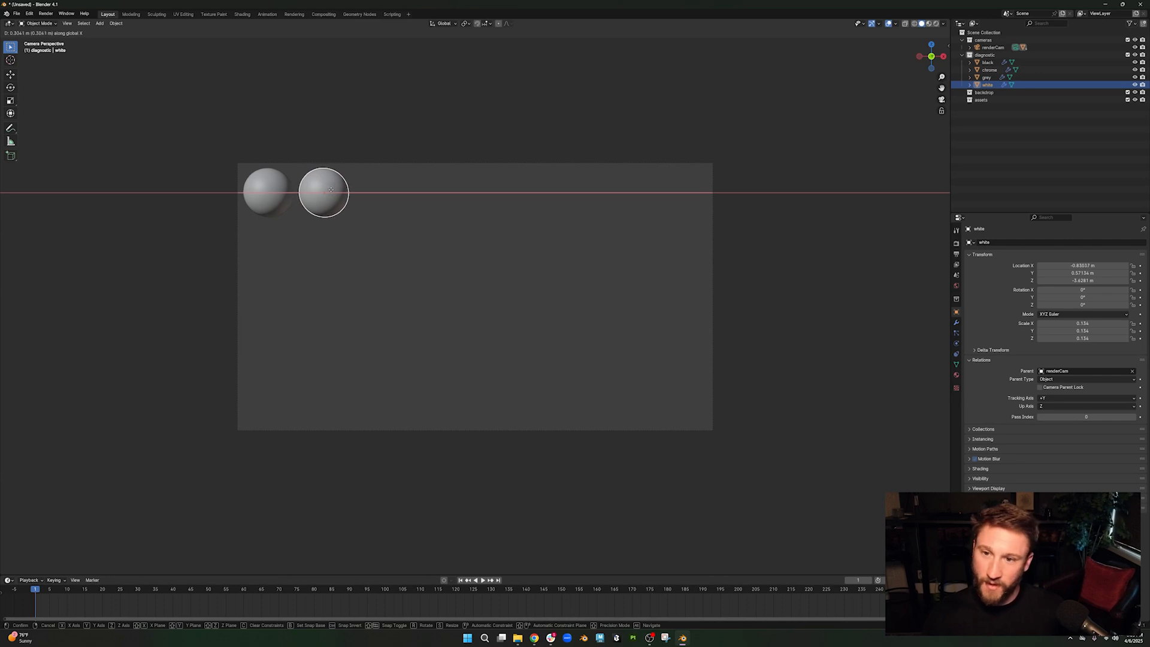
{"action": "left_click", "coordinate": [331, 191]}
{"action": "left_click", "coordinate": [267, 214]}
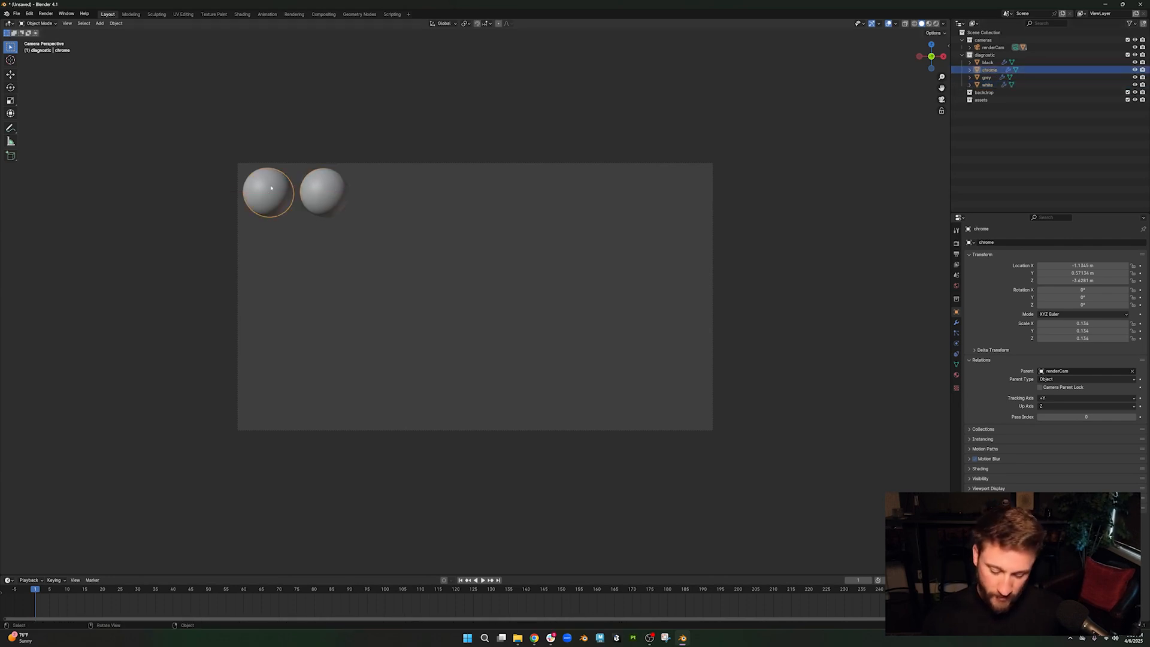
{"action": "key", "text": "g"}
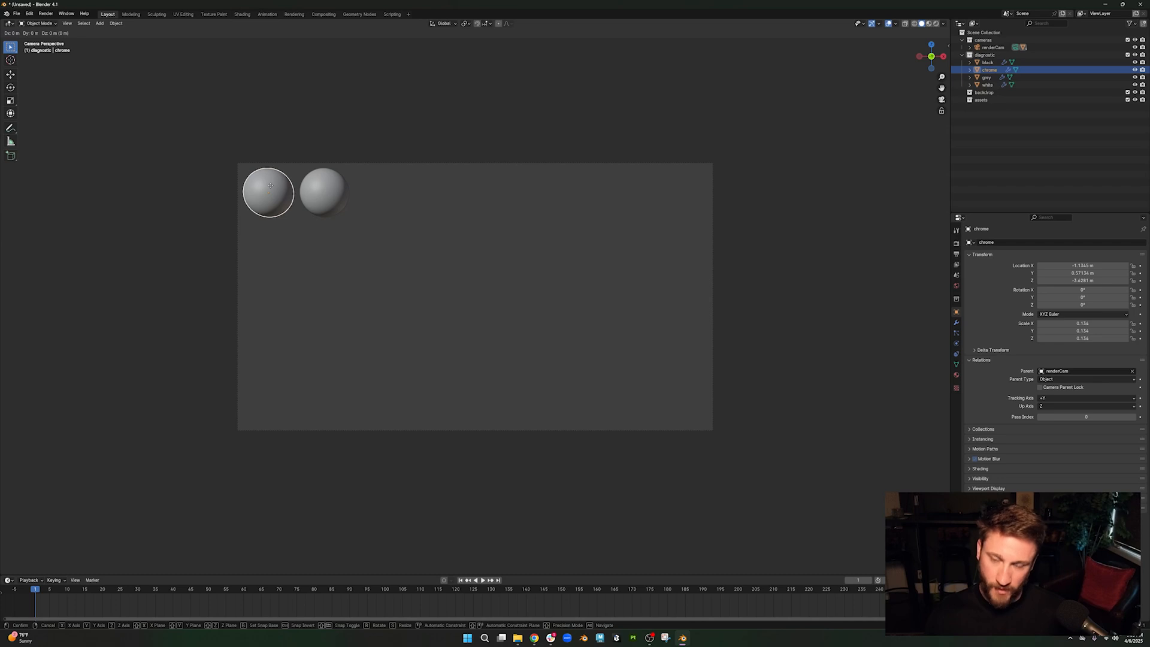
{"action": "key", "text": "z"}
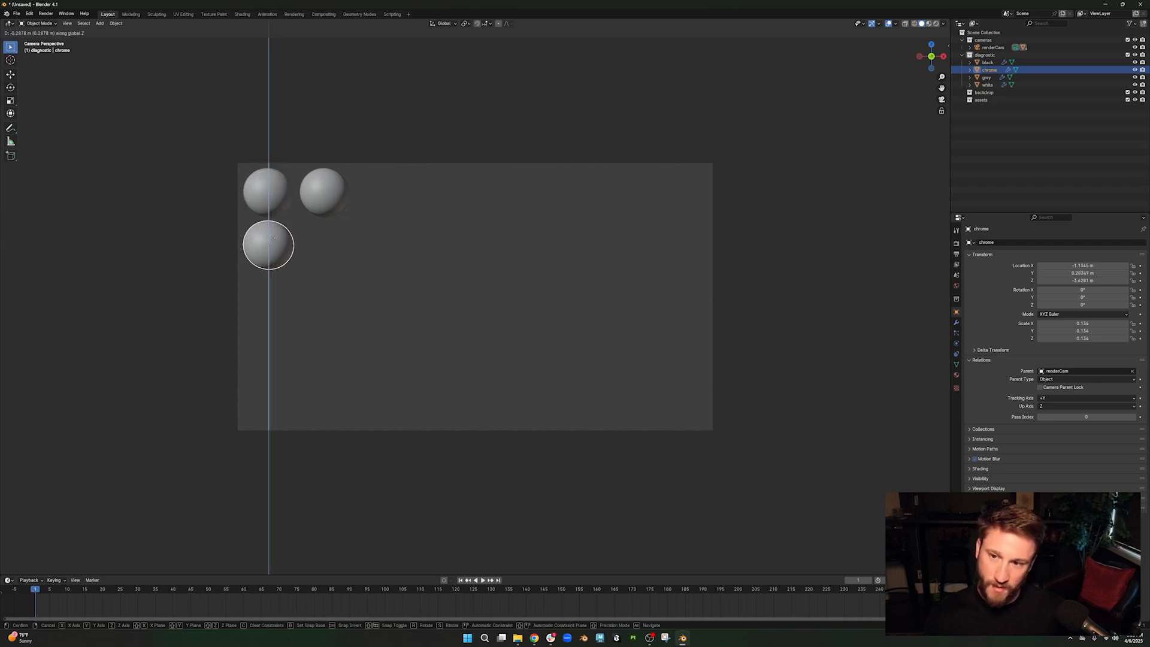
{"action": "left_click", "coordinate": [273, 240]}
- Move the grey sphere down and sideways to complete the 2×2 grid, then orbit out of camera view
{"action": "left_click", "coordinate": [272, 191]}
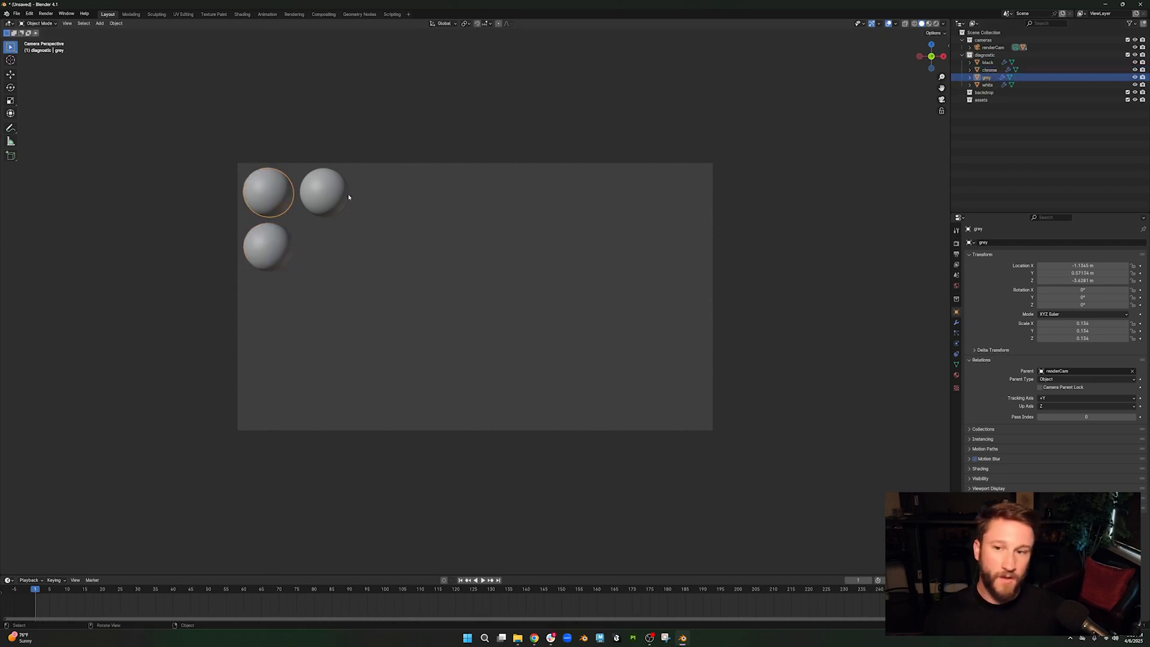
{"action": "key", "text": "g"}
{"action": "key", "text": "z"}
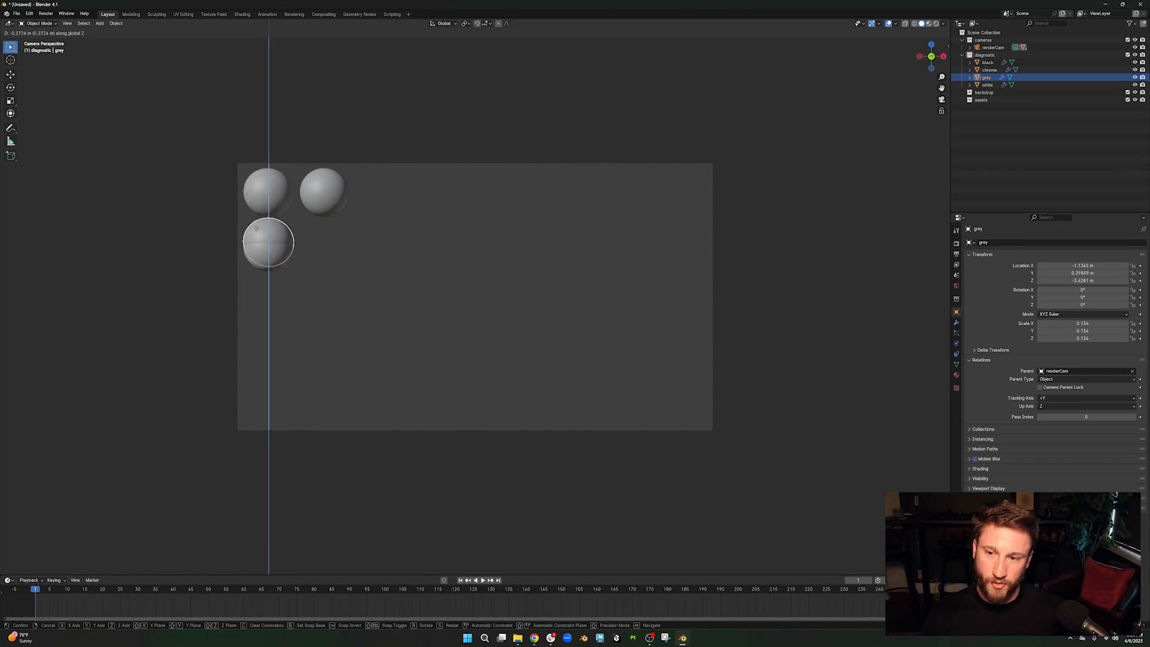
{"action": "left_click", "coordinate": [258, 234]}
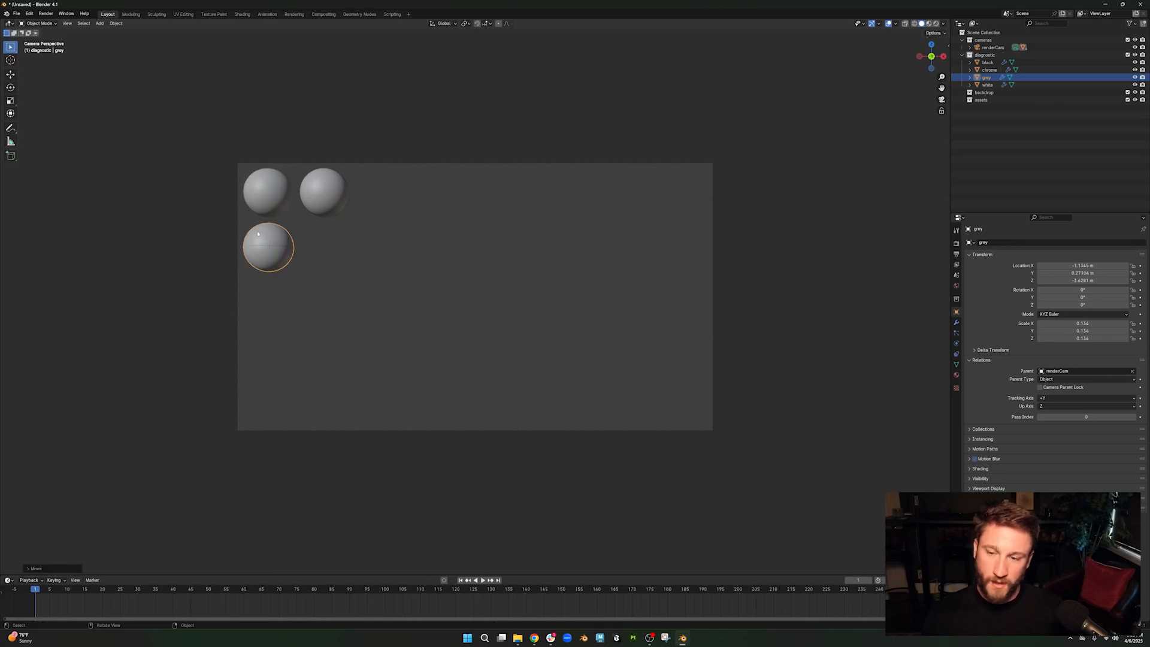
{"action": "key", "text": "g"}
{"action": "key", "text": "x"}
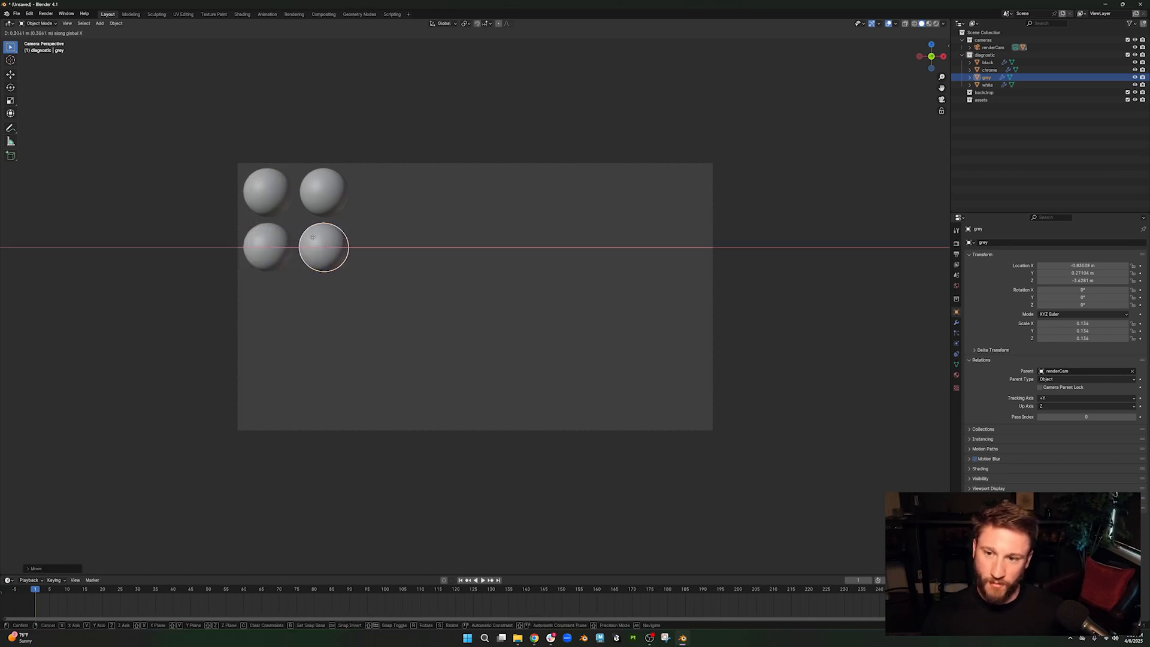
{"action": "left_click", "coordinate": [314, 238]}
{"action": "left_click", "coordinate": [456, 326]}
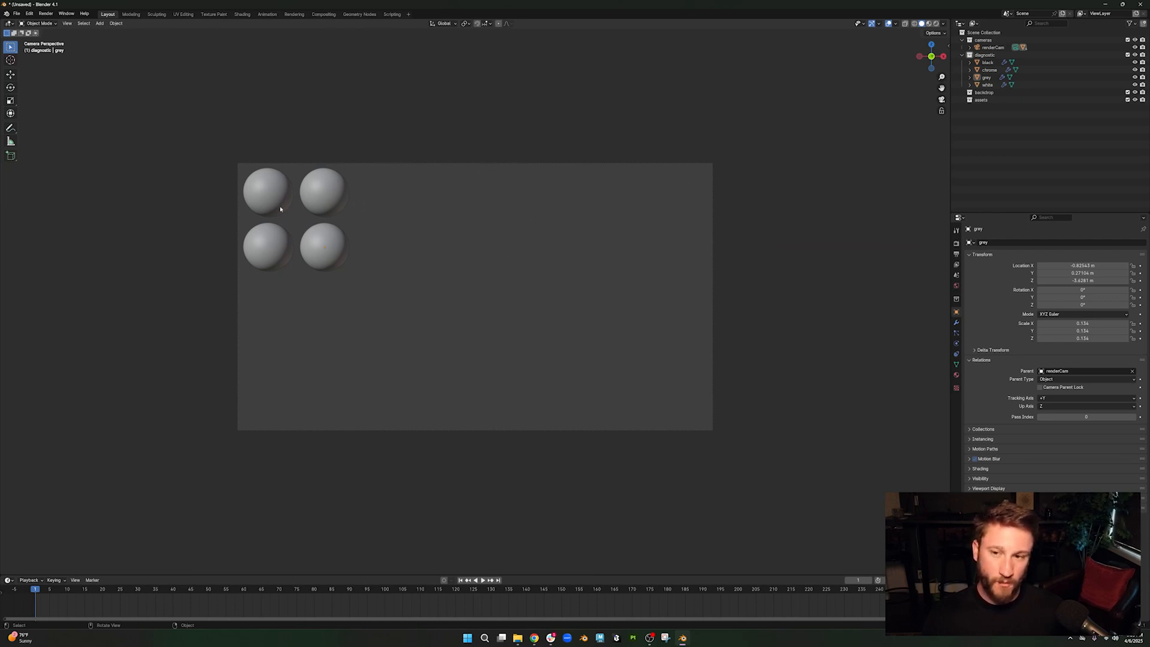
{"action": "middle_click_drag", "start_coordinate": [280, 209], "coordinate": [648, 265]}
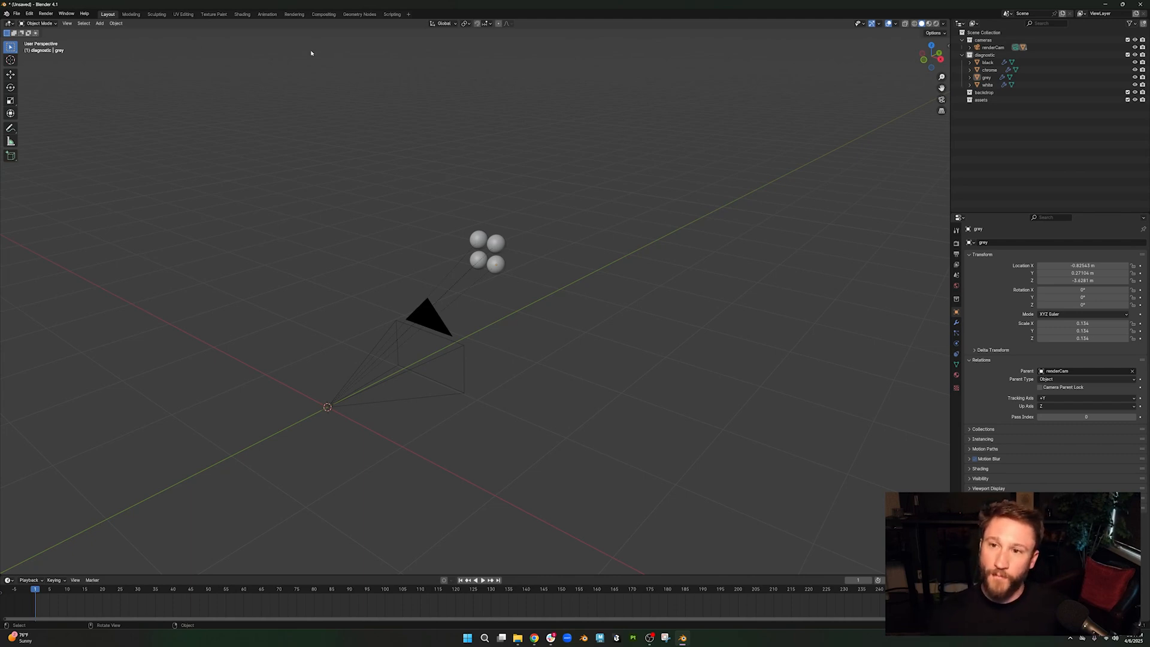
- Switch to the Shading workspace with the viewport in Rendered shading
{"action": "left_click", "coordinate": [243, 15]}
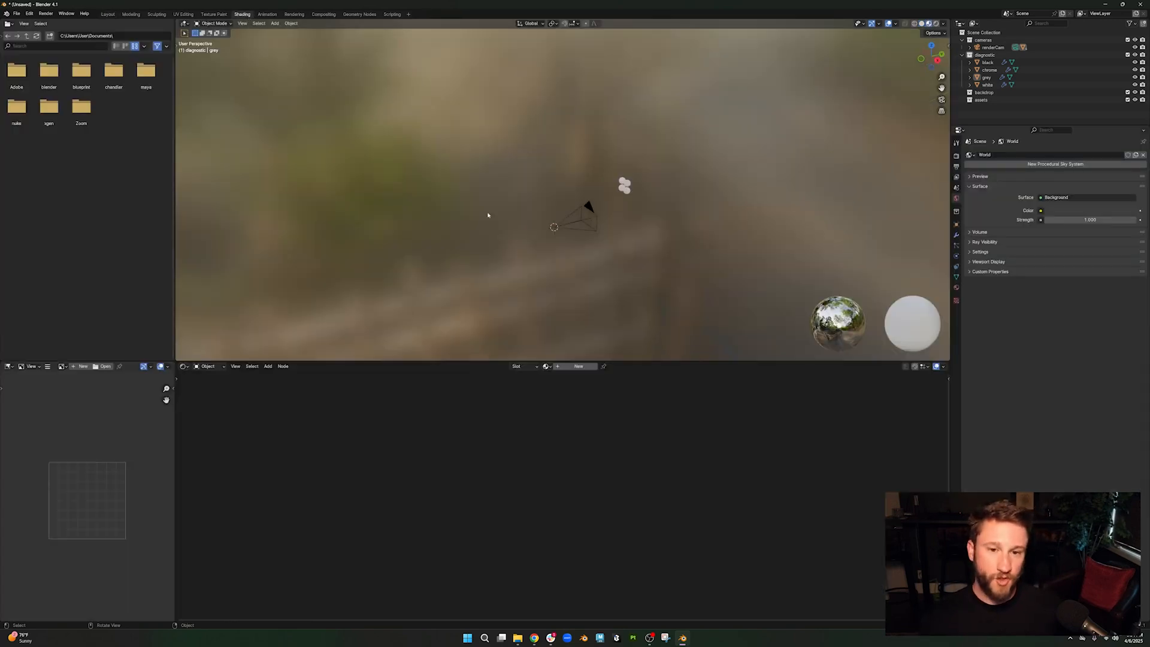
{"action": "left_click", "coordinate": [935, 23]}
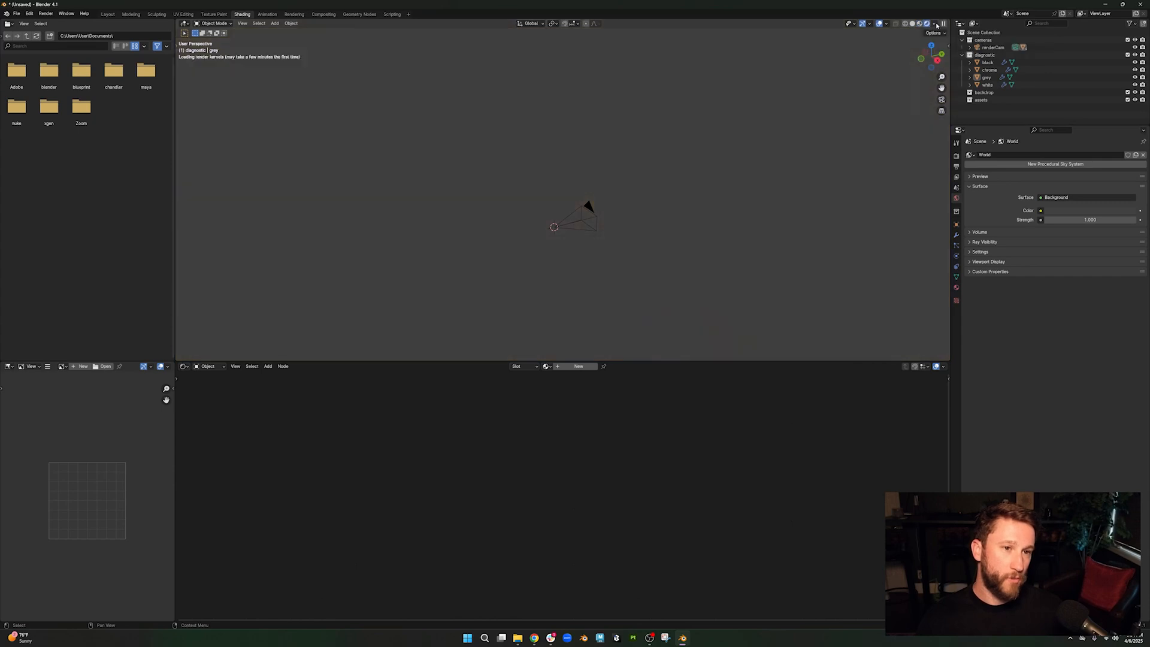
{"action": "scroll", "coordinate": [638, 187], "scroll_direction": "up", "scroll_amount": 4}
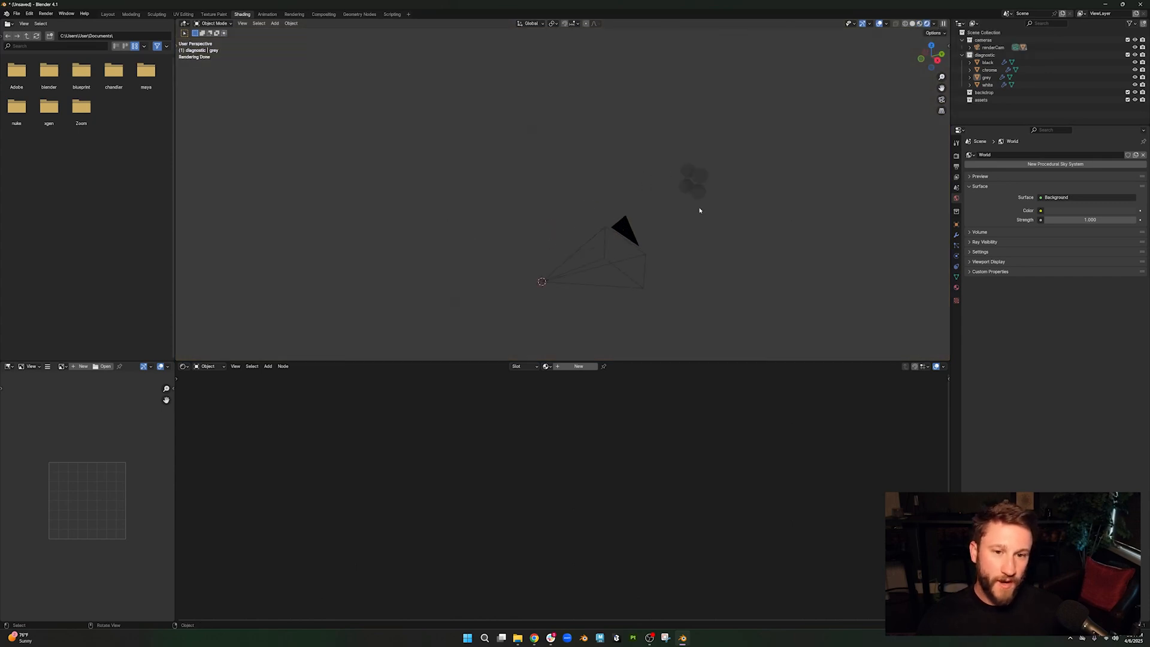
- Show the World shader nodes and give the Background node a dark grey-teal colour
{"action": "left_click", "coordinate": [211, 366]}
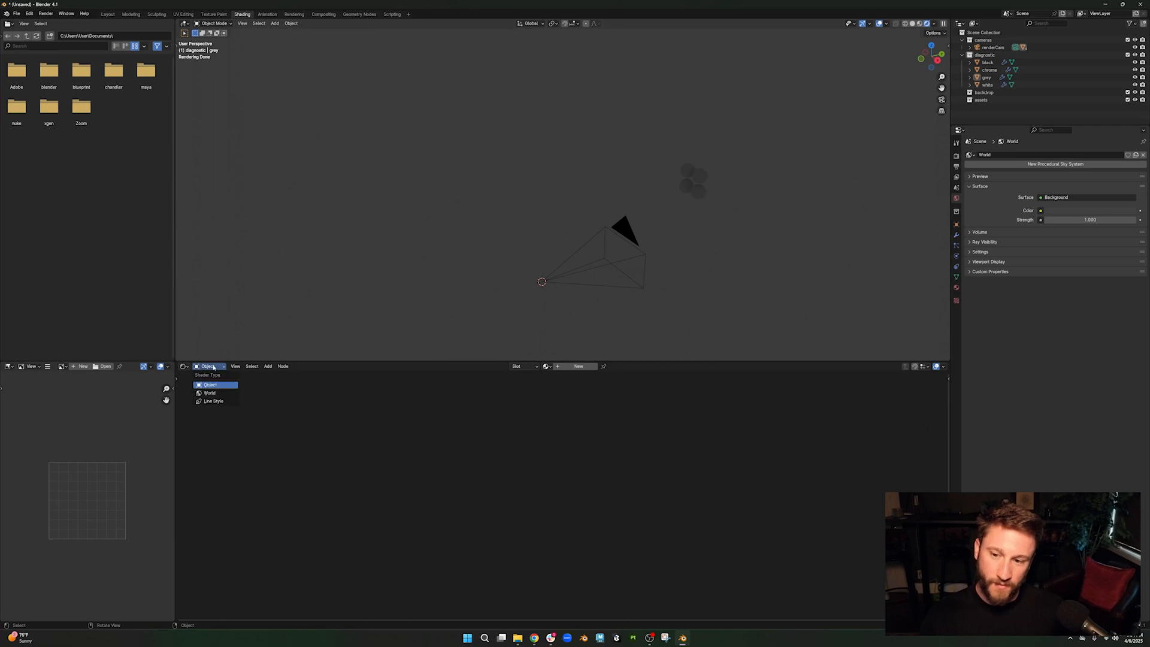
{"action": "left_click", "coordinate": [211, 393]}
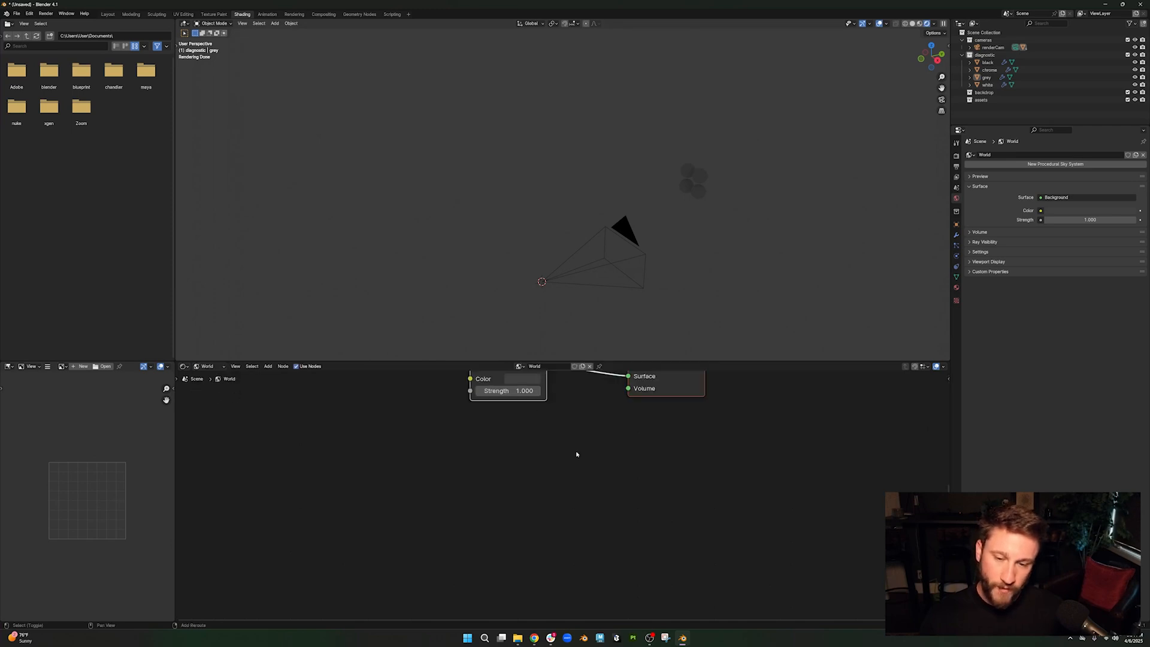
{"action": "key", "text": "Home"}
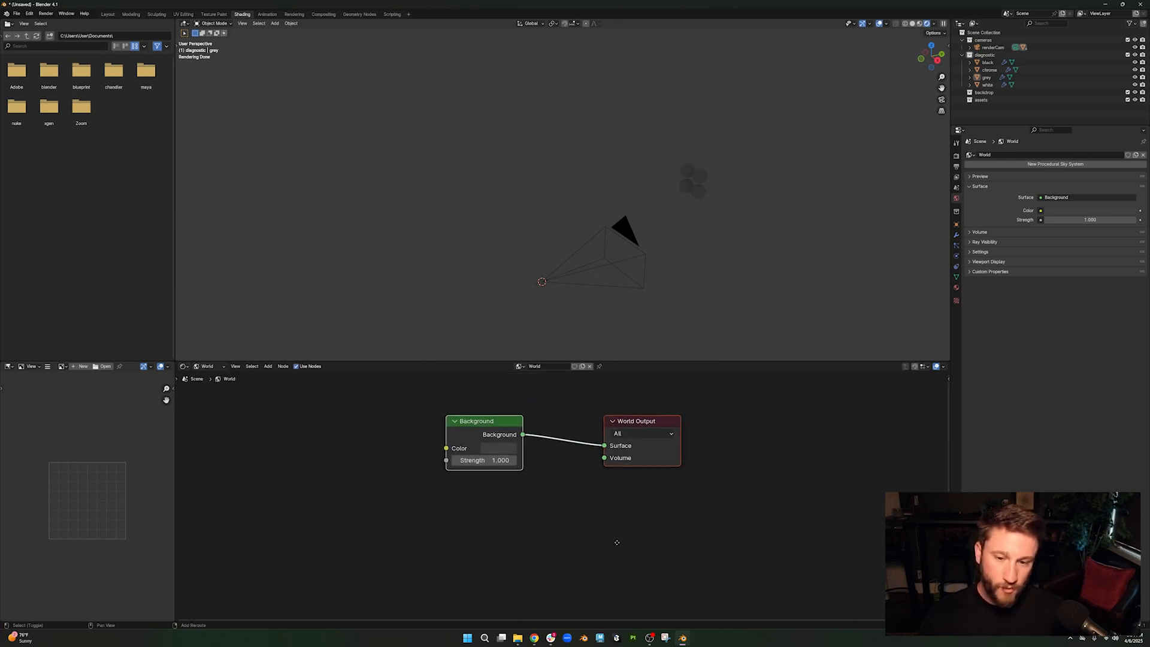
{"action": "left_click", "coordinate": [492, 448]}
{"action": "left_click", "coordinate": [547, 296]}
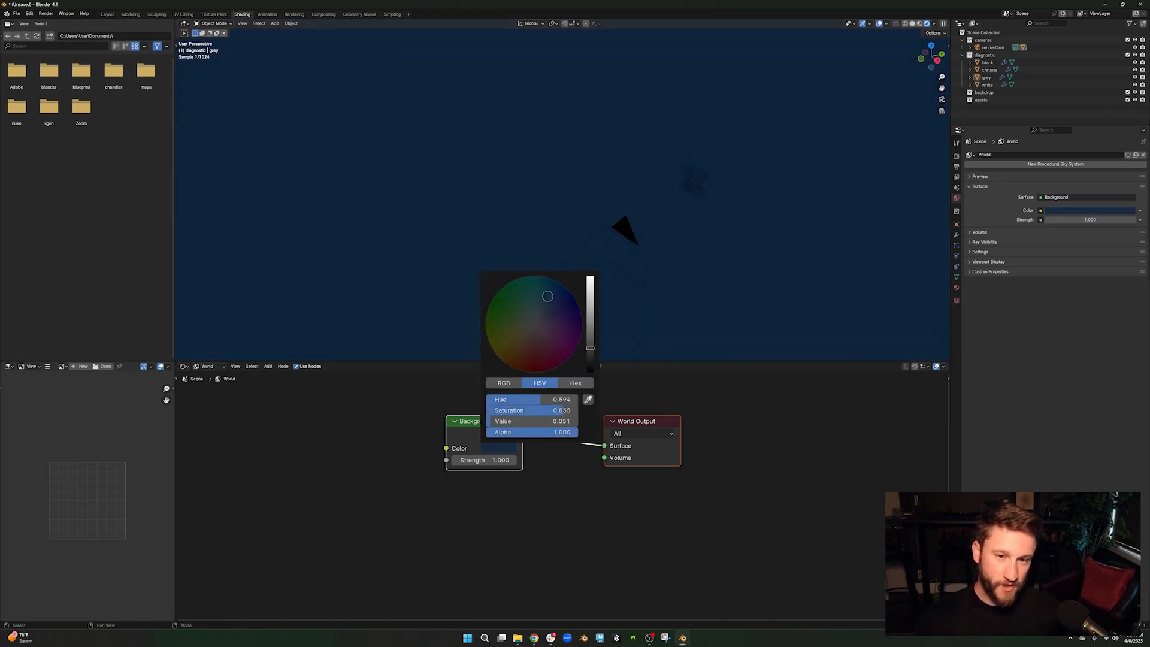
{"action": "mouse_move", "coordinate": [548, 296]}
{"action": "left_mouse_down"}
{"action": "mouse_move", "coordinate": [519, 321]}
{"action": "mouse_move", "coordinate": [533, 314]}
{"action": "left_mouse_up"}
{"action": "left_click", "coordinate": [404, 443]}
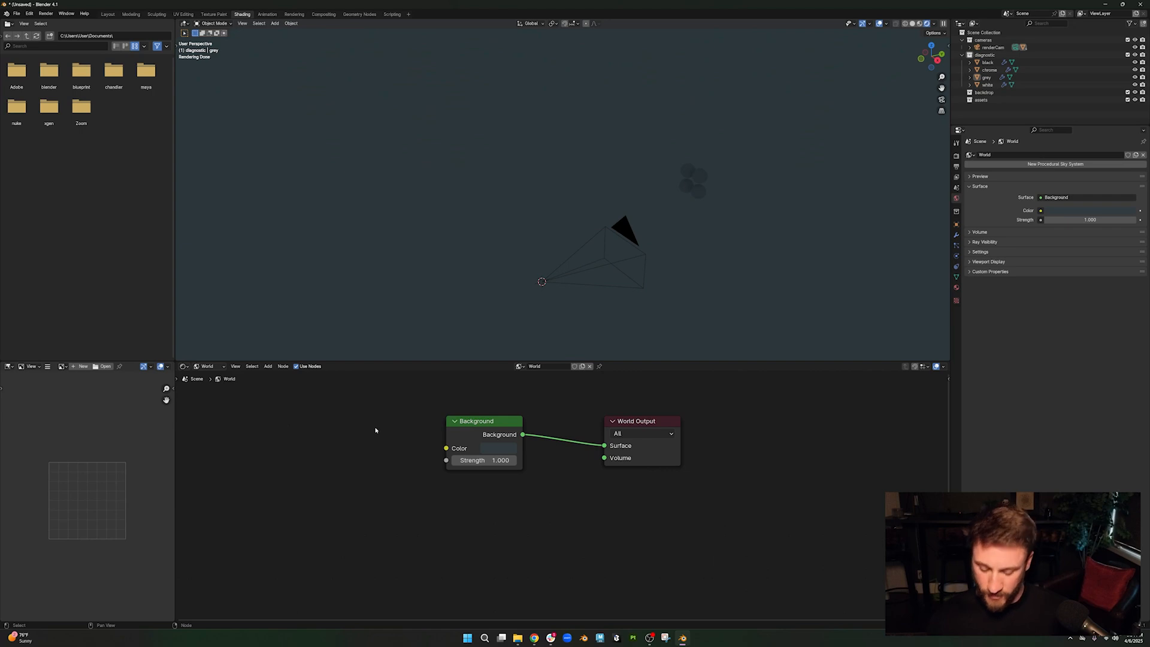
{"action": "key", "text": "shift+a"}
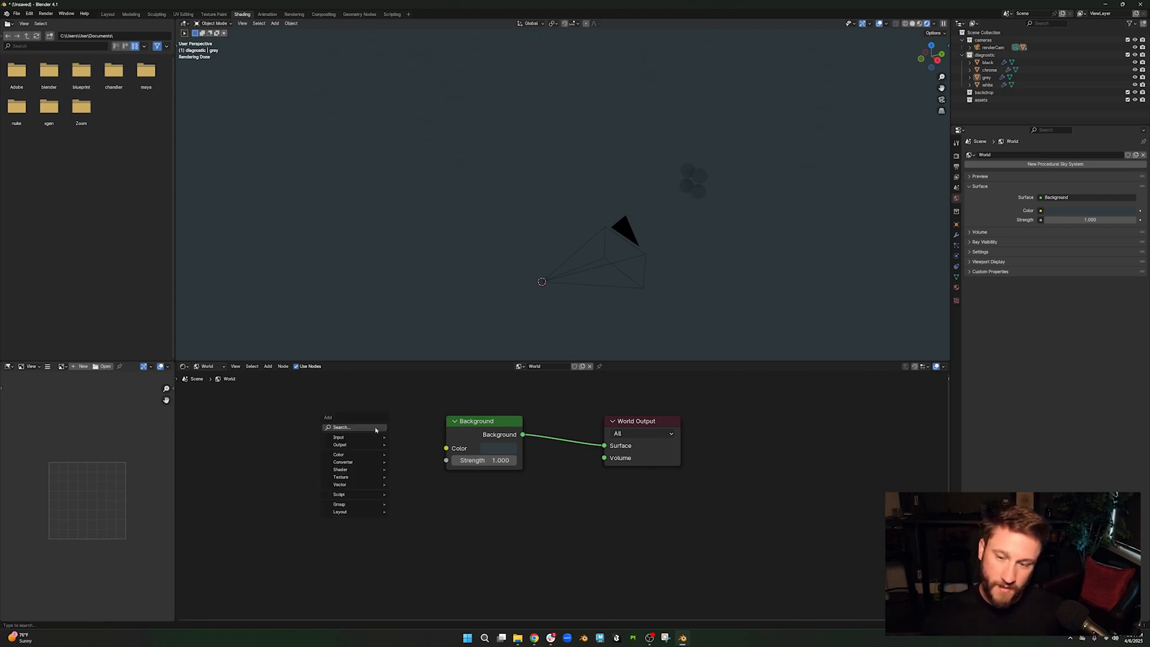
{"action": "type", "text": "e"}
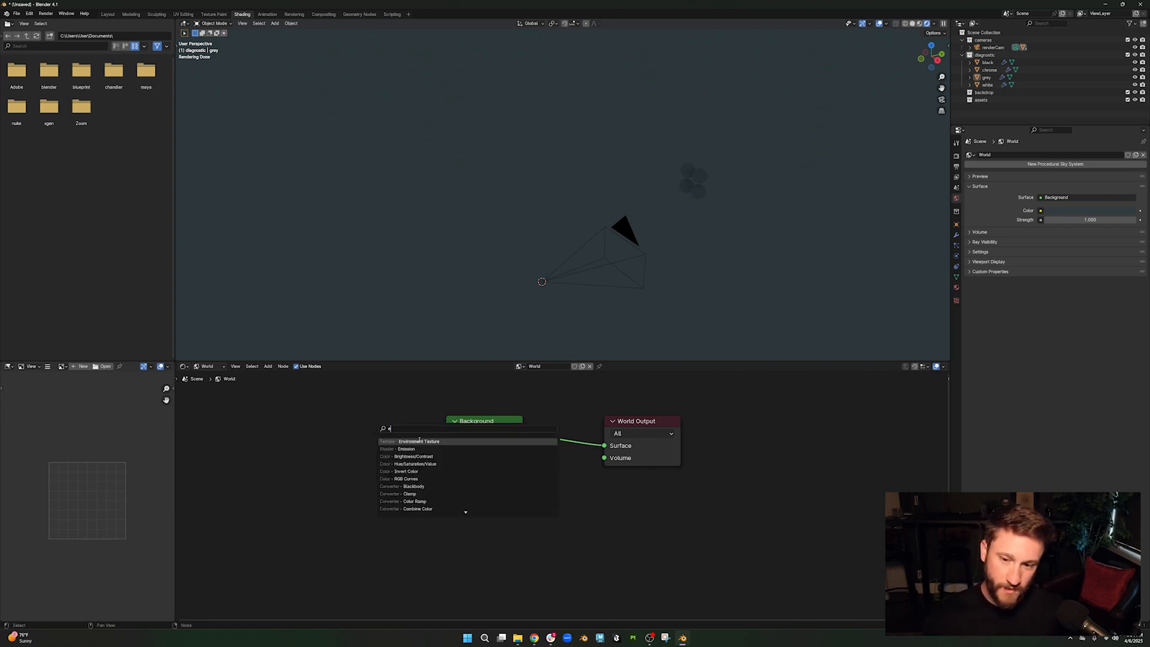
{"action": "left_click", "coordinate": [419, 441]}
{"action": "left_click", "coordinate": [323, 428]}
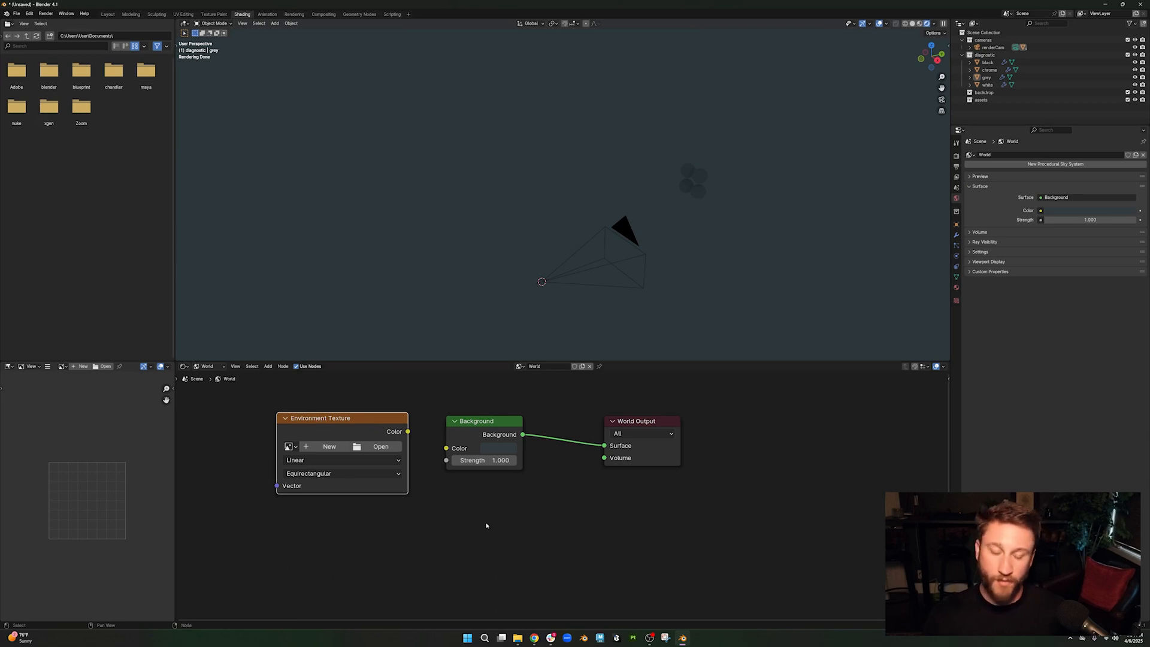
{"action": "left_click", "coordinate": [30, 13]}
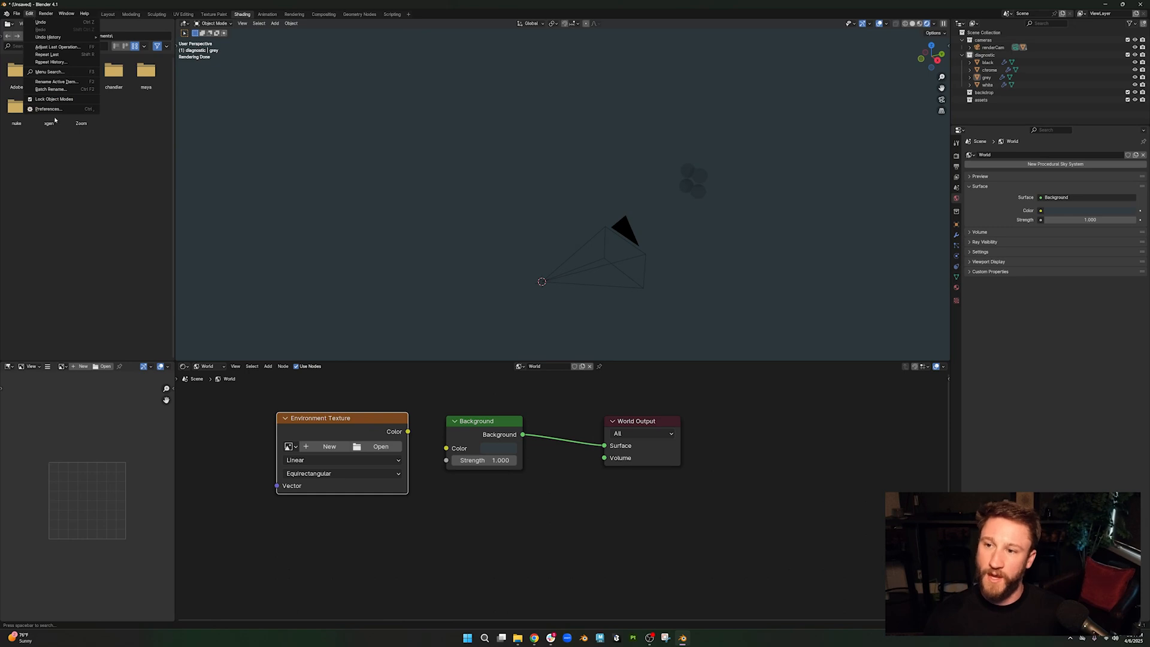
{"action": "left_click", "coordinate": [49, 109]}
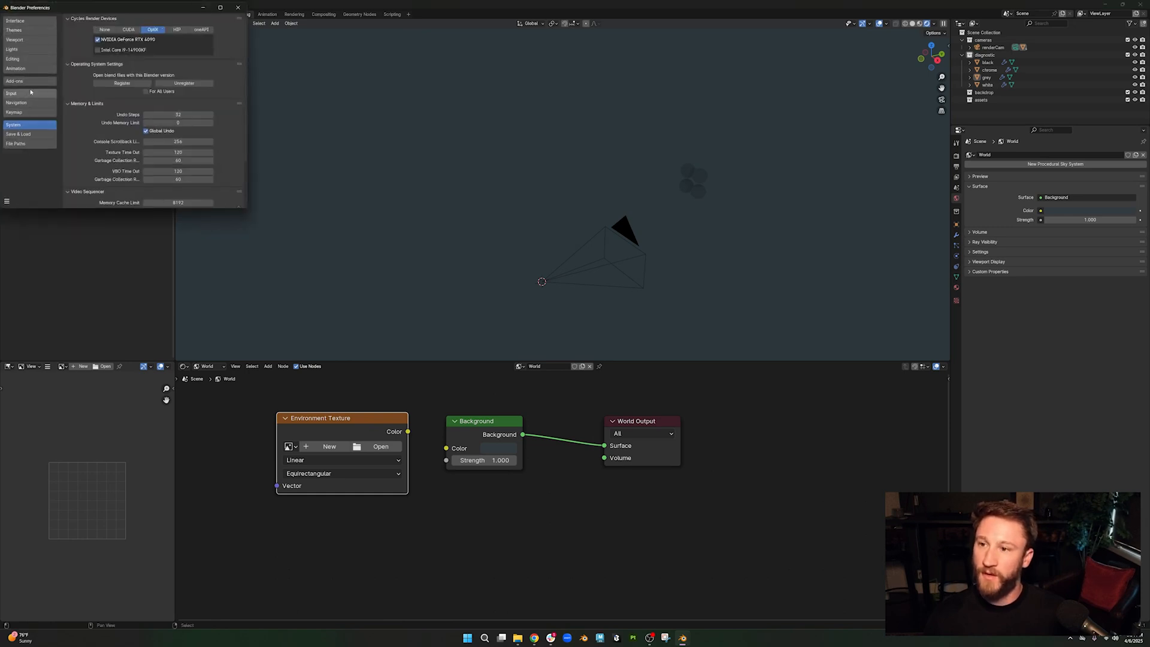
{"action": "left_click", "coordinate": [28, 81]}
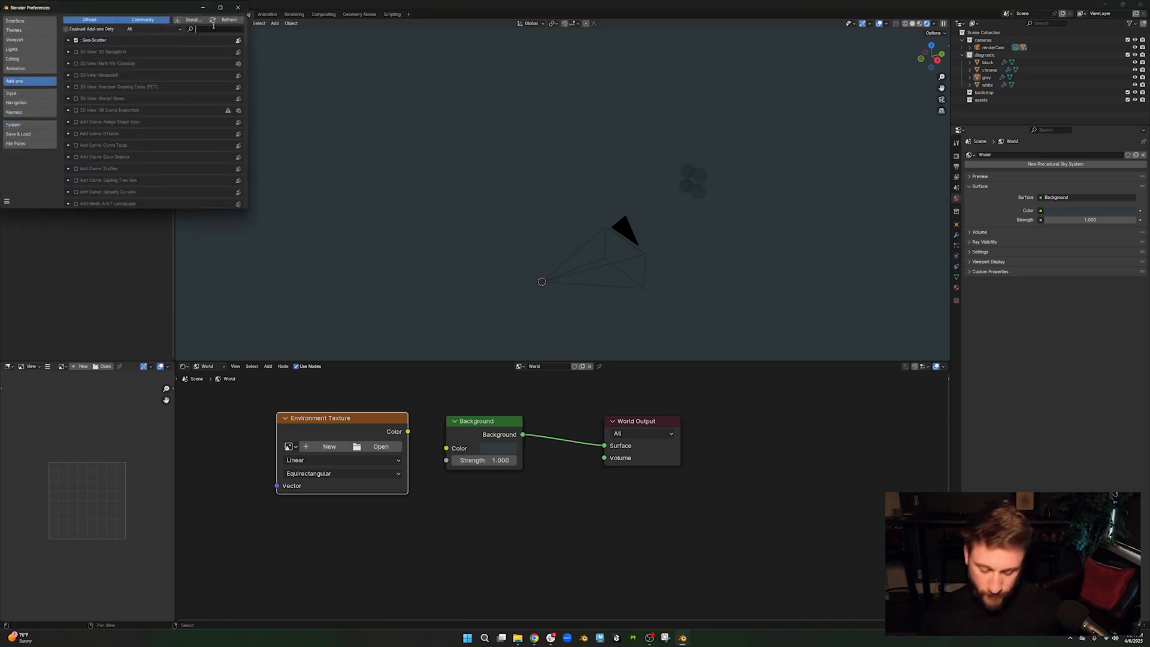
{"action": "type", "text": "node"}
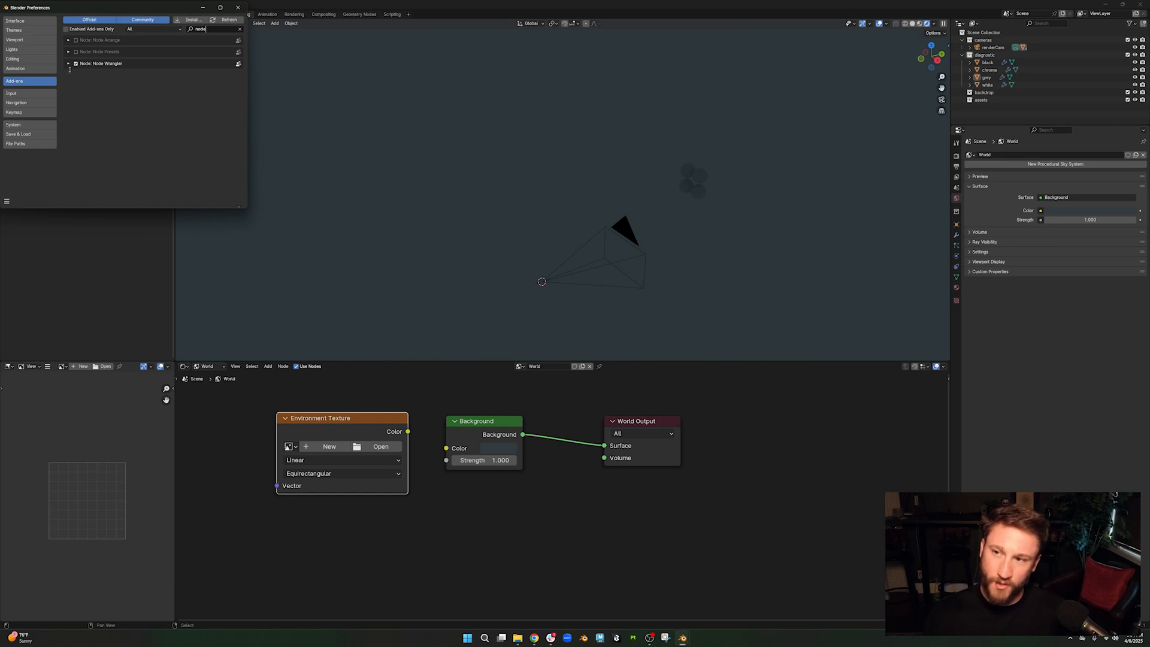
{"action": "left_click", "coordinate": [238, 7]}
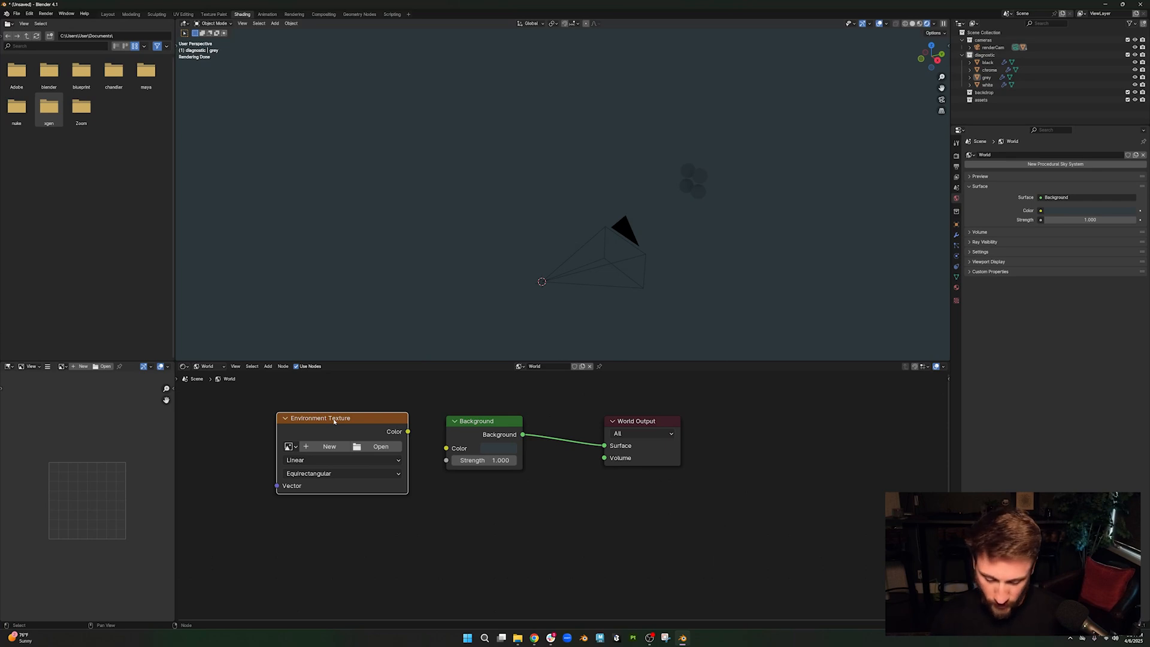
- Add Texture Coordinate and Mapping nodes to the Environment Texture and load artist_workshop_8k.exr into it
{"action": "key", "text": "ctrl+t"}
{"action": "key", "text": "Home"}
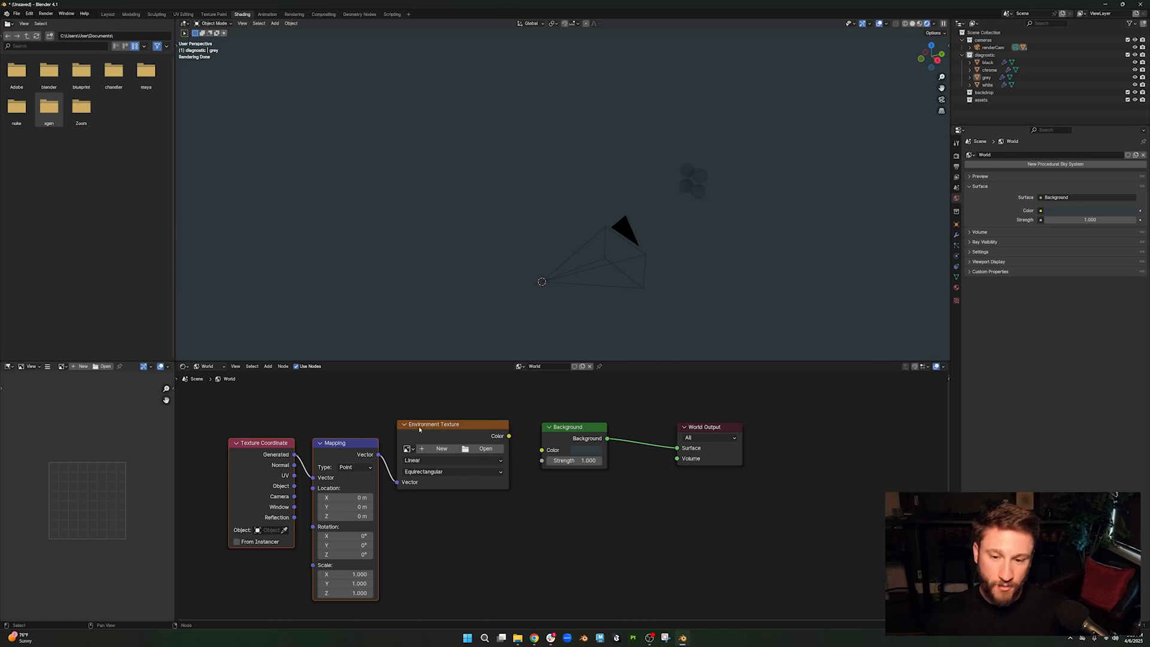
{"action": "left_click", "coordinate": [478, 450]}
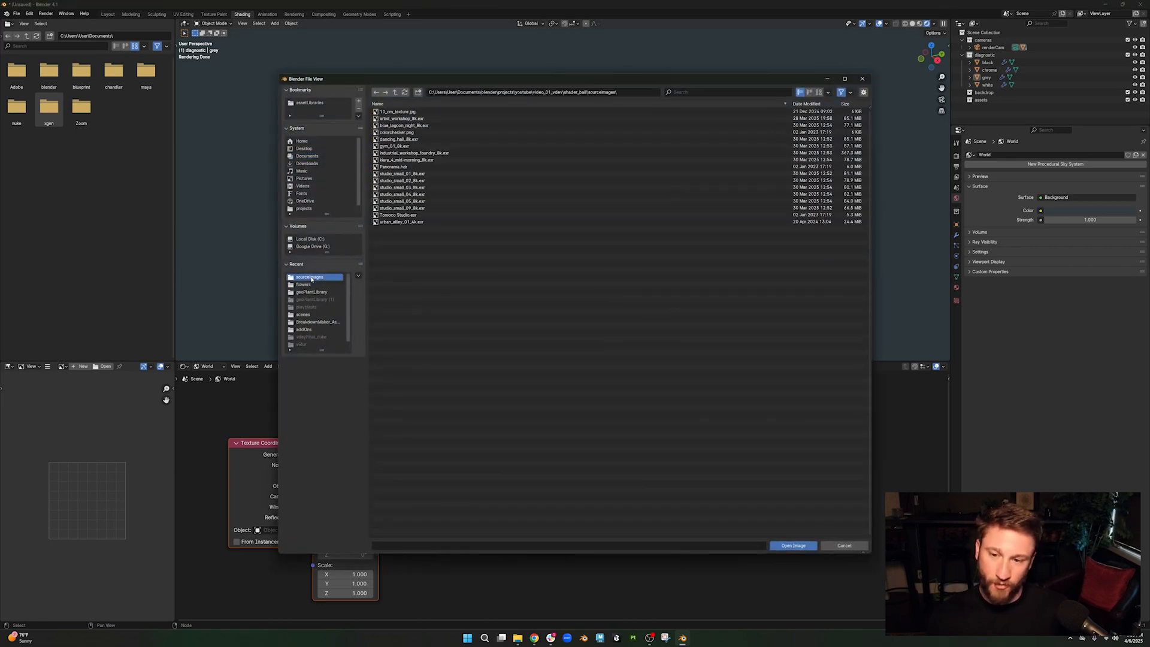
{"action": "left_click", "coordinate": [413, 118]}
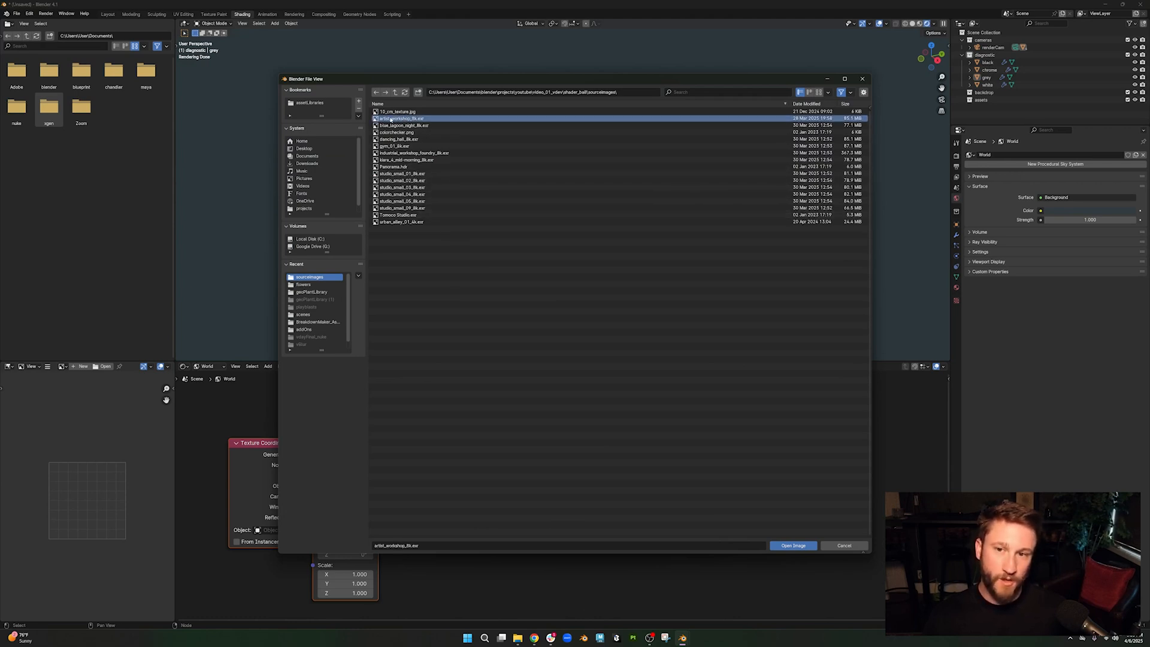
{"action": "left_click", "coordinate": [788, 550]}
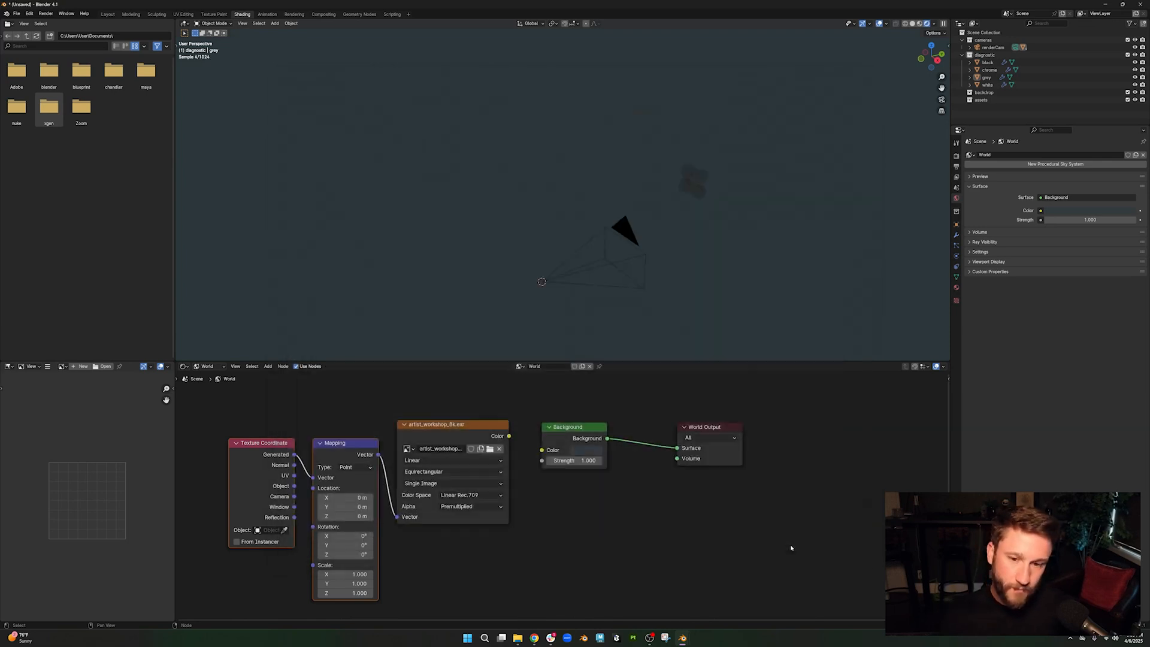
- Link the Environment Texture Color to Background Color, inspect the workshop HDRI, and shift Background and World Output right
{"action": "left_click_drag", "start_coordinate": [509, 437], "coordinate": [543, 453]}
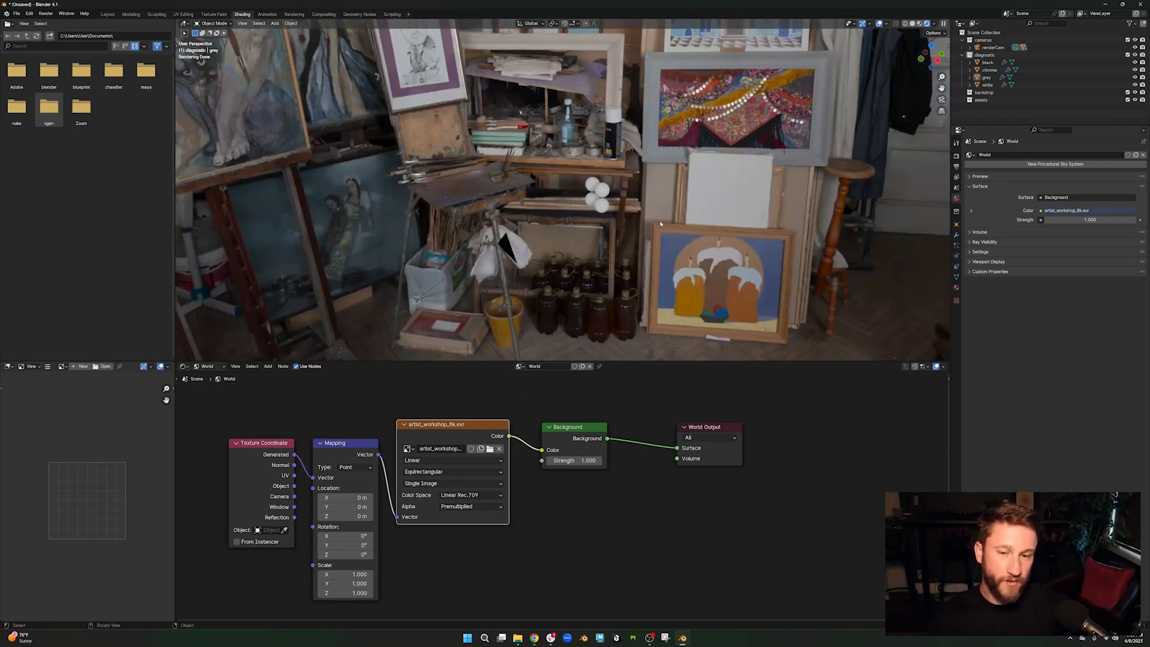
{"action": "mouse_move", "coordinate": [660, 221]}
{"action": "middle_mouse_down"}
{"action": "mouse_move", "coordinate": [766, 202]}
{"action": "mouse_move", "coordinate": [553, 189]}
{"action": "mouse_move", "coordinate": [617, 189]}
{"action": "middle_mouse_up"}
{"action": "mouse_move", "coordinate": [374, 144]}
{"action": "middle_mouse_down"}
{"action": "mouse_move", "coordinate": [618, 118]}
{"action": "mouse_move", "coordinate": [579, 155]}
{"action": "mouse_move", "coordinate": [539, 159]}
{"action": "middle_mouse_up"}
{"action": "mouse_move", "coordinate": [647, 252]}
{"action": "middle_mouse_down"}
{"action": "mouse_move", "coordinate": [670, 114]}
{"action": "mouse_move", "coordinate": [653, 114]}
{"action": "middle_mouse_up"}
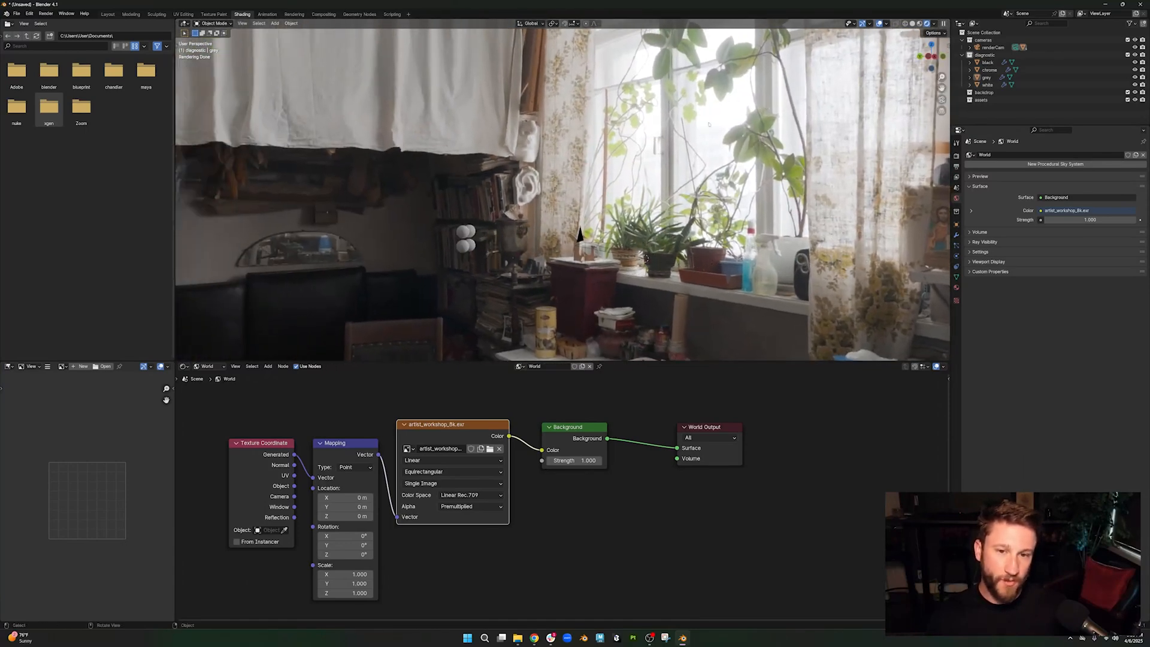
{"action": "middle_click_drag", "start_coordinate": [657, 48], "coordinate": [629, 48]}
{"action": "mouse_move", "coordinate": [843, 114]}
{"action": "middle_mouse_down"}
{"action": "mouse_move", "coordinate": [594, 173]}
{"action": "mouse_move", "coordinate": [572, 209]}
{"action": "mouse_move", "coordinate": [596, 199]}
{"action": "middle_mouse_up"}
{"action": "scroll", "coordinate": [572, 210], "scroll_direction": "up", "scroll_amount": 2}
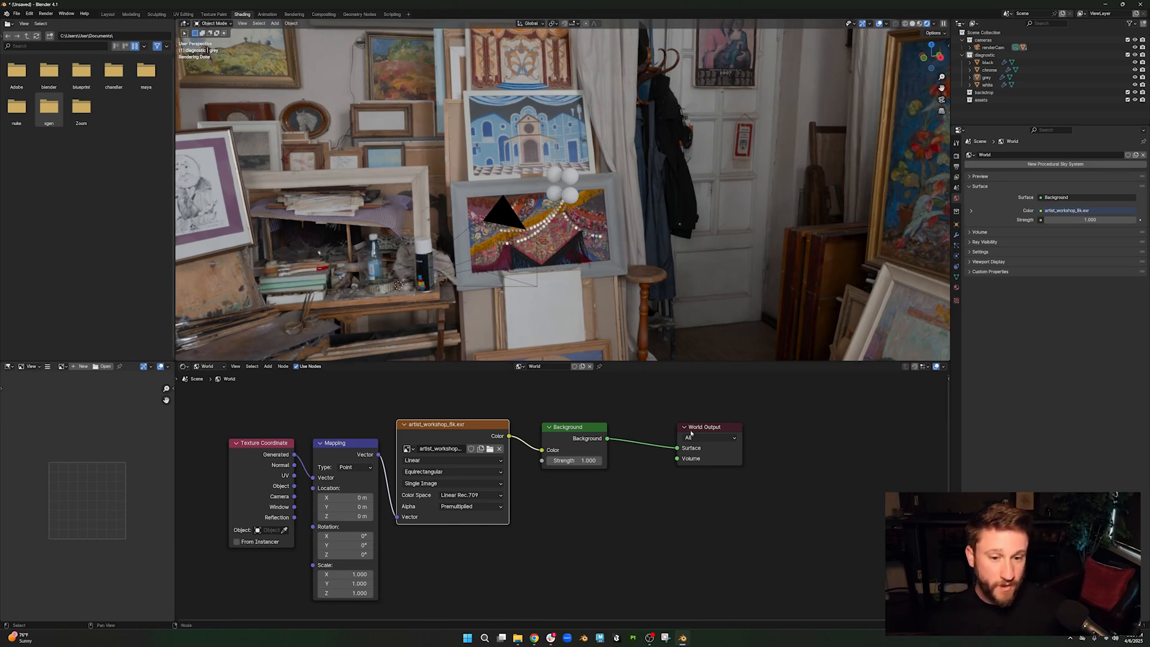
{"action": "left_click_drag", "start_coordinate": [691, 432], "coordinate": [745, 424]}
{"action": "left_click_drag", "start_coordinate": [583, 426], "coordinate": [669, 420]}
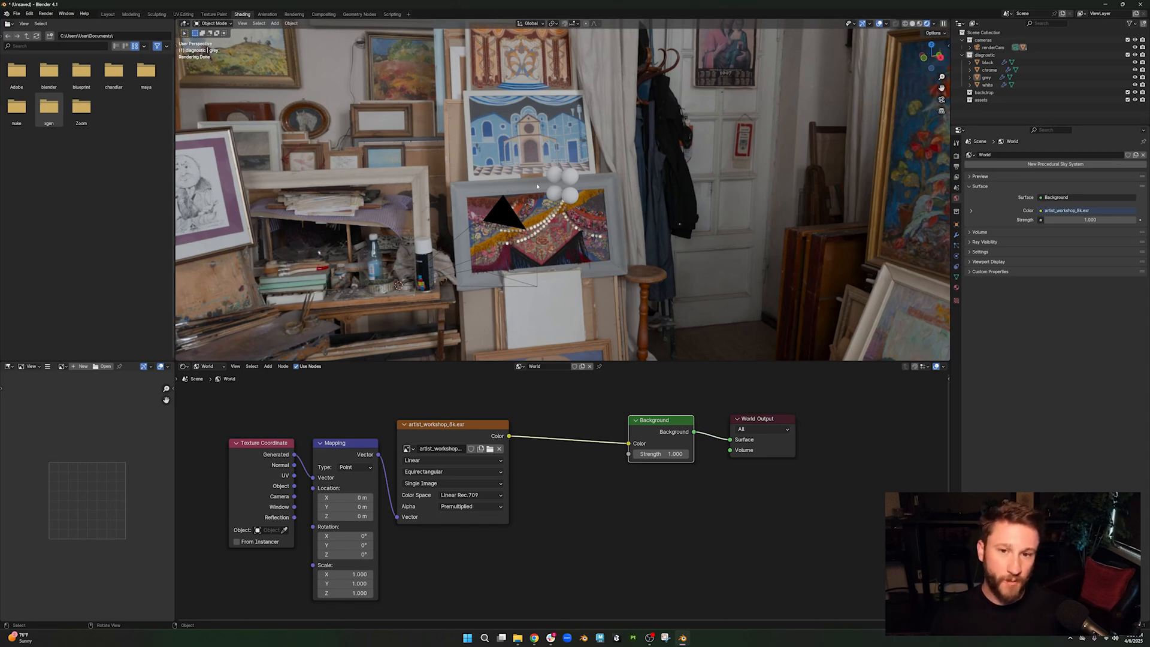
- Insert a Hue/Saturation/Value node between the image and Background with Saturation 0
{"action": "left_click", "coordinate": [566, 424]}
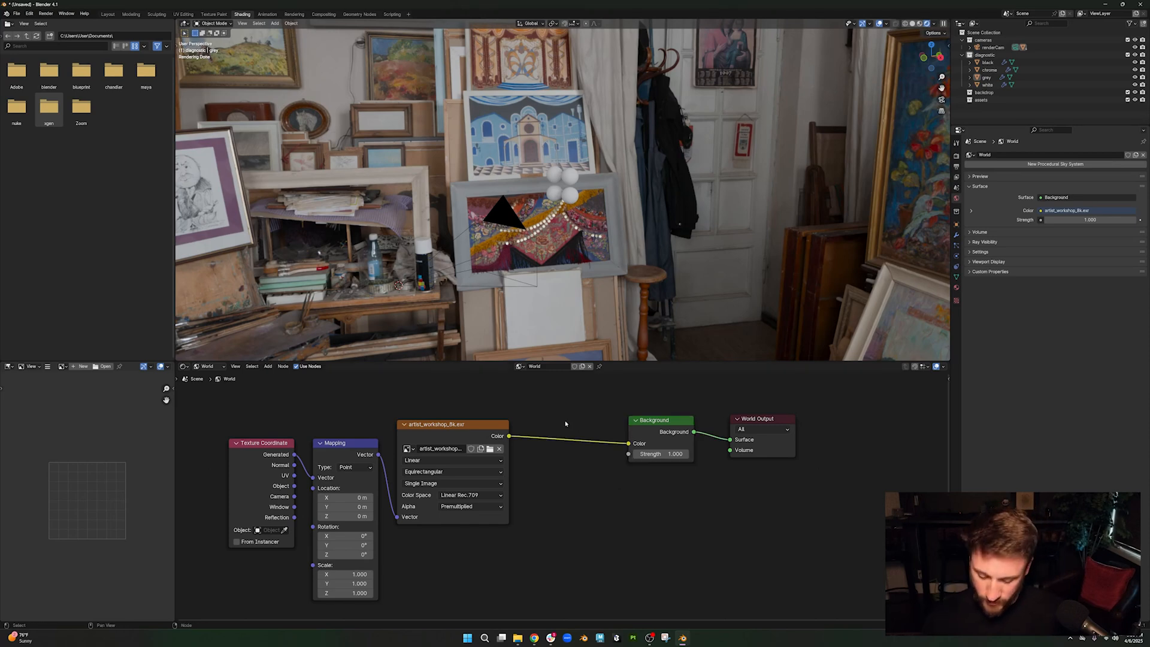
{"action": "key", "text": "shift+a"}
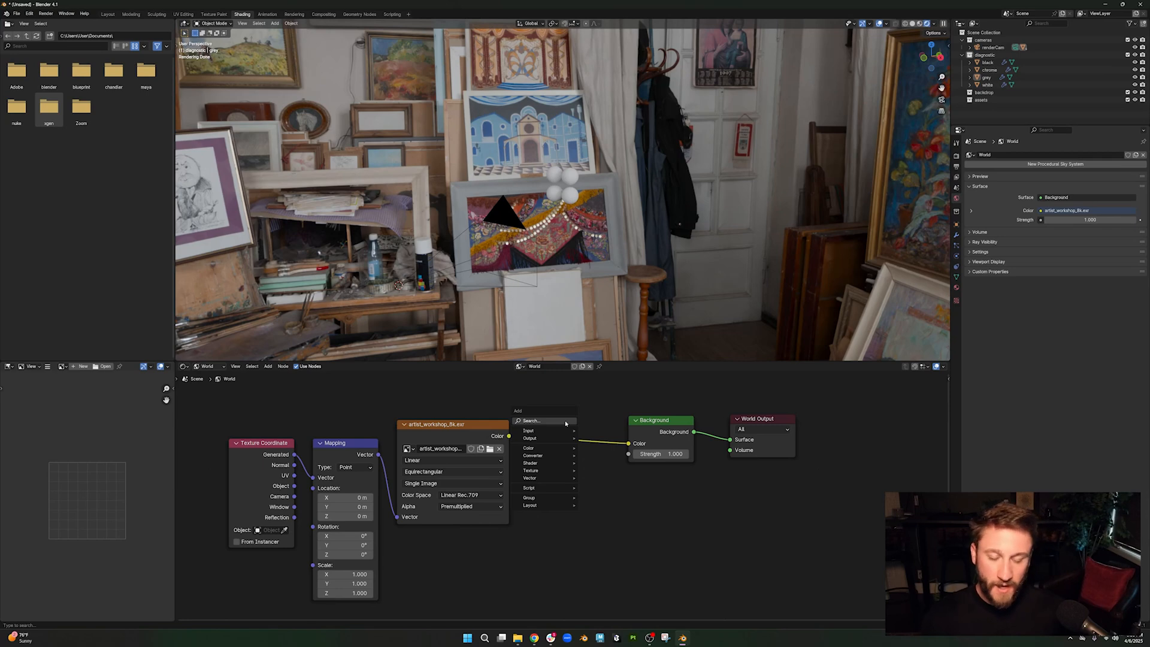
{"action": "type", "text": "hu"}
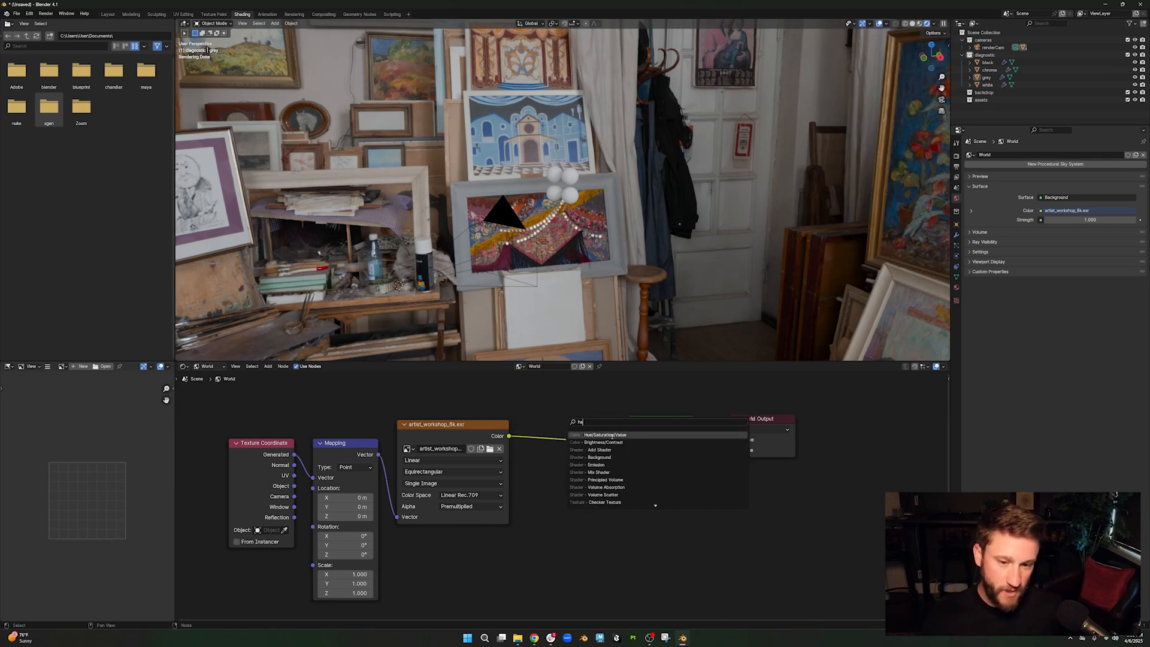
{"action": "left_click", "coordinate": [605, 435]}
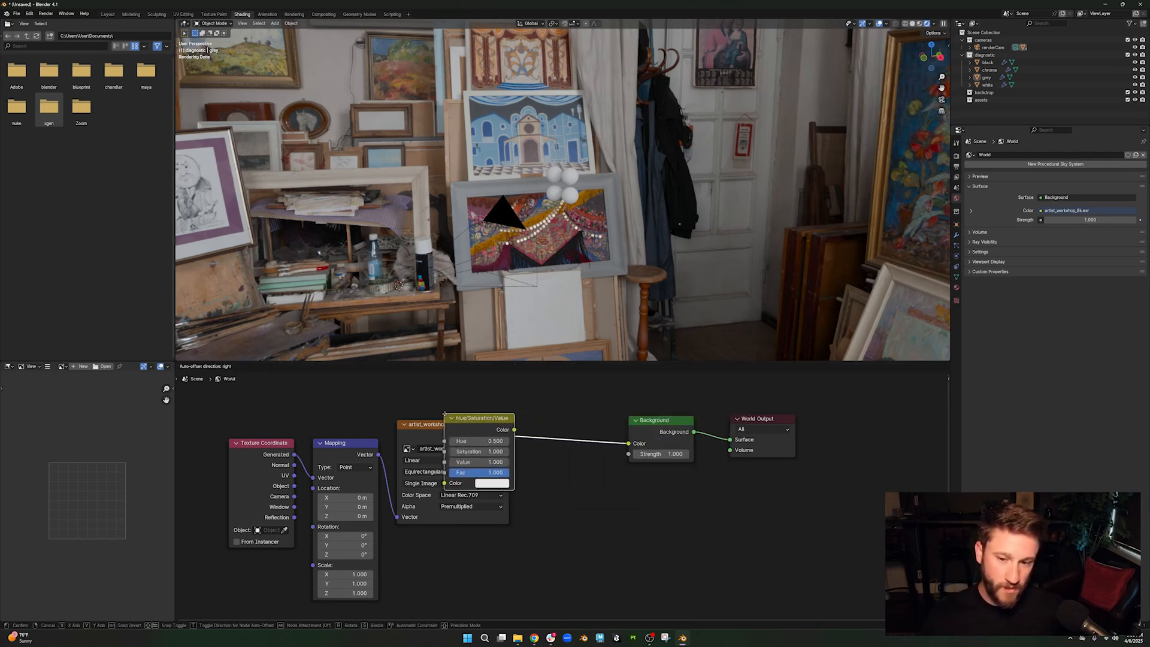
{"action": "left_click", "coordinate": [546, 422]}
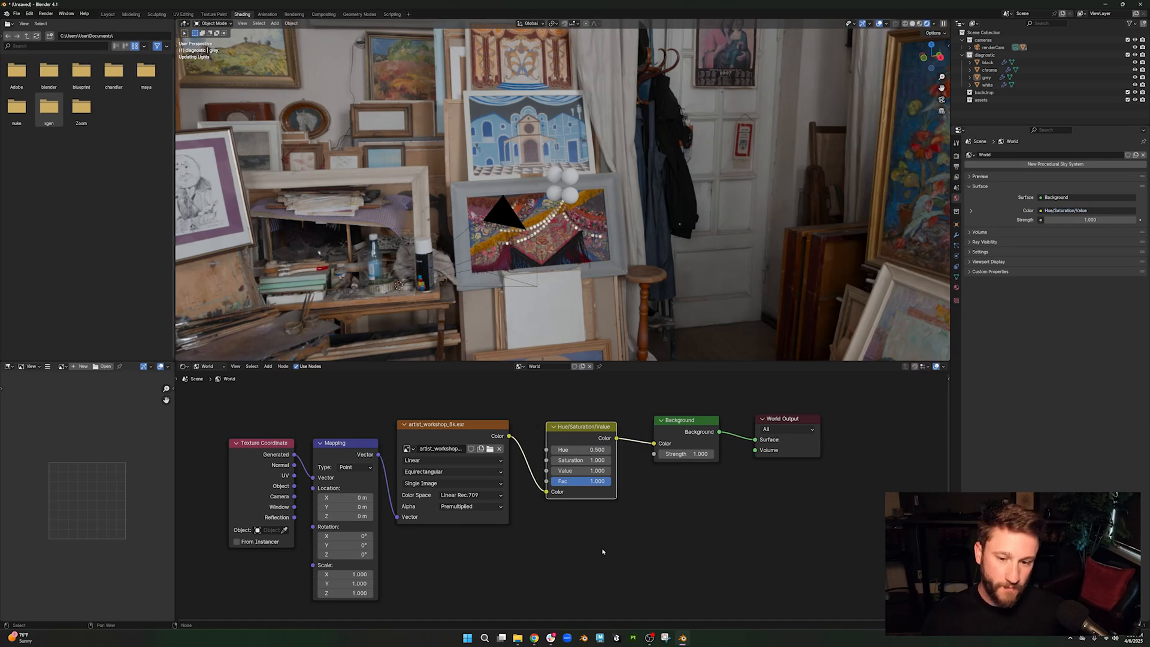
{"action": "left_click", "coordinate": [598, 460]}
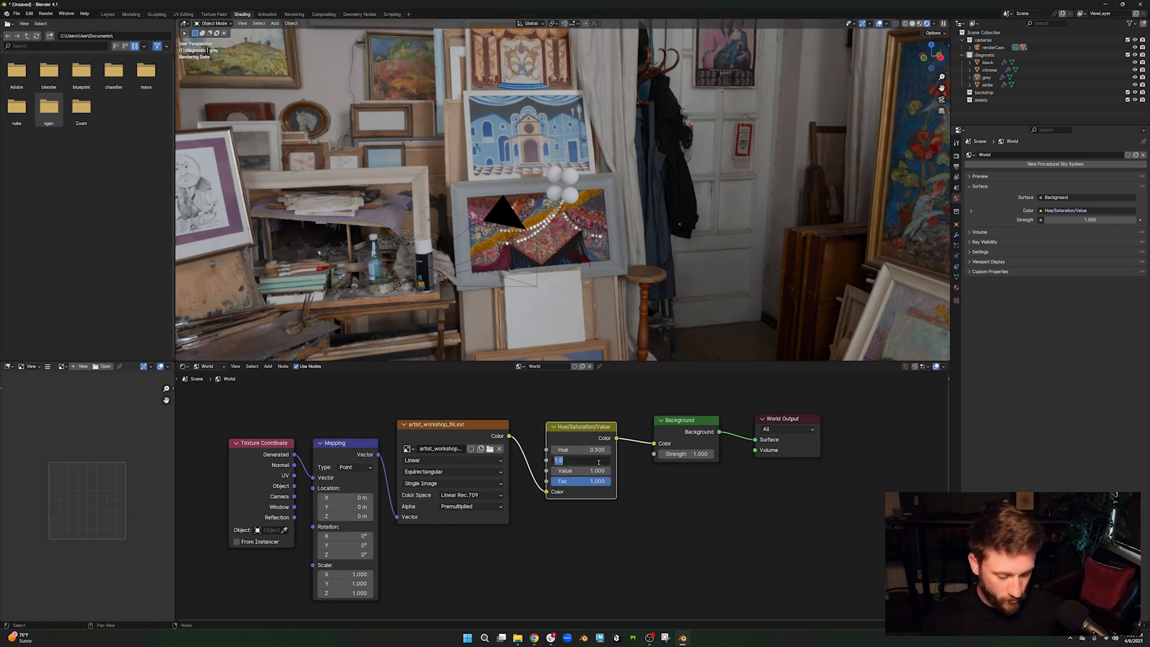
{"action": "type", "text": "0"}
{"action": "key", "text": "Return"}
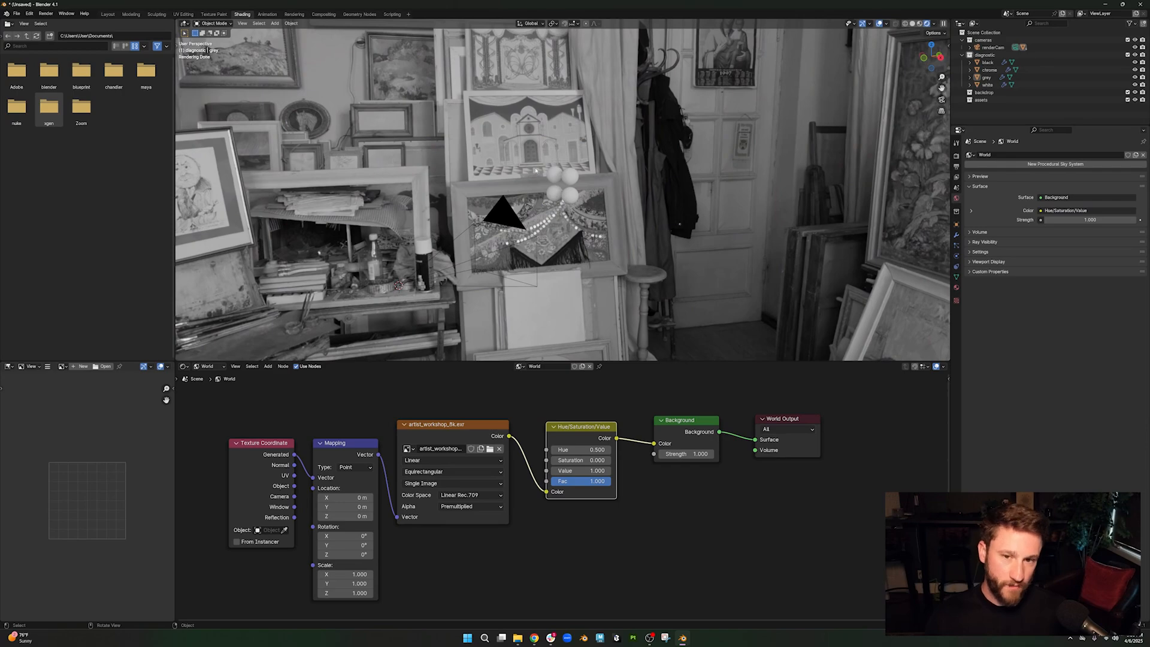
- Orbit around the greyscale workshop, then return to the render camera view
{"action": "middle_click_drag", "start_coordinate": [589, 201], "coordinate": [484, 208]}
{"action": "scroll", "coordinate": [485, 209], "scroll_direction": "up", "scroll_amount": 2}
{"action": "middle_click_drag", "start_coordinate": [566, 239], "coordinate": [586, 233]}
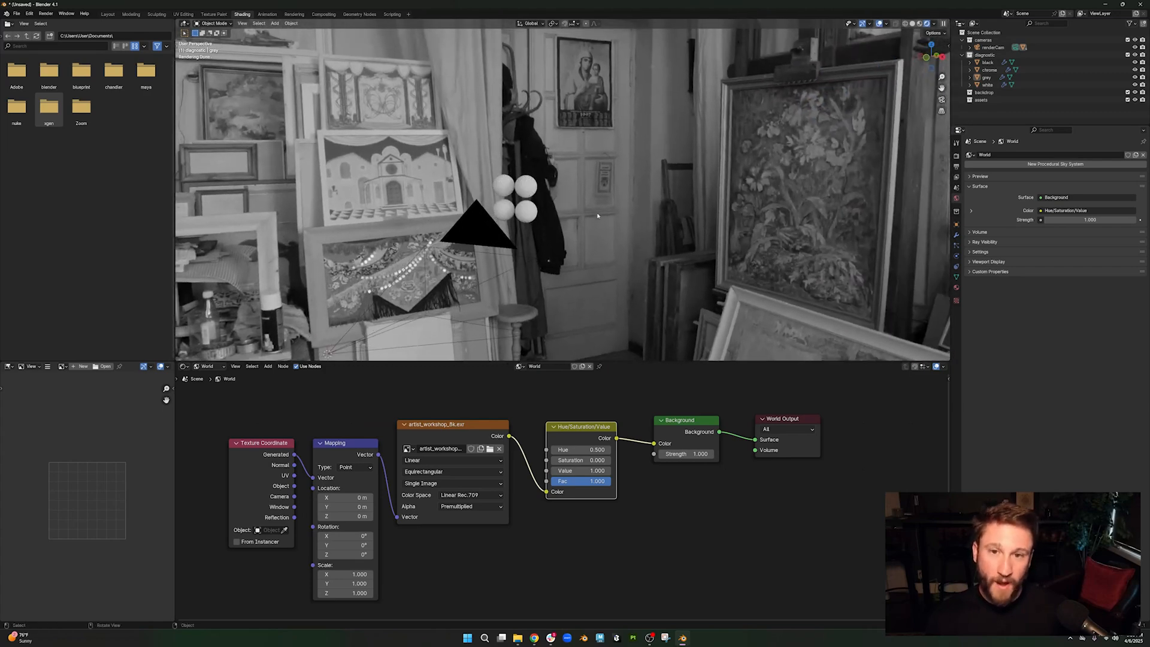
{"action": "key", "text": "KP_0"}
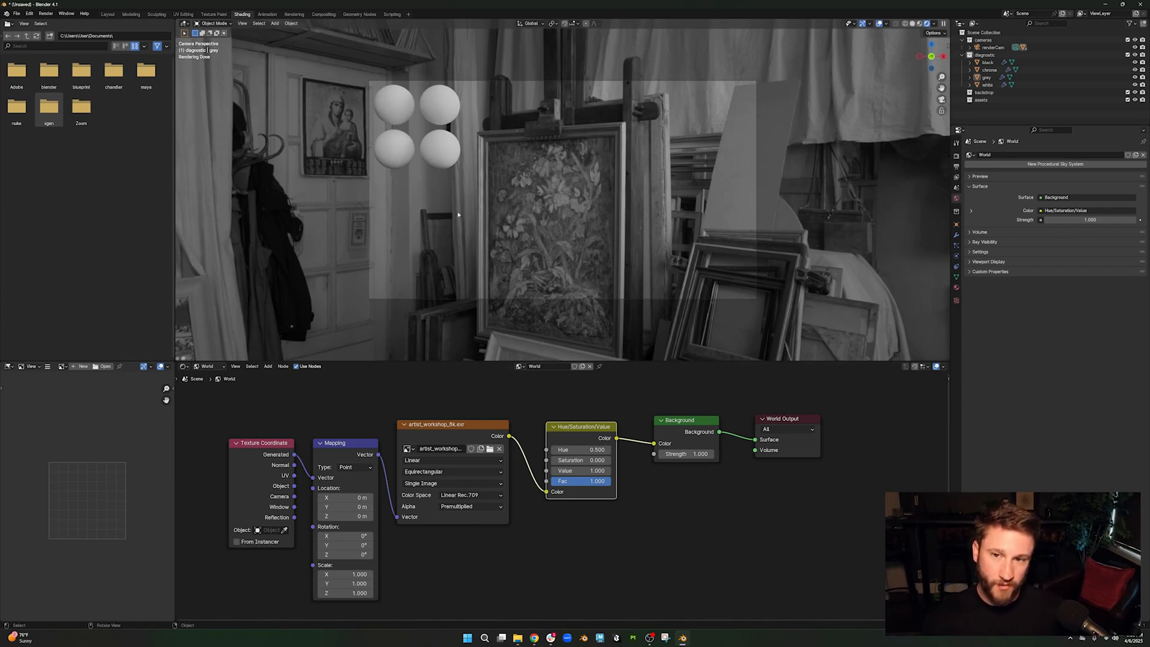
- Switch the node editor to Object shaders and create a black_mat material on the black sphere
{"action": "left_click", "coordinate": [203, 366]}
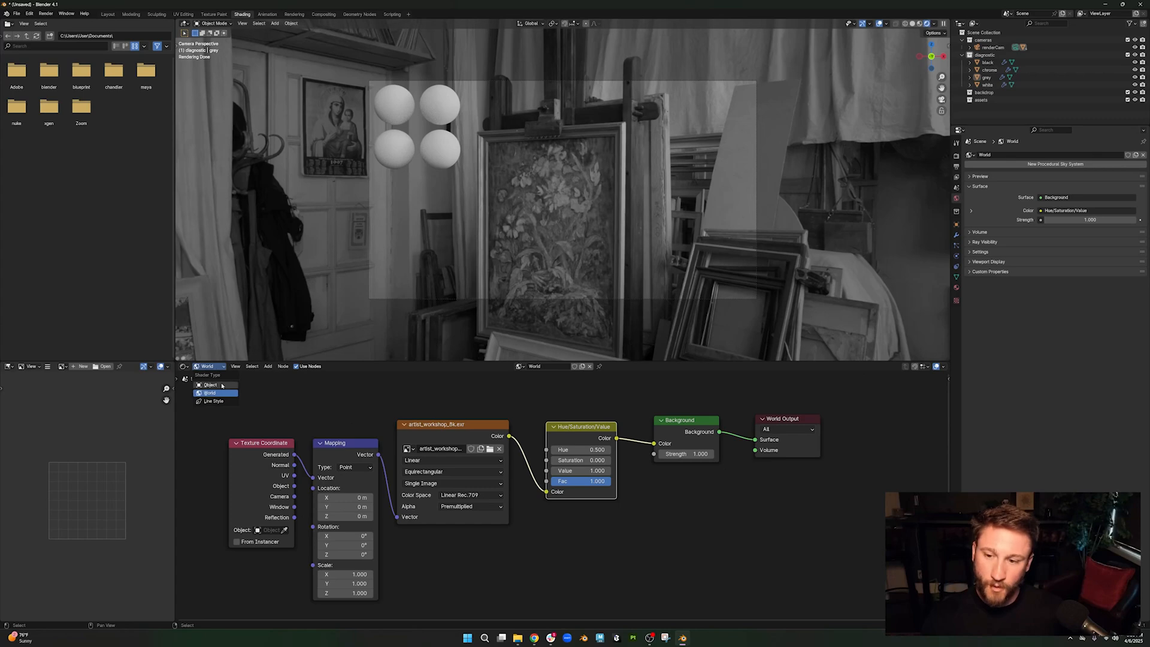
{"action": "left_click", "coordinate": [210, 373]}
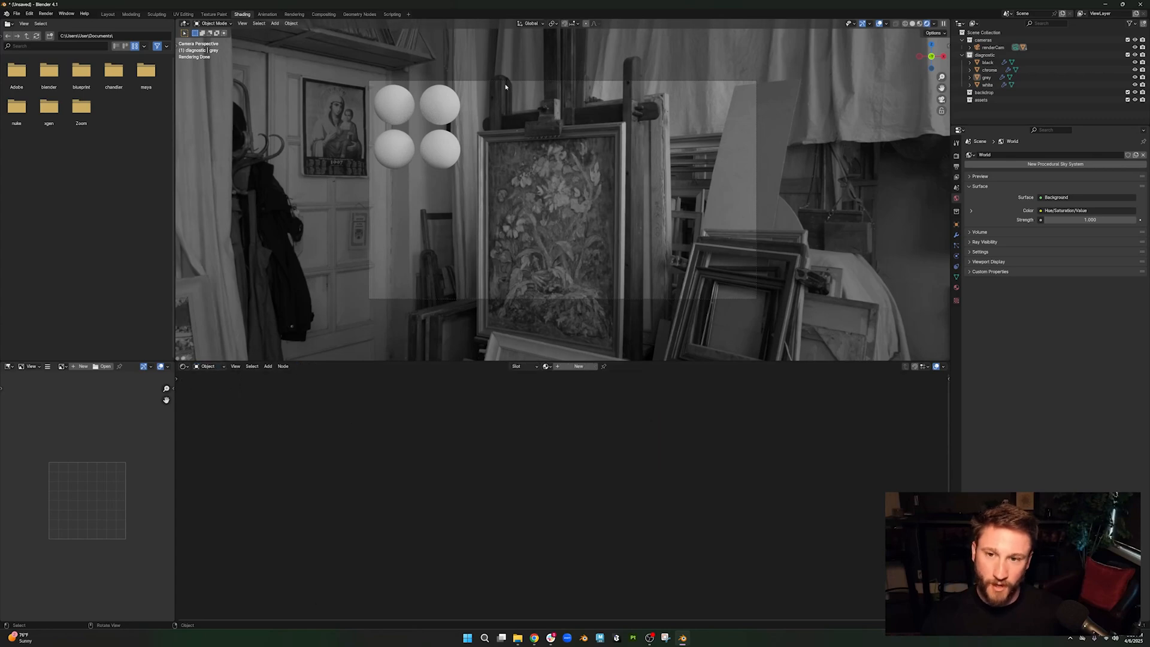
{"action": "left_click", "coordinate": [987, 62]}
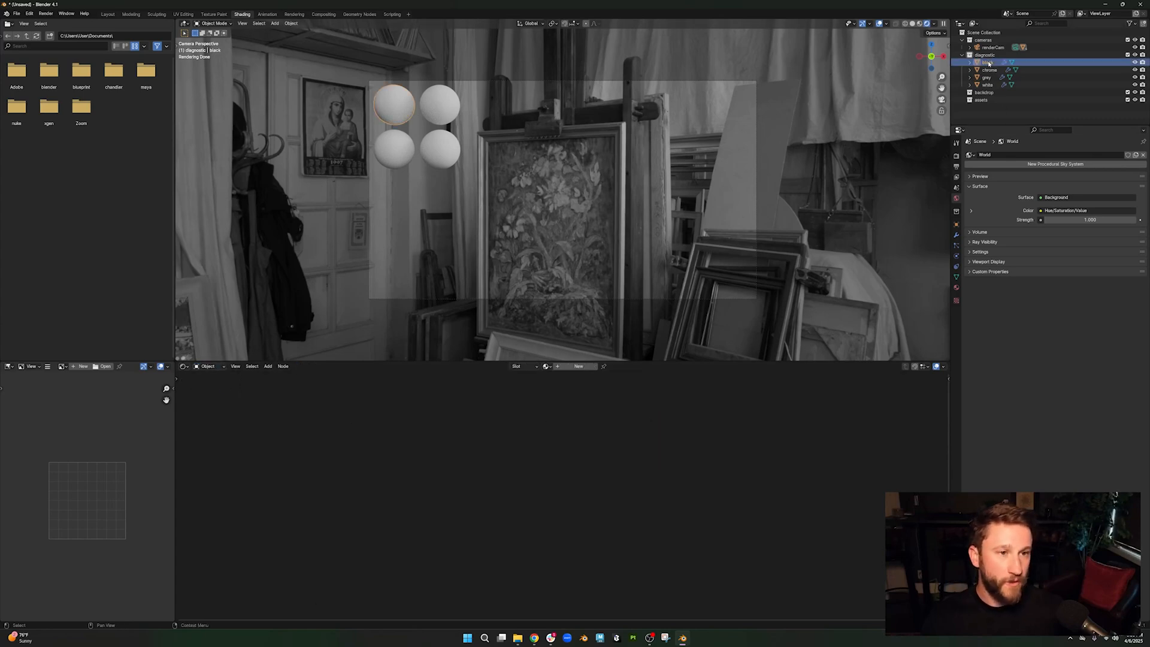
{"action": "left_click", "coordinate": [957, 289]}
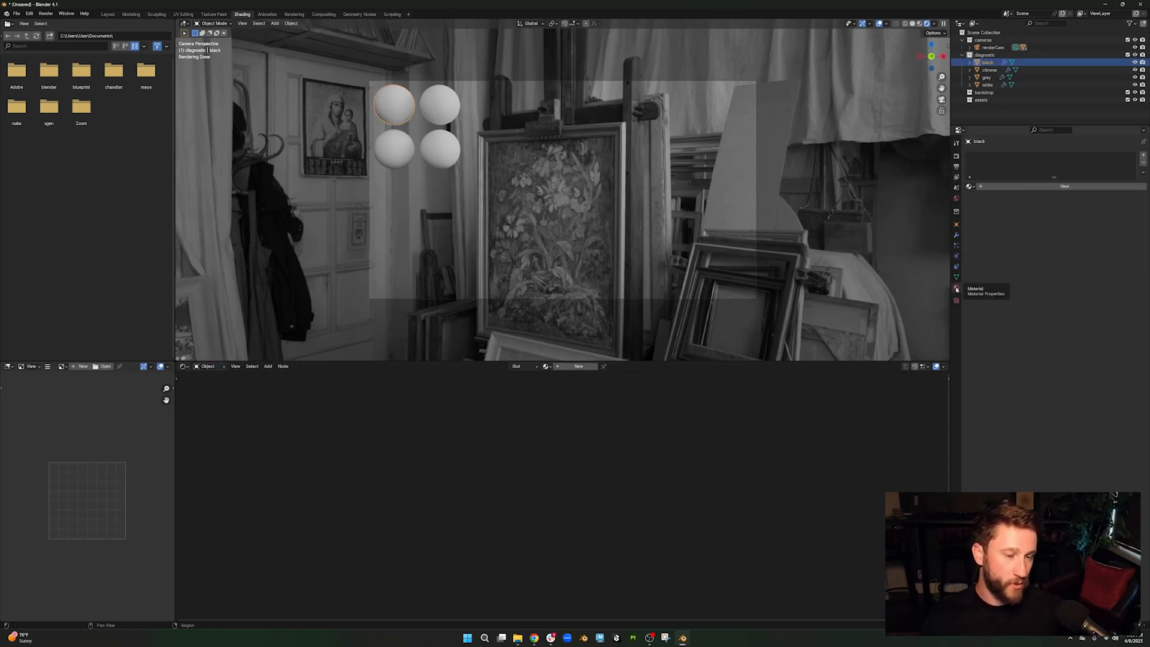
{"action": "left_click", "coordinate": [1059, 187]}
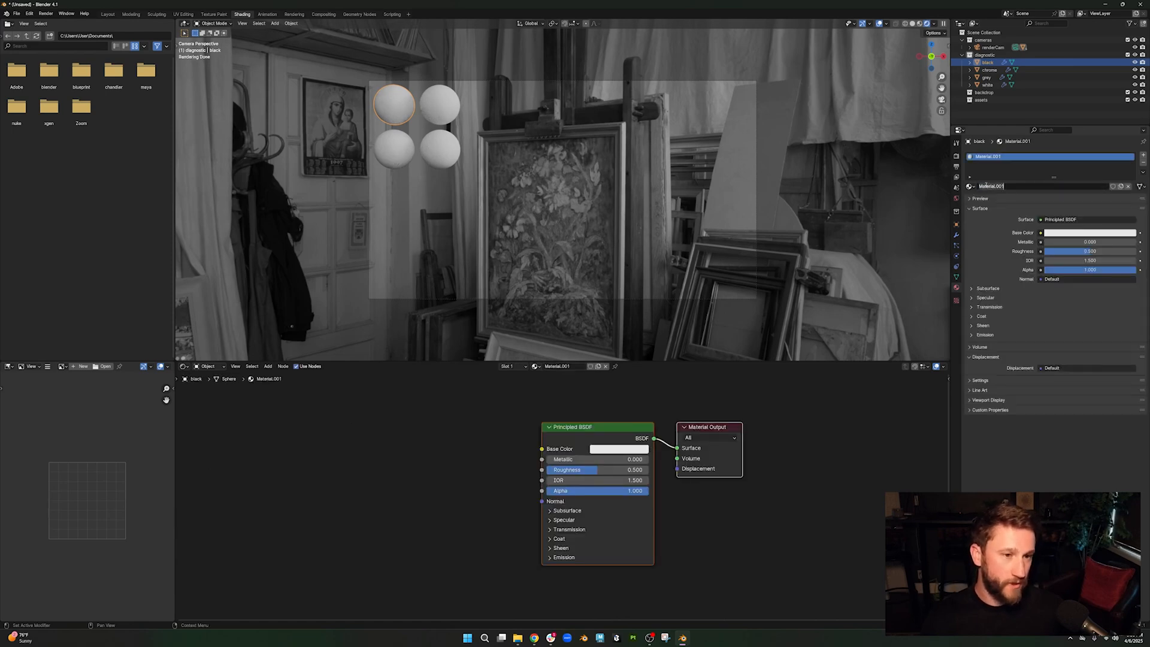
{"action": "type", "text": "black_"}
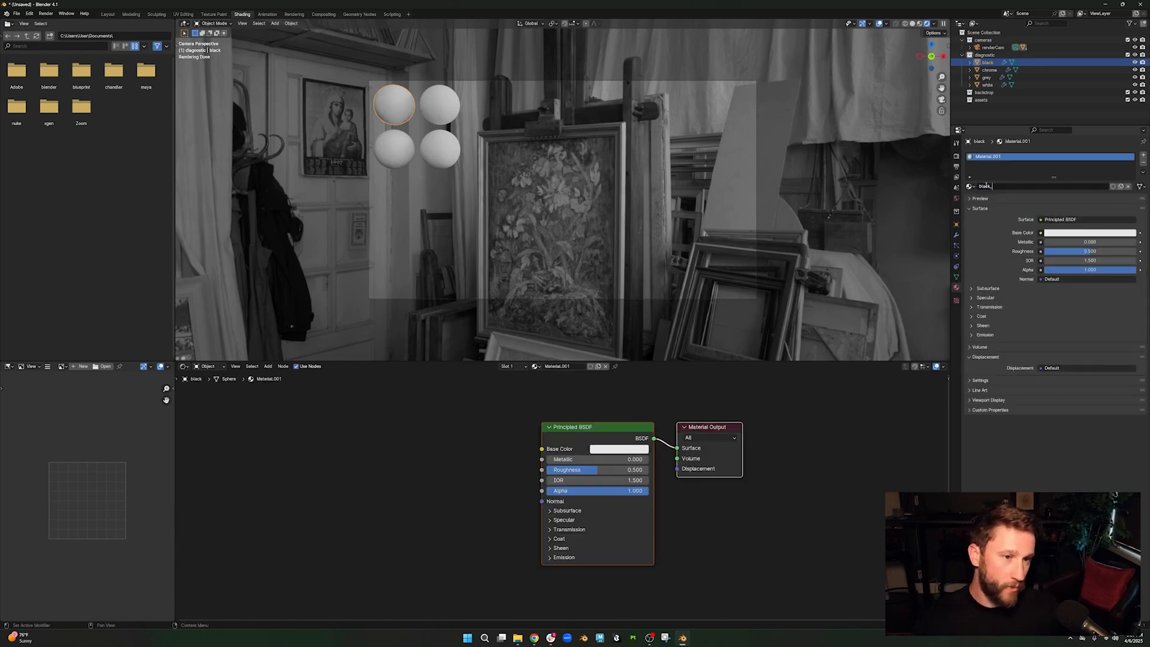
{"action": "type", "text": "mat"}
{"action": "key", "text": "Return"}
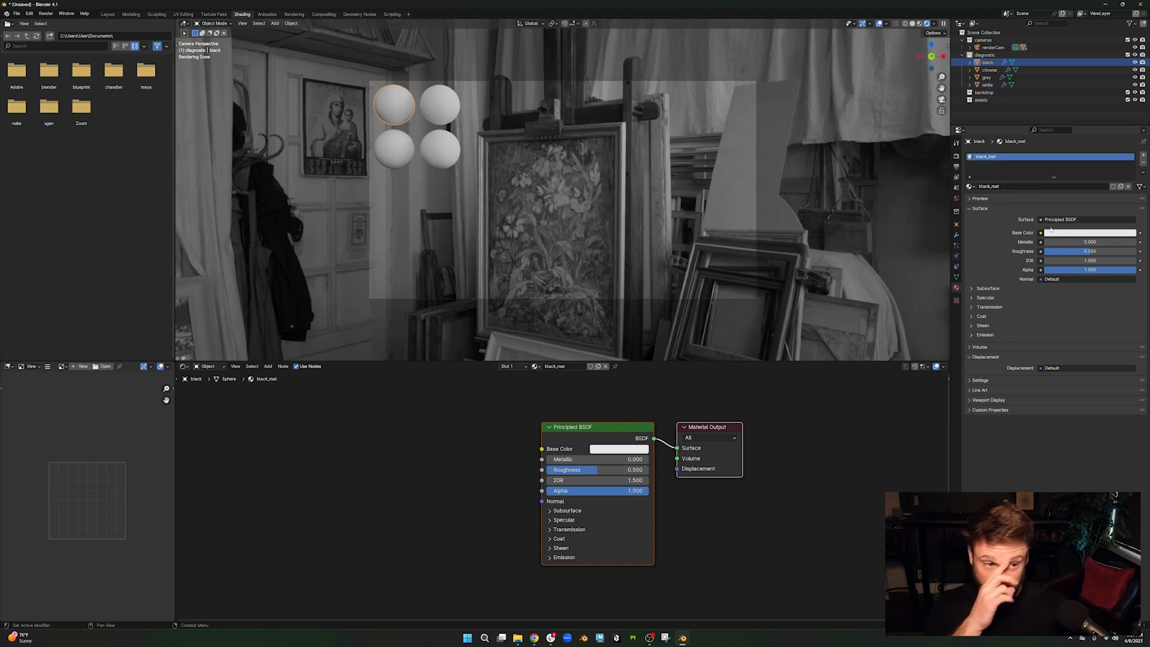
- Set black_mat's Base Color value to 0 so it is pure black
{"action": "left_click", "coordinate": [1055, 233]}
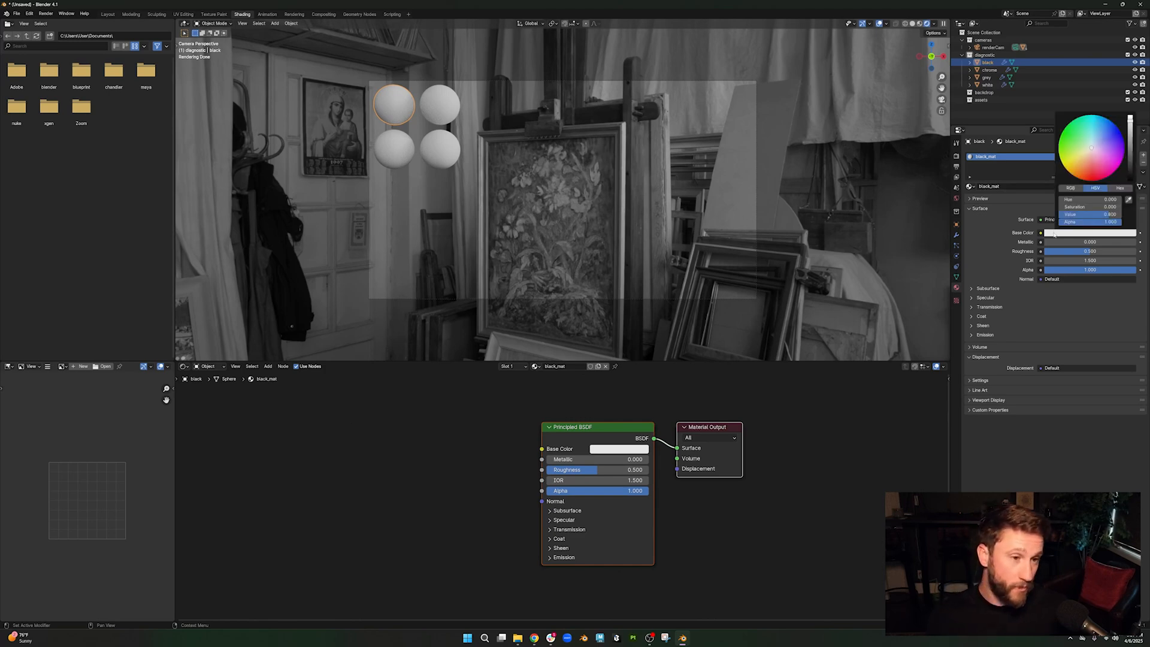
{"action": "left_click", "coordinate": [1110, 214]}
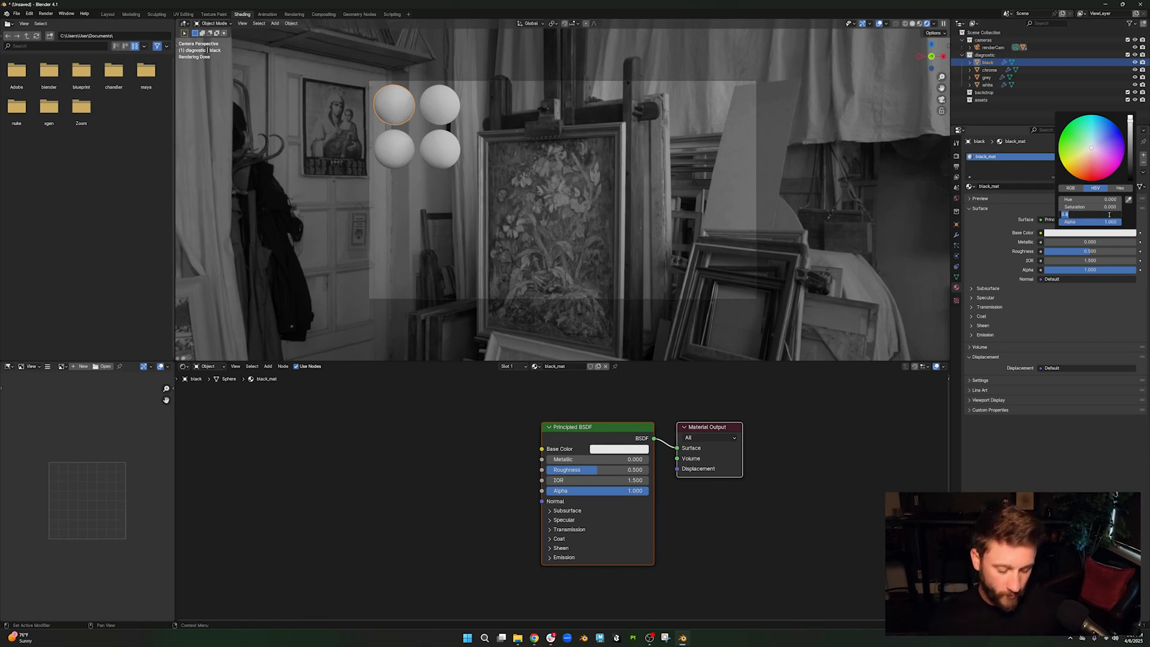
{"action": "type", "text": "01"}
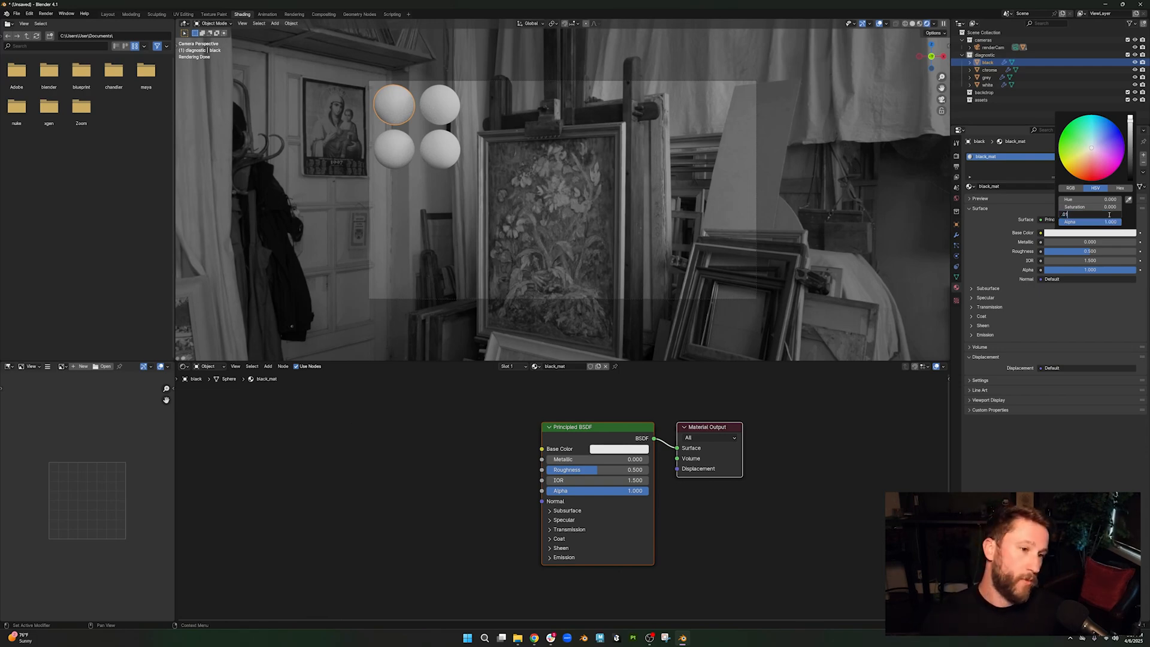
{"action": "key", "text": "Return"}
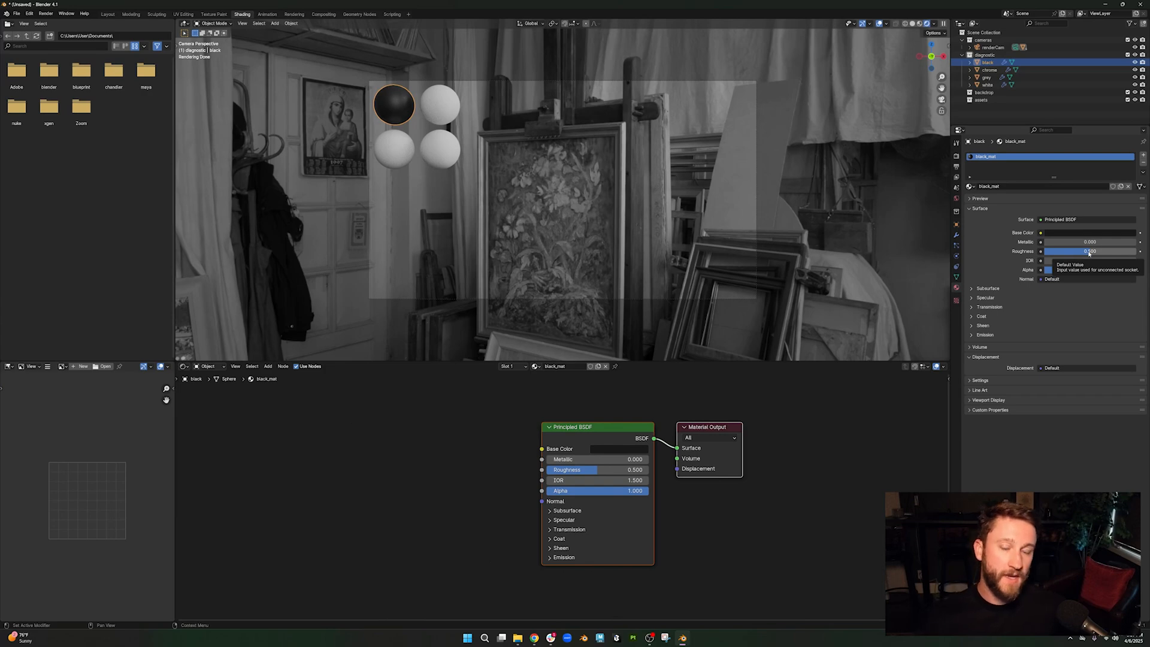
- Set the black sphere's Roughness to 0.15
{"action": "left_click", "coordinate": [1089, 252]}
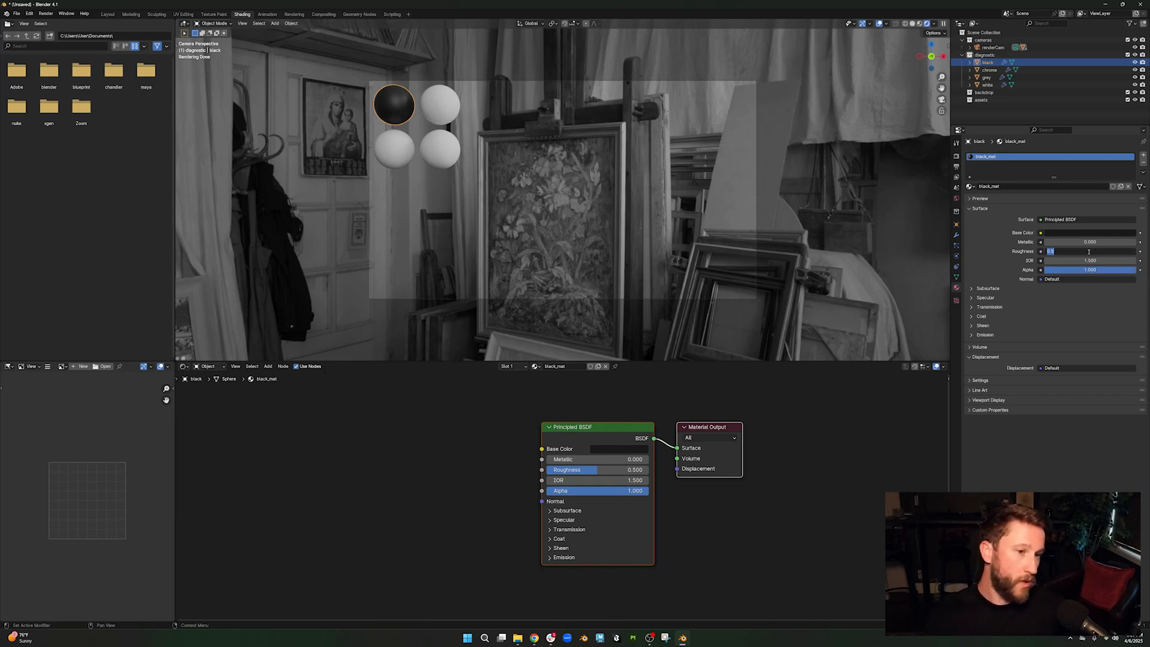
{"action": "key", "text": "BackSpace"}
{"action": "type", "text": ".1"}
{"action": "key", "text": "Return"}
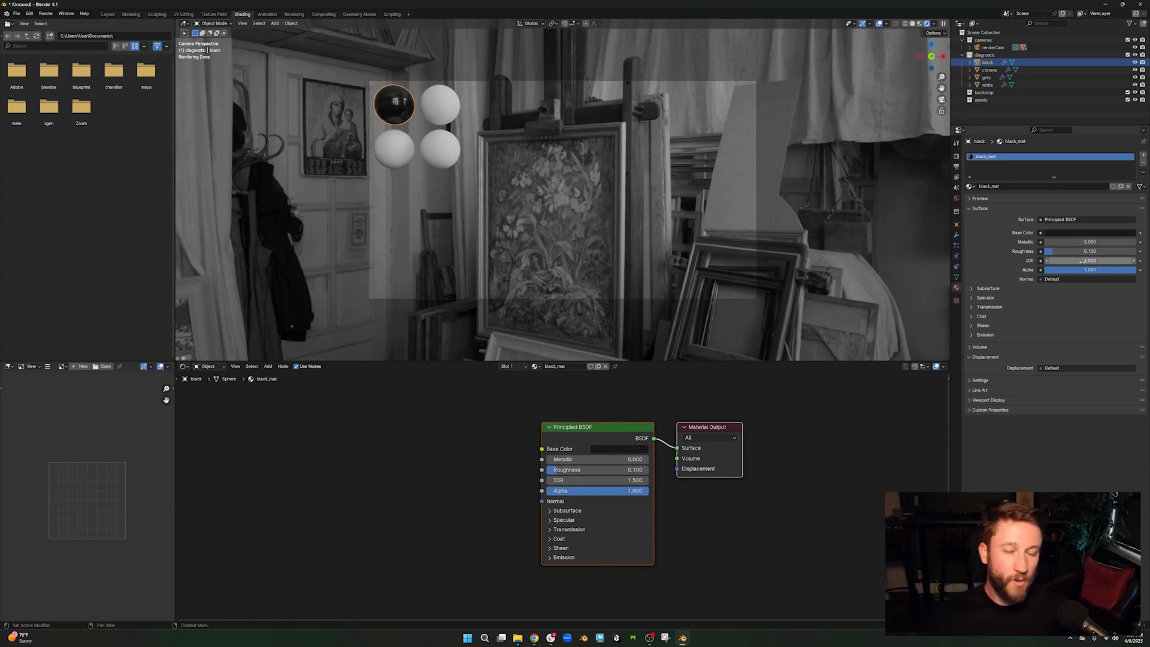
{"action": "left_click", "coordinate": [1088, 252]}
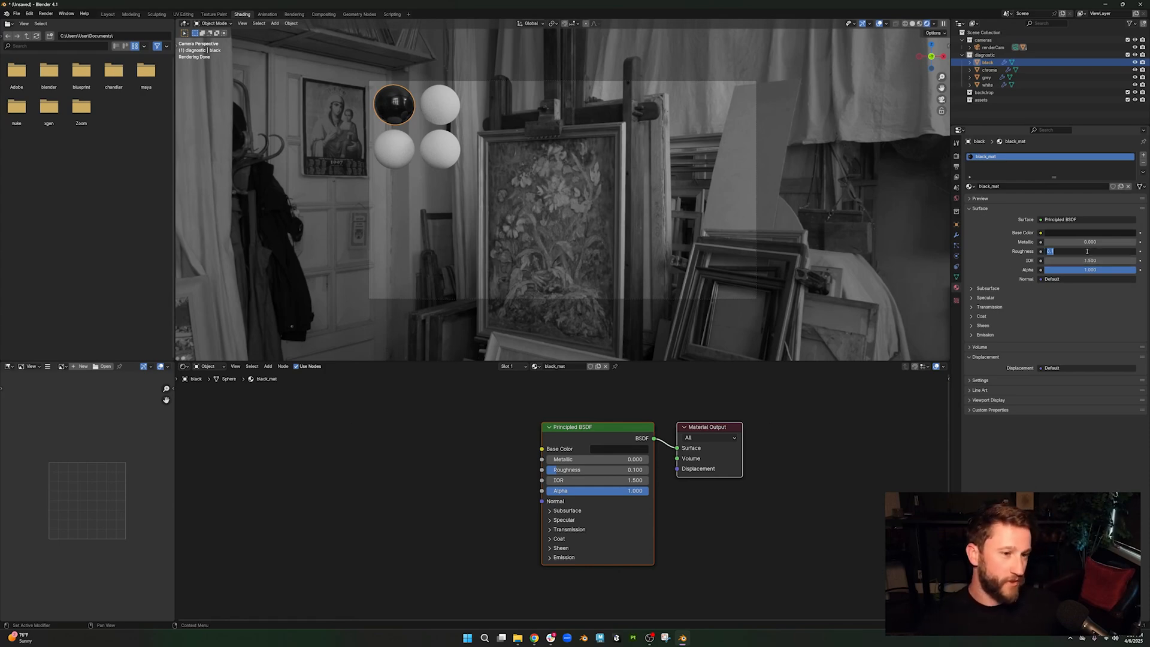
{"action": "type", "text": ".15"}
{"action": "key", "text": "Return"}
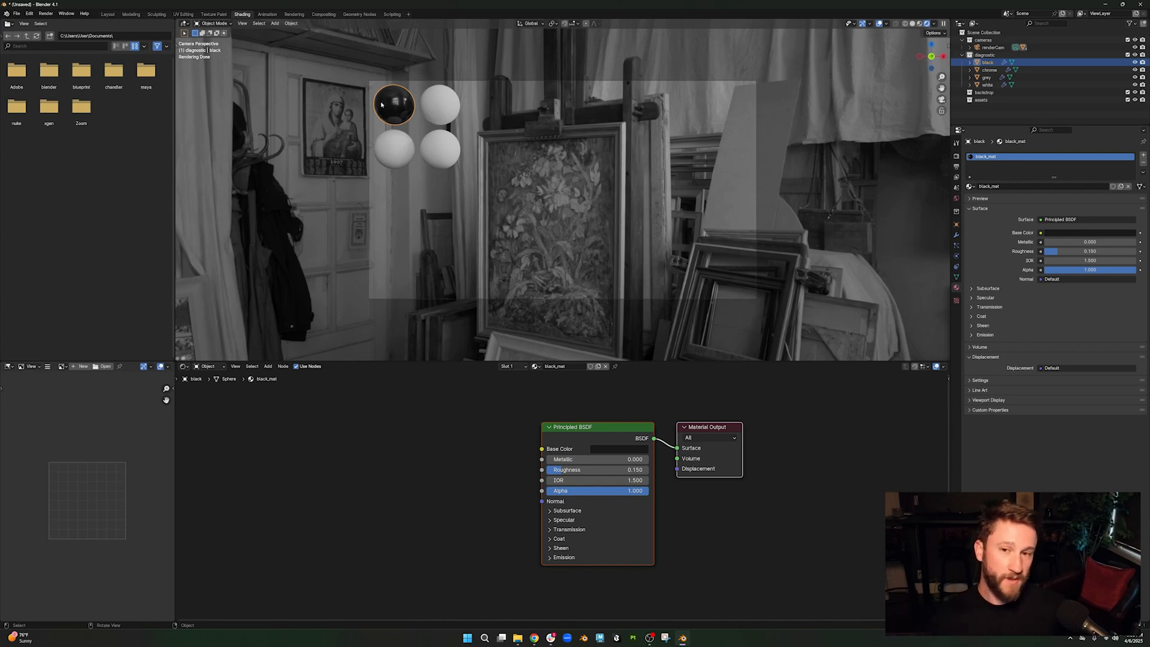
- Select the chrome sphere and create a new material named chrome_mat
{"action": "left_click", "coordinate": [991, 72]}
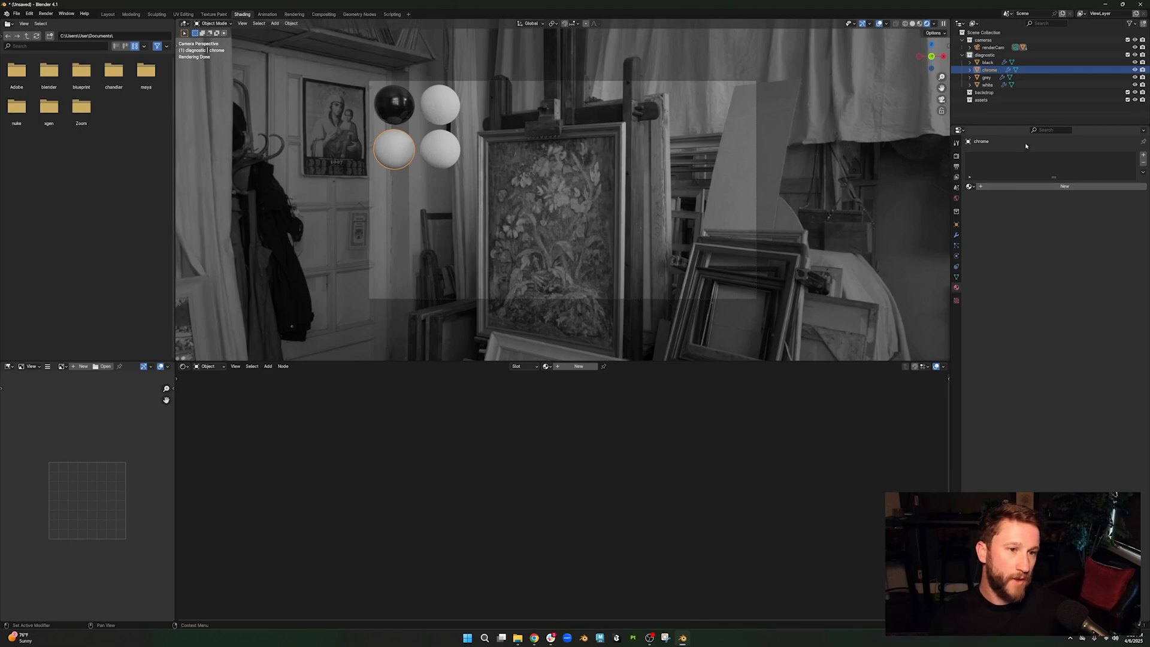
{"action": "left_click", "coordinate": [1065, 187]}
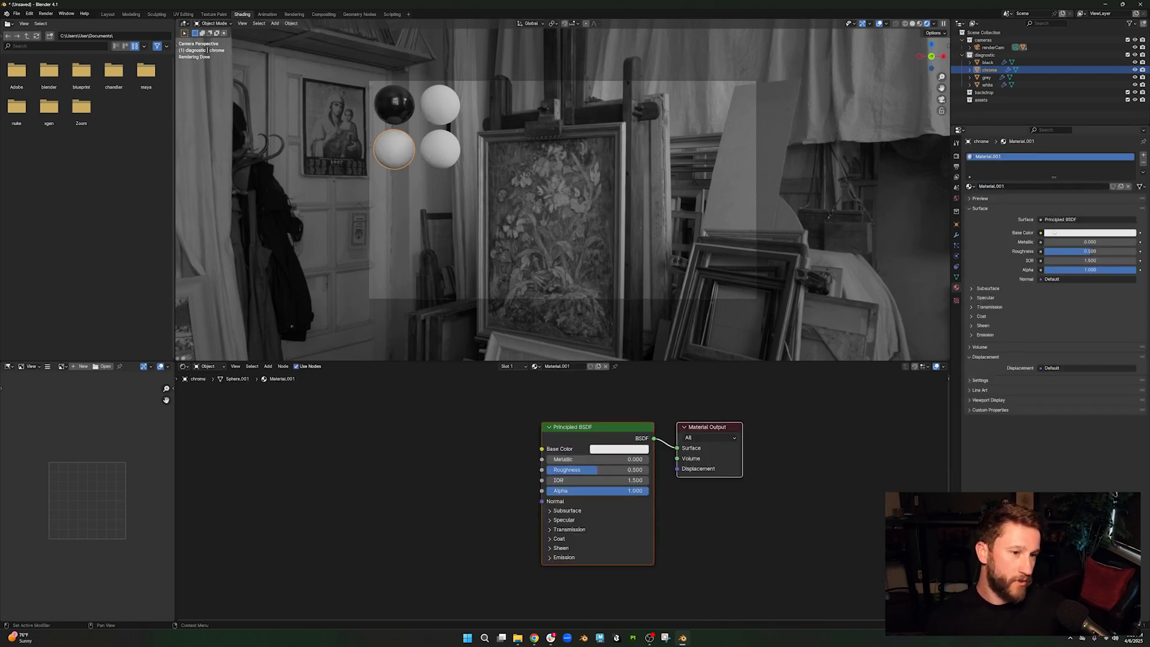
{"action": "double_click", "coordinate": [993, 186]}
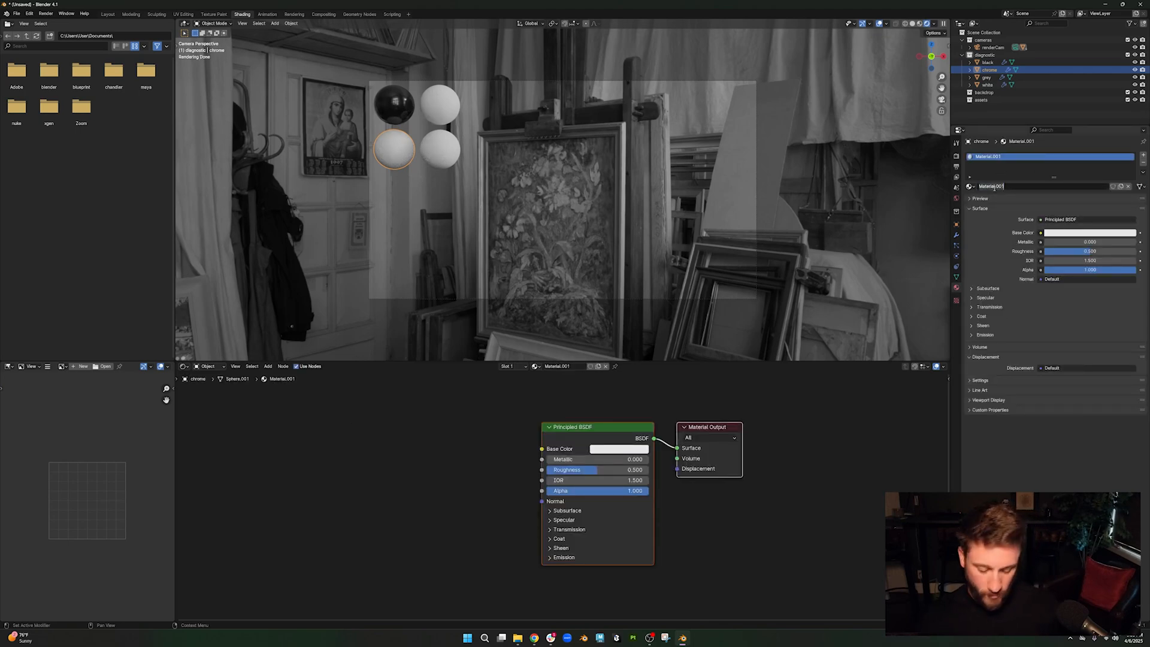
{"action": "type", "text": "chrome_mat"}
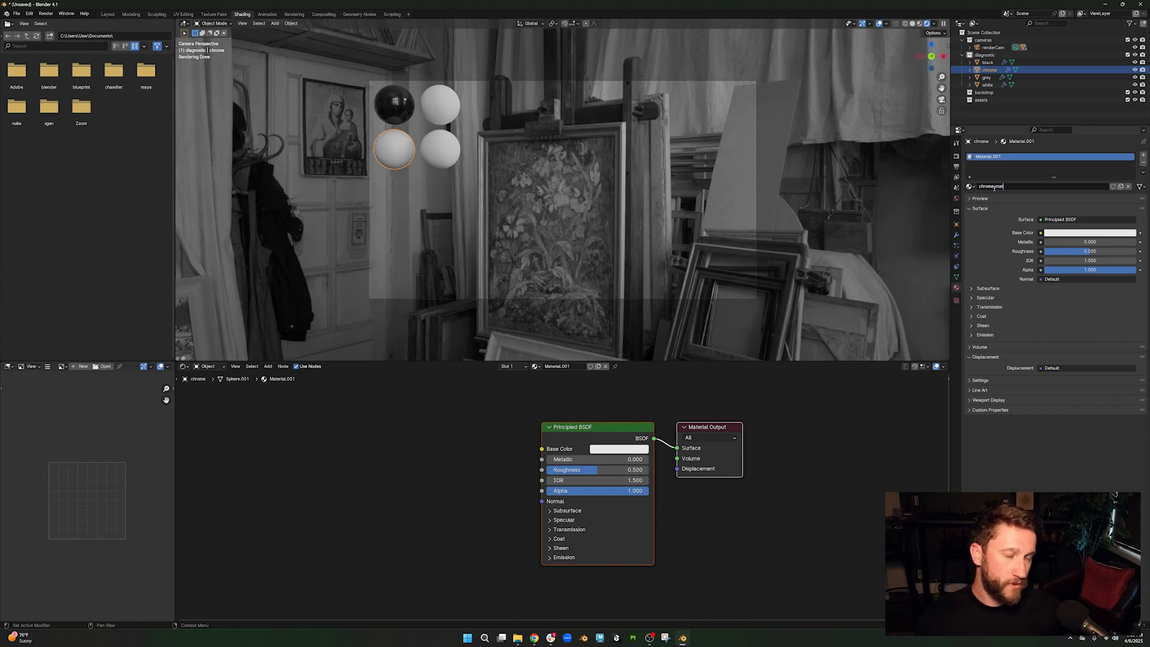
{"action": "key", "text": "Return"}
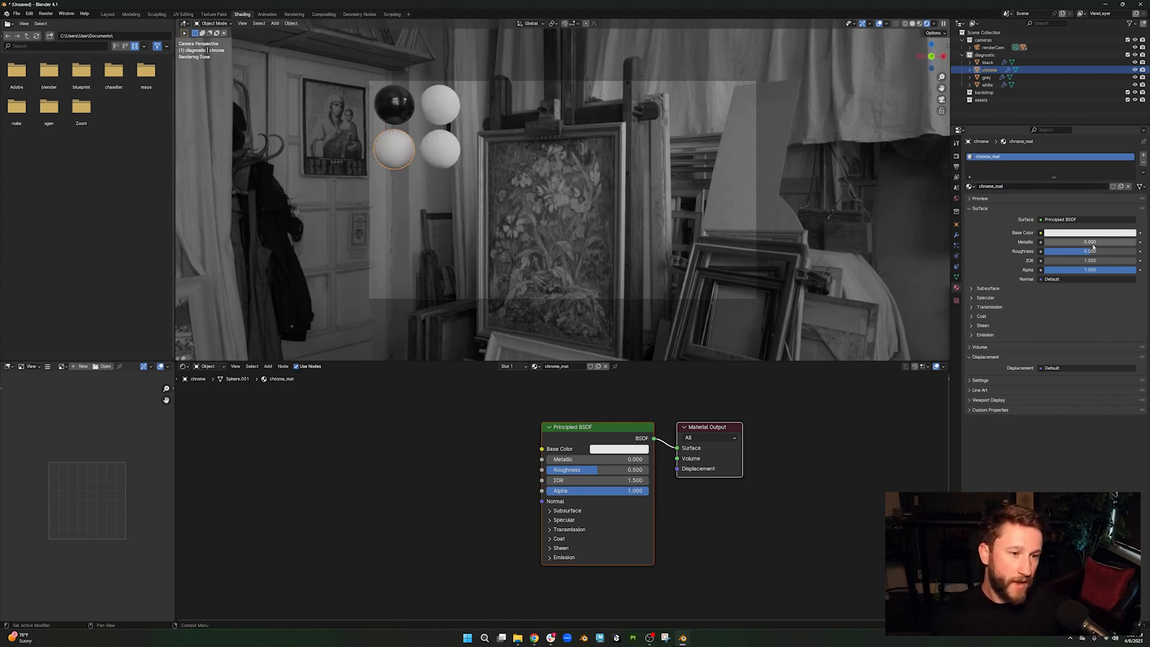
- Set chrome_mat to Metallic 1 and Roughness 0.15
{"action": "left_click", "coordinate": [1090, 242]}
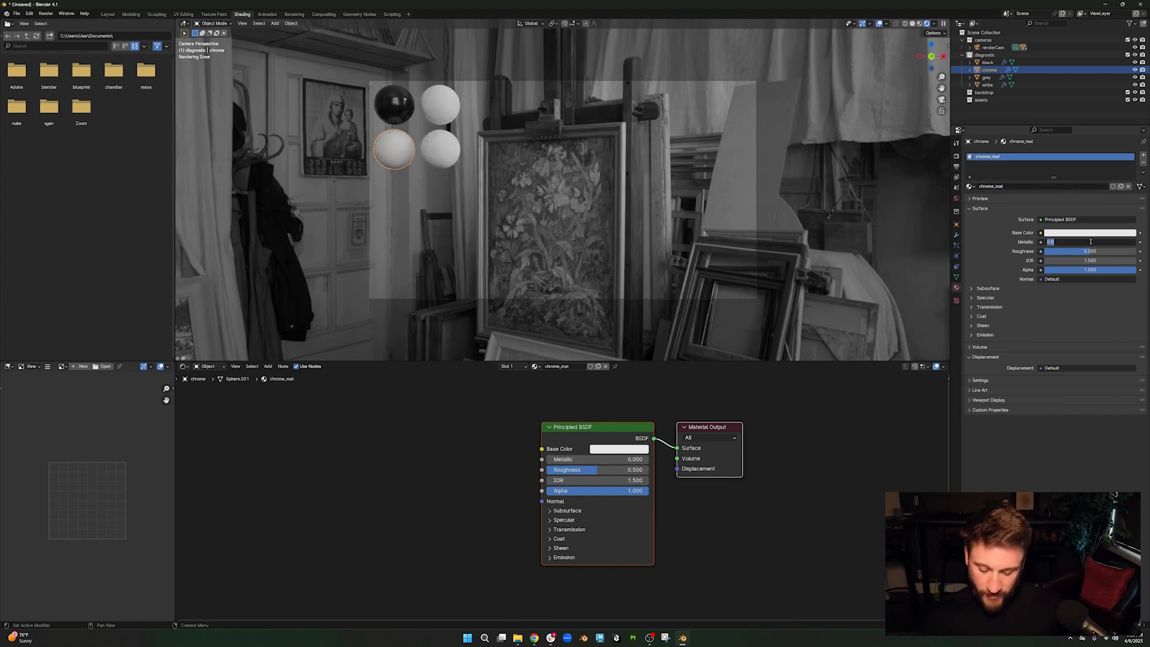
{"action": "type", "text": "1"}
{"action": "key", "text": "Return"}
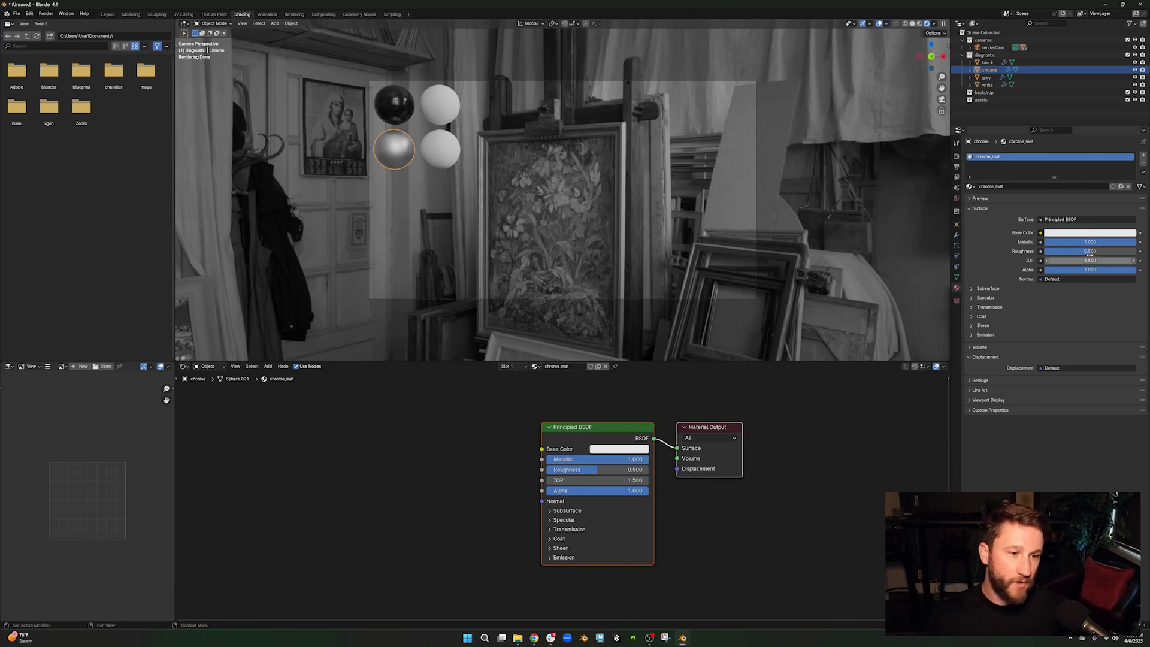
{"action": "left_click", "coordinate": [1092, 252]}
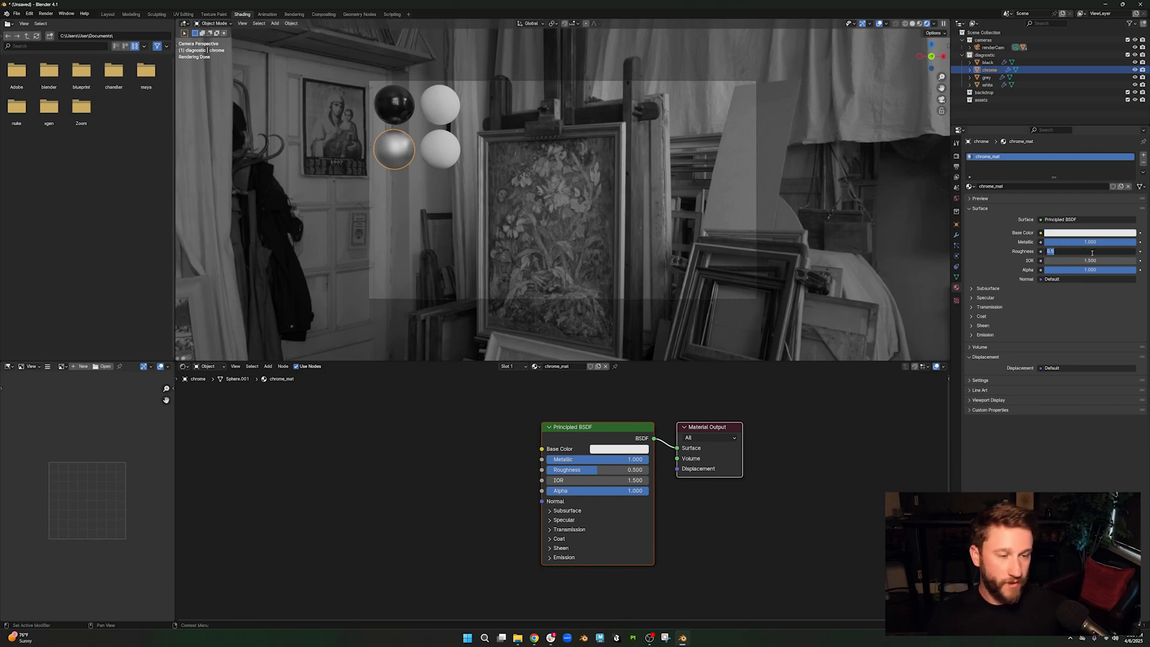
{"action": "type", "text": "0.15"}
{"action": "key", "text": "Return"}
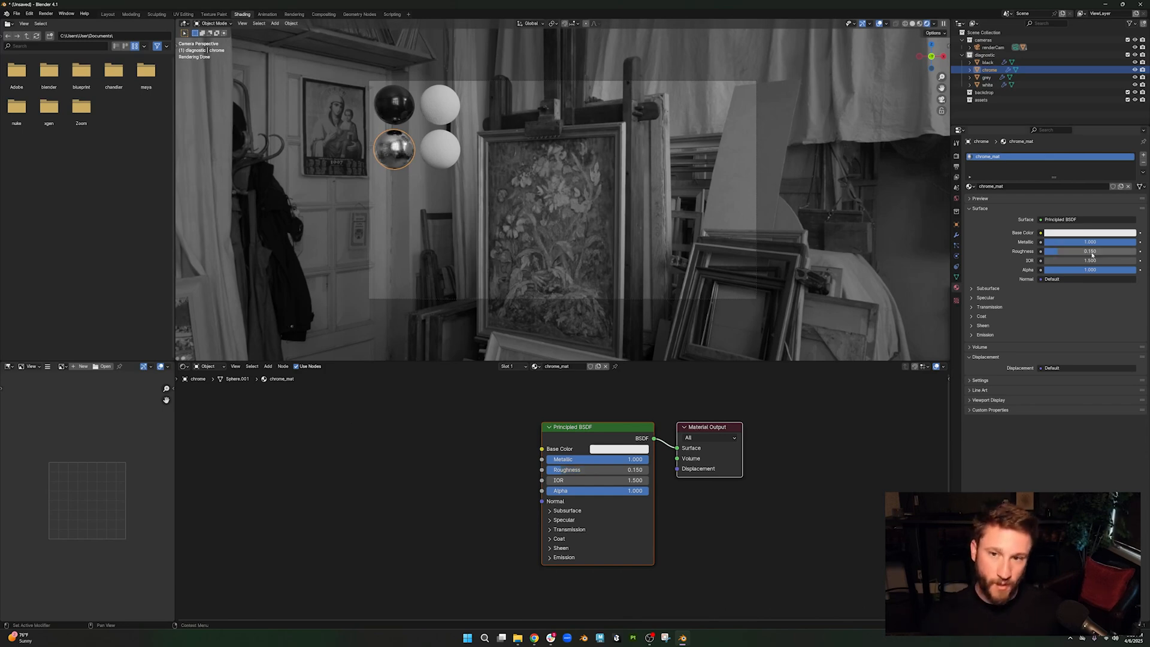
{"action": "left_click", "coordinate": [434, 229]}
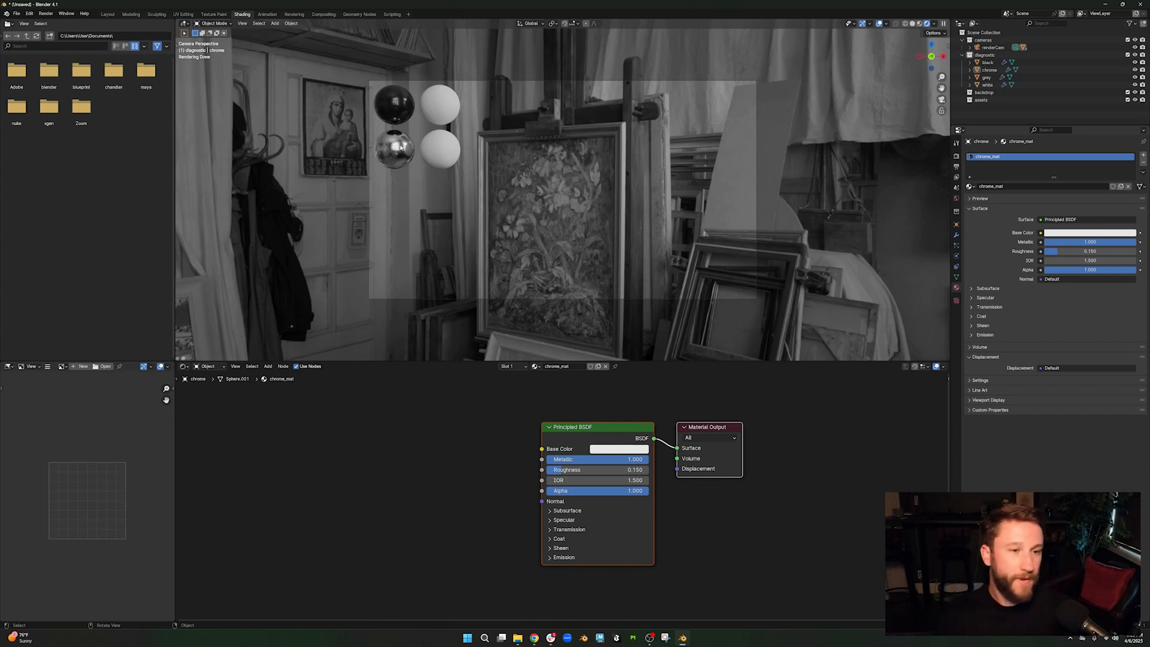
- Select the white sphere and create a new material named white_mat
{"action": "left_click", "coordinate": [987, 84]}
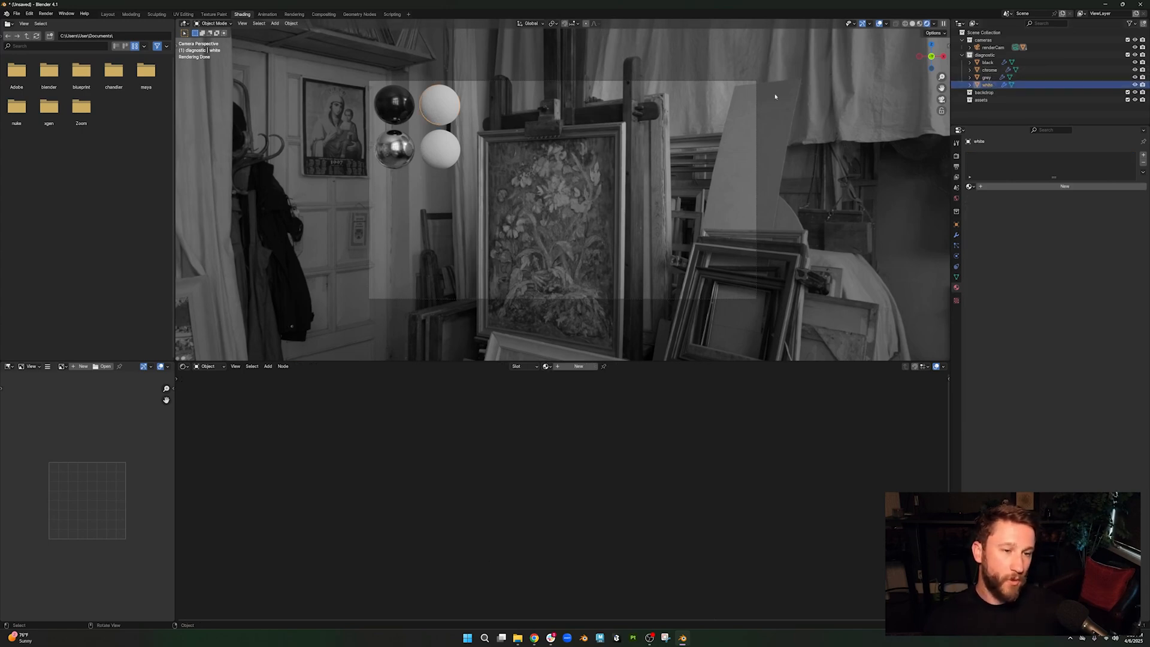
{"action": "left_click", "coordinate": [1047, 188]}
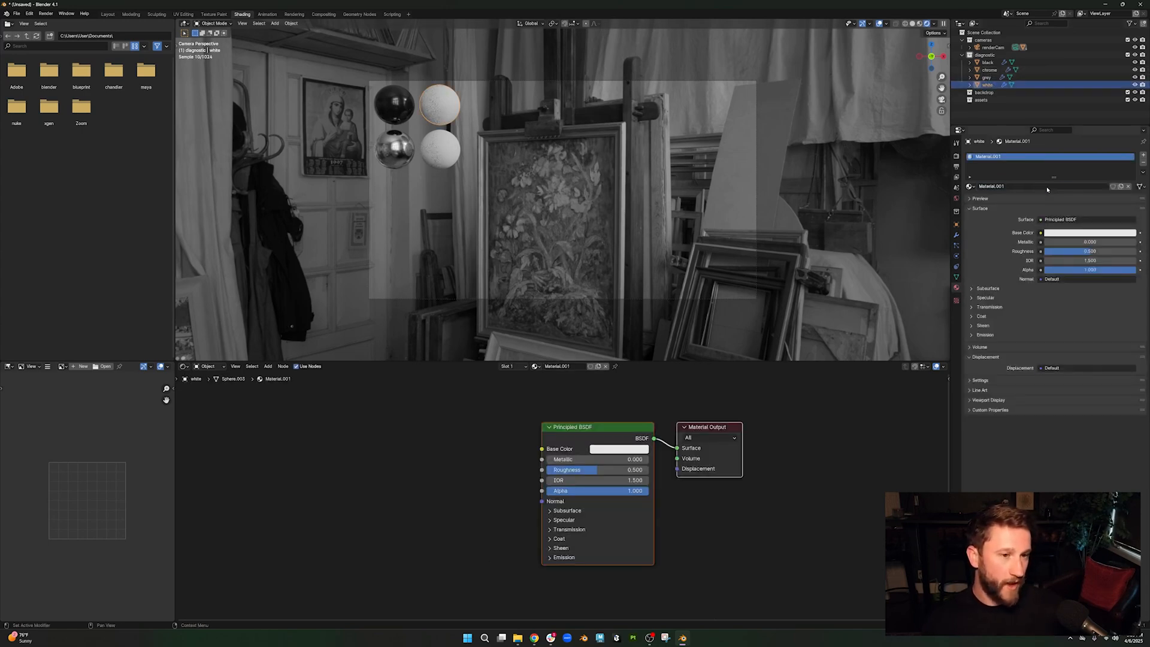
{"action": "double_click", "coordinate": [1003, 187]}
{"action": "type", "text": "w"}
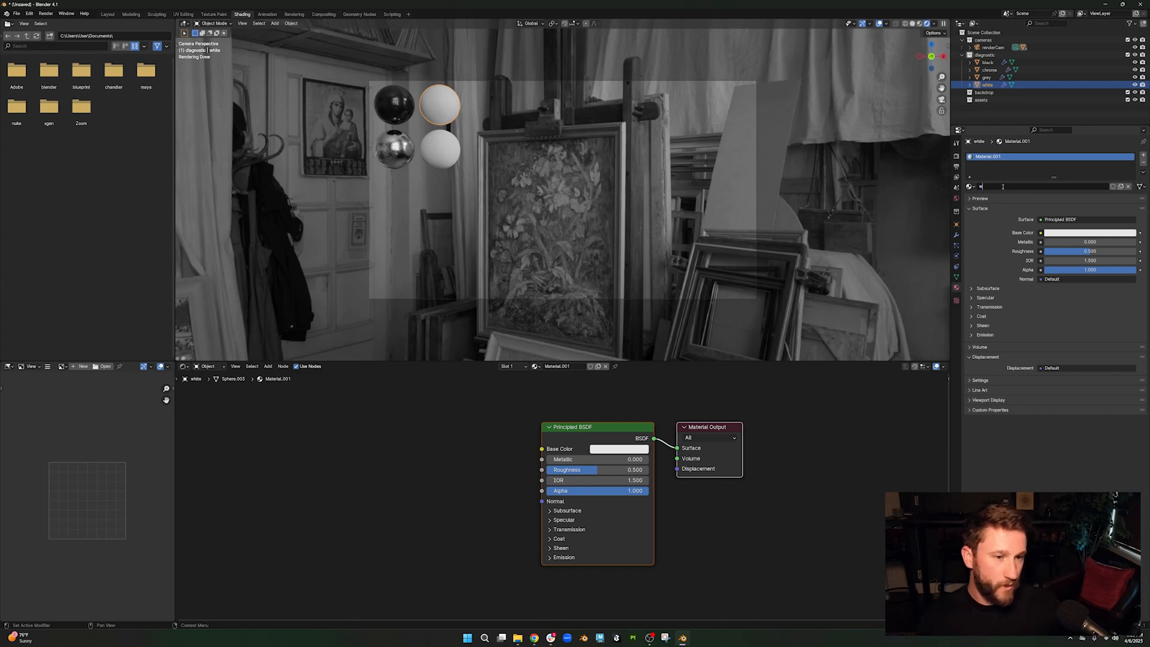
{"action": "type", "text": "hite_mat"}
{"action": "key", "text": "Return"}
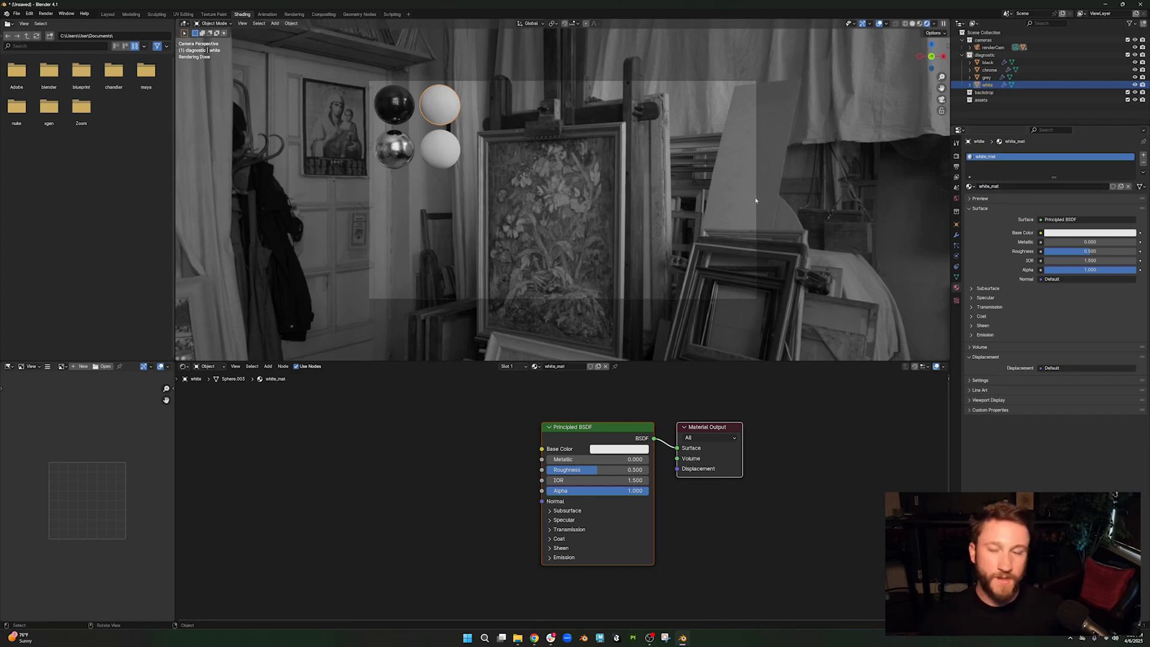
- Set white_mat's Base Color value to 0.9
{"action": "left_click", "coordinate": [1077, 233]}
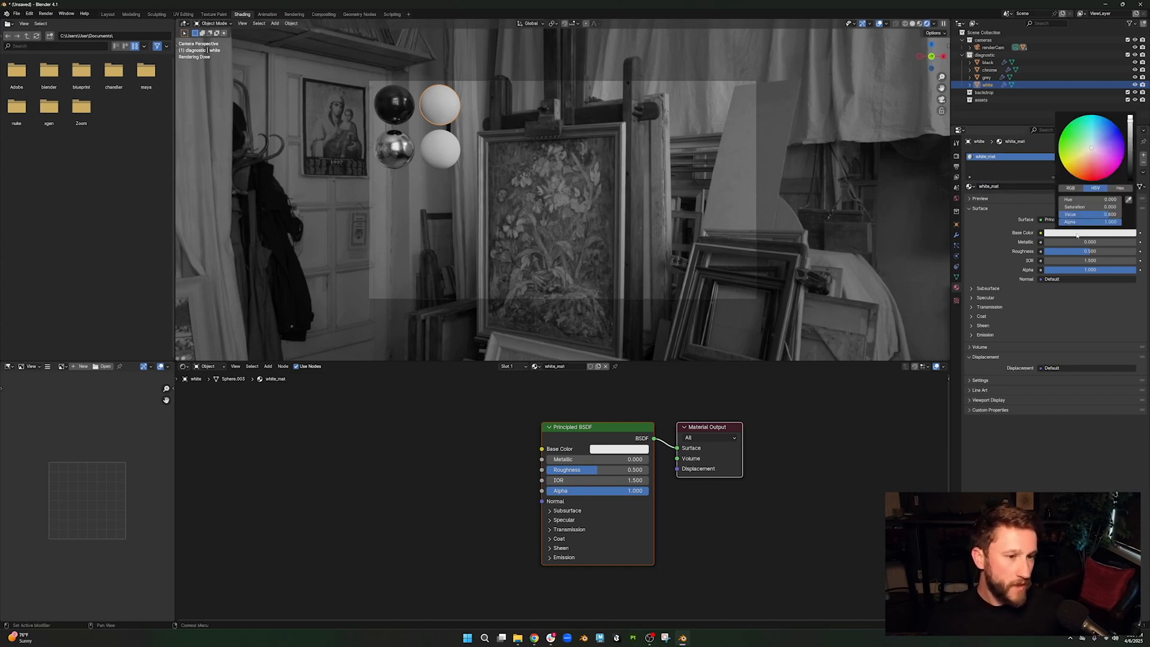
{"action": "left_click", "coordinate": [1110, 214]}
{"action": "type", "text": ".9"}
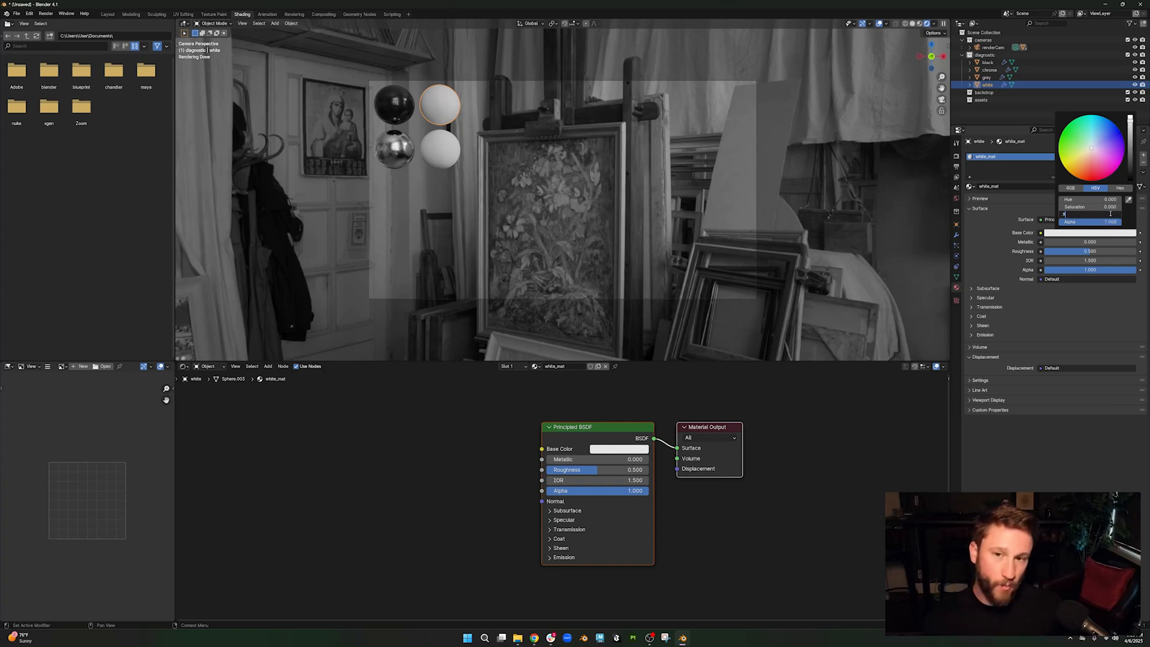
{"action": "key", "text": "Return"}
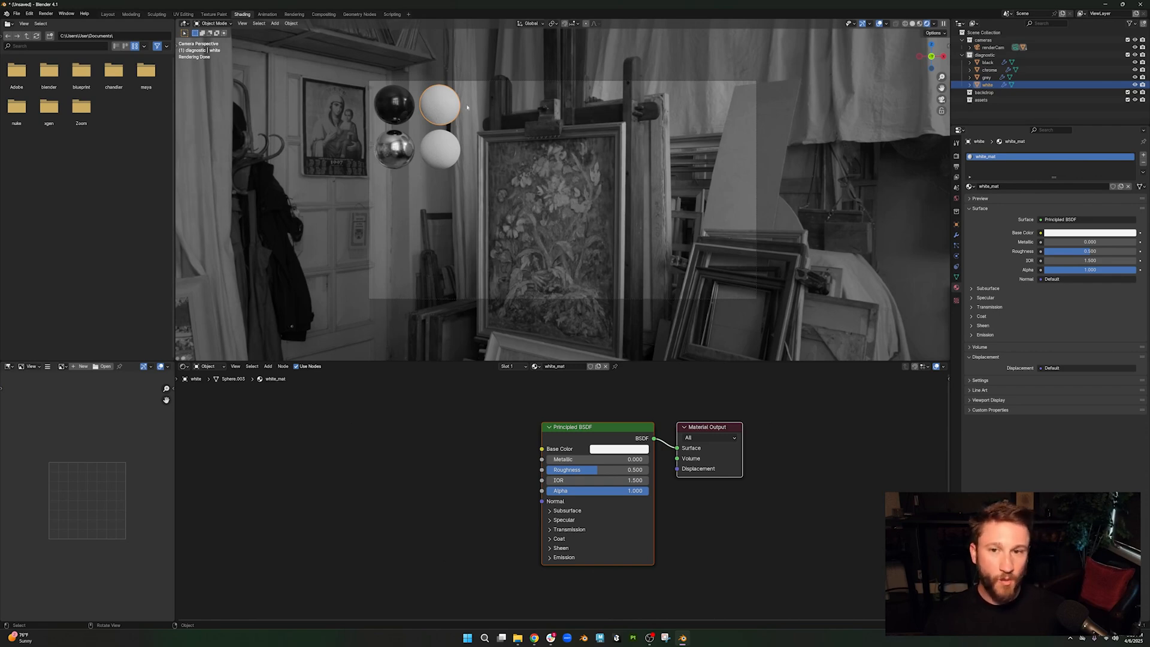
{"action": "left_click", "coordinate": [483, 88]}
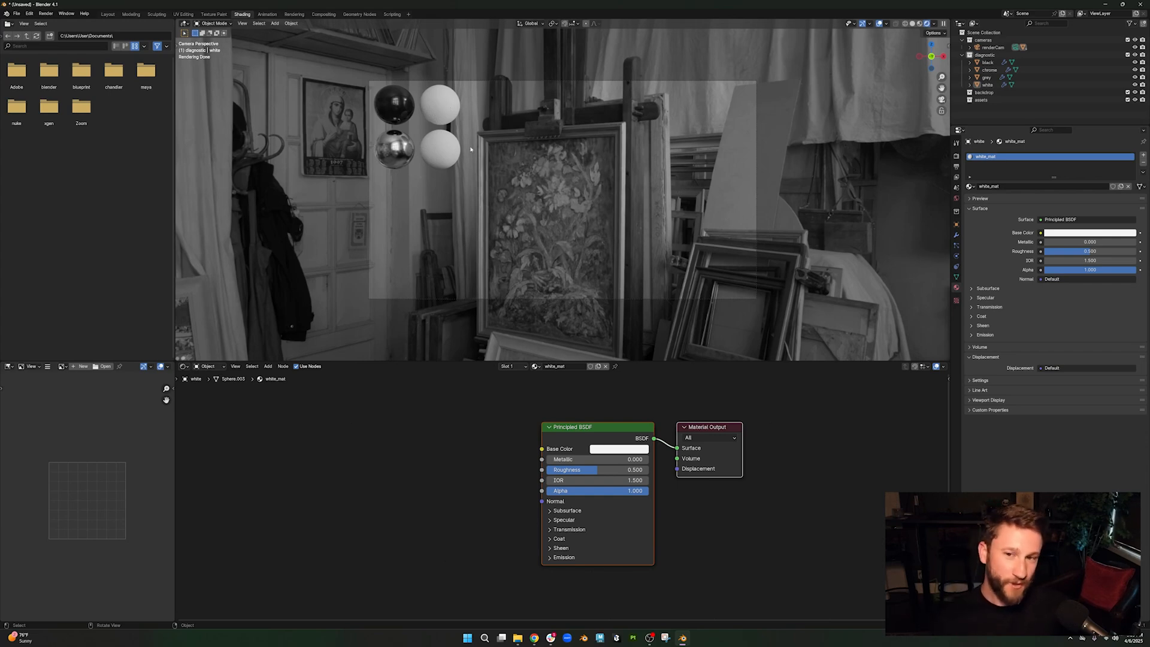
- Select the grey sphere and create a new material named grey_mat
{"action": "left_click", "coordinate": [437, 150]}
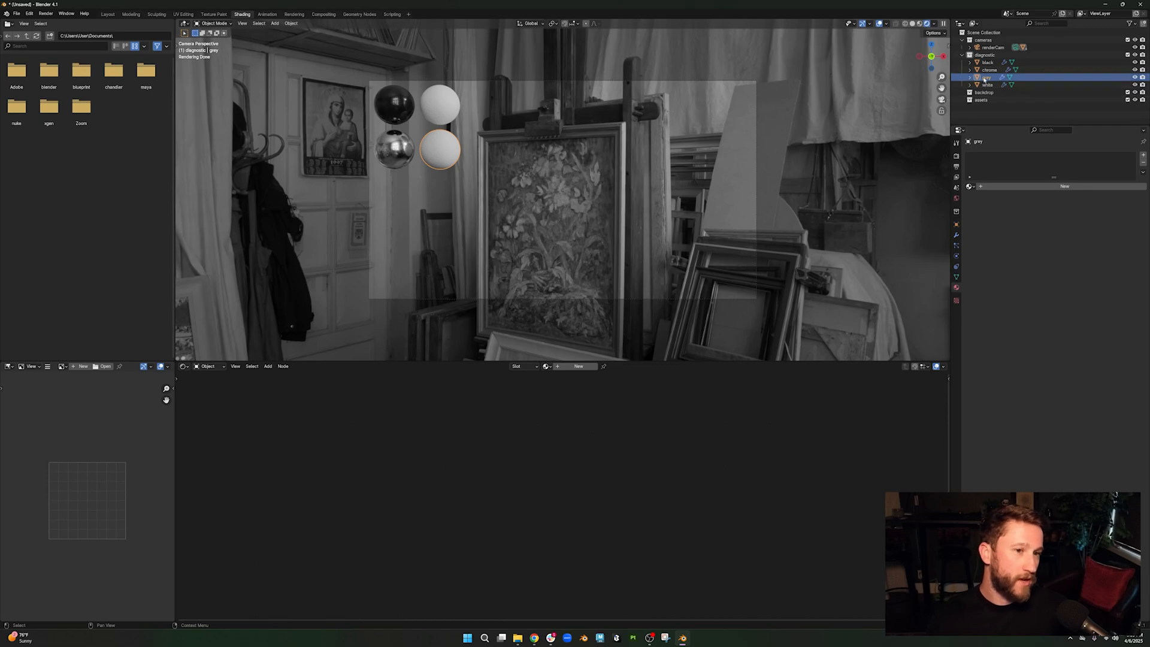
{"action": "left_click", "coordinate": [1060, 185]}
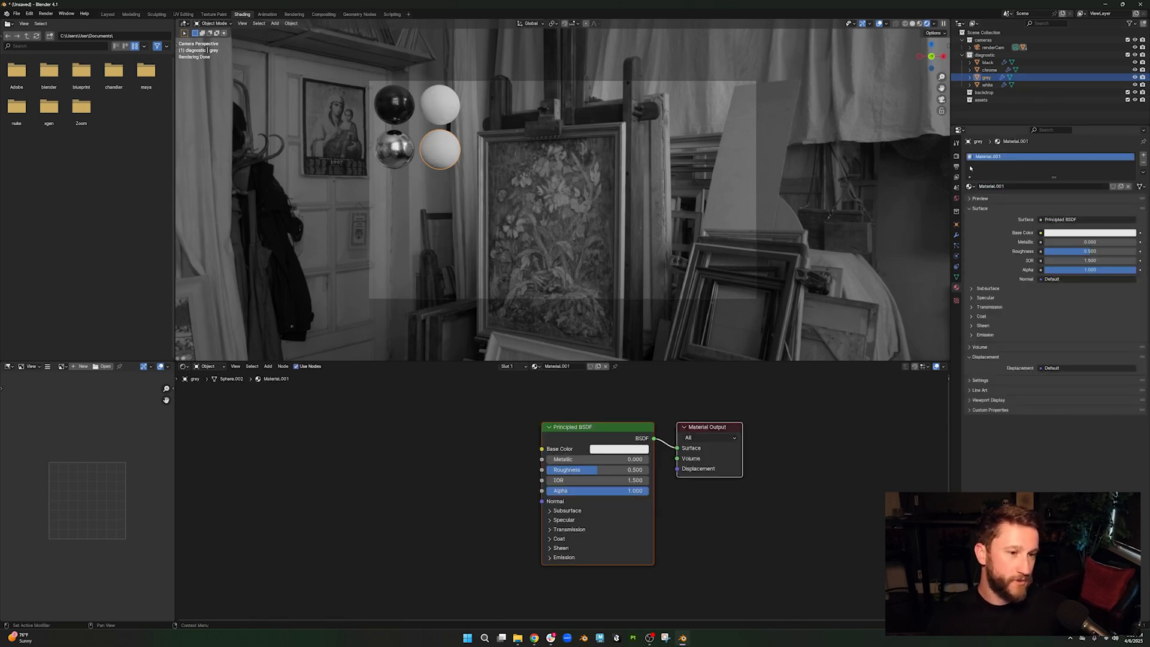
{"action": "double_click", "coordinate": [991, 186]}
{"action": "type", "text": "gr"}
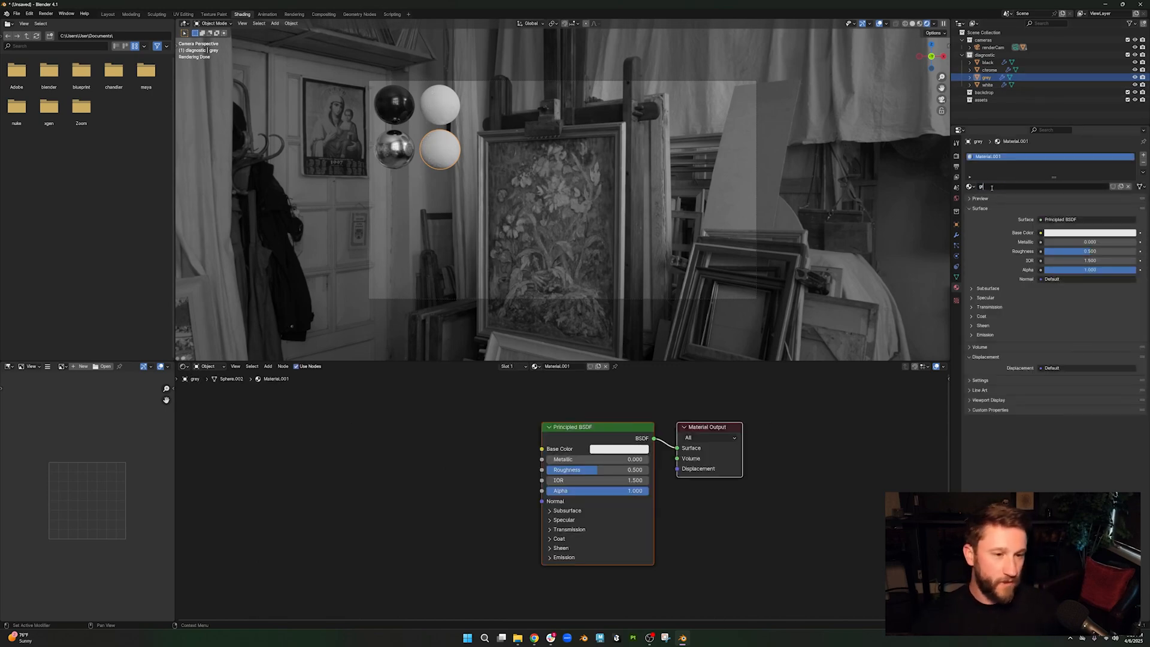
{"action": "type", "text": "ey_mat"}
{"action": "key", "text": "Return"}
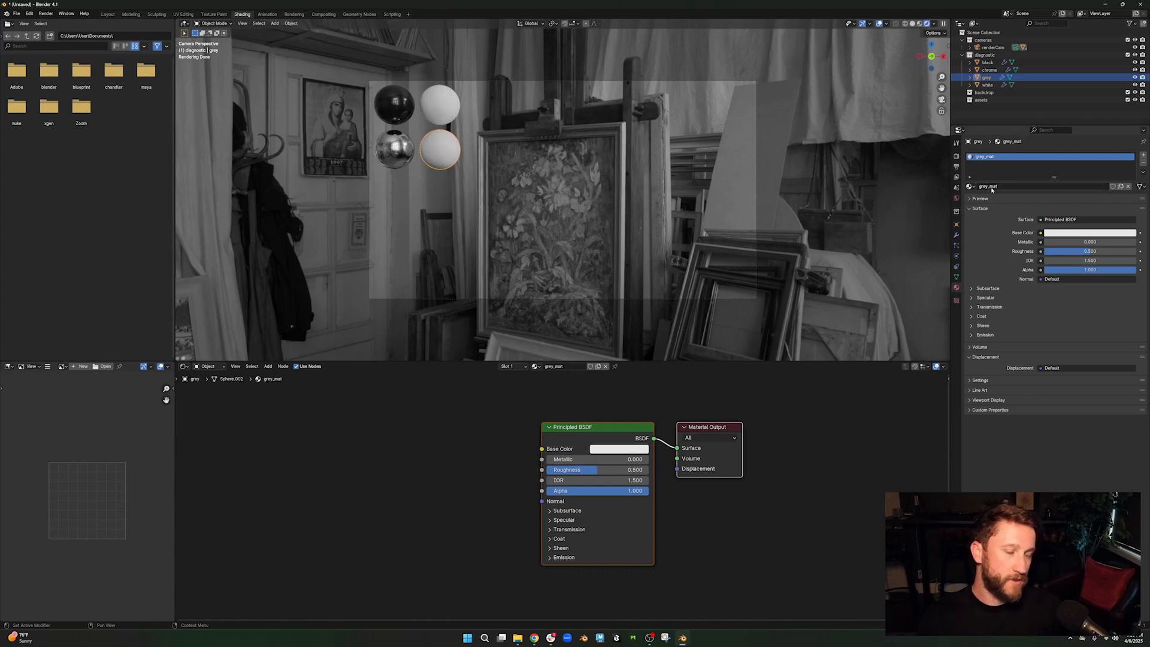
- Set grey_mat's Base Color value to 0.18 for a mid-grey
{"action": "left_click", "coordinate": [1073, 233]}
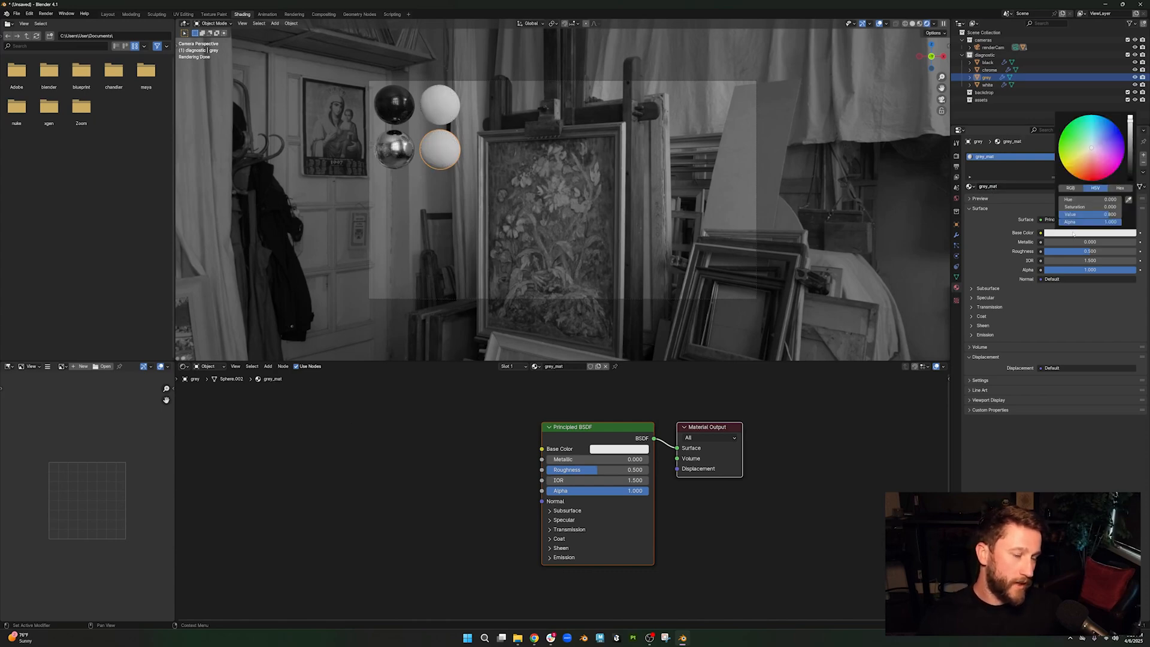
{"action": "left_click", "coordinate": [1115, 214]}
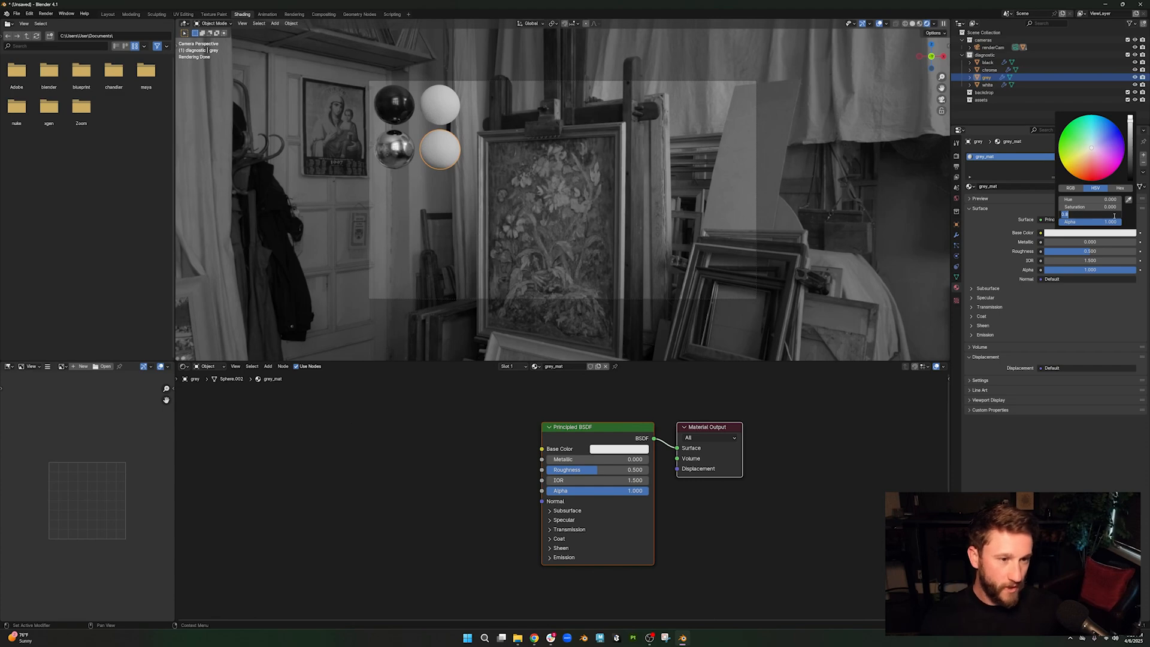
{"action": "type", "text": ".18"}
{"action": "key", "text": "Return"}
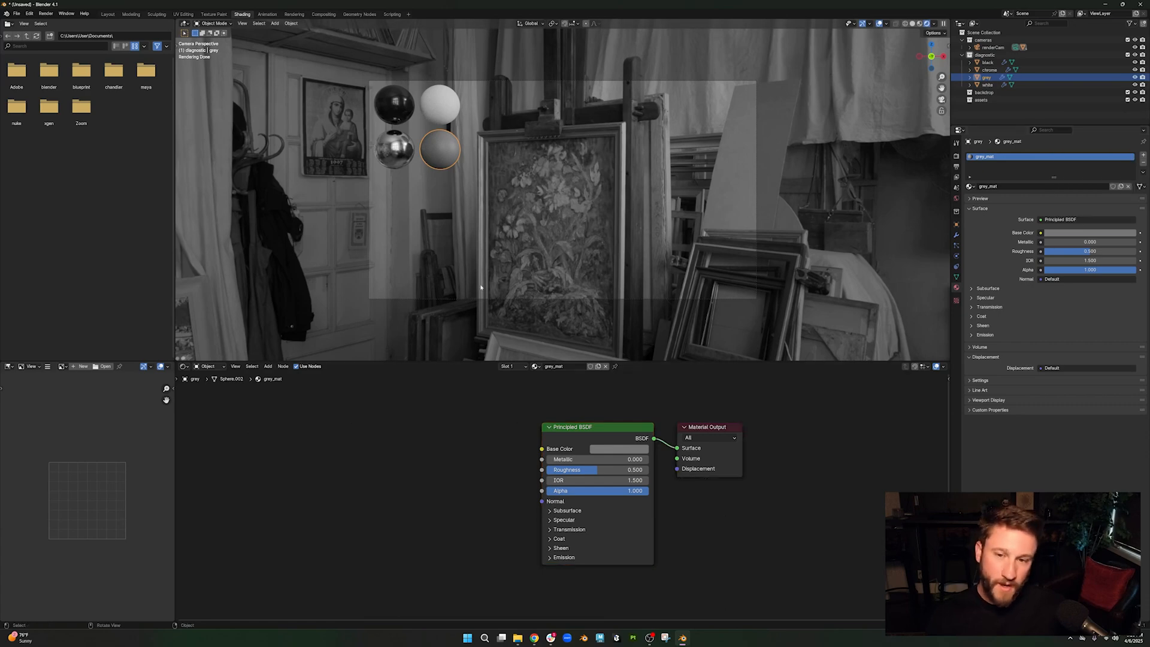
{"action": "left_click", "coordinate": [464, 150]}
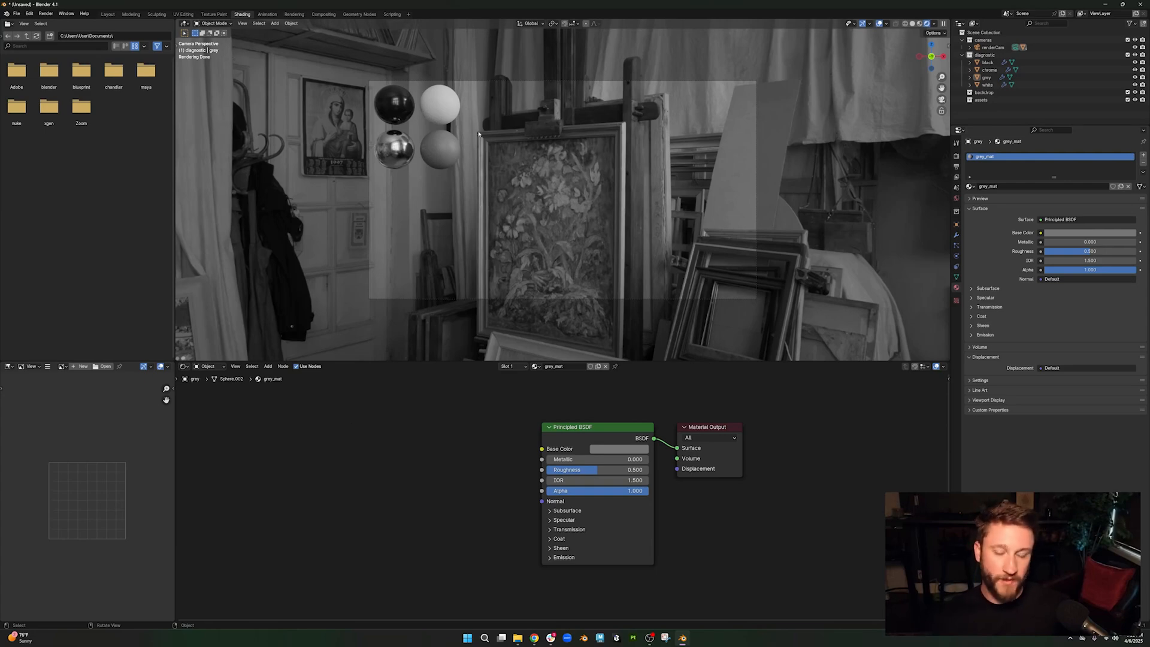
- Move renderCam about 8.8 m back along negative Y, away from the spheres
{"action": "left_click", "coordinate": [131, 13]}
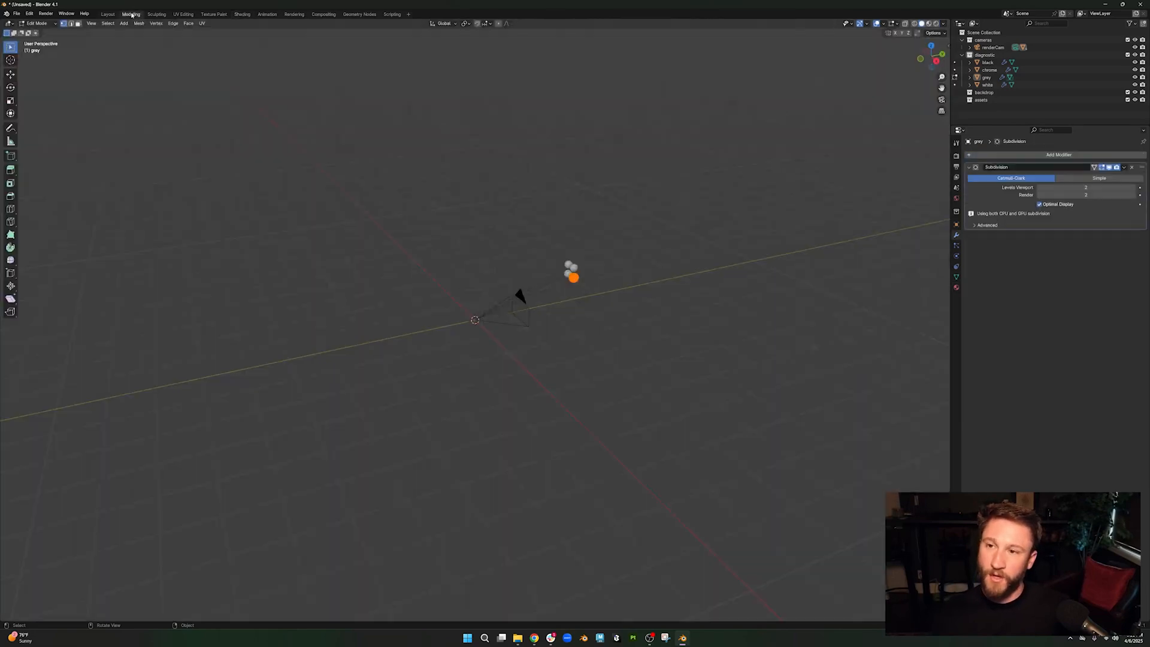
{"action": "middle_click_drag", "start_coordinate": [562, 232], "coordinate": [590, 290]}
{"action": "key", "text": "Tab"}
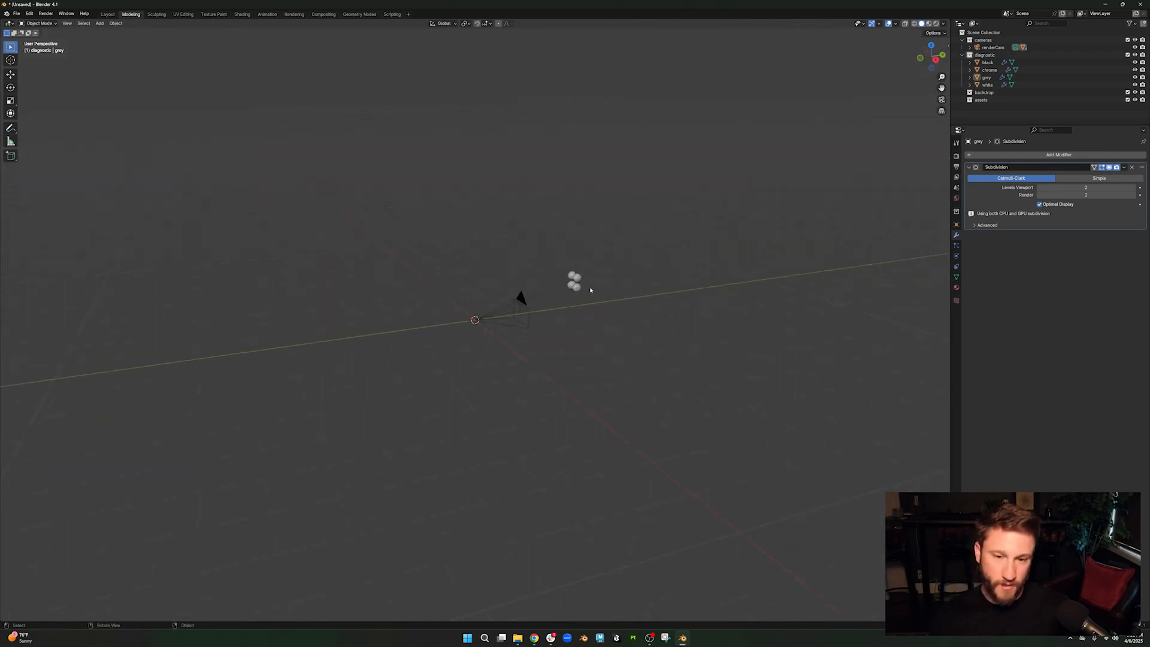
{"action": "left_click", "coordinate": [519, 298]}
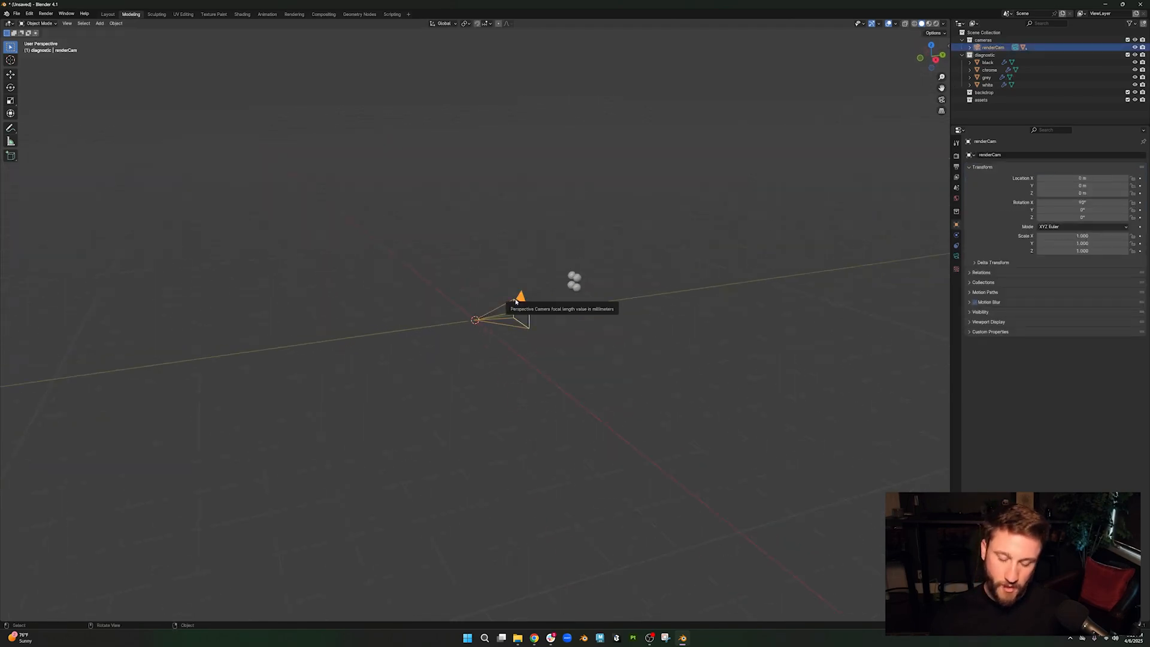
{"action": "key", "text": "g"}
{"action": "key", "text": "y"}
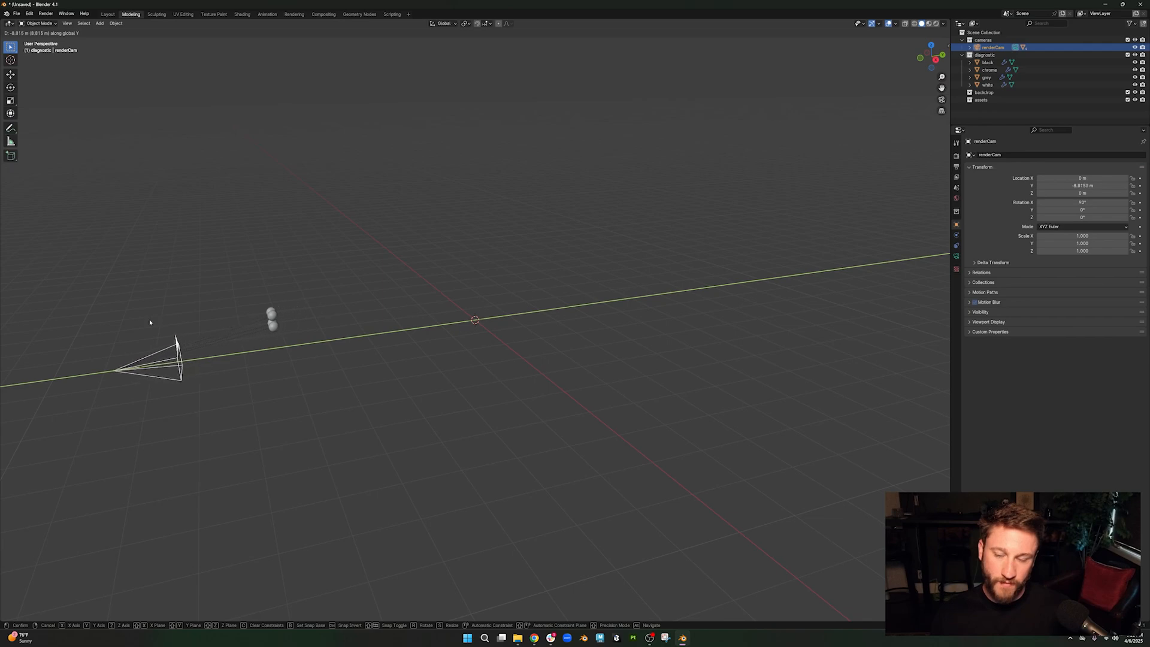
{"action": "left_click", "coordinate": [150, 322]}
- Deselect the camera and make the diagnostic collection the active one
{"action": "left_click", "coordinate": [332, 244]}
{"action": "middle_click_drag", "start_coordinate": [444, 228], "coordinate": [502, 271]}
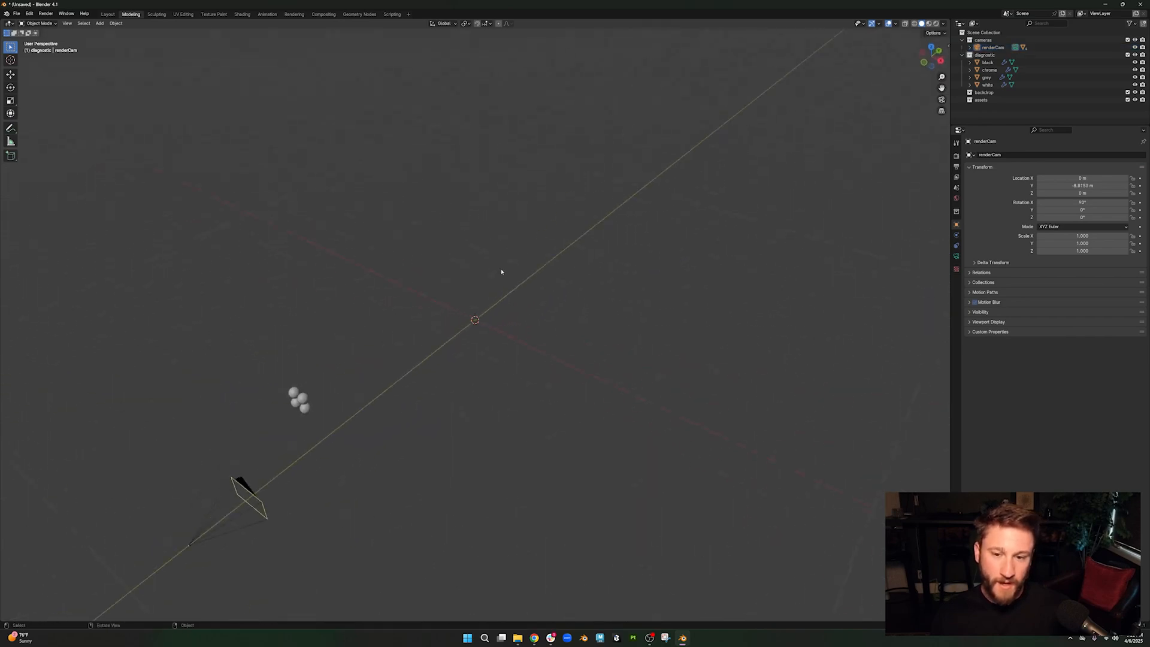
{"action": "middle_click_drag", "start_coordinate": [573, 278], "coordinate": [420, 289]}
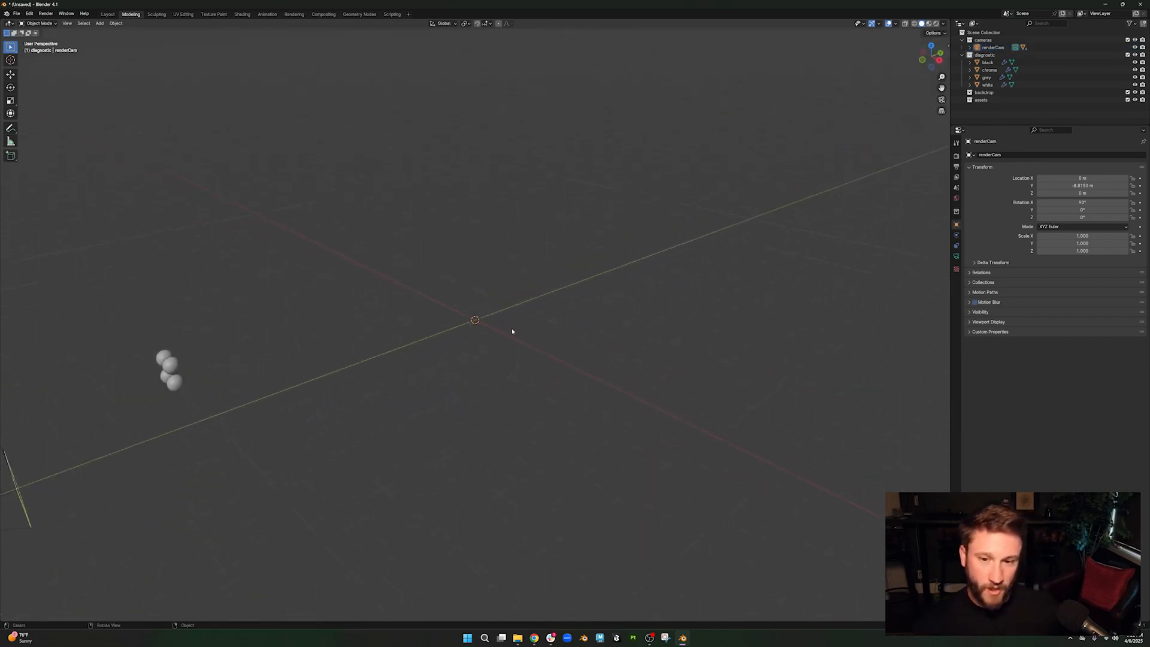
{"action": "left_click", "coordinate": [979, 54]}
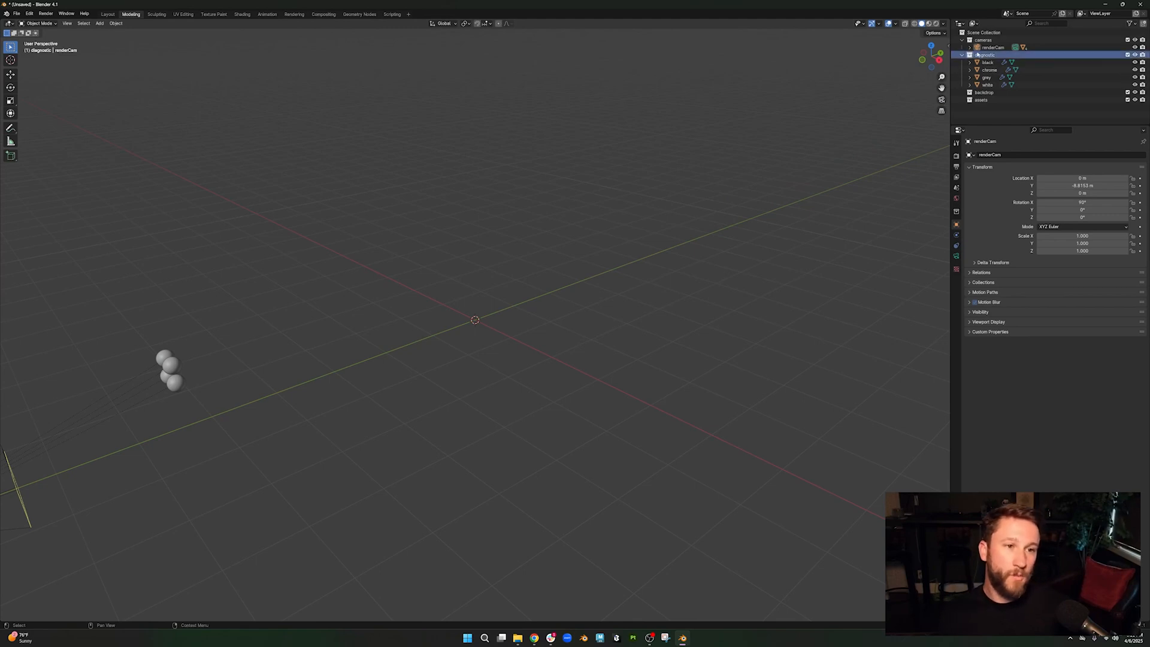
- Add colorchecker.png from the sourceimages folder as a reference image object
{"action": "left_click", "coordinate": [100, 24]}
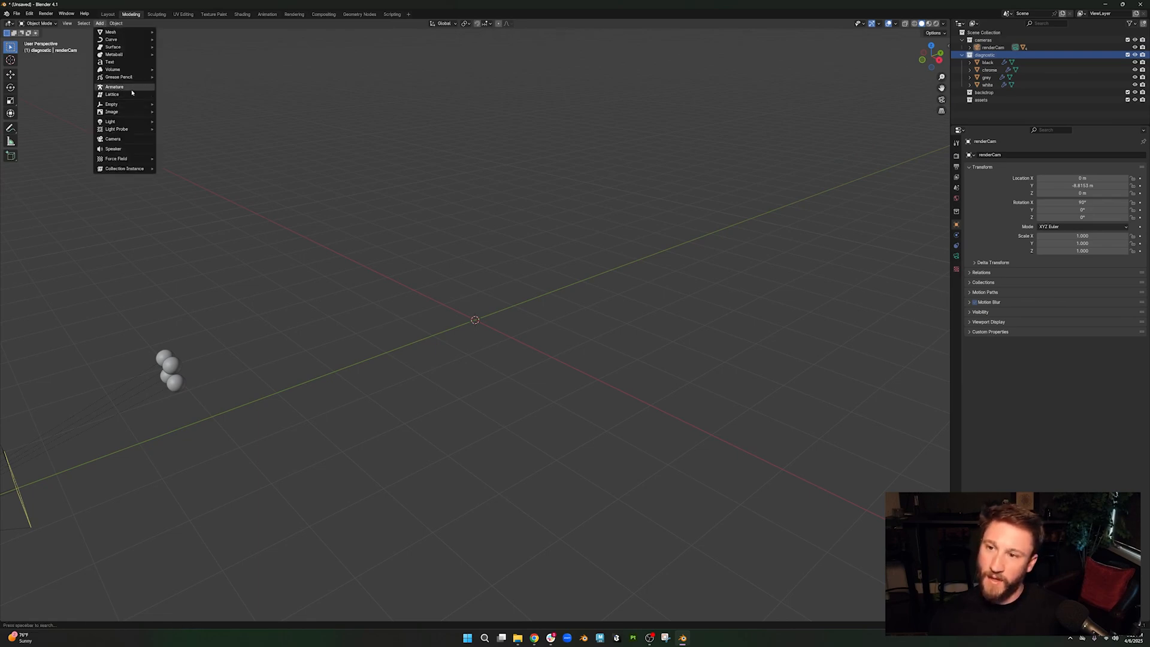
{"action": "mouse_move", "coordinate": [125, 111]}
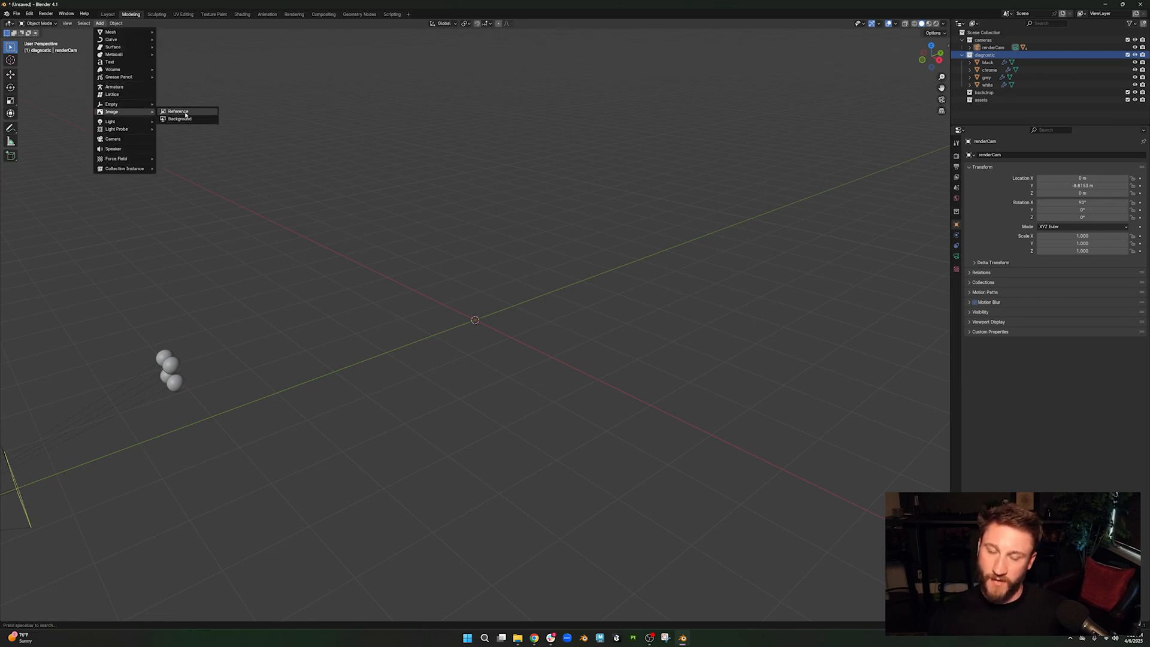
{"action": "left_click", "coordinate": [174, 111]}
{"action": "left_click", "coordinate": [328, 277]}
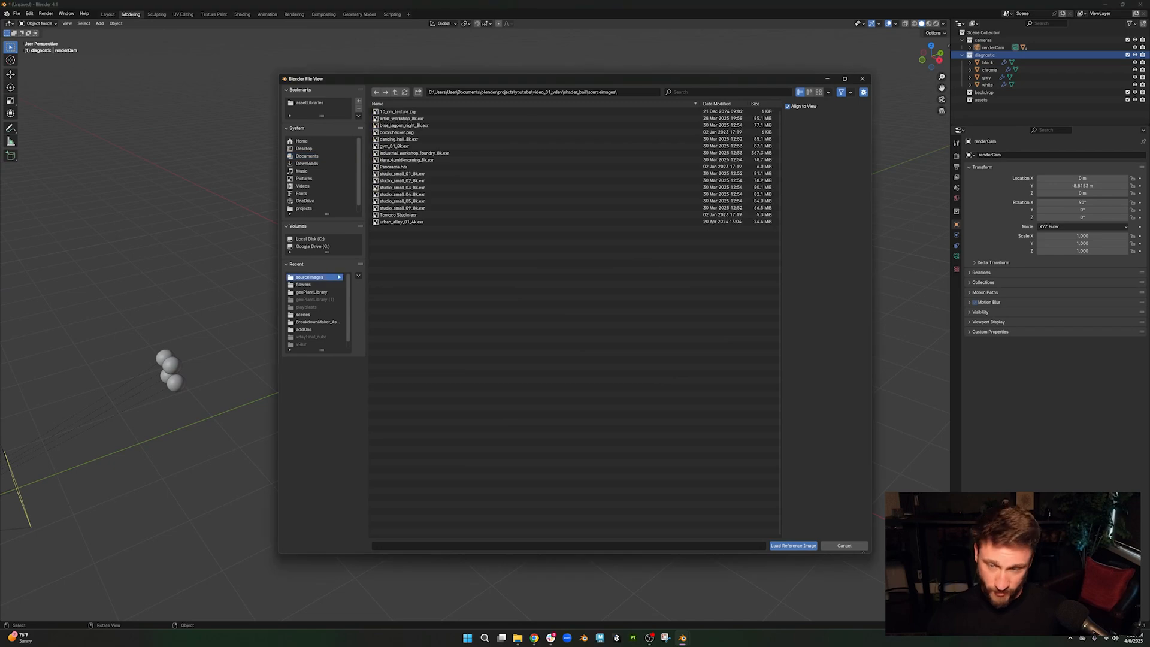
{"action": "left_click", "coordinate": [411, 132]}
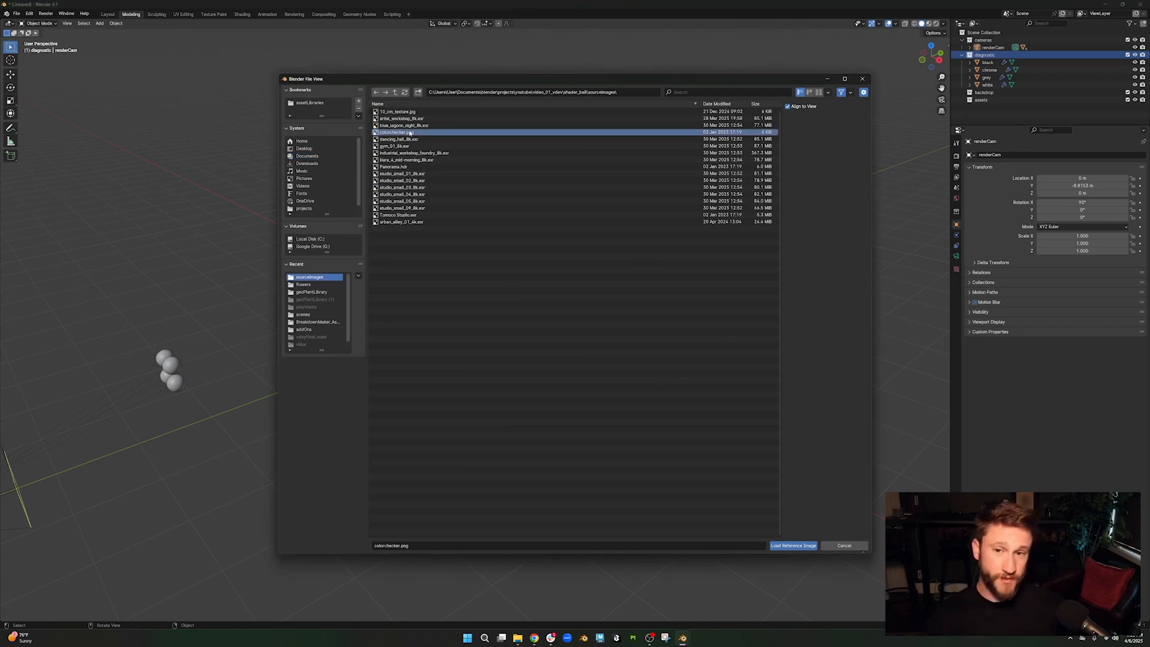
{"action": "left_click", "coordinate": [800, 548]}
{"action": "middle_click_drag", "start_coordinate": [665, 356], "coordinate": [767, 352]}
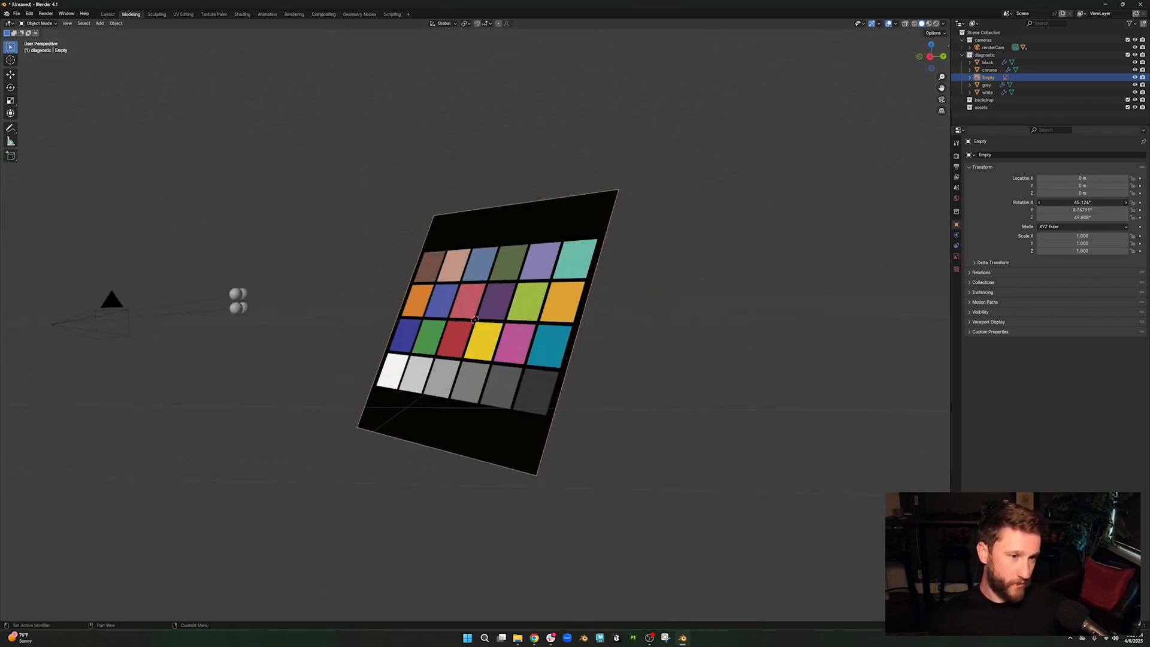
- Set the colour chart's X, Y and Z rotation all to 0
{"action": "left_click_drag", "start_coordinate": [1083, 203], "coordinate": [1082, 217]}
{"action": "type", "text": "0"}
{"action": "key", "text": "Return"}
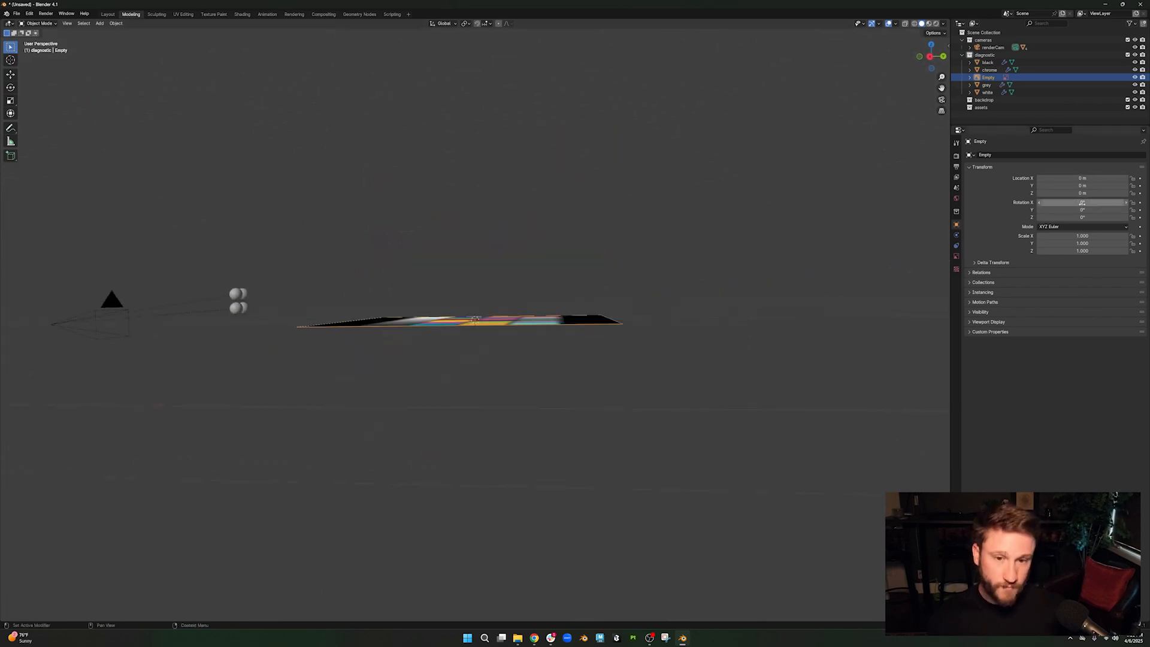
{"action": "middle_click_drag", "start_coordinate": [601, 195], "coordinate": [539, 225]}
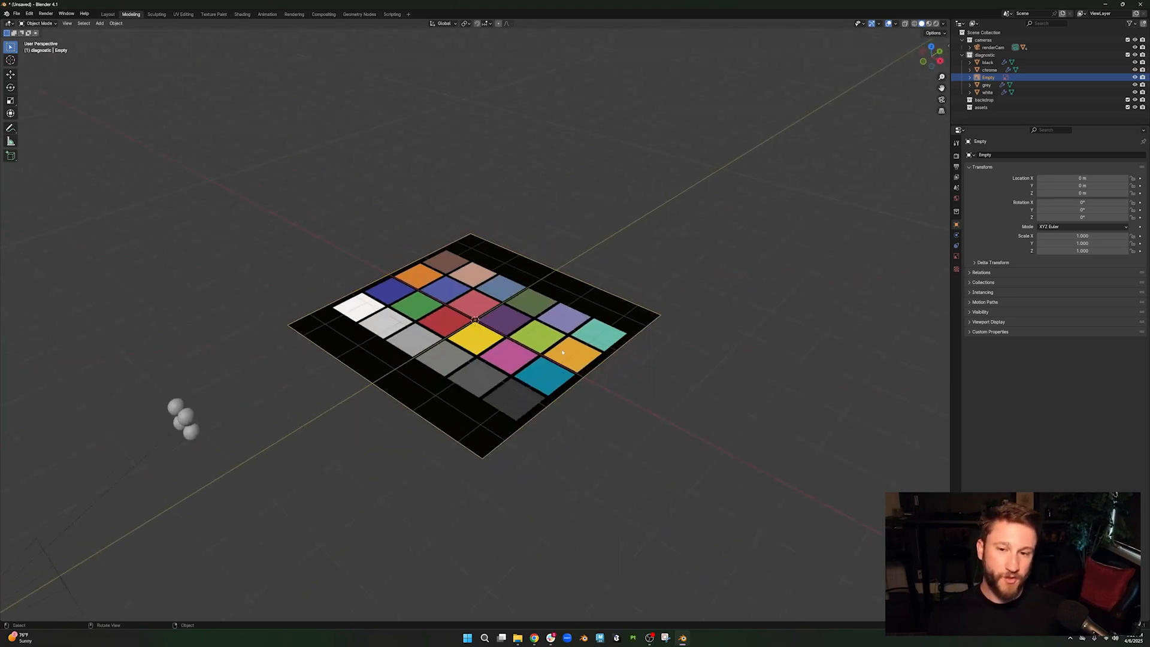
{"action": "middle_click_drag", "start_coordinate": [567, 340], "coordinate": [629, 198]}
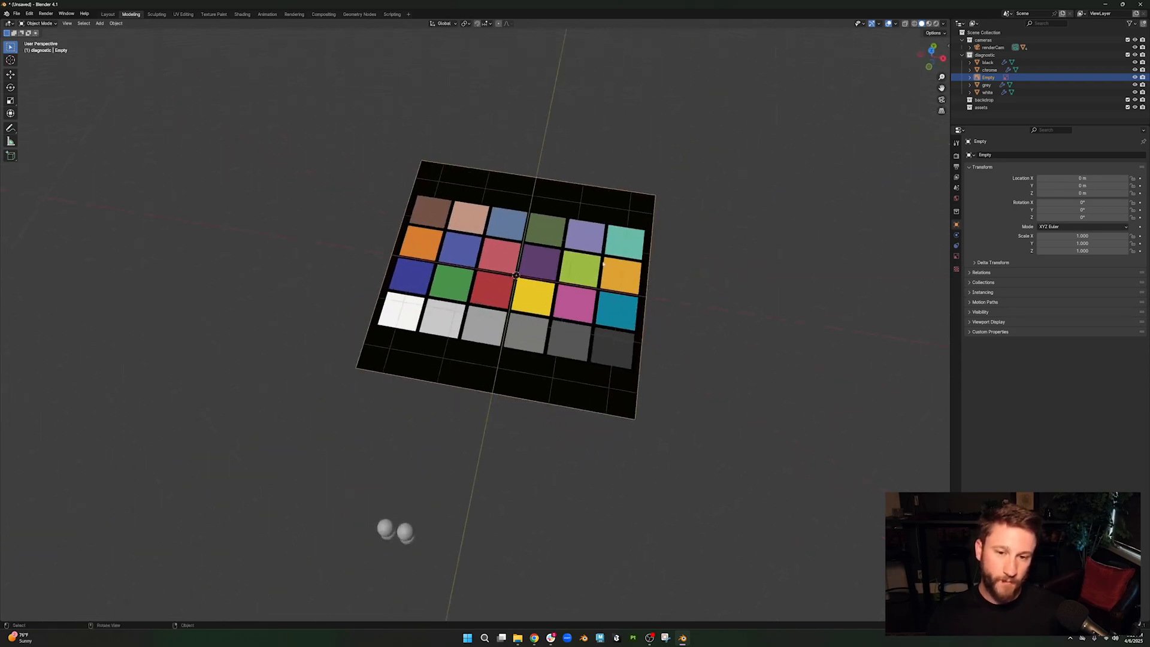
{"action": "left_click", "coordinate": [931, 50]}
{"action": "middle_click_drag", "start_coordinate": [711, 259], "coordinate": [595, 346]}
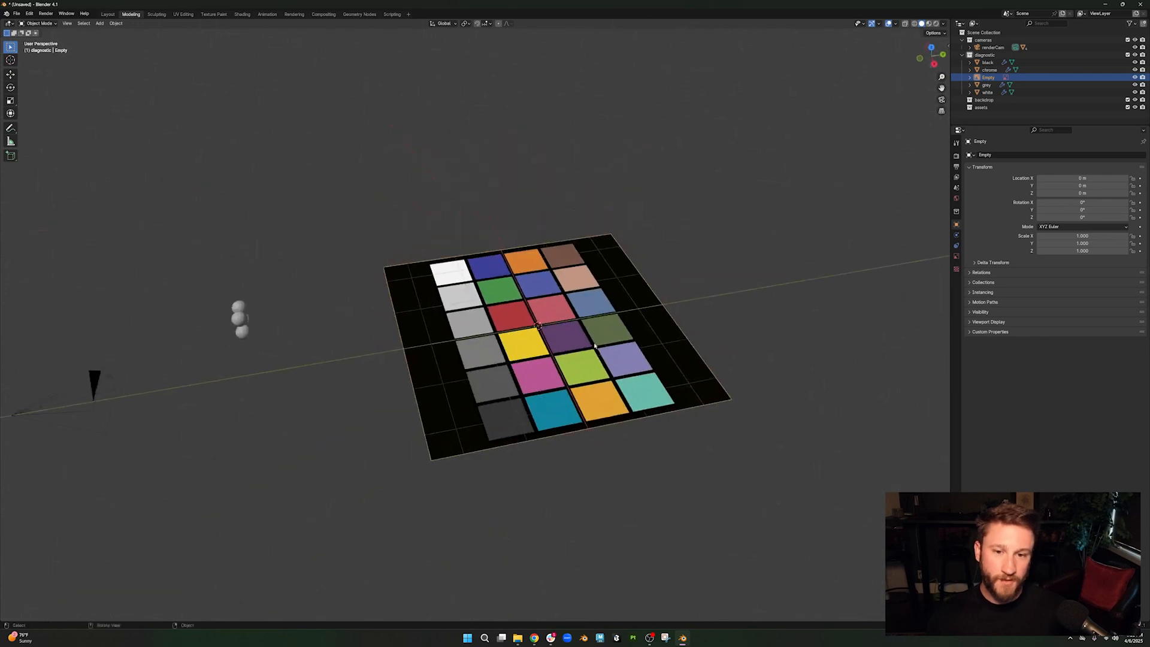
- Lower the chart along Z to about -1.453 m and check it from the top view
{"action": "key", "text": "g"}
{"action": "key", "text": "z"}
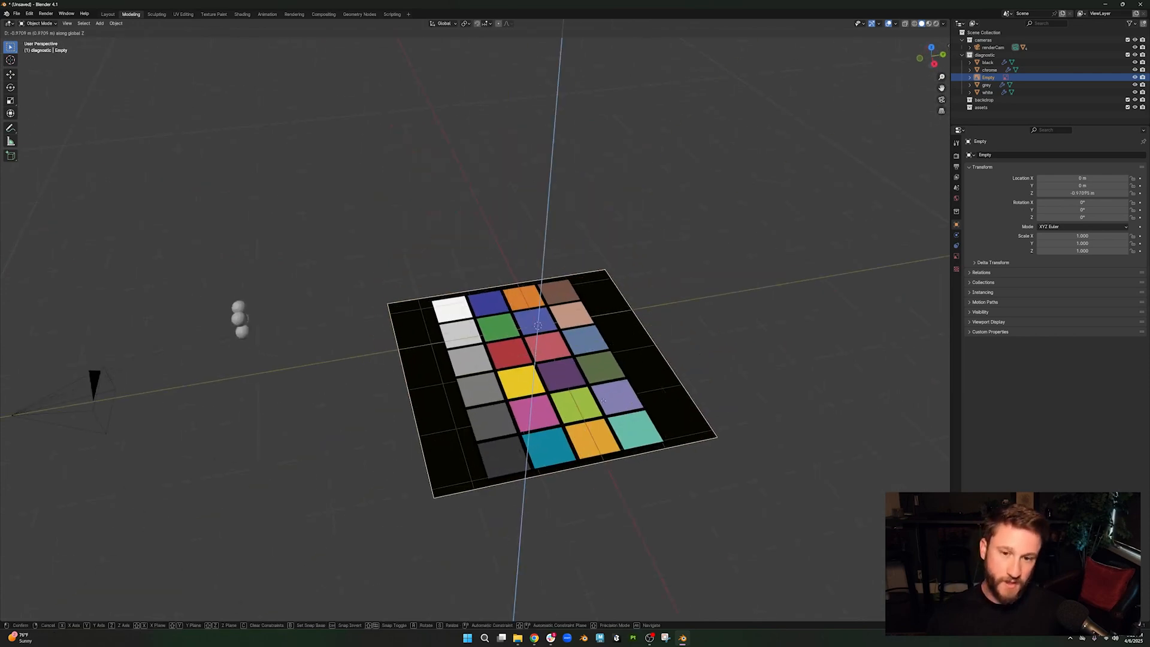
{"action": "left_click", "coordinate": [740, 326]}
{"action": "middle_click_drag", "start_coordinate": [740, 326], "coordinate": [719, 303]}
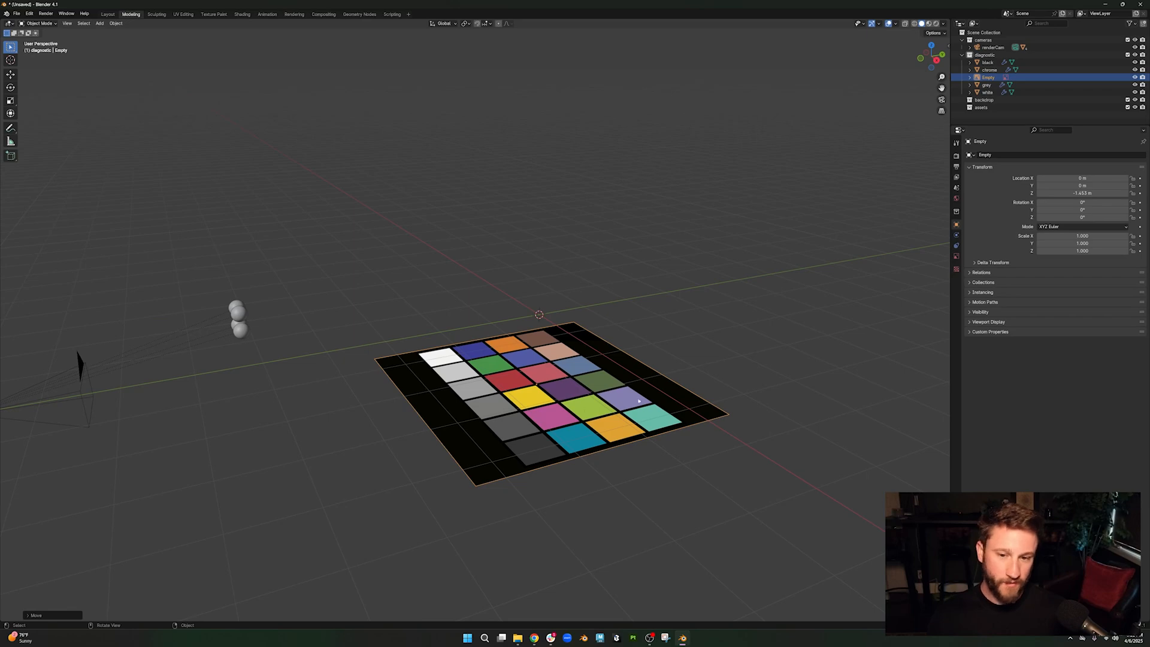
{"action": "middle_click_drag", "start_coordinate": [465, 238], "coordinate": [483, 256]}
{"action": "left_click", "coordinate": [601, 269]}
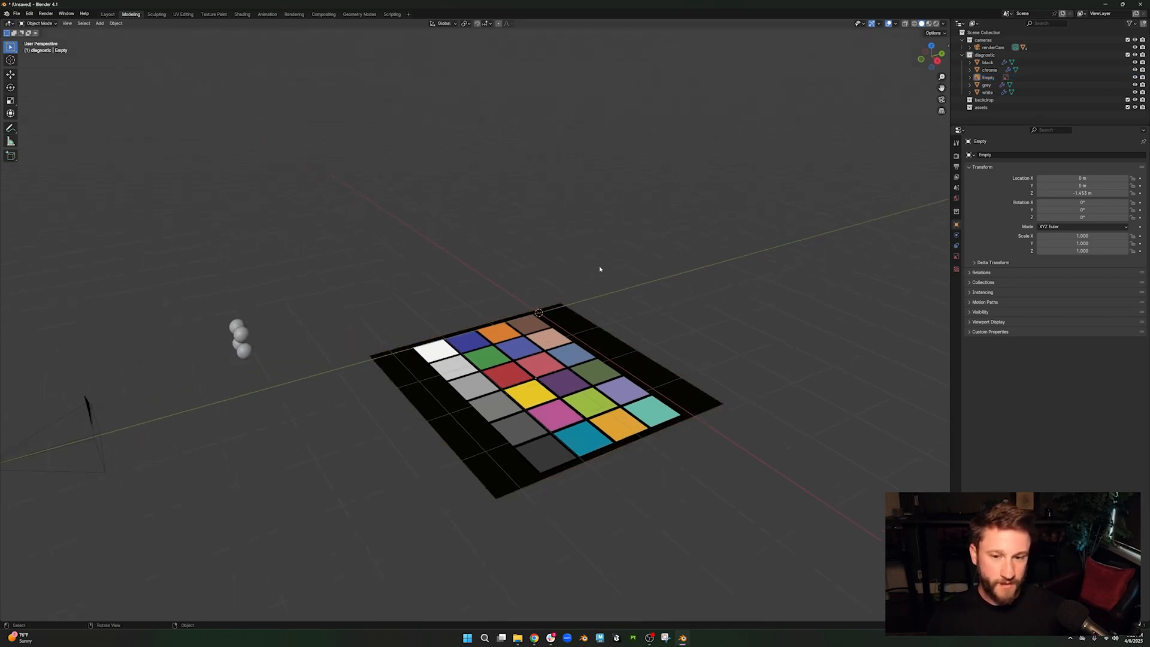
{"action": "left_click", "coordinate": [933, 48]}
{"action": "scroll", "coordinate": [335, 84], "scroll_direction": "up", "scroll_amount": 2}
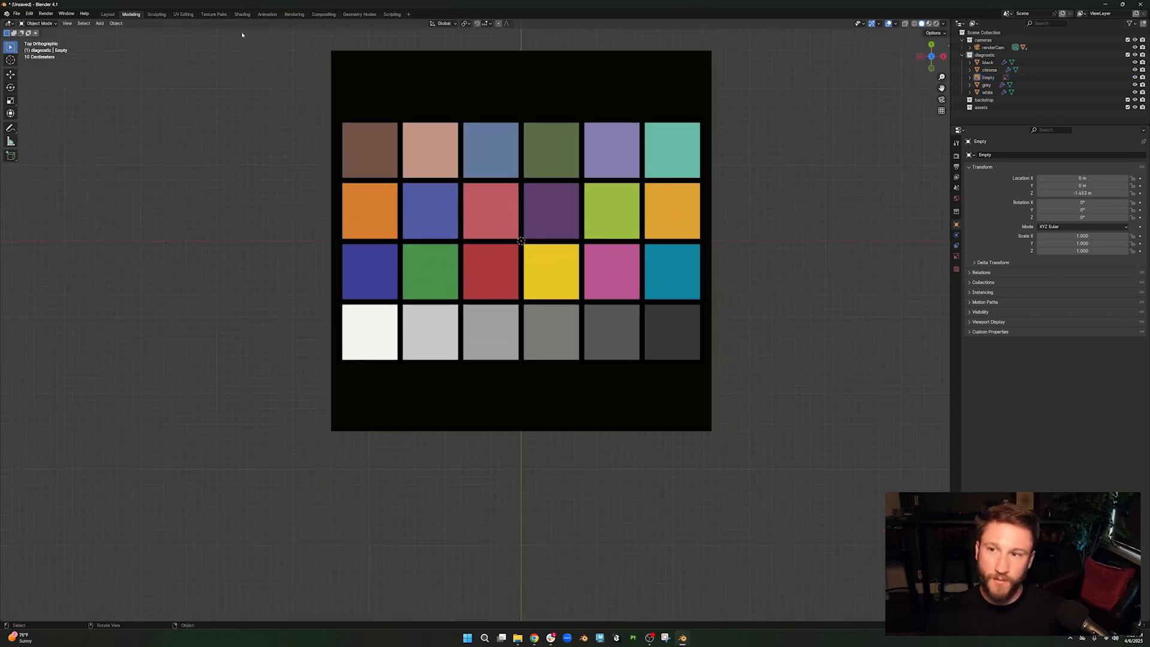
- Add a plane at the origin and show the scene in wireframe
{"action": "left_click", "coordinate": [103, 23]}
{"action": "mouse_move", "coordinate": [117, 33]}
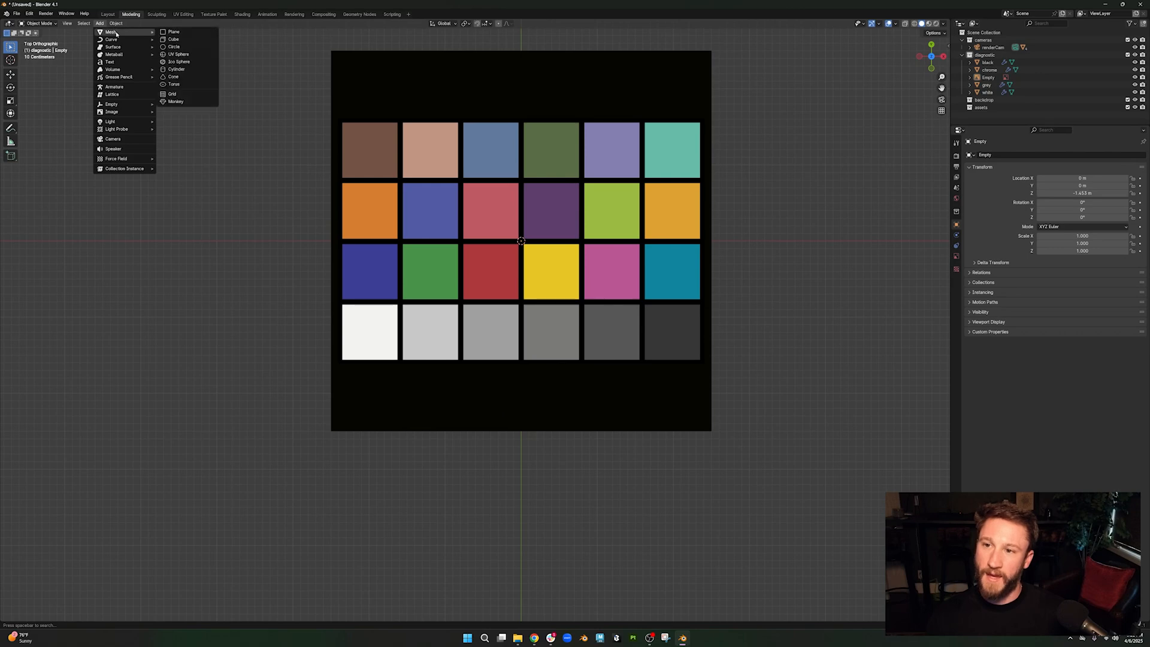
{"action": "left_click", "coordinate": [174, 33]}
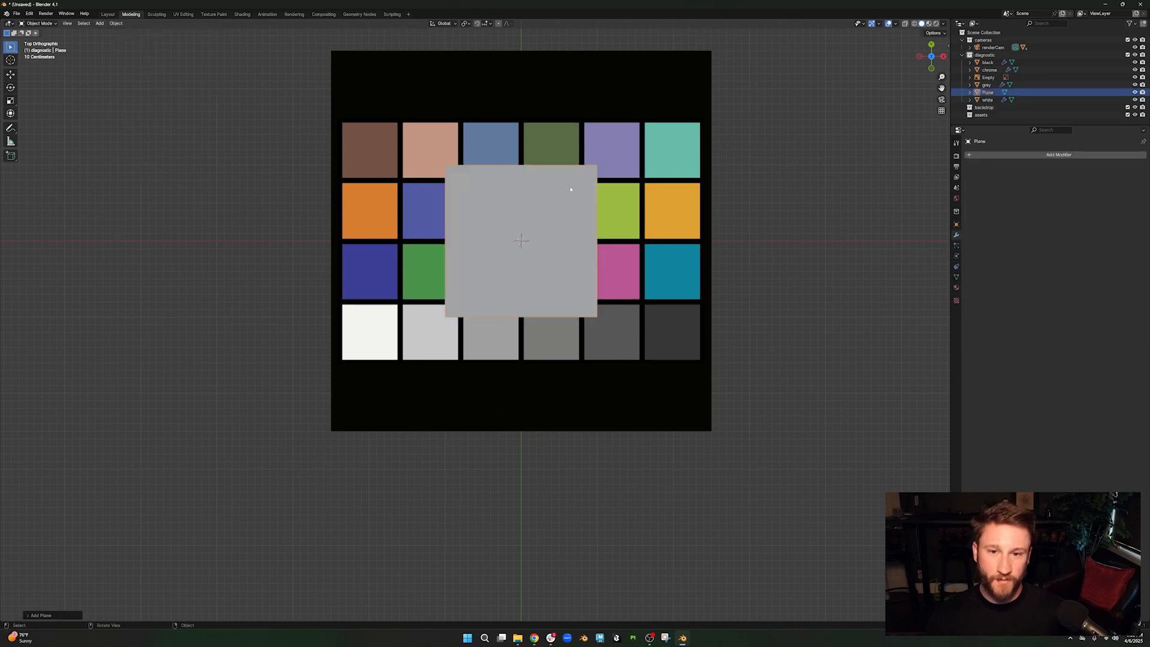
{"action": "left_click", "coordinate": [913, 24]}
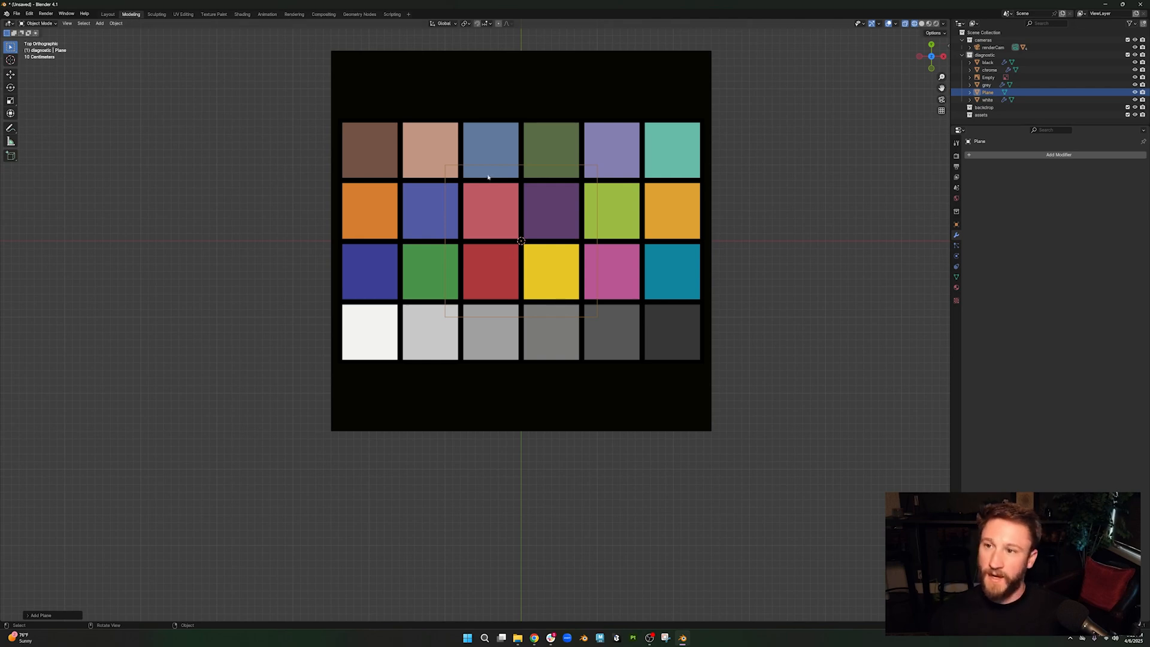
- In Edit Mode, scale the plane up and stretch it along X to the chart's width
{"action": "key", "text": "Tab"}
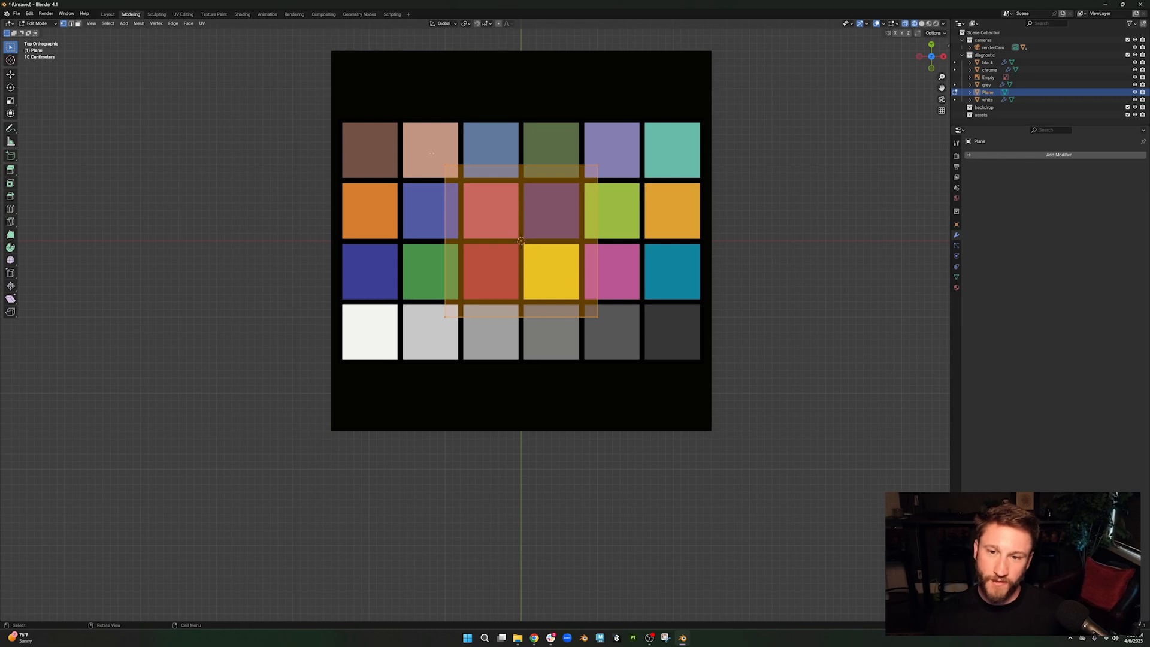
{"action": "key", "text": "s"}
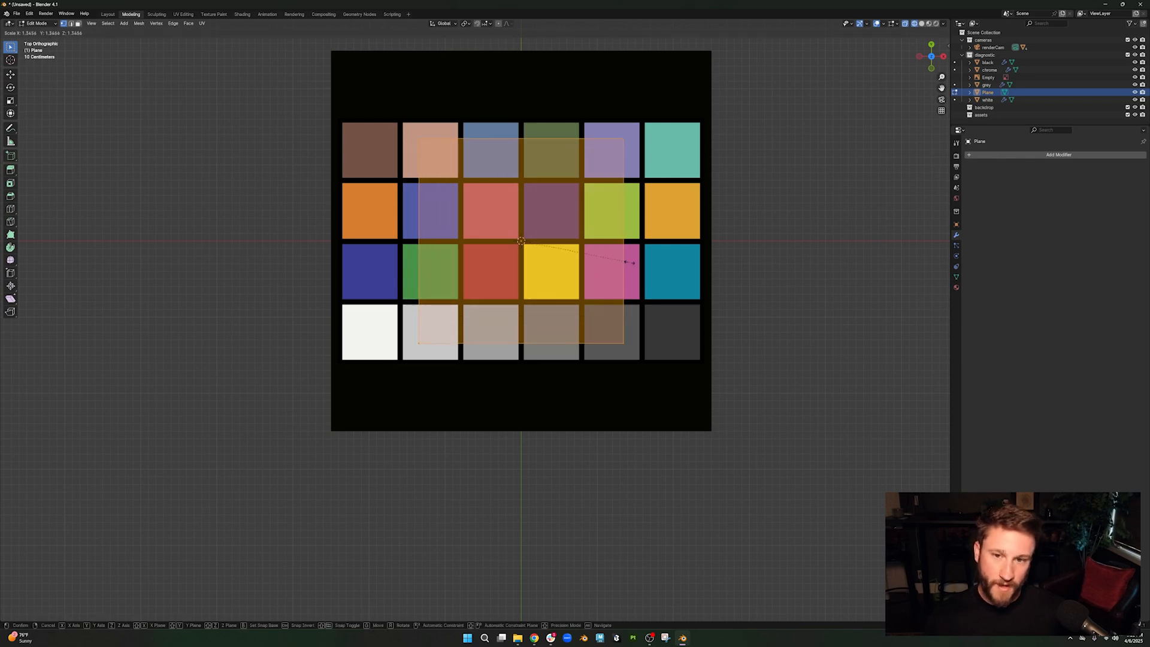
{"action": "left_click", "coordinate": [659, 254]}
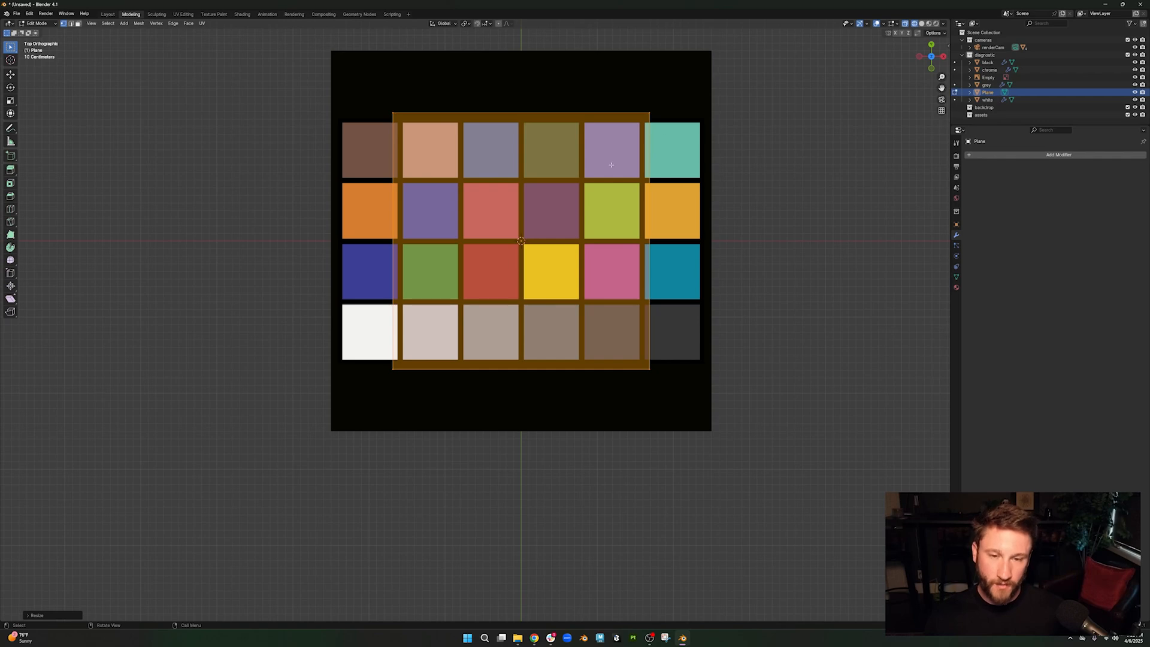
{"action": "key", "text": "s"}
{"action": "key", "text": "x"}
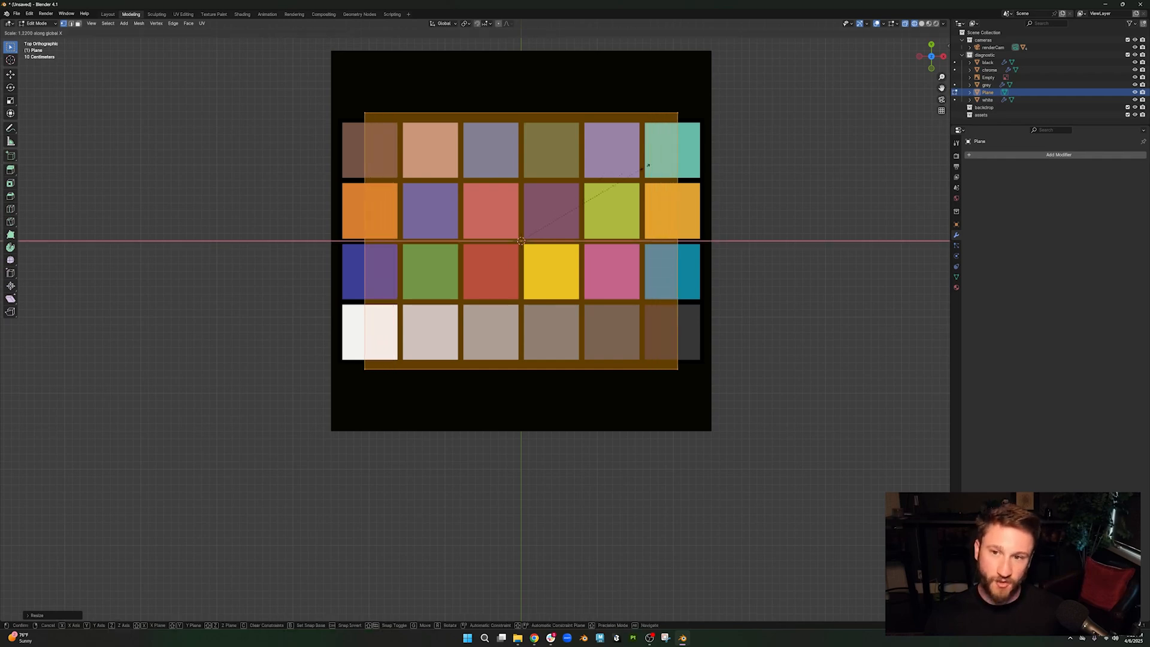
{"action": "left_click", "coordinate": [681, 170]}
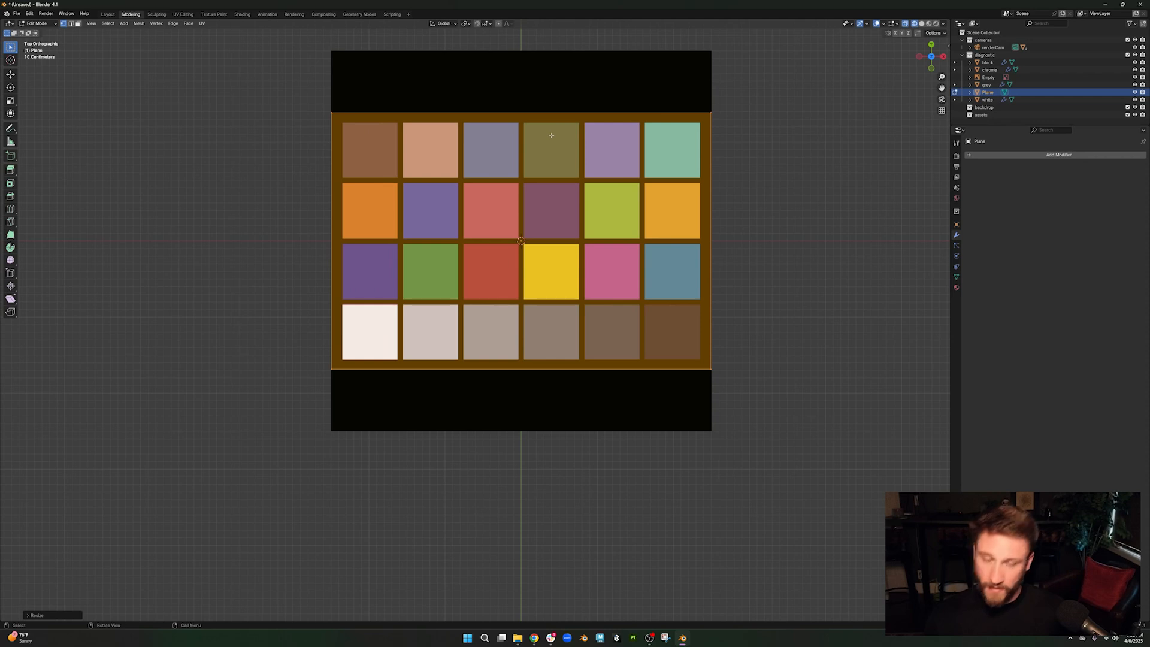
{"action": "key", "text": "Tab"}
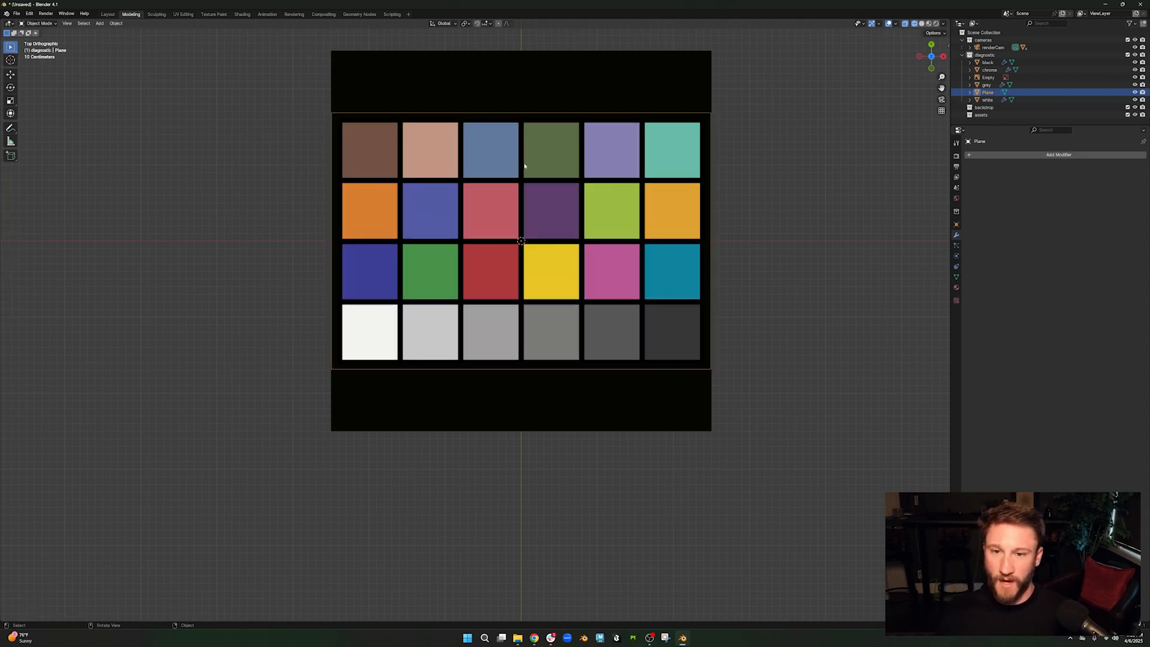
{"action": "middle_click_drag", "start_coordinate": [768, 264], "coordinate": [683, 238]}
{"action": "scroll", "coordinate": [683, 238], "scroll_direction": "down", "scroll_amount": 4}
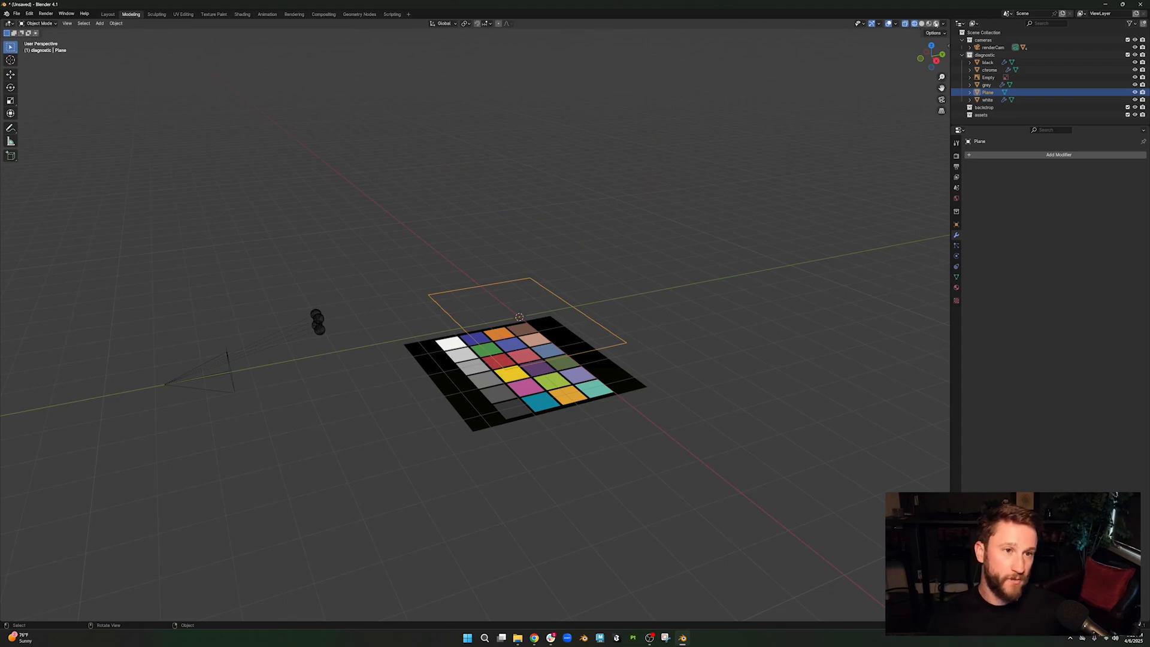
{"action": "left_click", "coordinate": [936, 24]}
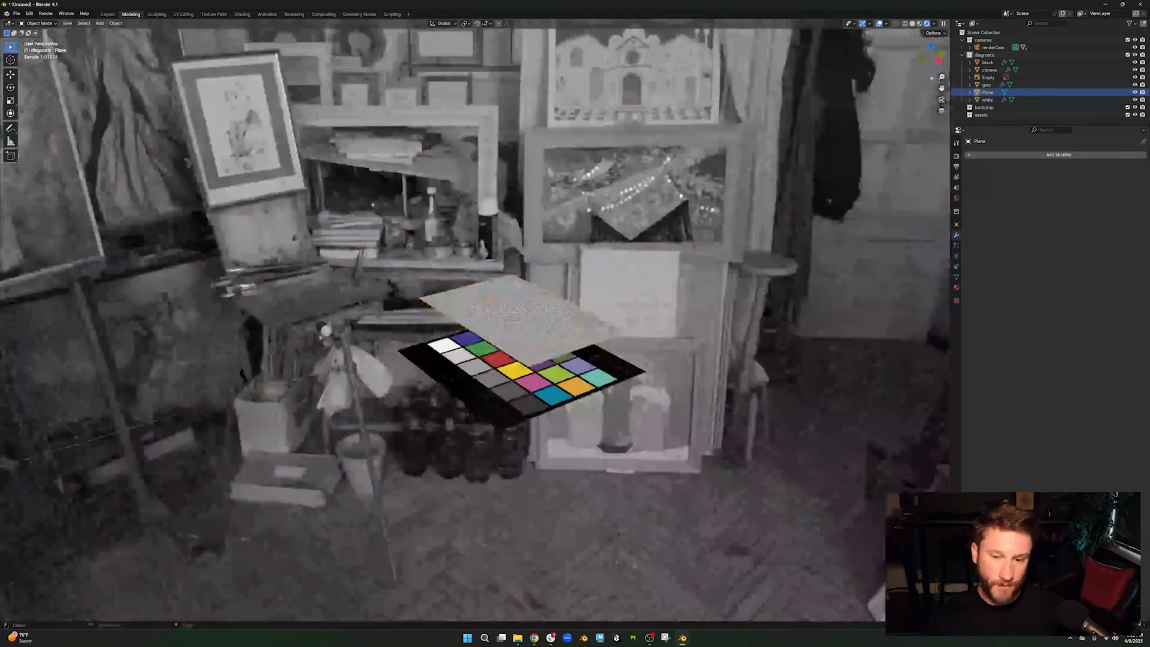
{"action": "left_click", "coordinate": [913, 24]}
{"action": "middle_click_drag", "start_coordinate": [469, 261], "coordinate": [491, 280]}
{"action": "scroll", "coordinate": [544, 346], "scroll_direction": "up", "scroll_amount": 2}
{"action": "middle_click_drag", "start_coordinate": [545, 346], "coordinate": [504, 340]}
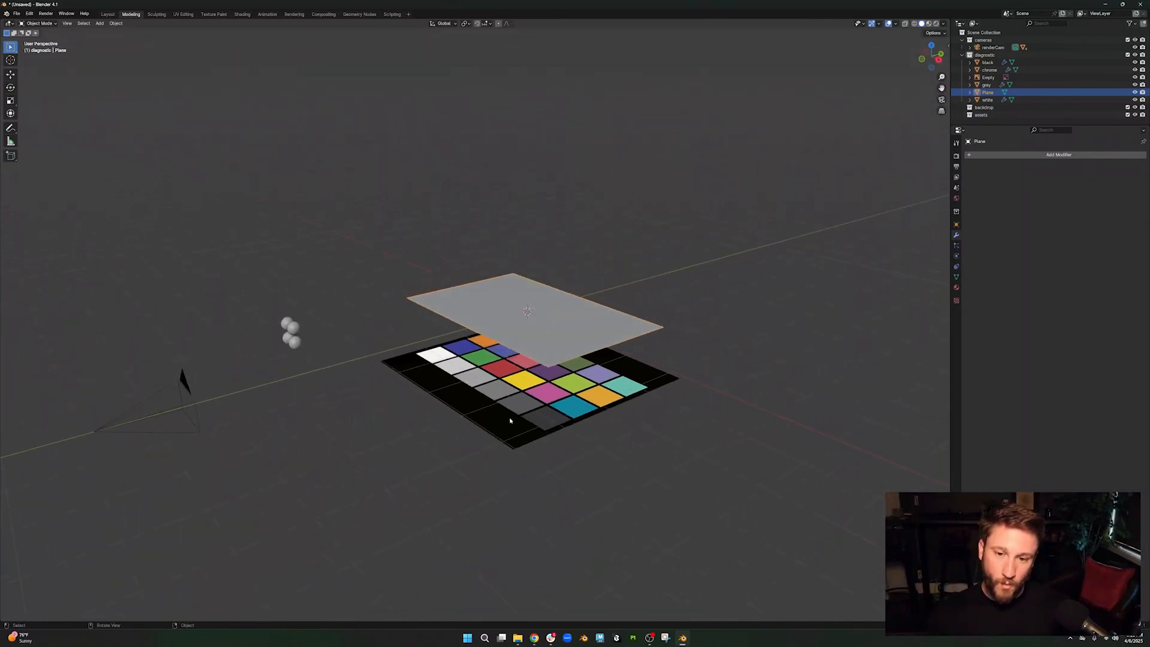
{"action": "middle_click_drag", "start_coordinate": [513, 424], "coordinate": [491, 344]}
{"action": "left_click", "coordinate": [492, 402]}
{"action": "key", "text": "Delete"}
{"action": "left_click", "coordinate": [491, 344]}
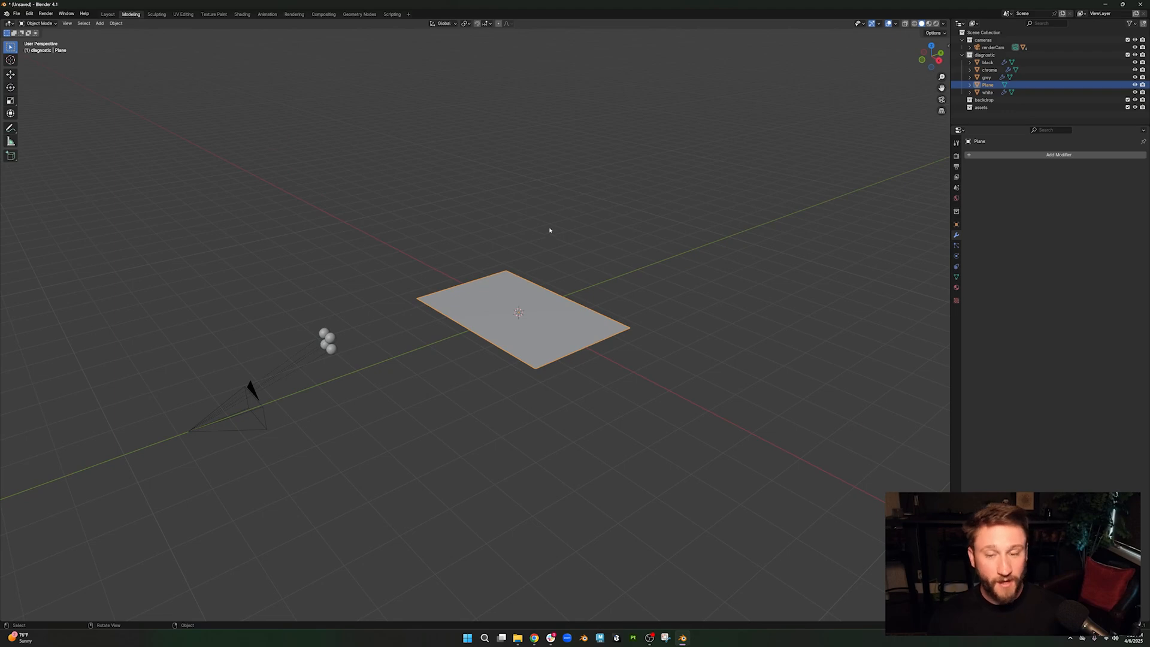
{"action": "middle_click_drag", "start_coordinate": [557, 316], "coordinate": [478, 313]}
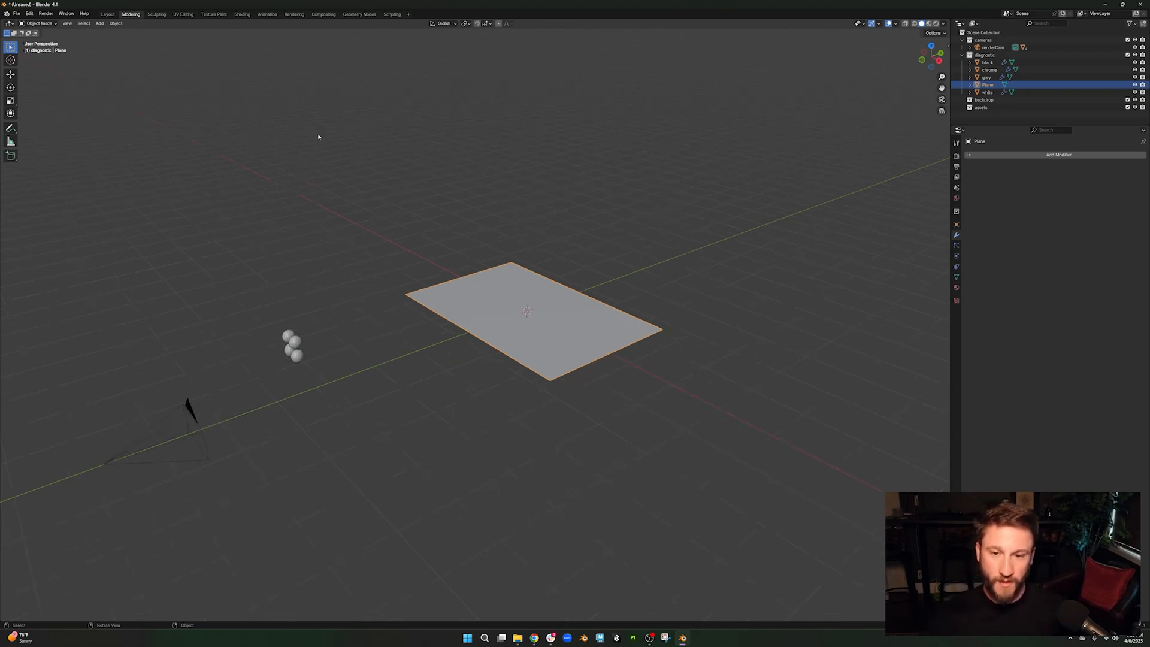
{"action": "middle_click_drag", "start_coordinate": [363, 229], "coordinate": [374, 220]}
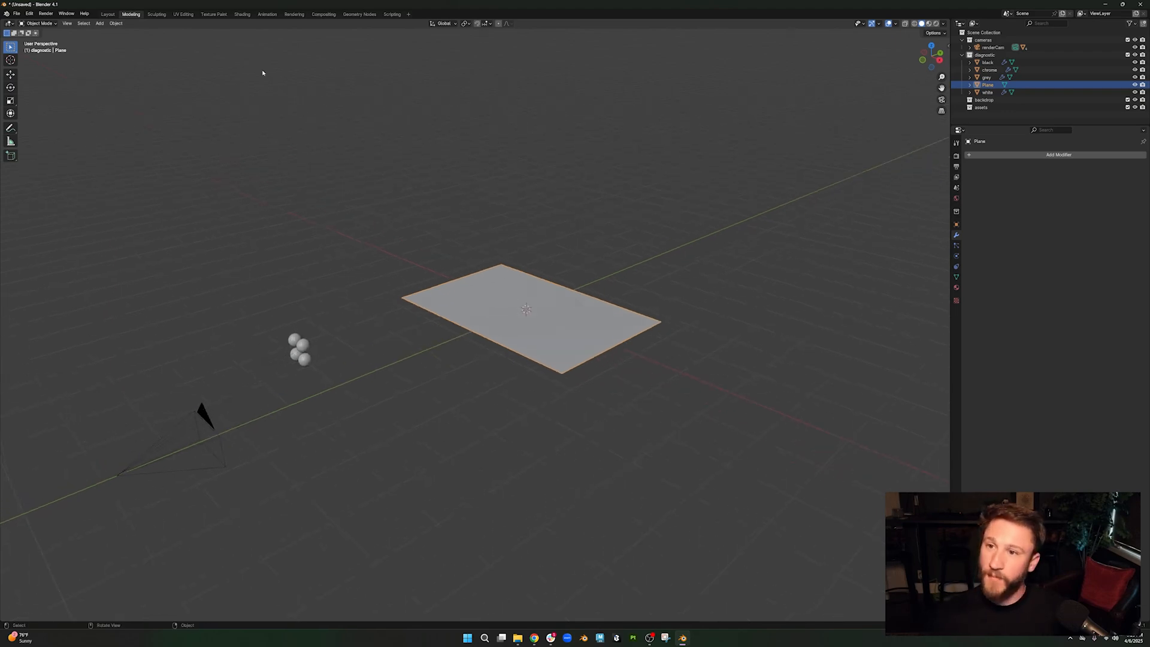
- In UV Editing, project the plane's face UVs from the top view
{"action": "left_click", "coordinate": [184, 15]}
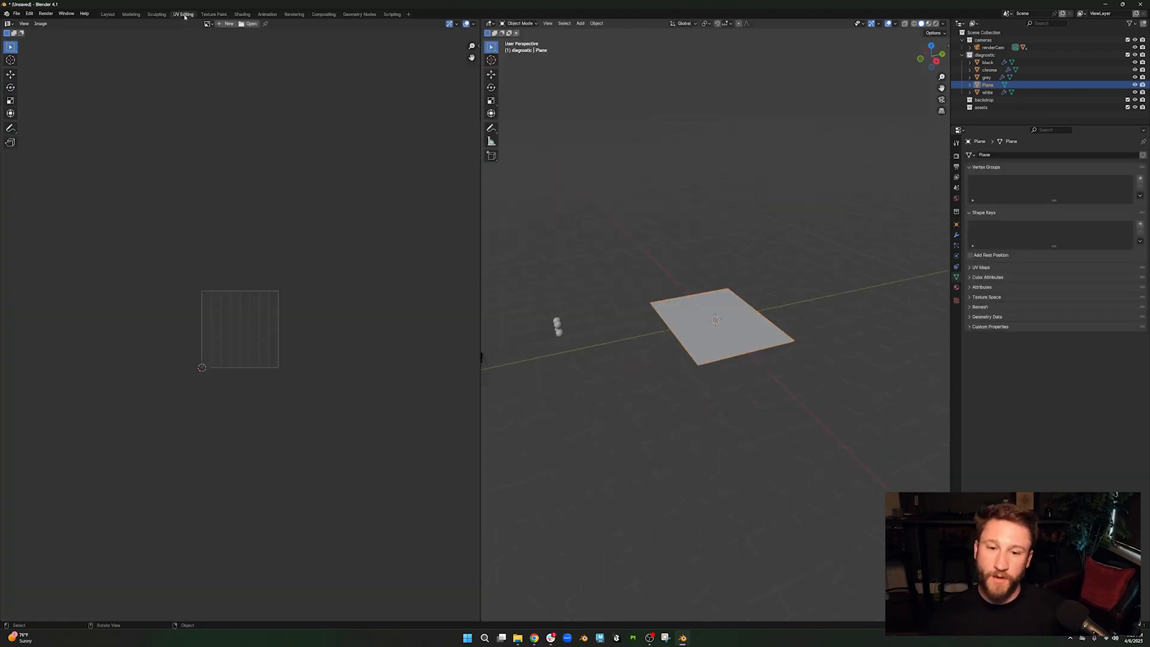
{"action": "left_click", "coordinate": [931, 45]}
{"action": "scroll", "coordinate": [730, 359], "scroll_direction": "up", "scroll_amount": 3}
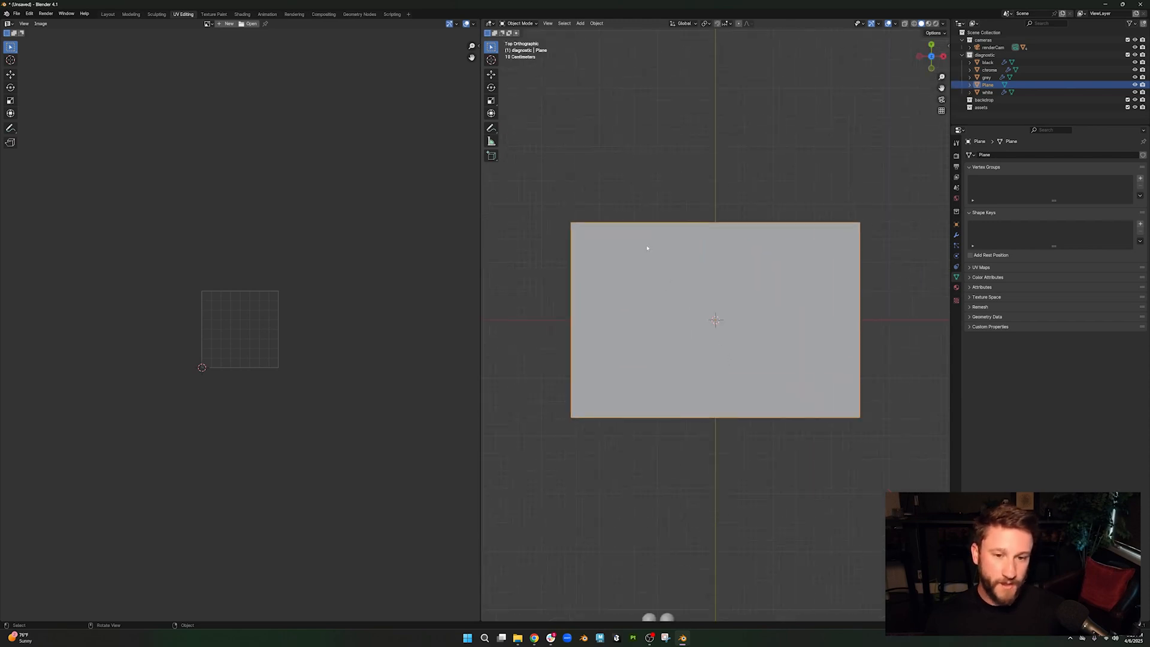
{"action": "key", "text": "Tab"}
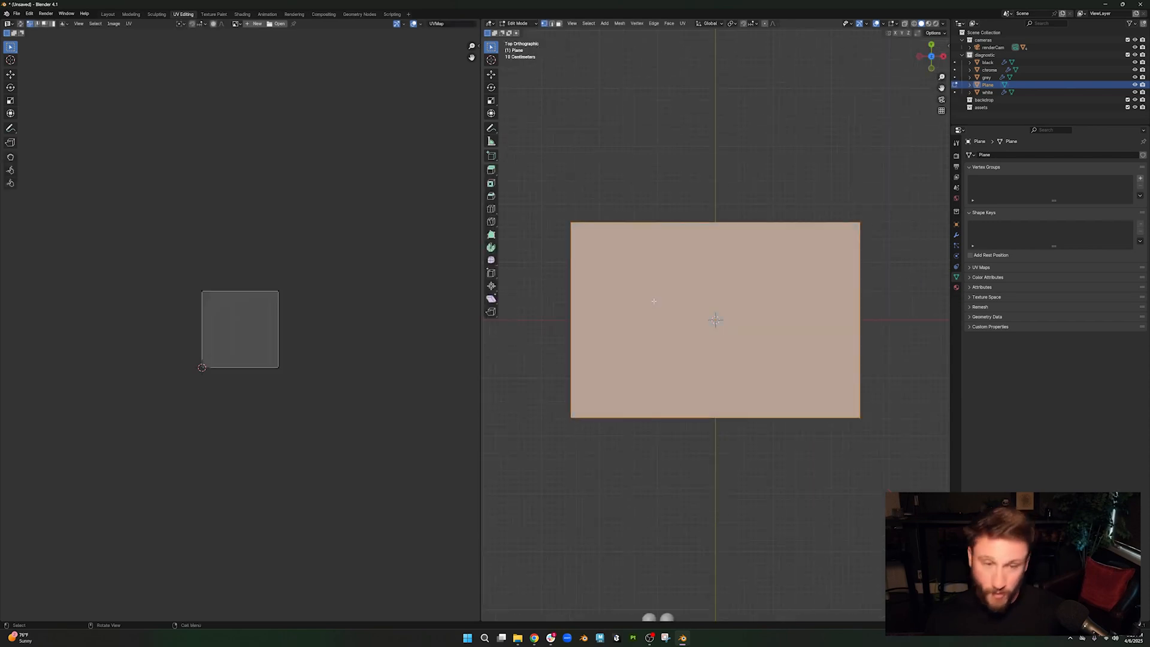
{"action": "left_click", "coordinate": [559, 24]}
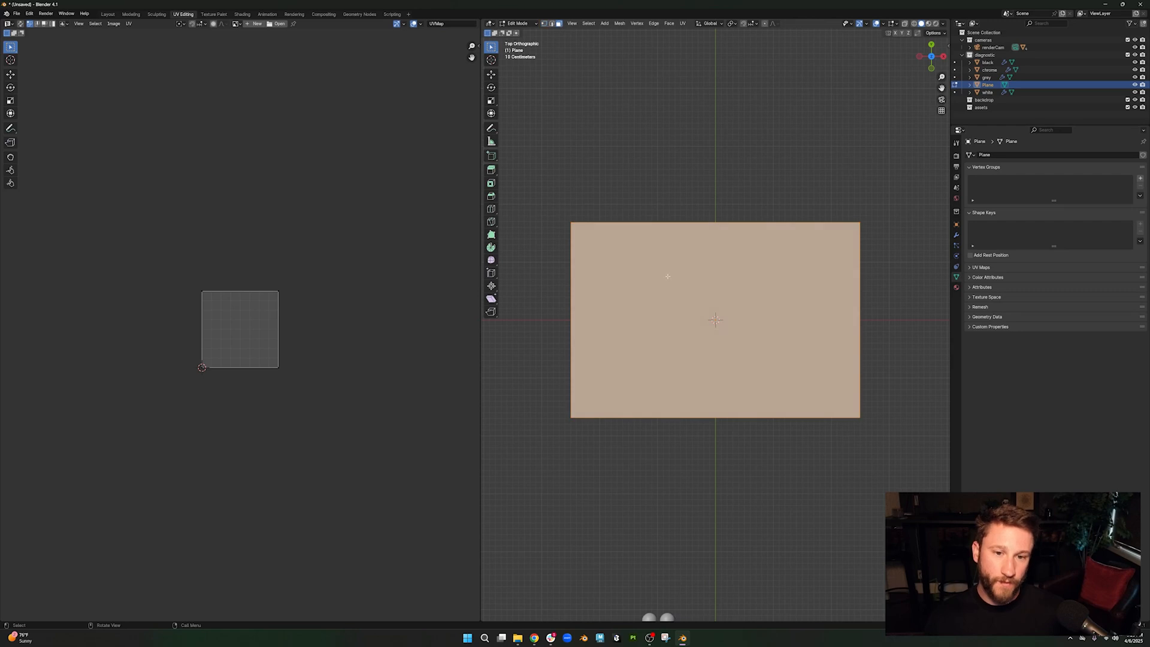
{"action": "left_click", "coordinate": [749, 279]}
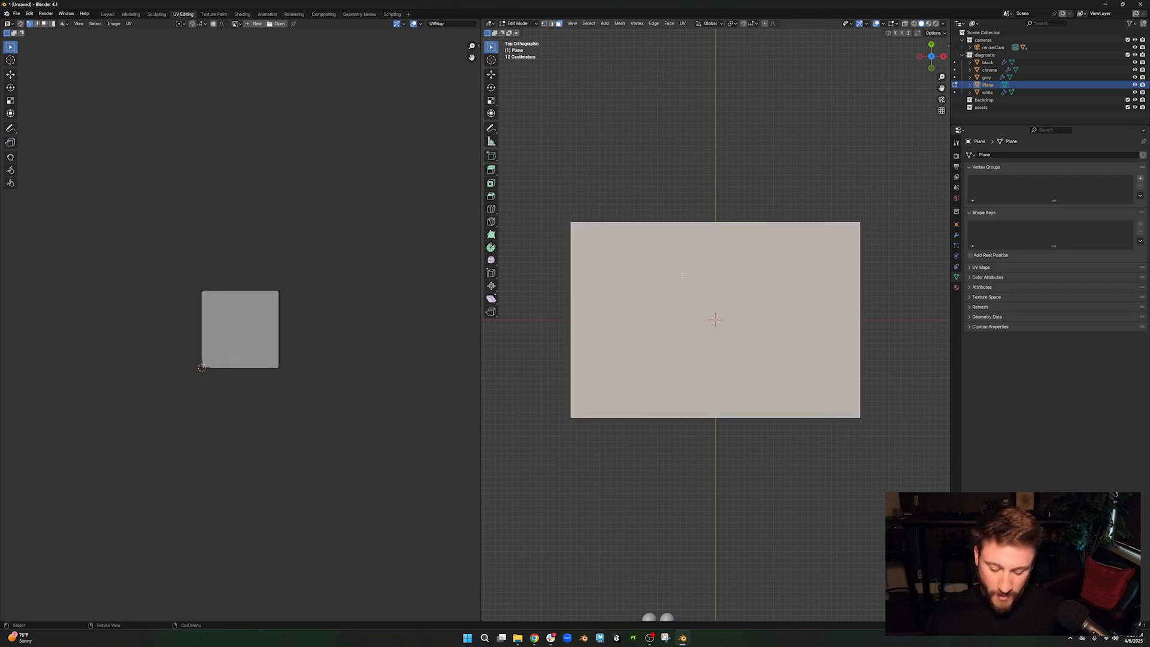
{"action": "key", "text": "u"}
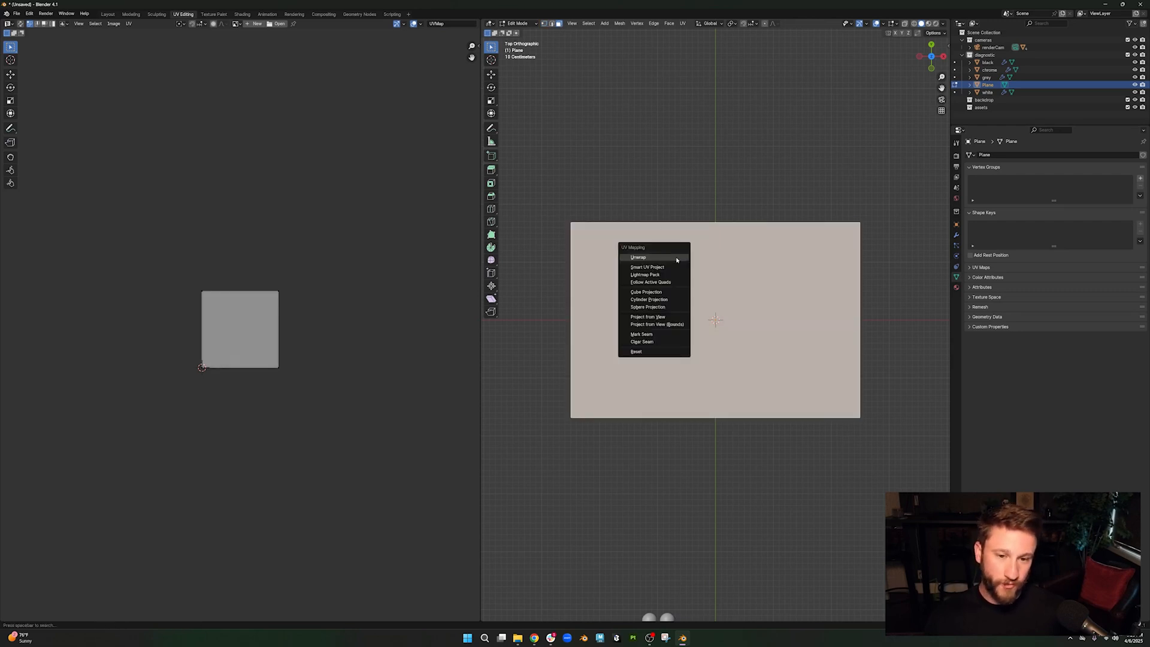
{"action": "left_click", "coordinate": [651, 317]}
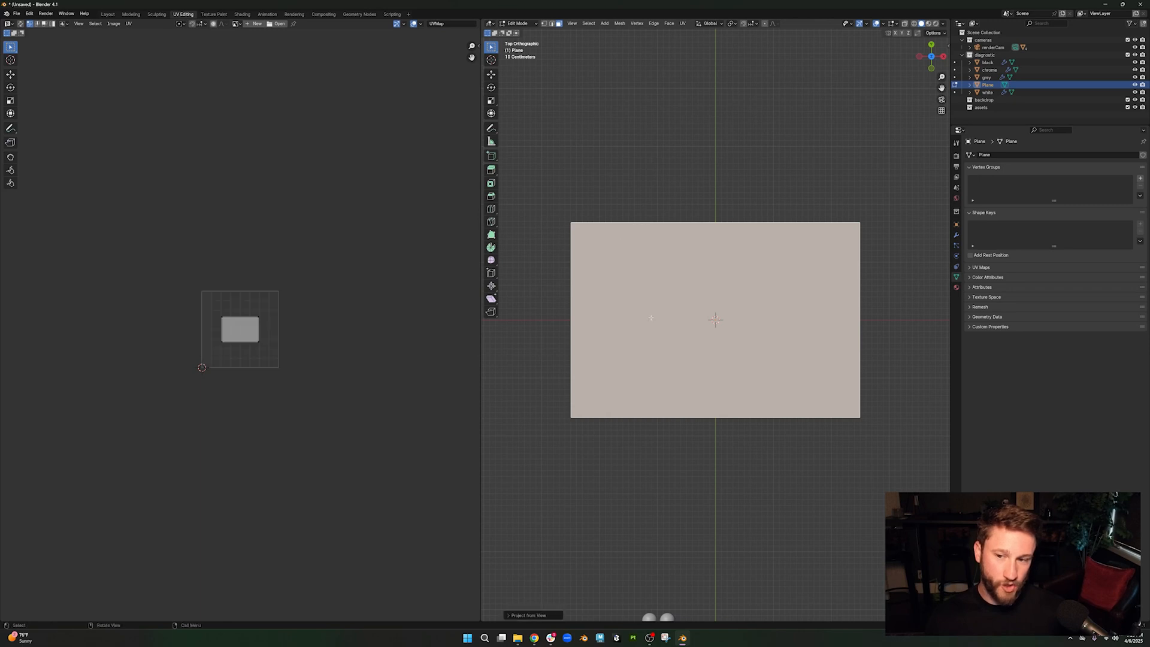
- Scale the UV island up to span the full width of the UV space
{"action": "scroll", "coordinate": [122, 281], "scroll_direction": "up", "scroll_amount": 7}
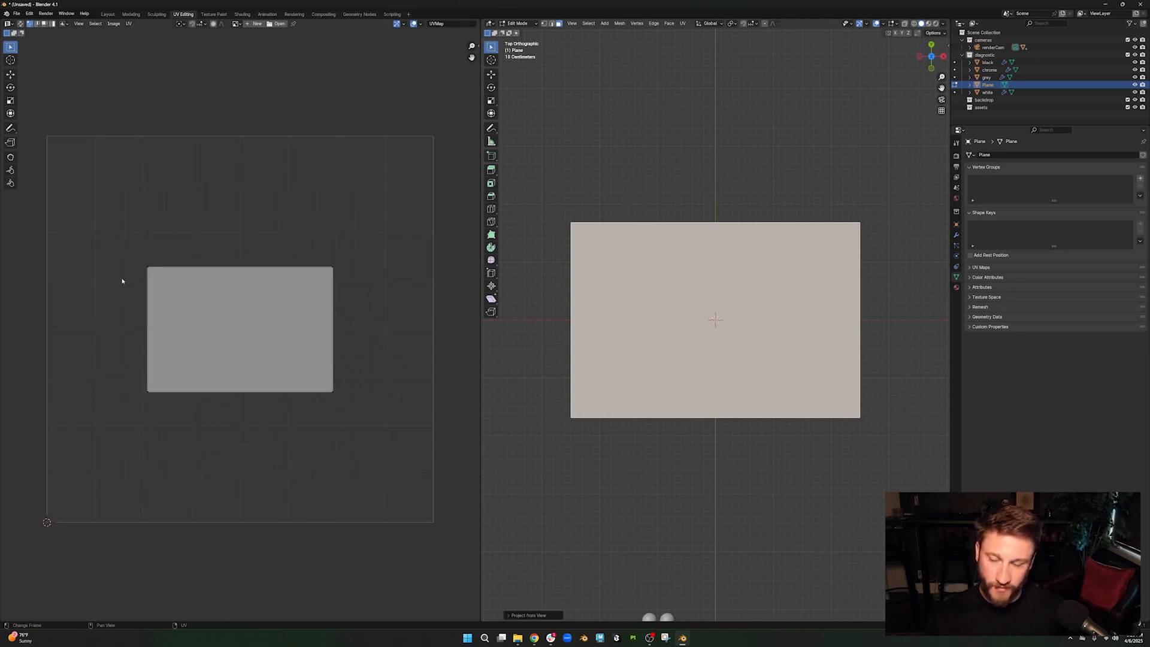
{"action": "left_click_drag", "start_coordinate": [112, 217], "coordinate": [418, 465]}
{"action": "key", "text": "s"}
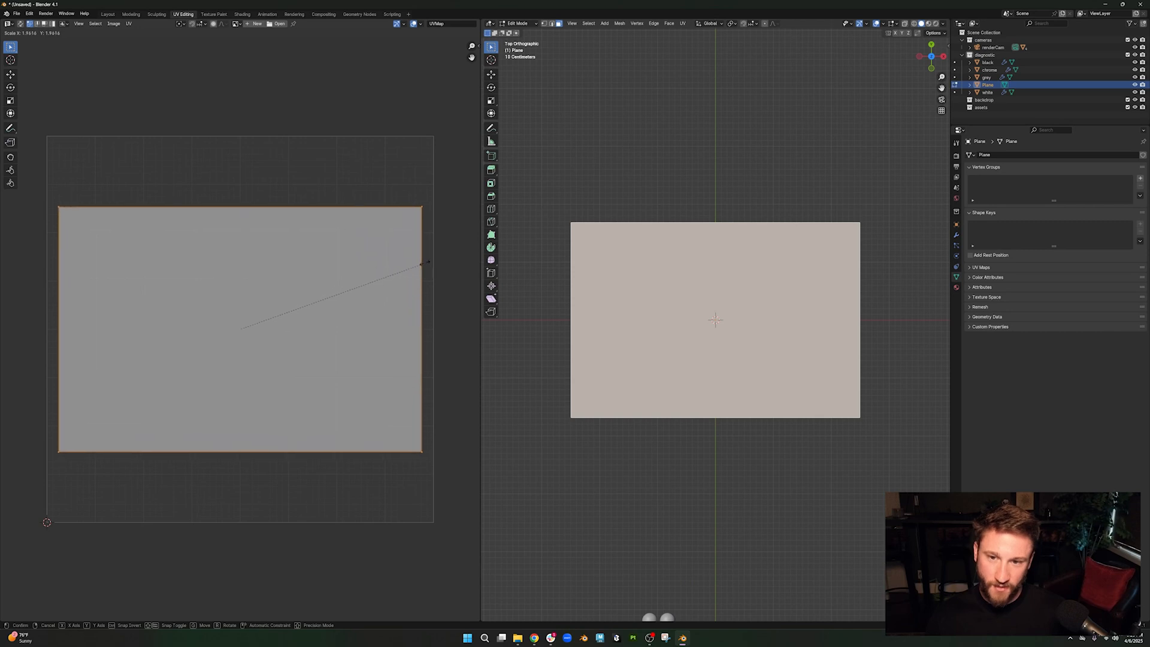
{"action": "left_click", "coordinate": [431, 260]}
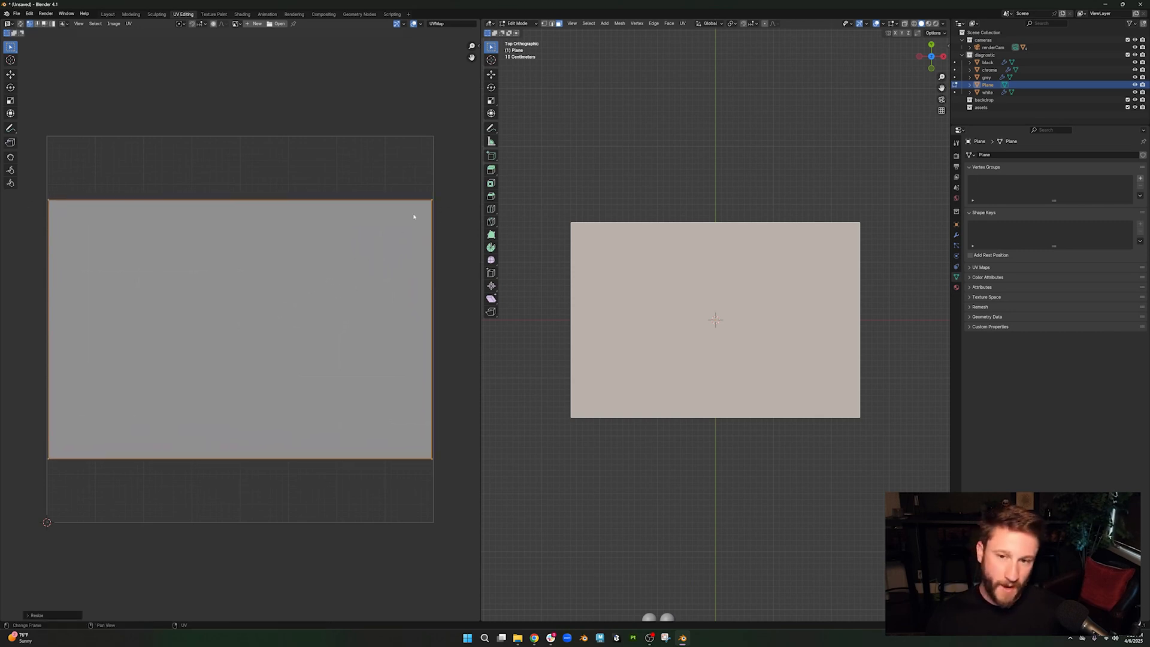
{"action": "left_click", "coordinate": [424, 97]}
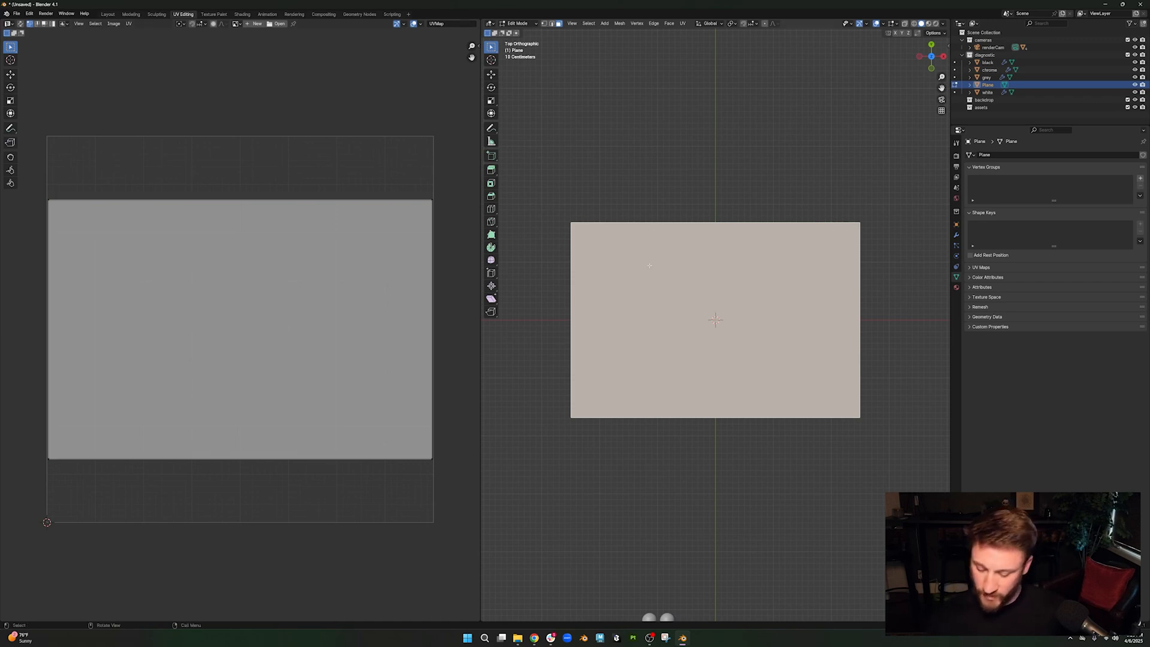
{"action": "key", "text": "Tab"}
{"action": "middle_click_drag", "start_coordinate": [612, 247], "coordinate": [752, 306]}
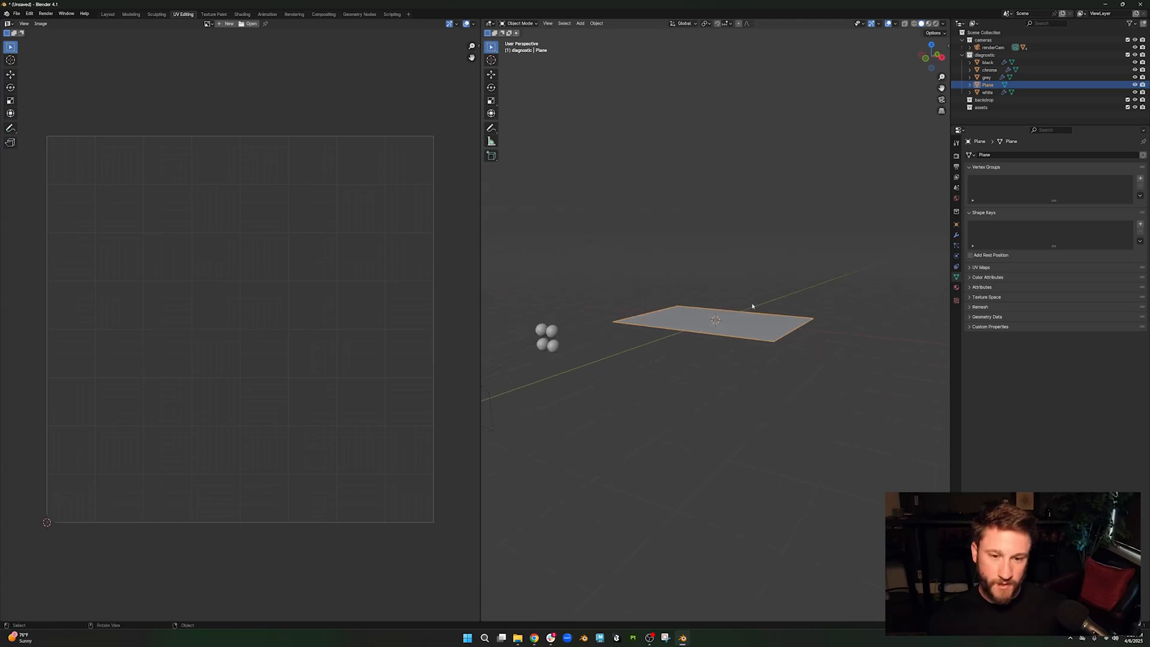
{"action": "middle_click_drag", "start_coordinate": [580, 279], "coordinate": [695, 264]}
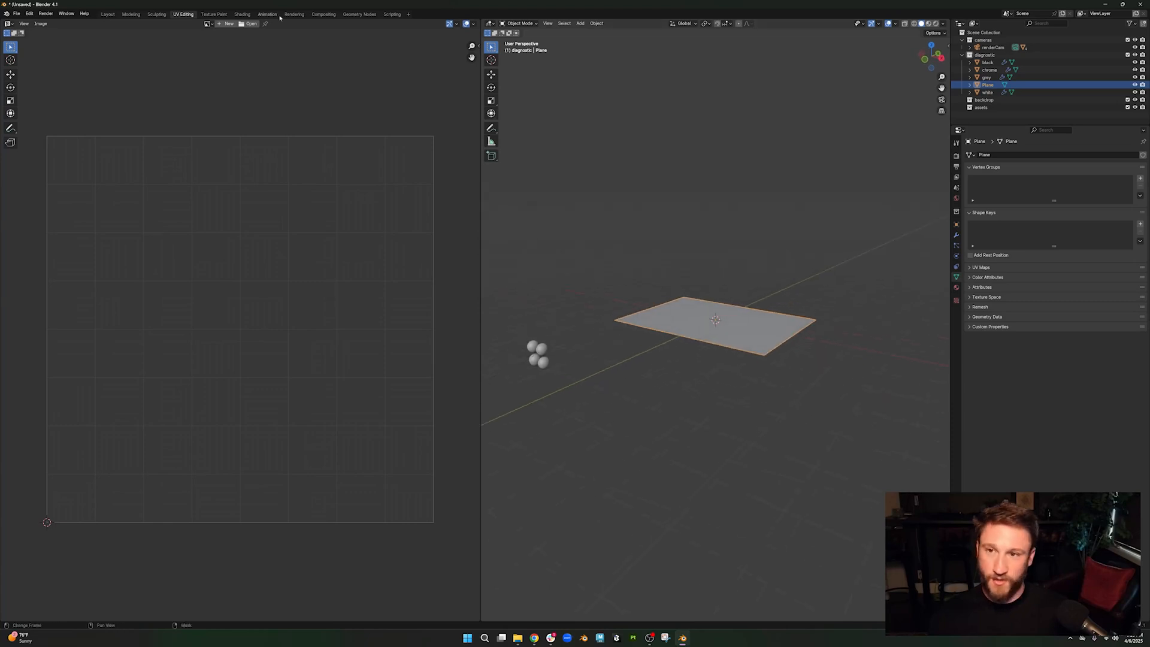
- Create a new material for the plane named colorChart_mat
{"action": "left_click", "coordinate": [242, 14]}
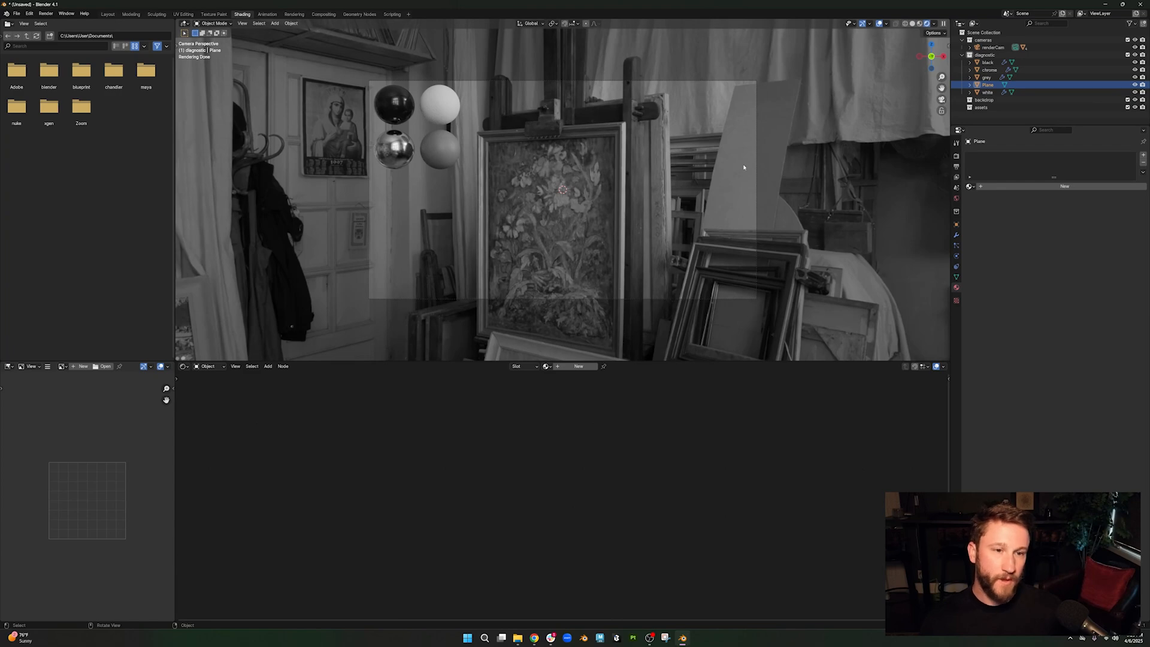
{"action": "middle_click_drag", "start_coordinate": [744, 167], "coordinate": [590, 196]}
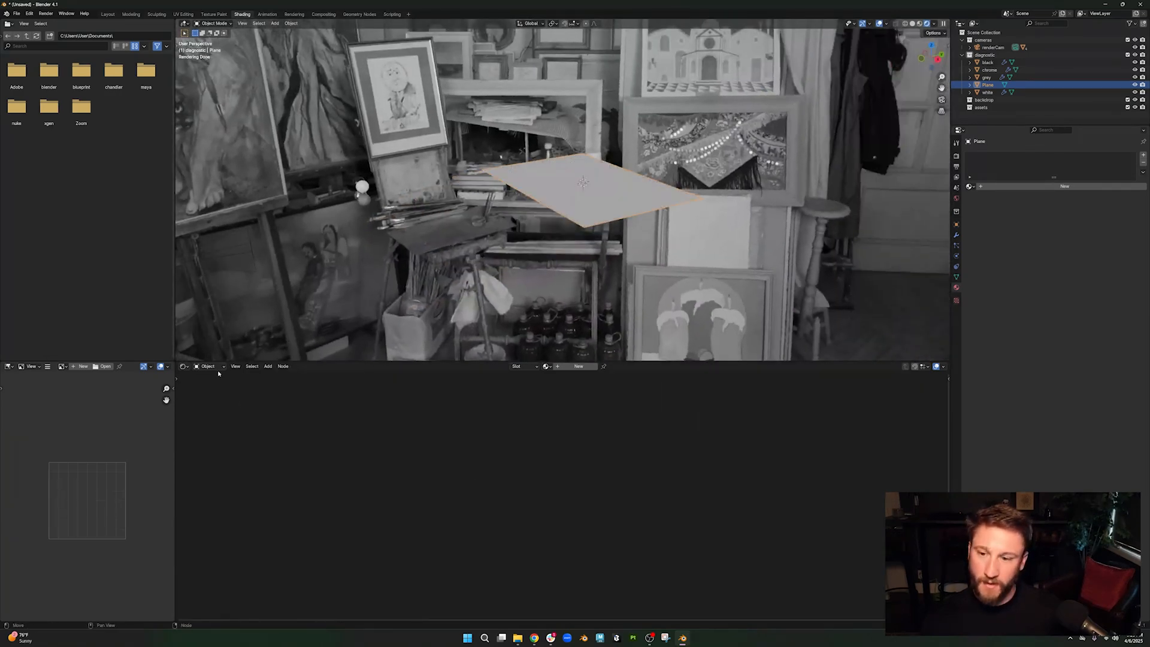
{"action": "left_click", "coordinate": [1055, 187]}
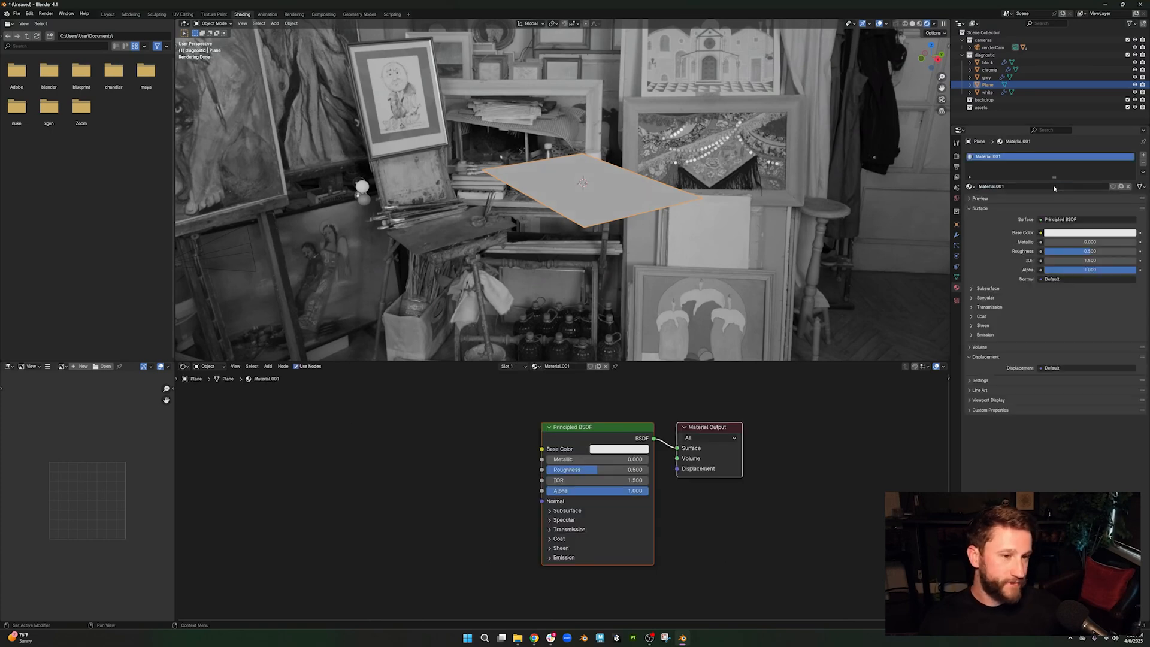
{"action": "double_click", "coordinate": [992, 186]}
{"action": "type", "text": "color"}
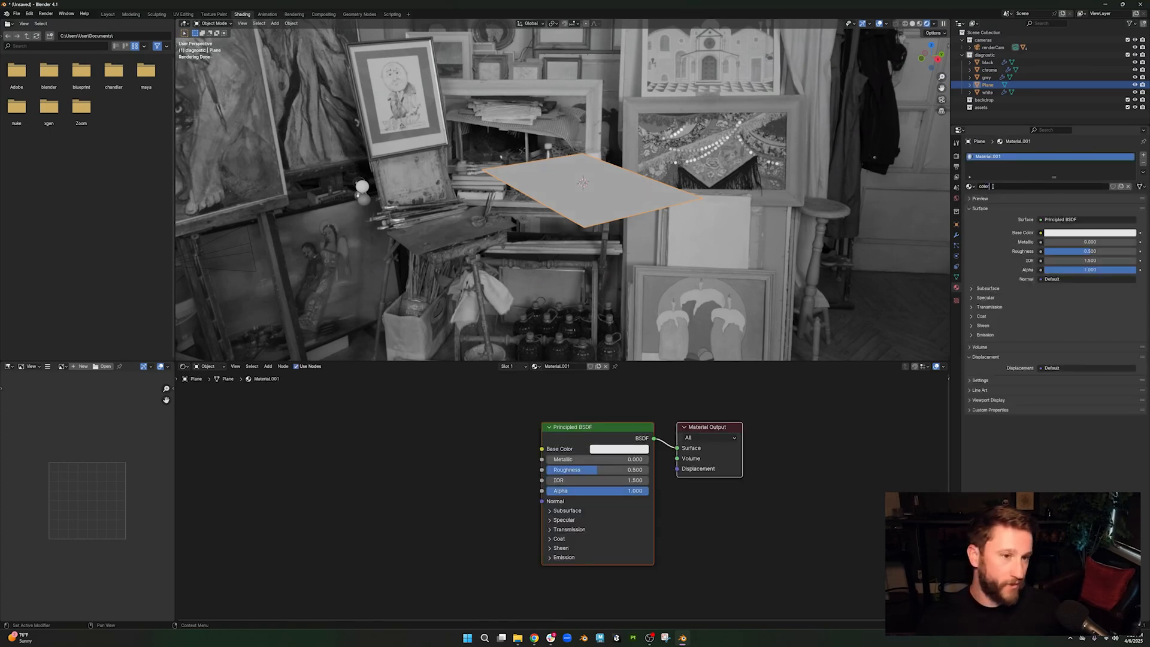
{"action": "type", "text": "Chart"}
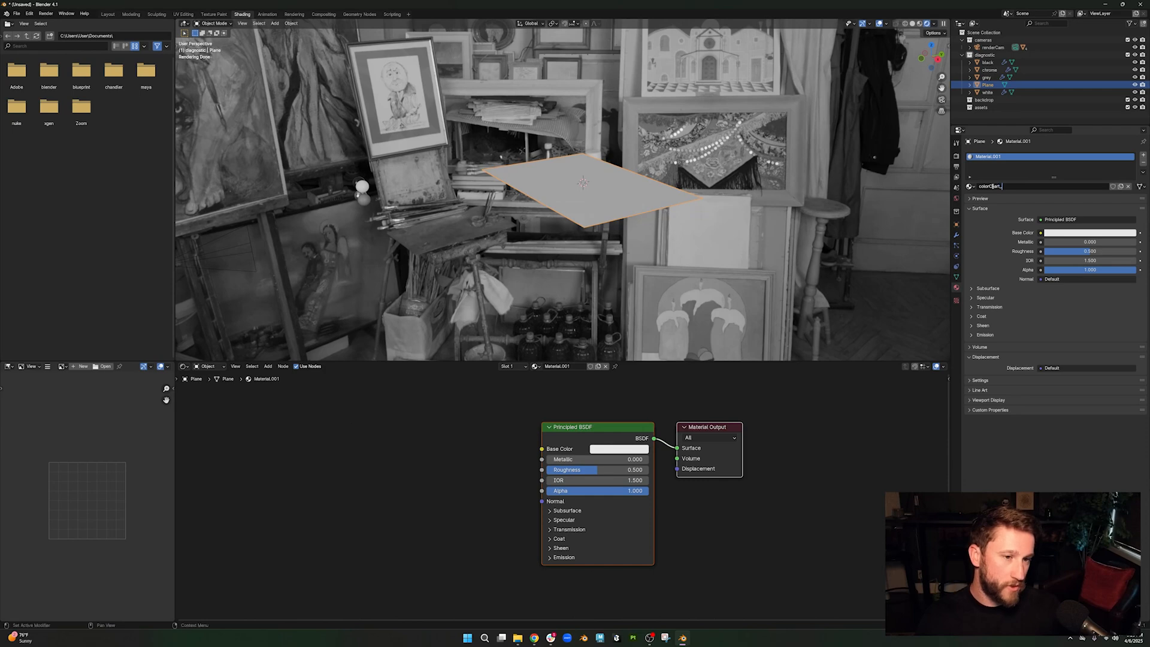
{"action": "type", "text": "_mat"}
{"action": "key", "text": "Return"}
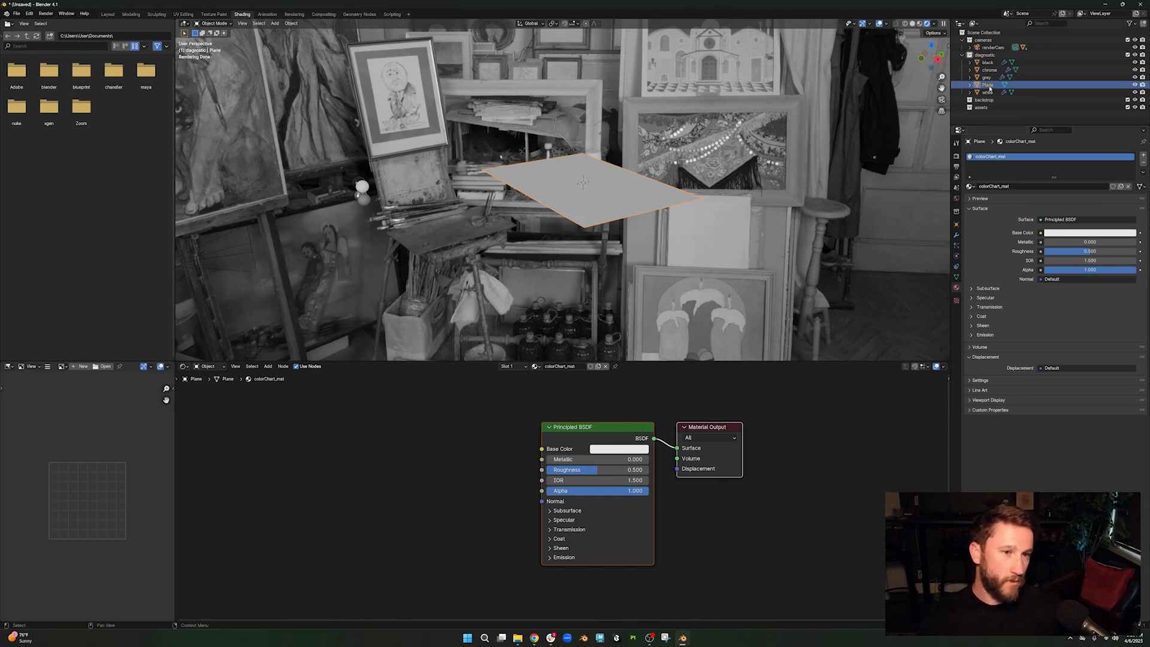
- Rename the Plane object to colorChart
{"action": "double_click", "coordinate": [988, 84]}
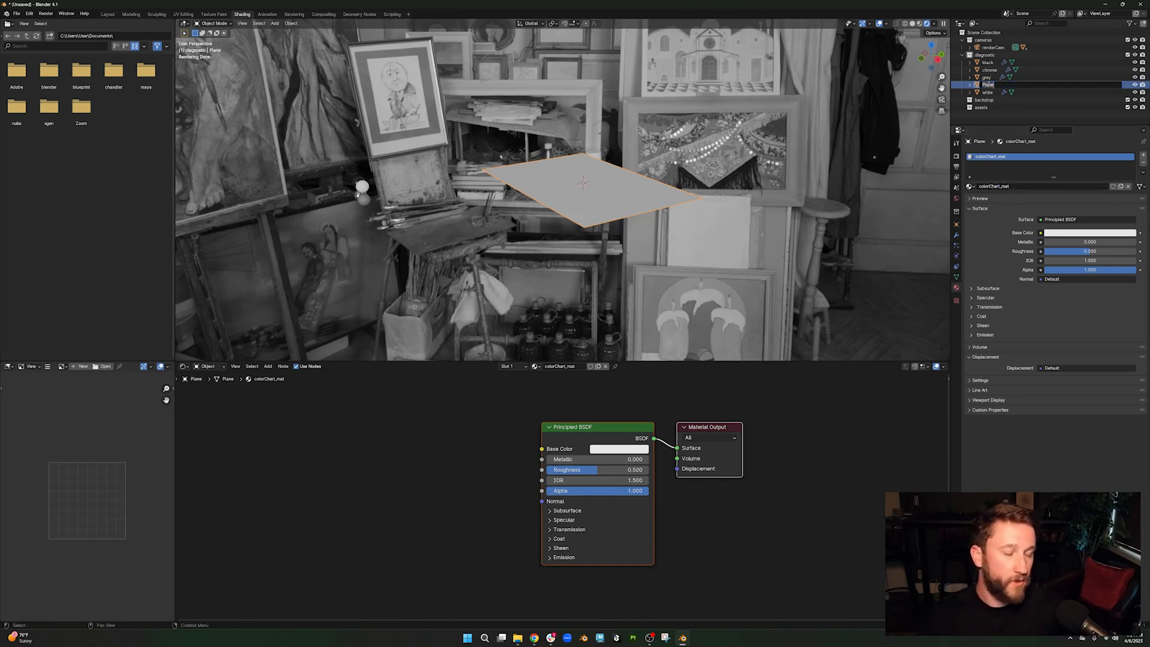
{"action": "type", "text": "colorChart"}
{"action": "key", "text": "Return"}
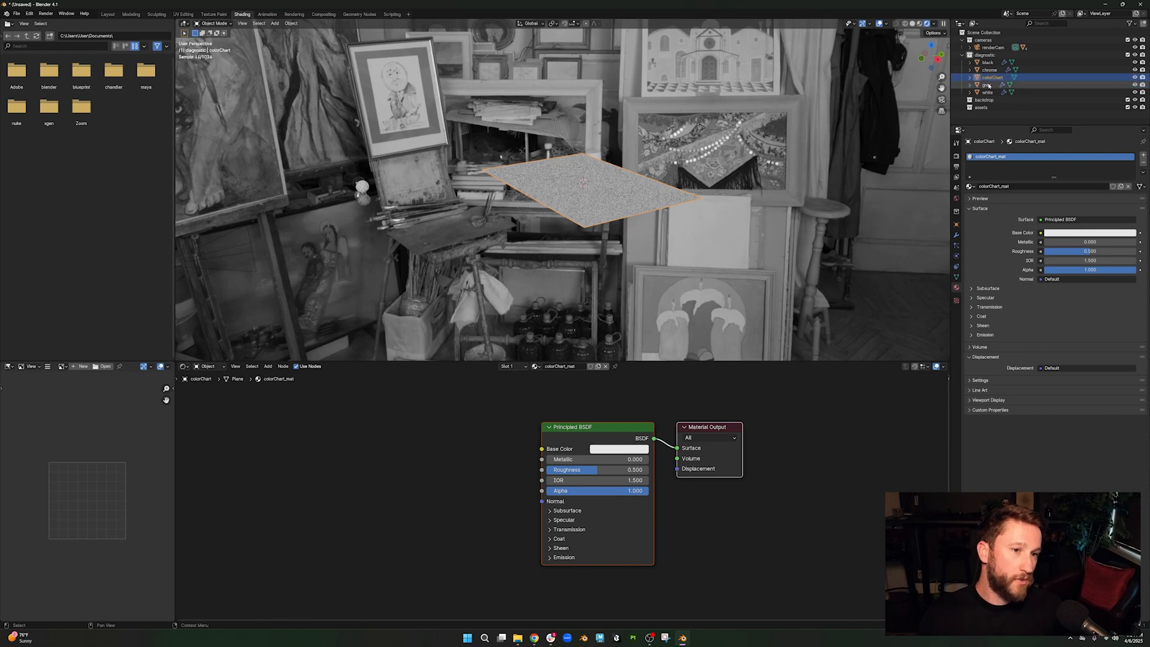
{"action": "left_click", "coordinate": [587, 429]}
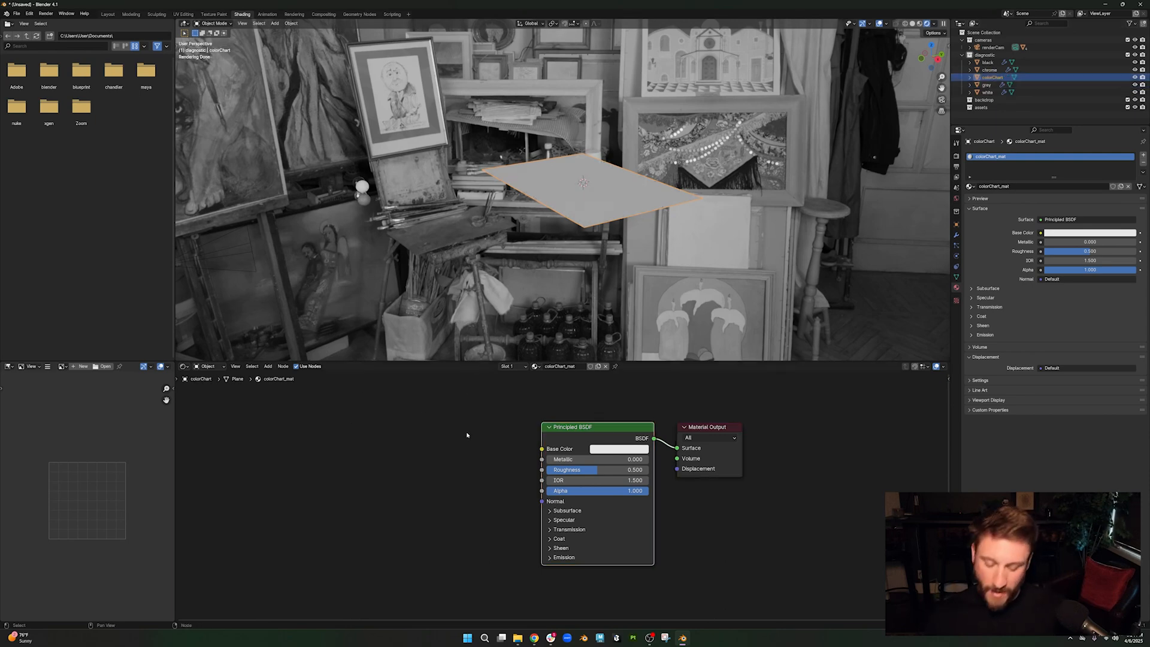
- Add an Image Texture node with Texture Coordinate and Mapping nodes
{"action": "key", "text": "shift+a"}
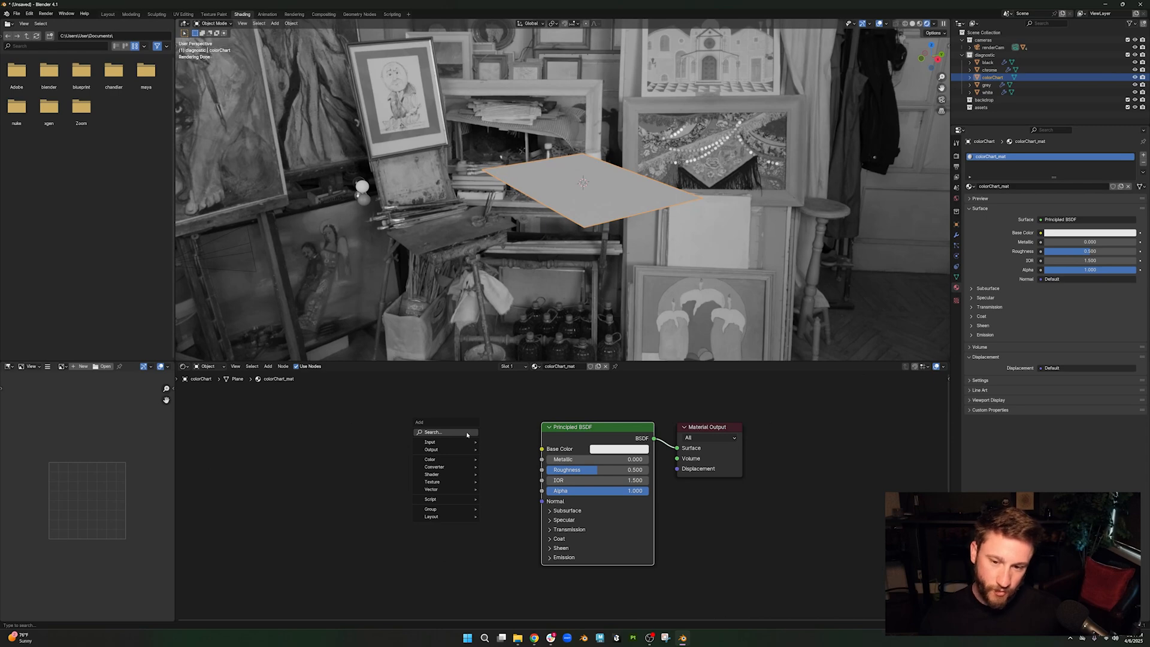
{"action": "type", "text": "im"}
{"action": "key", "text": "Return"}
{"action": "left_click", "coordinate": [374, 409]}
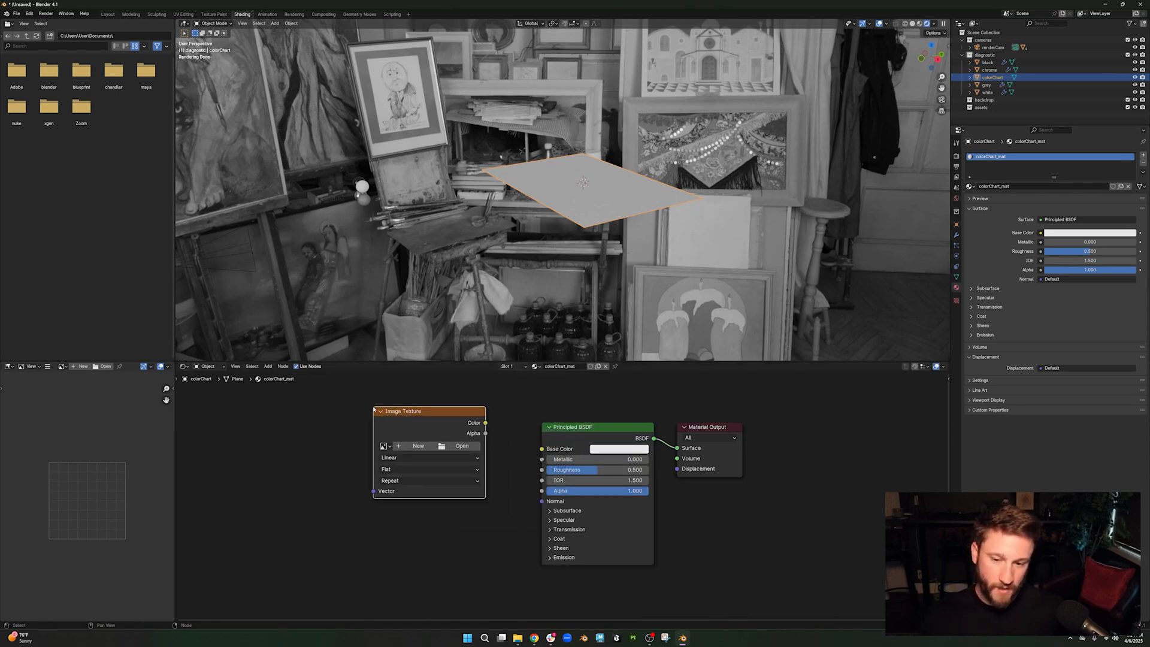
{"action": "key", "text": "ctrl+t"}
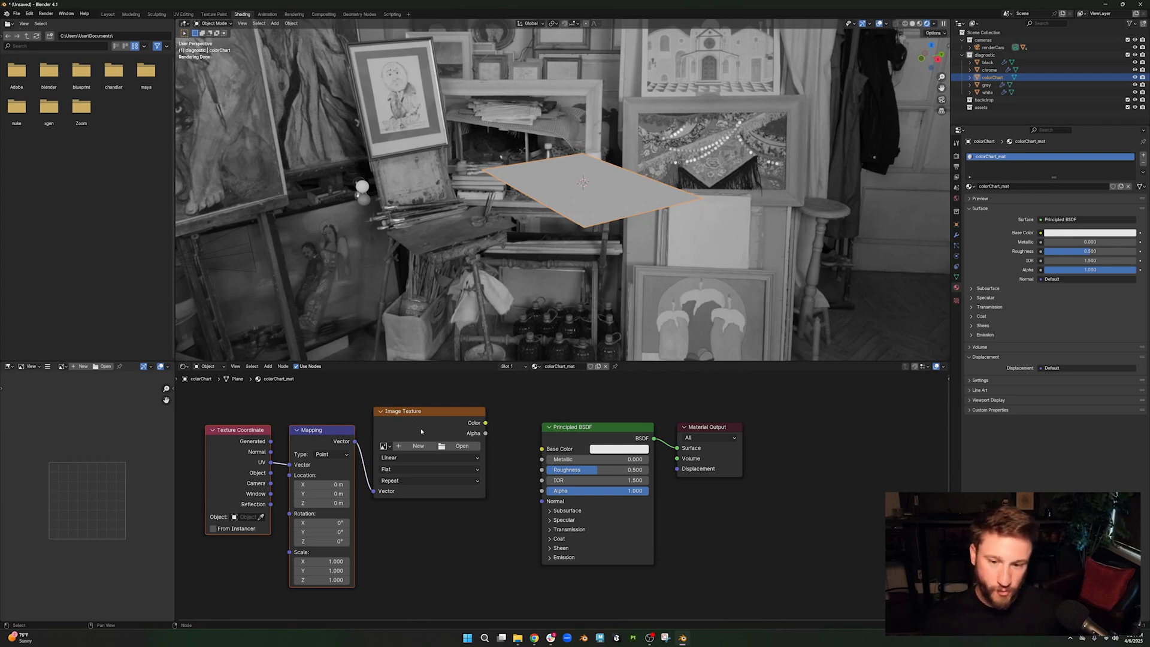
- Load colorchecker.png into the texture and link its Color to Base Color
{"action": "left_click", "coordinate": [462, 446]}
{"action": "left_click", "coordinate": [317, 277]}
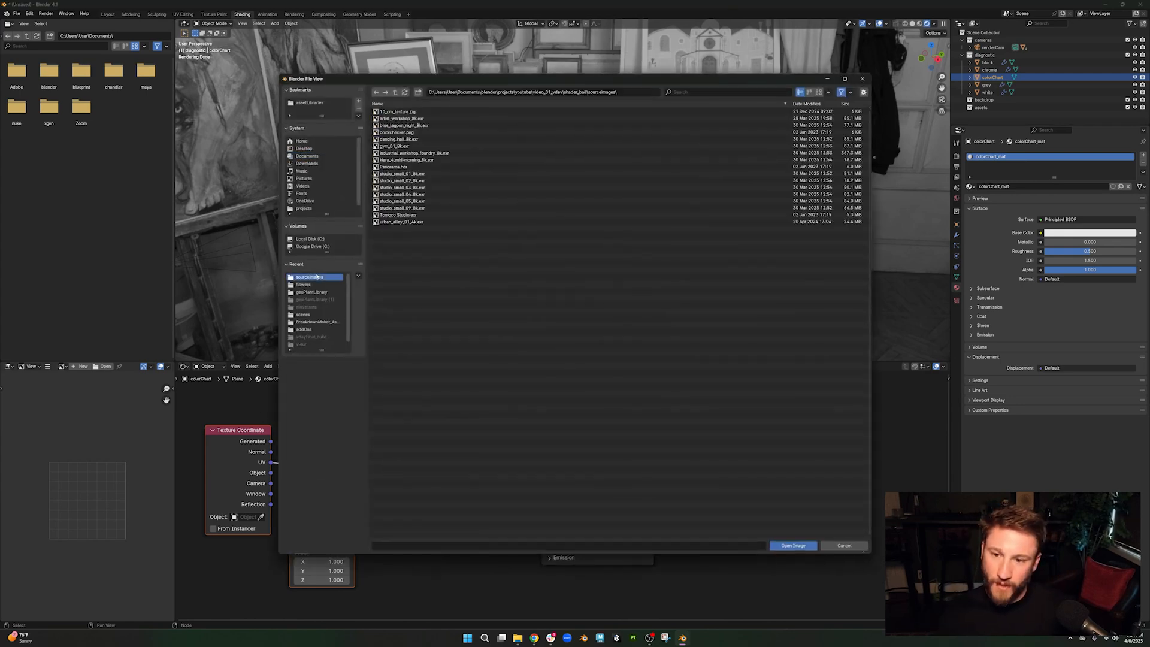
{"action": "left_click", "coordinate": [392, 132]}
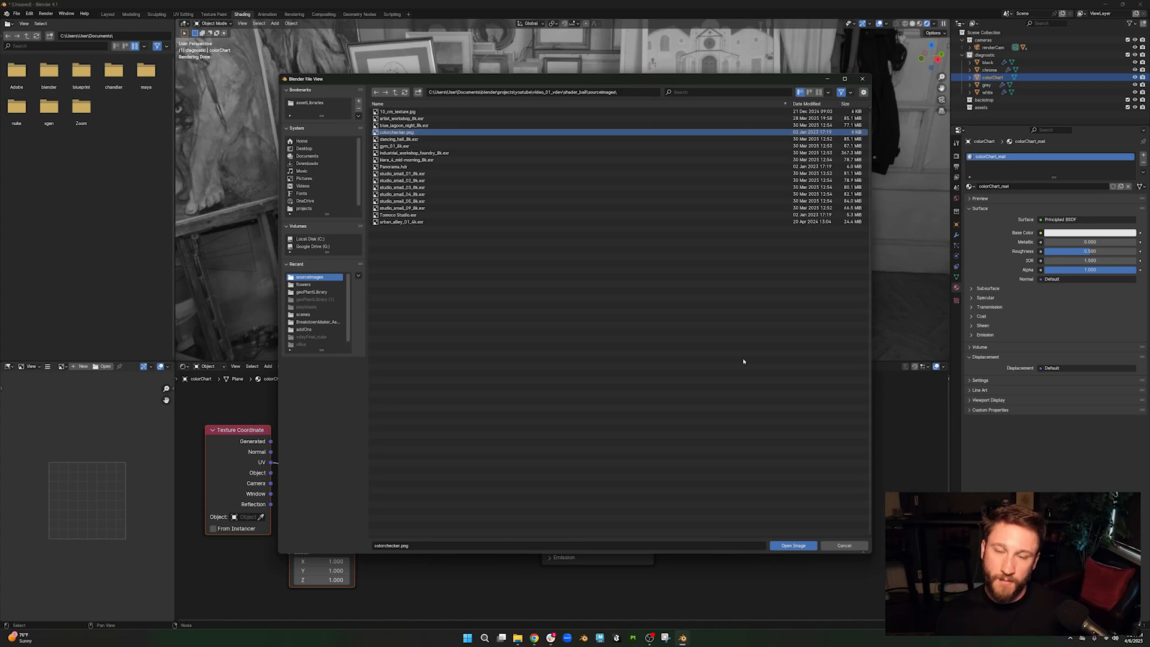
{"action": "left_click", "coordinate": [791, 546]}
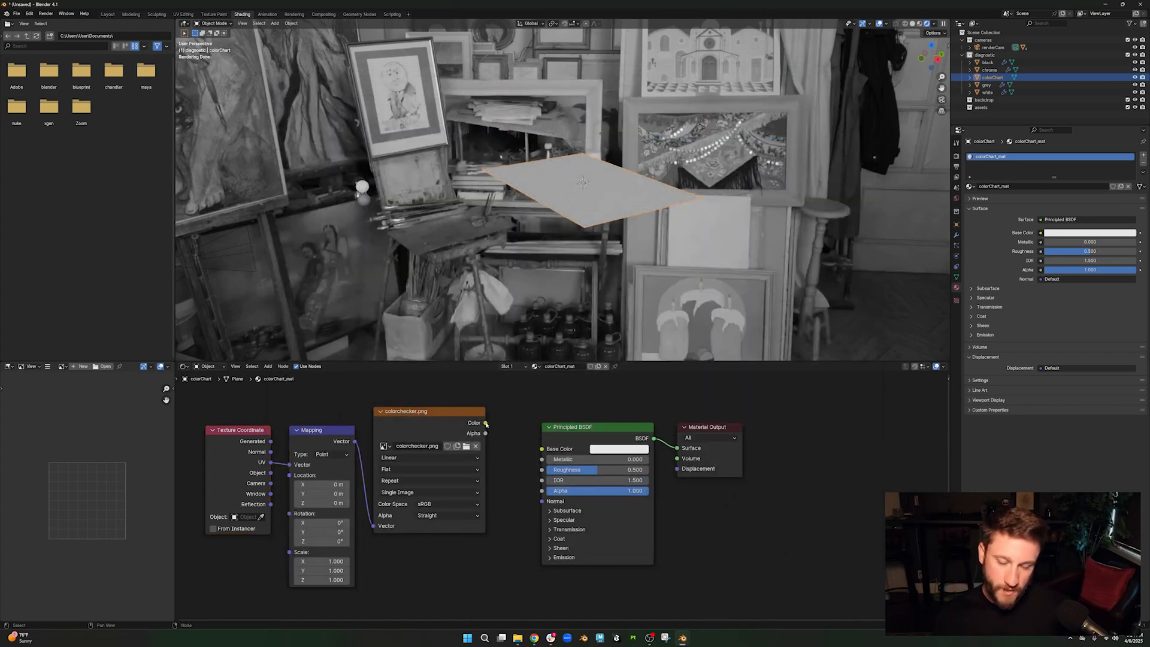
{"action": "left_click_drag", "start_coordinate": [486, 424], "coordinate": [545, 453]}
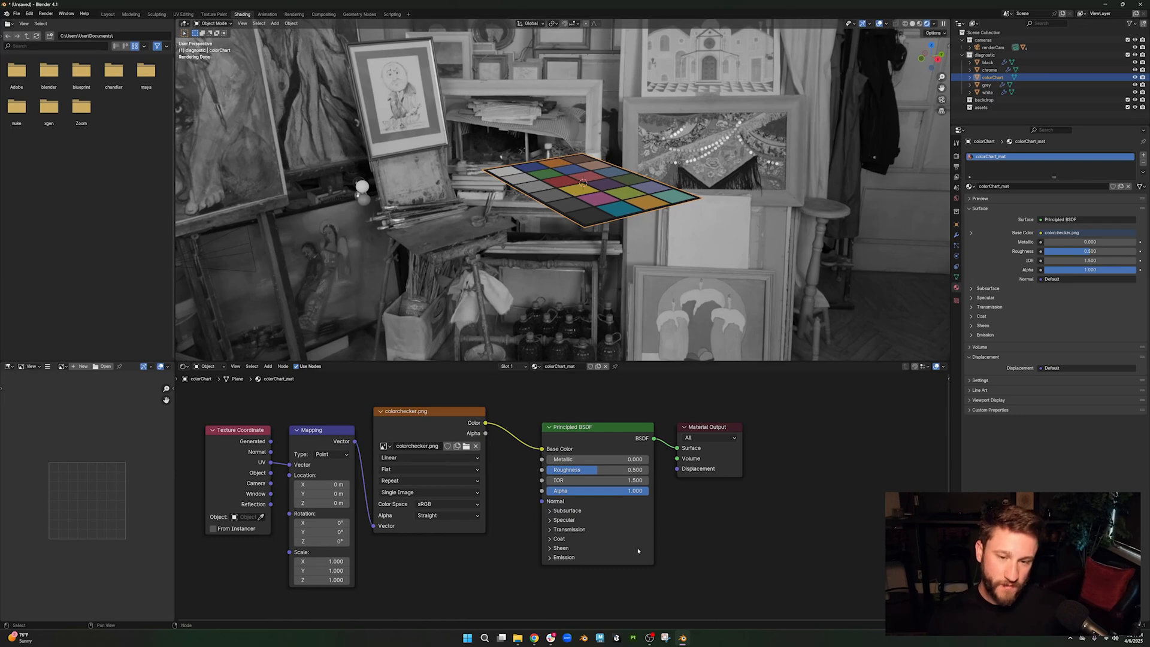
- Set the Principled BSDF Specular IOR Level to 0
{"action": "left_click", "coordinate": [563, 520]}
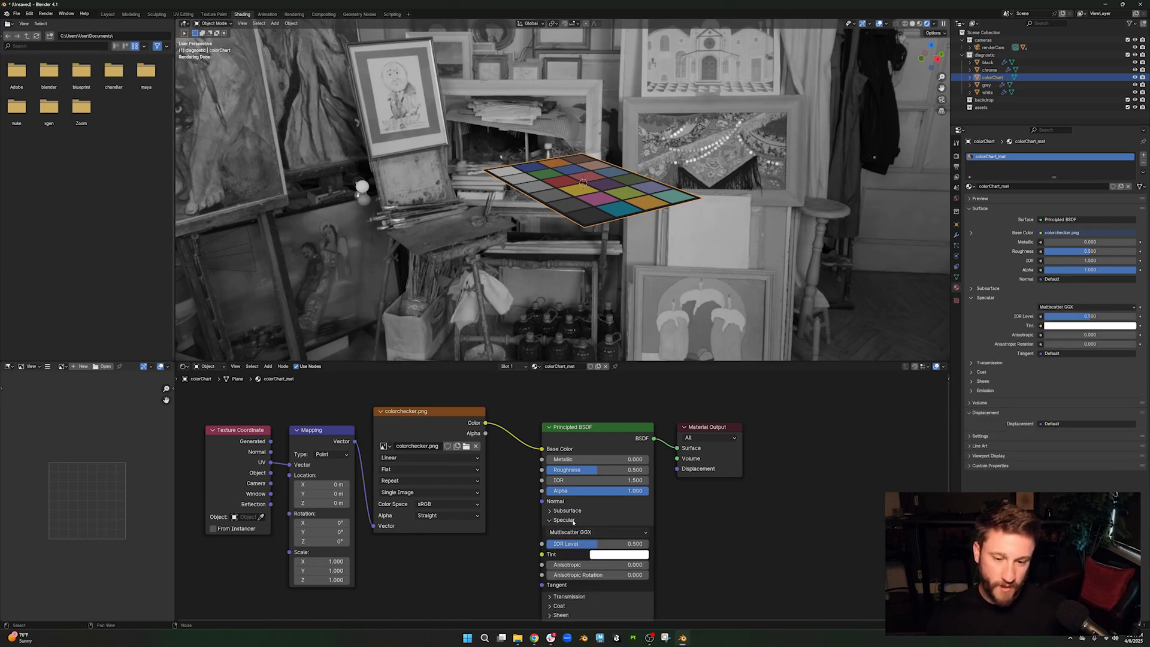
{"action": "left_click", "coordinate": [635, 544]}
{"action": "type", "text": "0"}
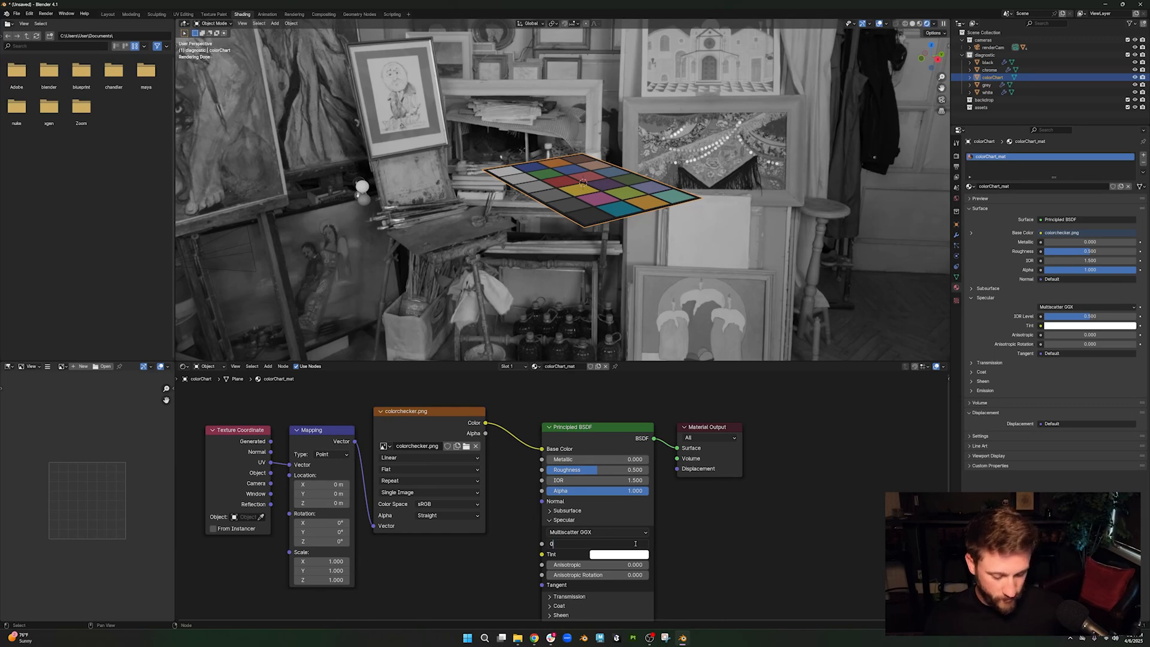
{"action": "key", "text": "Return"}
{"action": "middle_click_drag", "start_coordinate": [611, 247], "coordinate": [612, 258]}
{"action": "left_click", "coordinate": [612, 258]}
{"action": "middle_click_drag", "start_coordinate": [644, 206], "coordinate": [523, 147]}
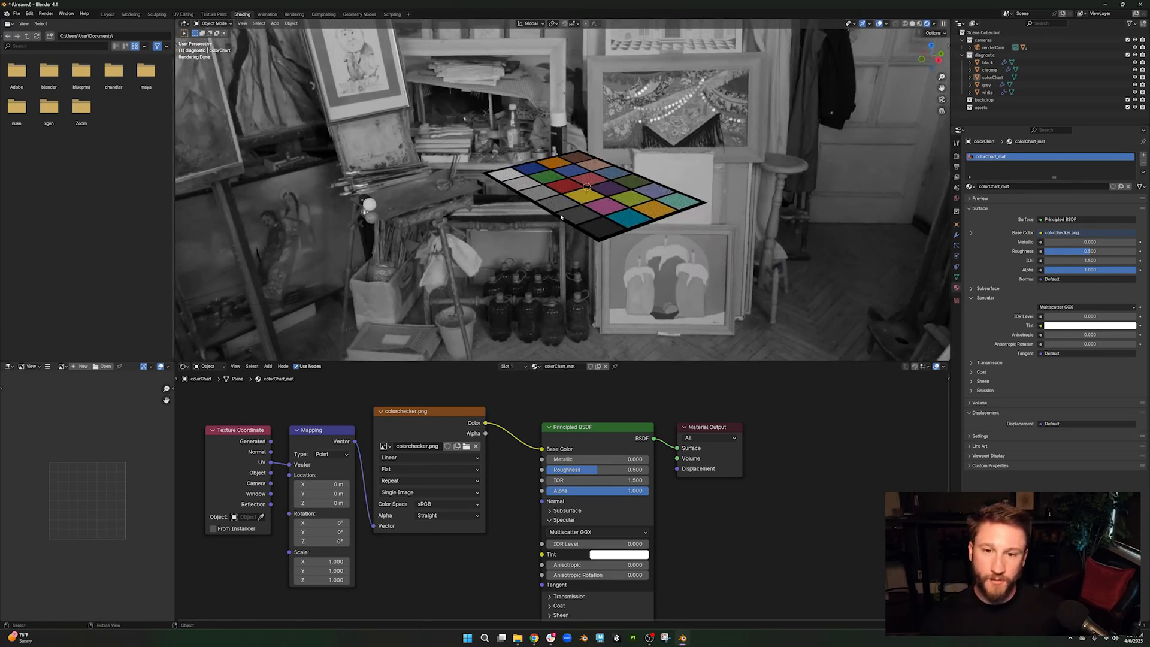
{"action": "left_click", "coordinate": [486, 174]}
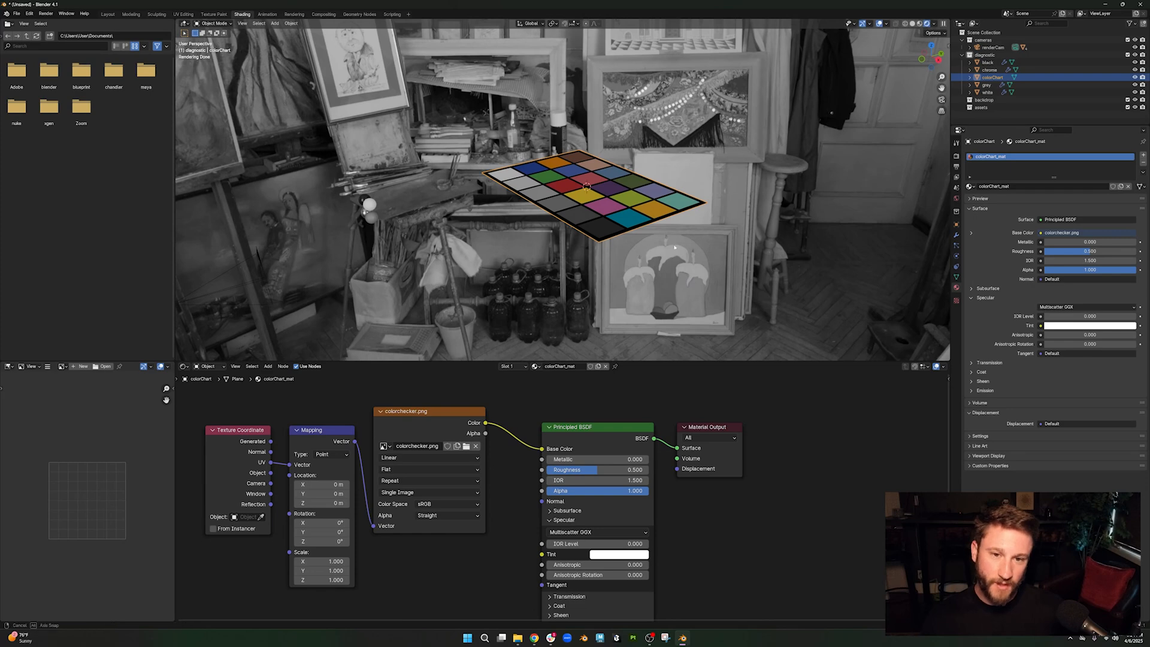
{"action": "middle_click_drag", "start_coordinate": [487, 111], "coordinate": [515, 119]}
- Raise the material's Roughness to 0.8
{"action": "left_click", "coordinate": [640, 469]}
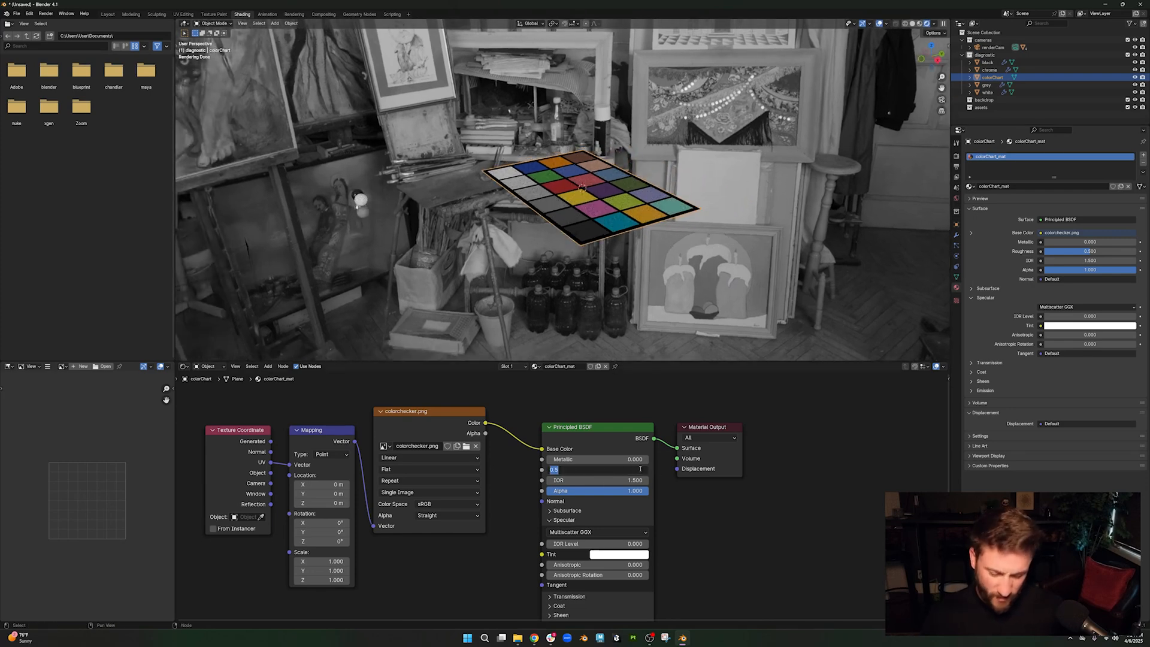
{"action": "key", "text": "BackSpace"}
{"action": "type", "text": "0.8"}
{"action": "key", "text": "Return"}
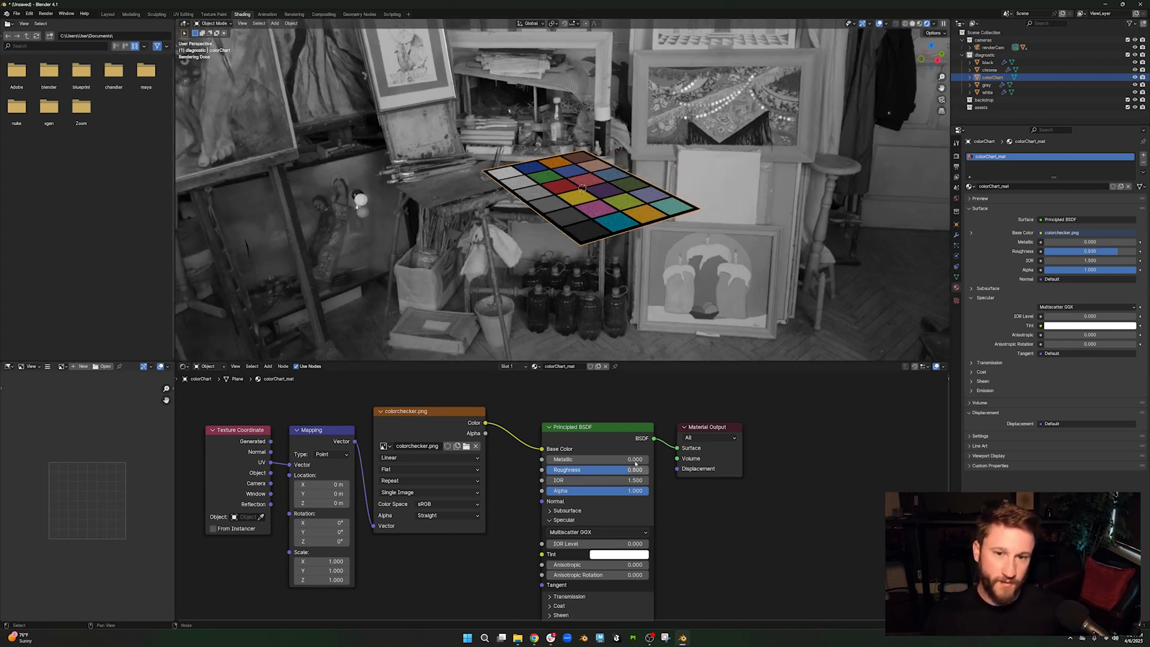
{"action": "middle_click_drag", "start_coordinate": [665, 270], "coordinate": [693, 259]}
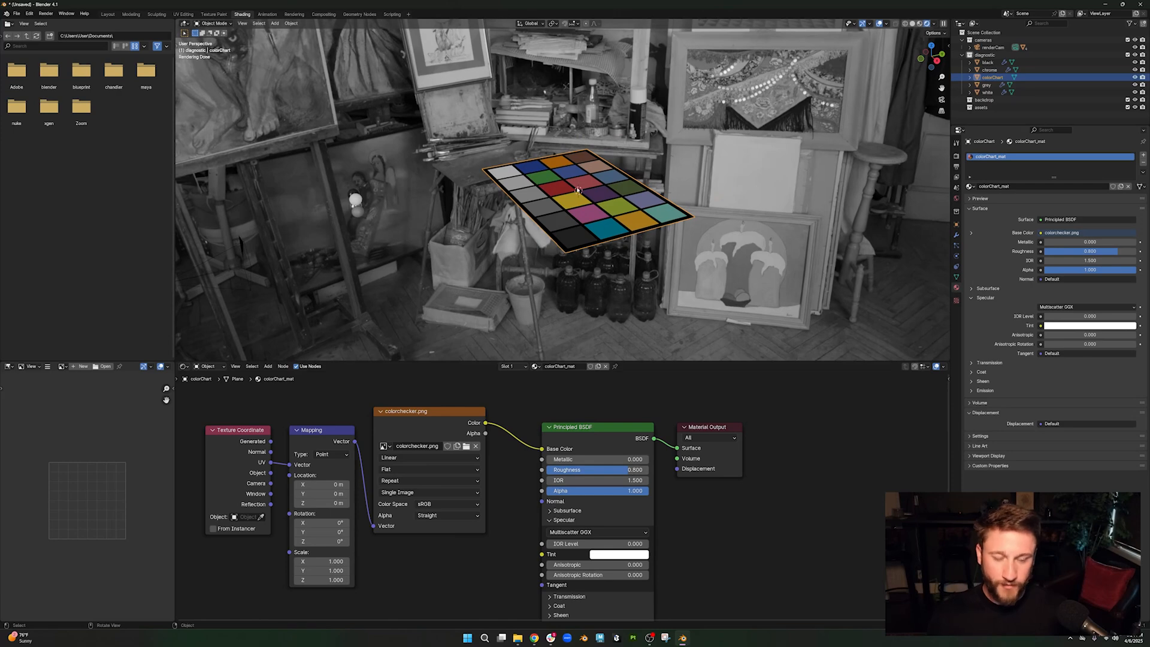
{"action": "scroll", "coordinate": [413, 210], "scroll_direction": "down", "scroll_amount": 2}
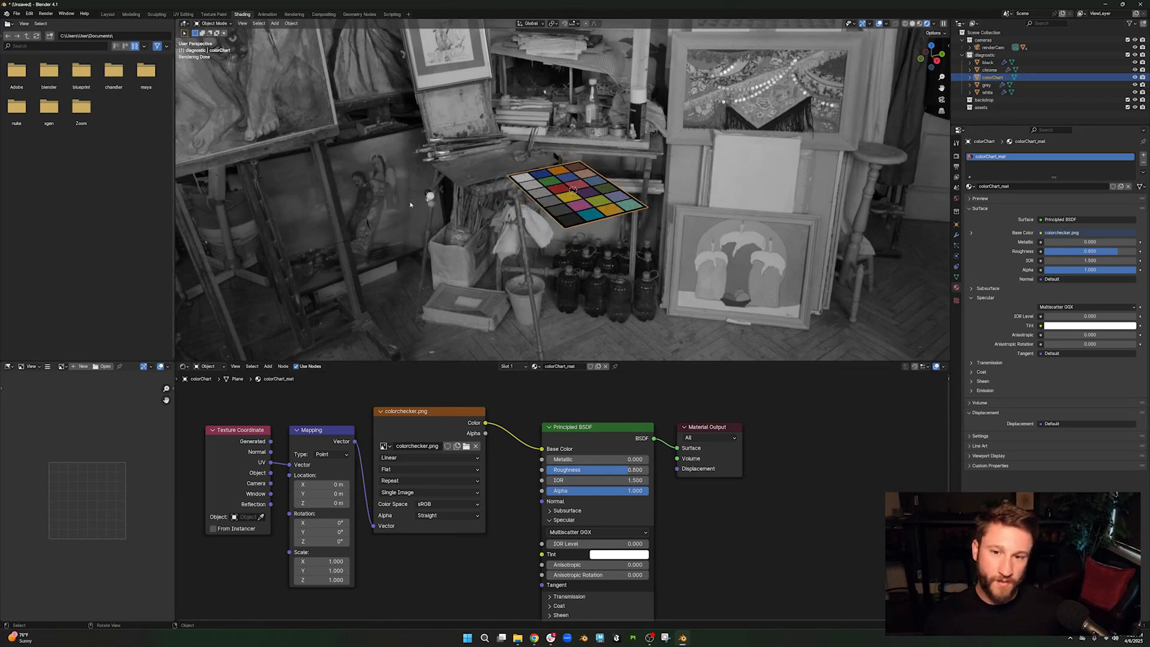
{"action": "middle_click_drag", "start_coordinate": [397, 239], "coordinate": [497, 246]}
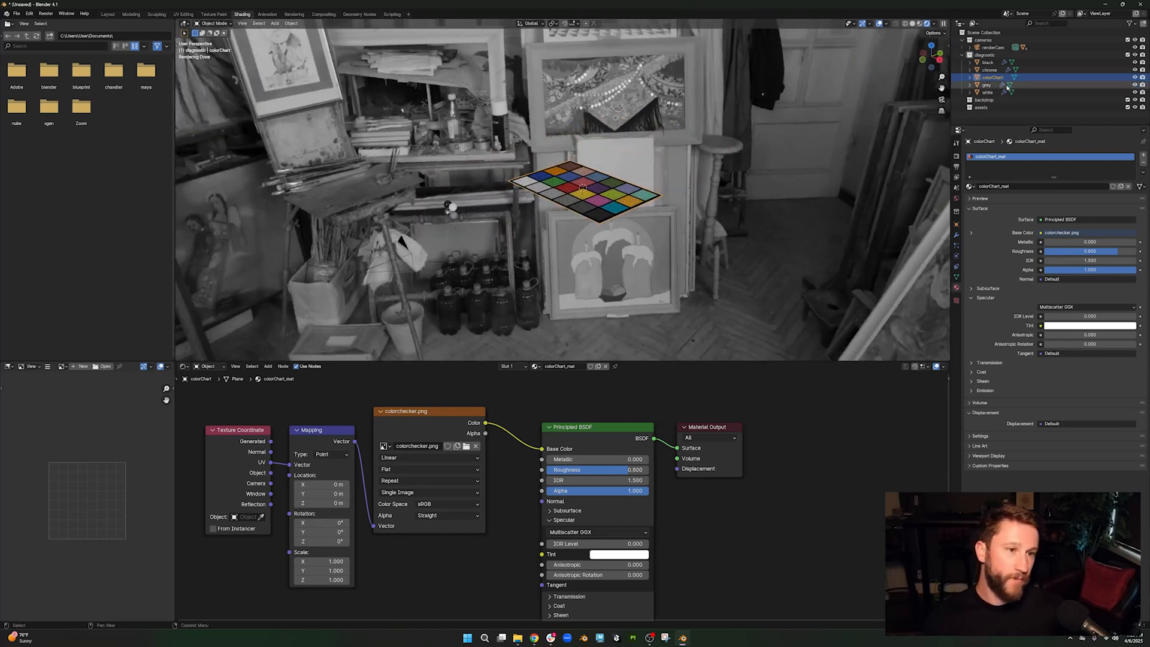
- Set the colour chart's parent to renderCam in Object Properties Relations
{"action": "left_click", "coordinate": [957, 226]}
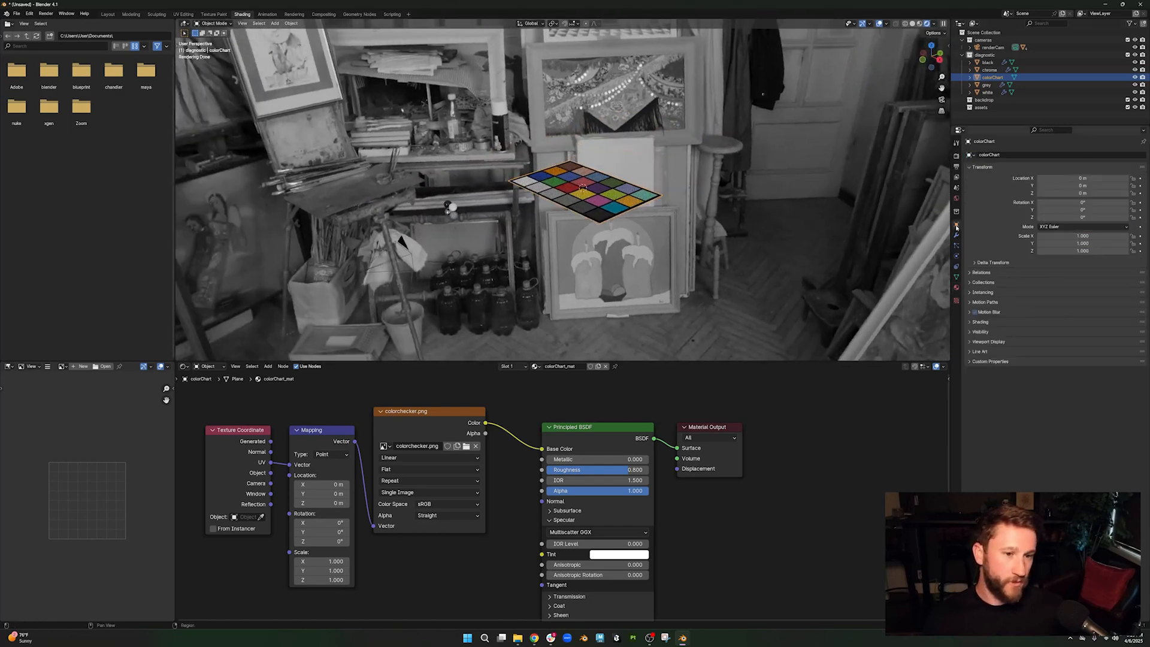
{"action": "left_click", "coordinate": [982, 272]}
{"action": "left_click", "coordinate": [1057, 285]}
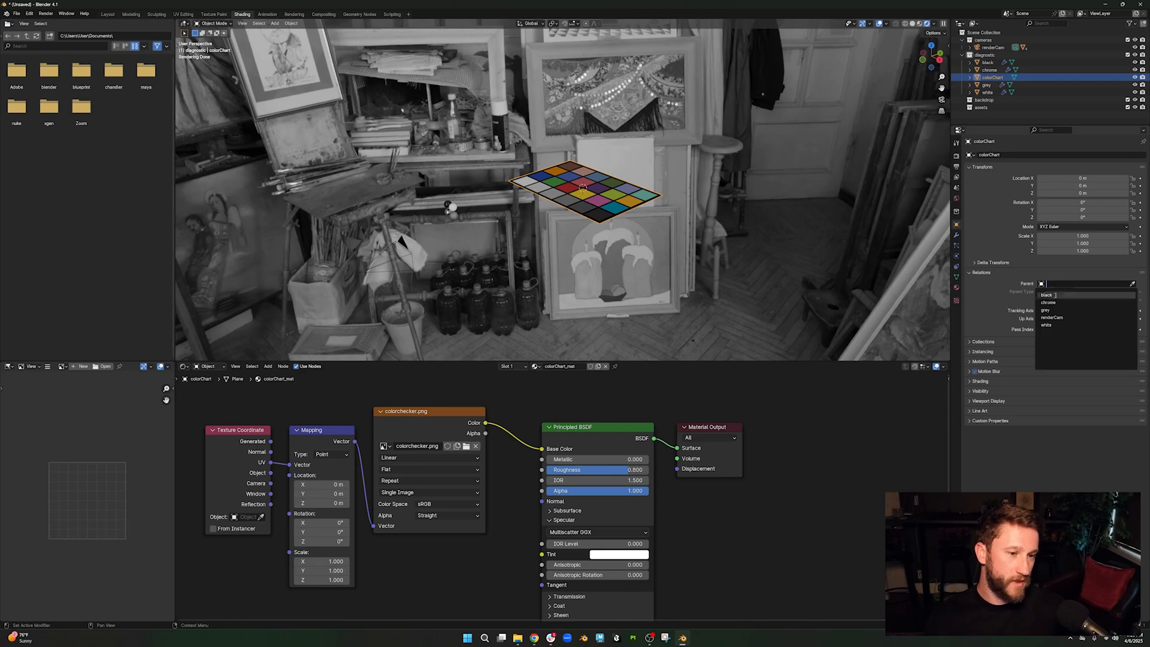
{"action": "left_click", "coordinate": [1063, 311]}
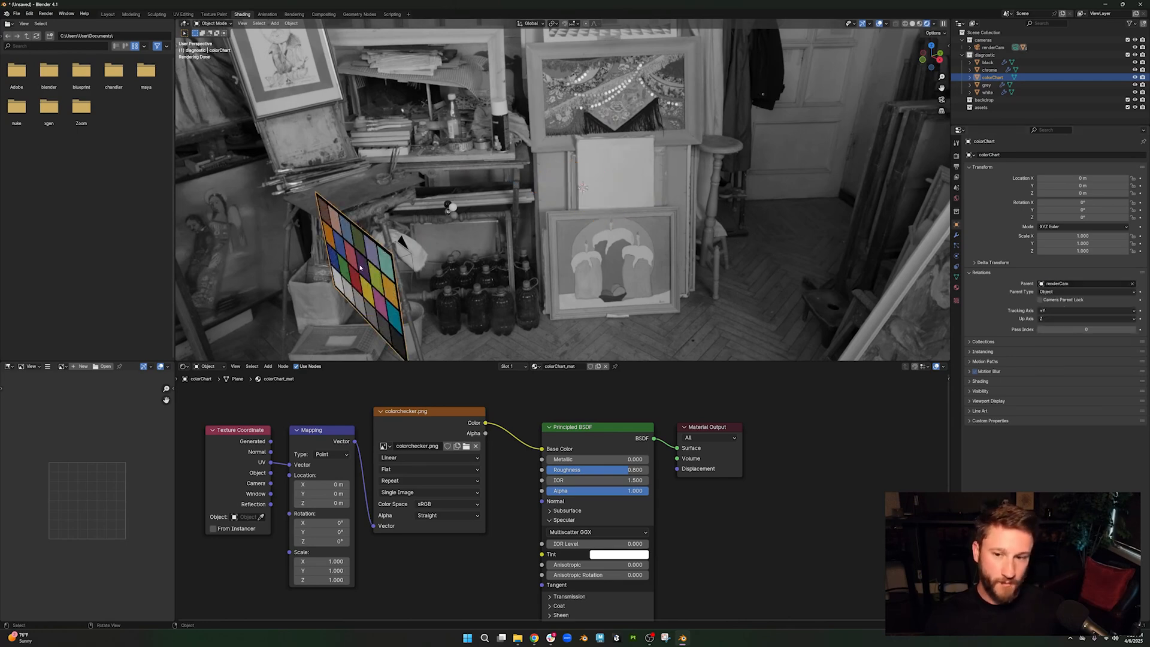
{"action": "middle_click_drag", "start_coordinate": [360, 268], "coordinate": [385, 232]}
- Move the chart along Y and scale it down to 0.46
{"action": "key", "text": "g"}
{"action": "key", "text": "y"}
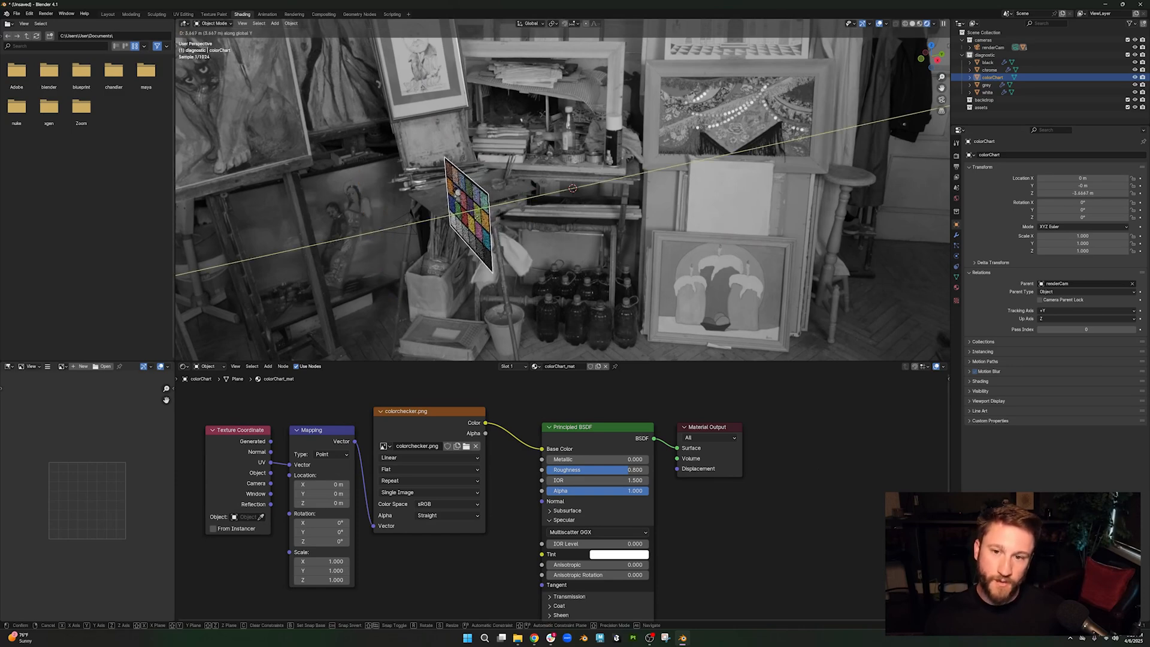
{"action": "left_click", "coordinate": [460, 195]}
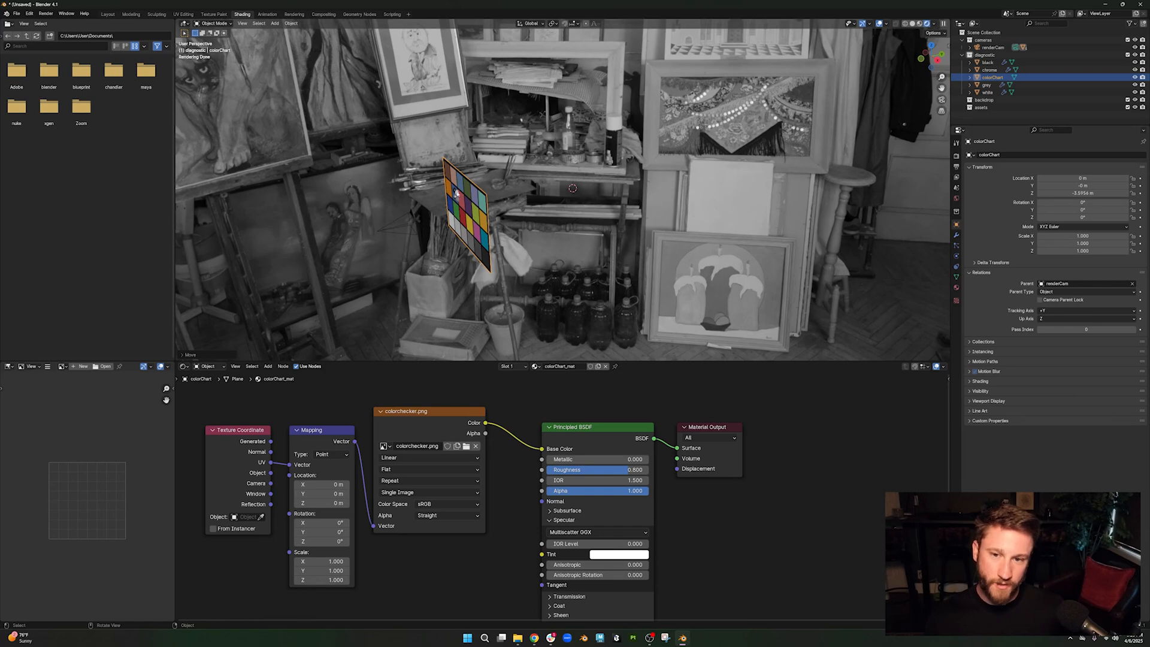
{"action": "key", "text": "s"}
{"action": "left_click", "coordinate": [486, 198]}
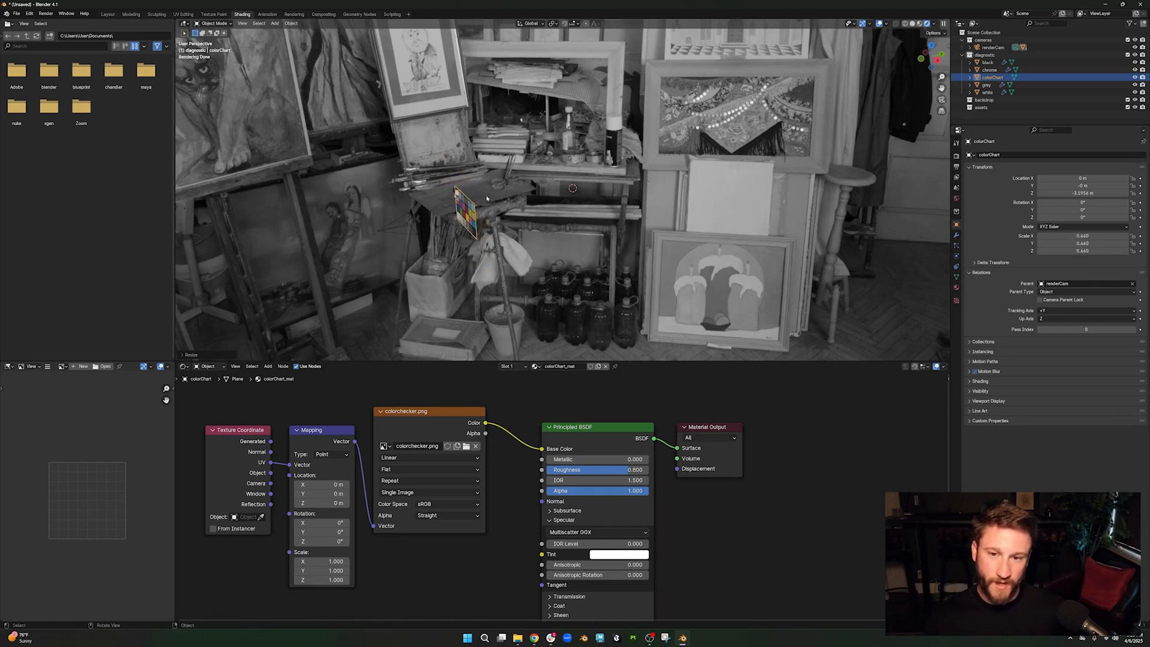
- In camera view, shrink the chart to 0.068 scale and place it top-right
{"action": "key", "text": "KP_0"}
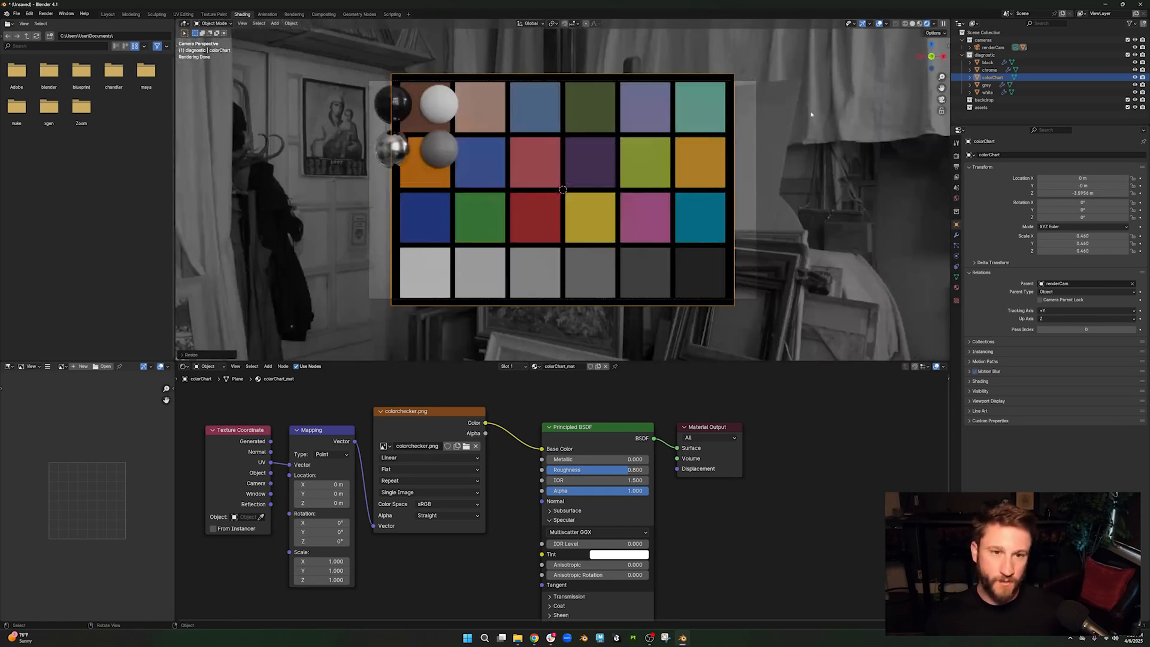
{"action": "key", "text": "g"}
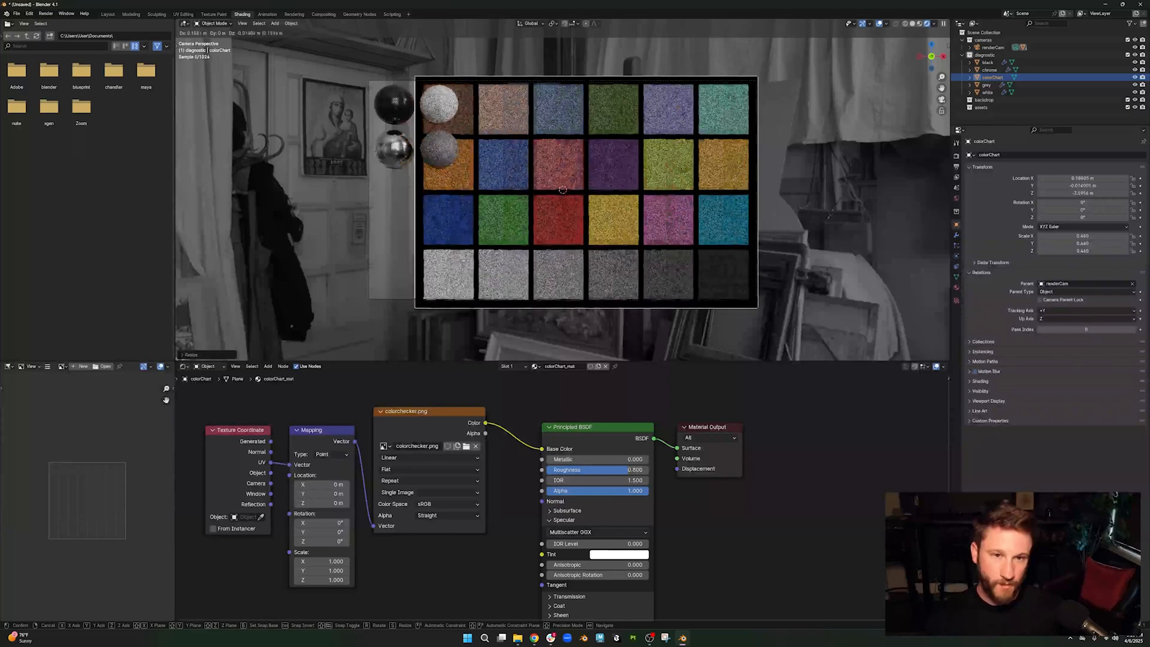
{"action": "left_click", "coordinate": [673, 185]}
{"action": "key", "text": "s"}
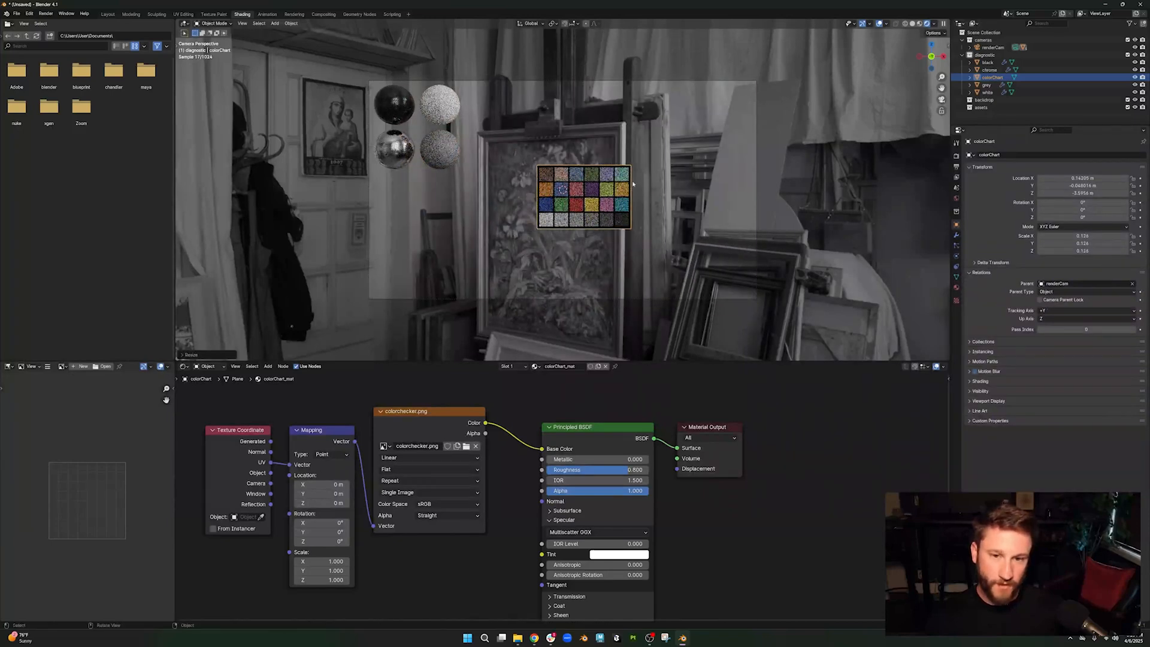
{"action": "left_click", "coordinate": [574, 193]}
{"action": "key", "text": "g"}
{"action": "left_click", "coordinate": [750, 112]}
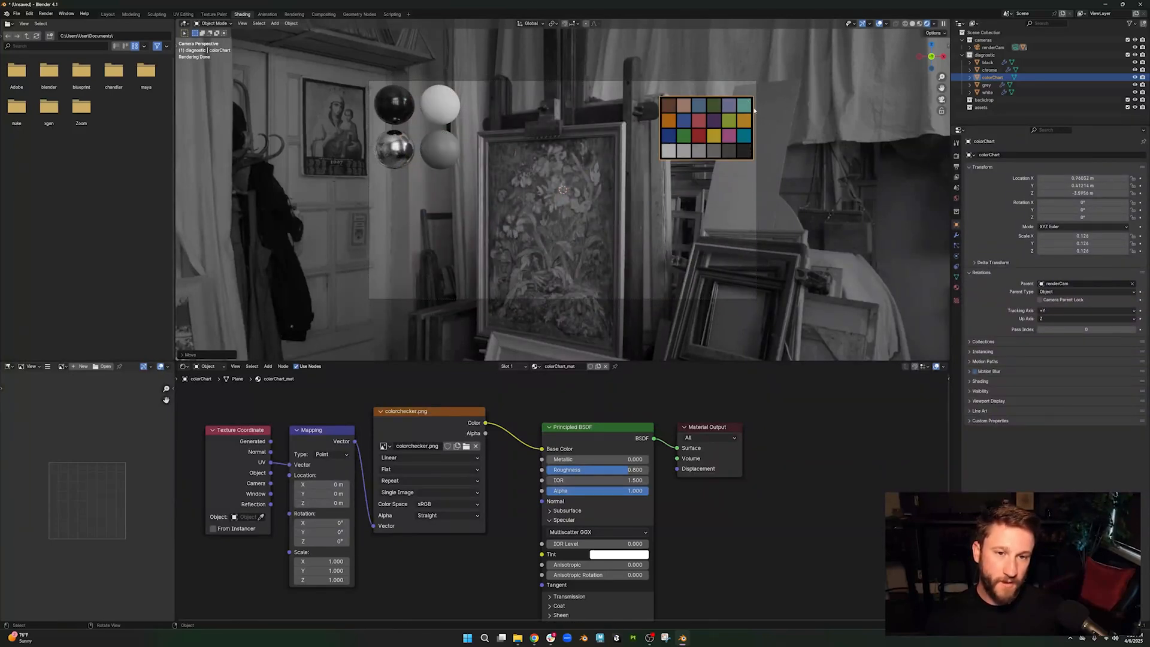
{"action": "key", "text": "s"}
{"action": "left_click", "coordinate": [732, 118]}
{"action": "key", "text": "g"}
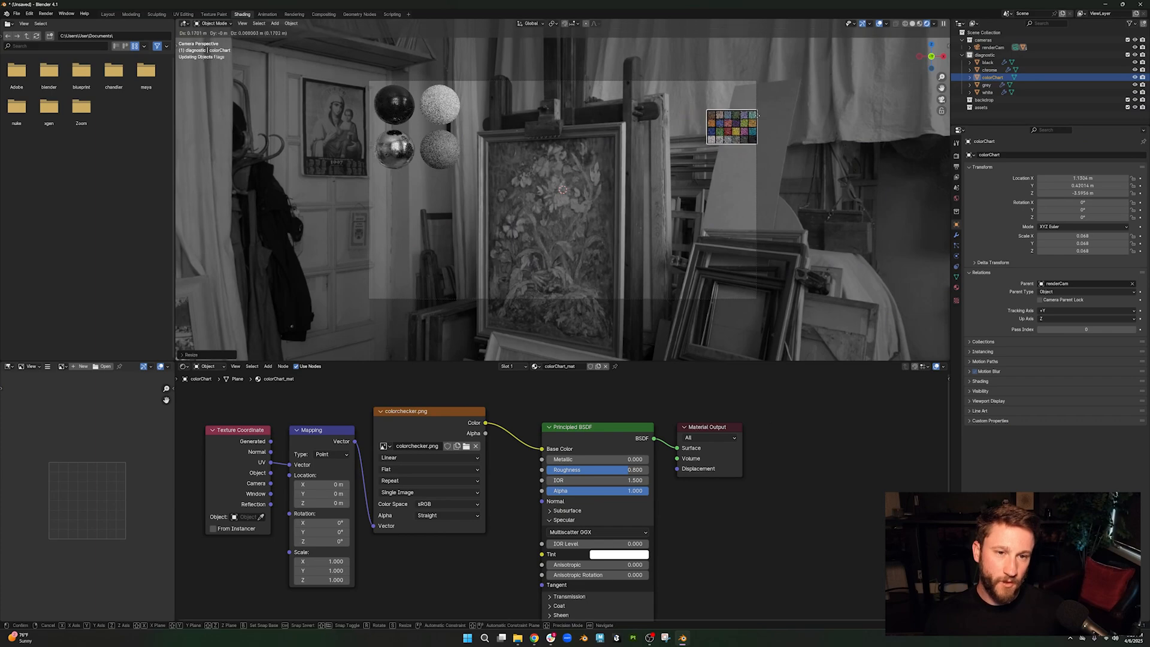
{"action": "left_click", "coordinate": [753, 110]}
- Shrink the black, white, grey and chrome spheres and move them toward the top-left
{"action": "left_click", "coordinate": [391, 103]}
{"action": "left_click", "coordinate": [438, 105], "text": "shift"}
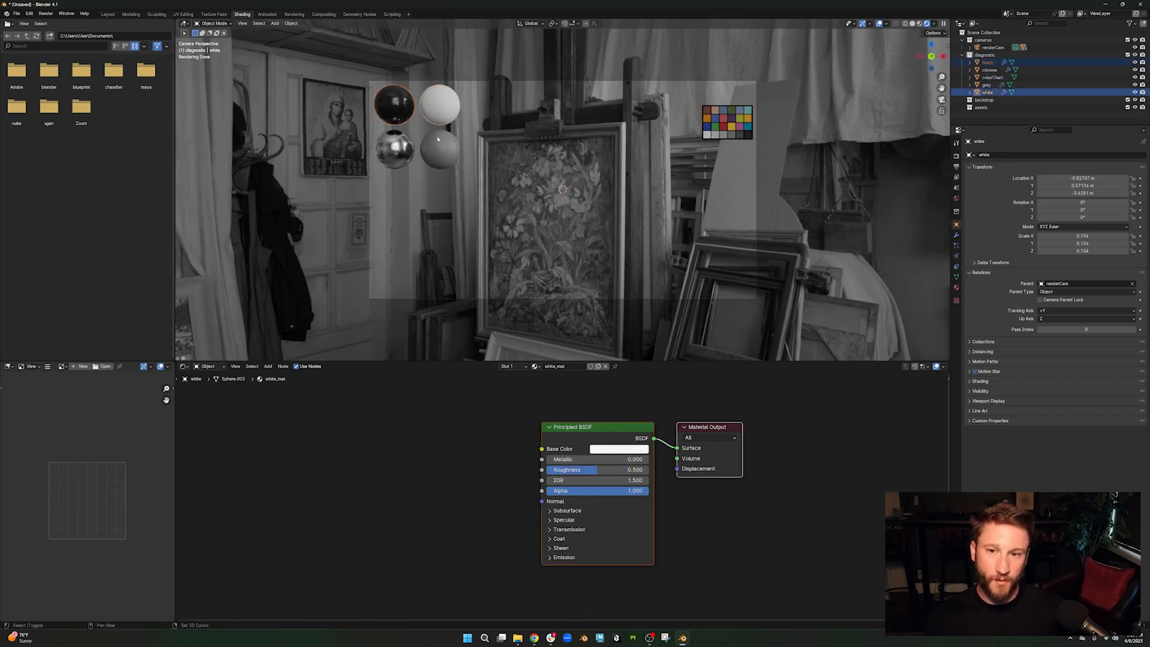
{"action": "left_click", "coordinate": [439, 147], "text": "shift"}
{"action": "left_click", "coordinate": [397, 149], "text": "shift"}
{"action": "key", "text": "s"}
{"action": "left_click", "coordinate": [457, 124]}
{"action": "key", "text": "g"}
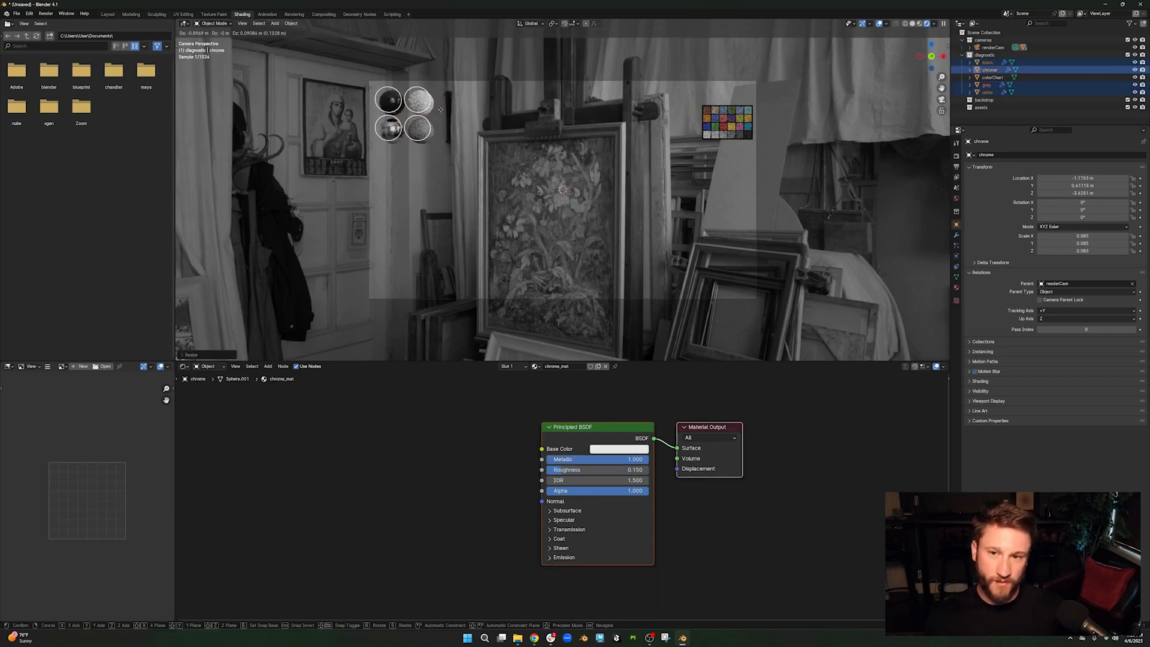
{"action": "left_click", "coordinate": [445, 111]}
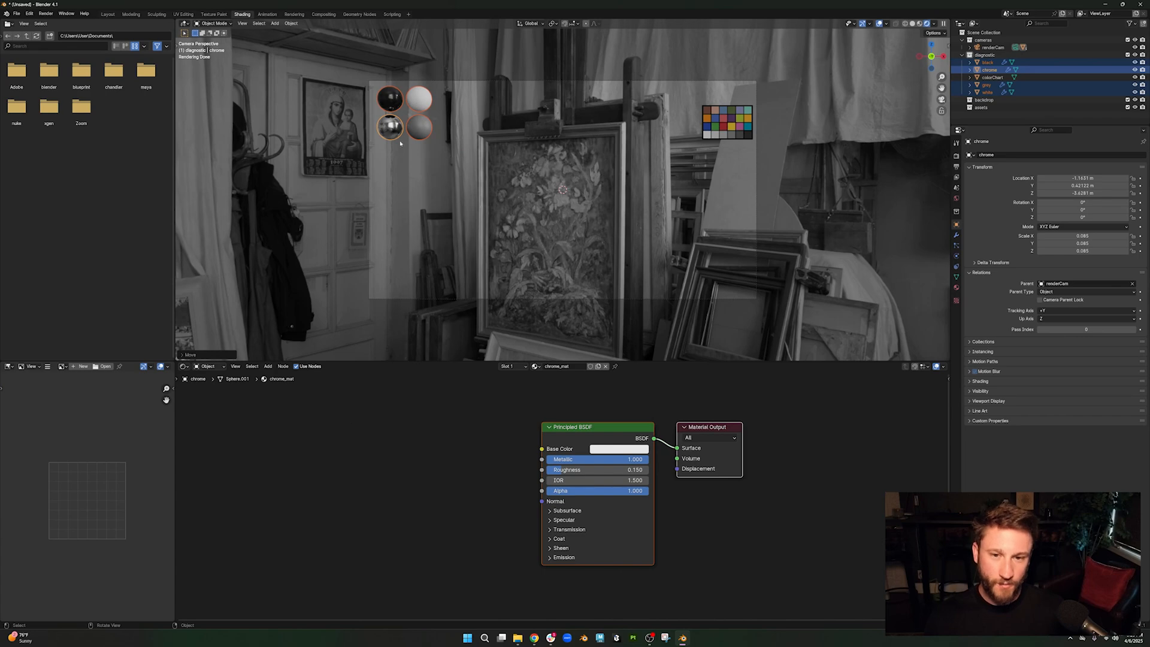
{"action": "left_click", "coordinate": [485, 186]}
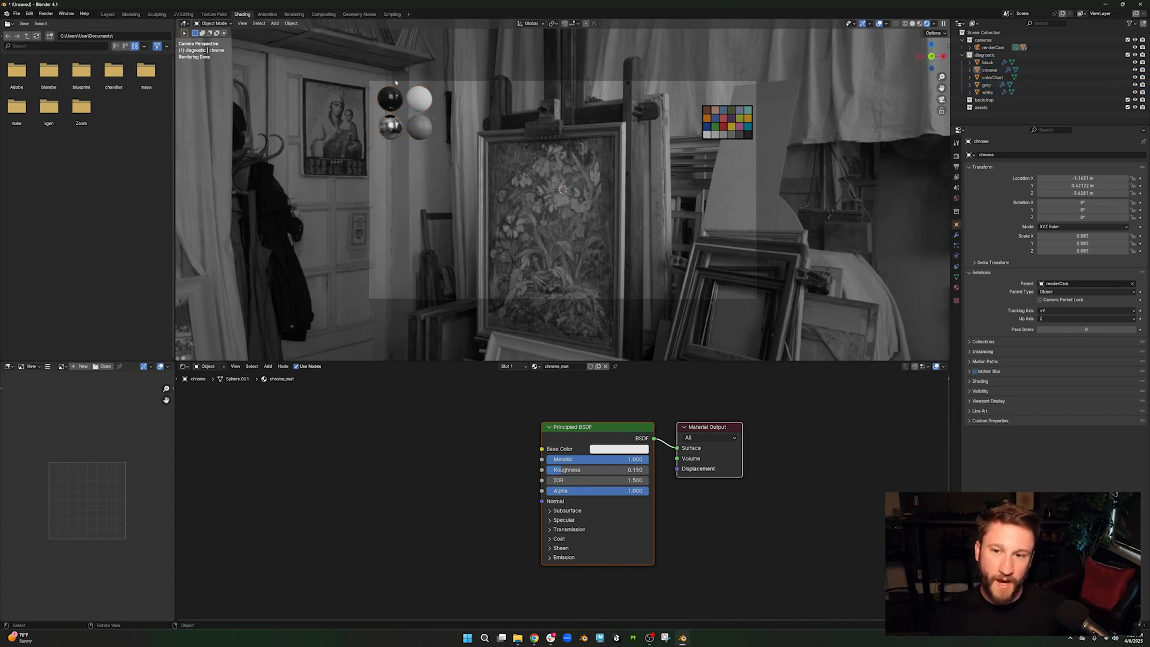
- Lower the colour chart slightly within the top-right corner of the frame
{"action": "left_click", "coordinate": [733, 121]}
{"action": "key", "text": "g"}
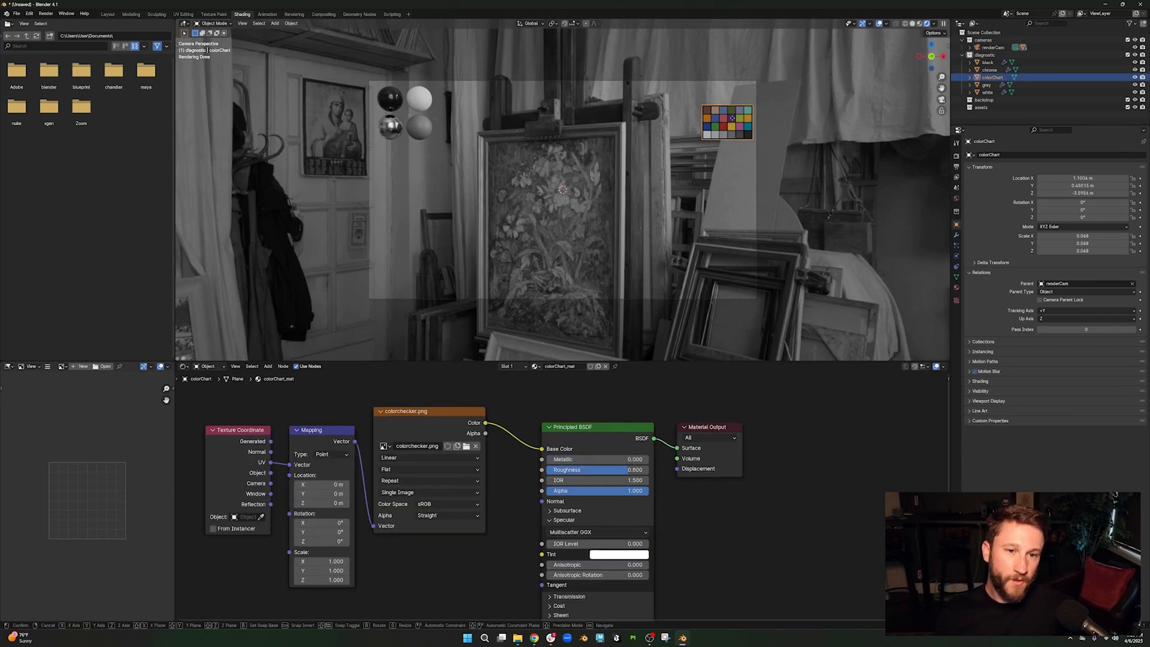
{"action": "key", "text": "z"}
{"action": "left_click", "coordinate": [733, 125]}
{"action": "left_click", "coordinate": [786, 169]}
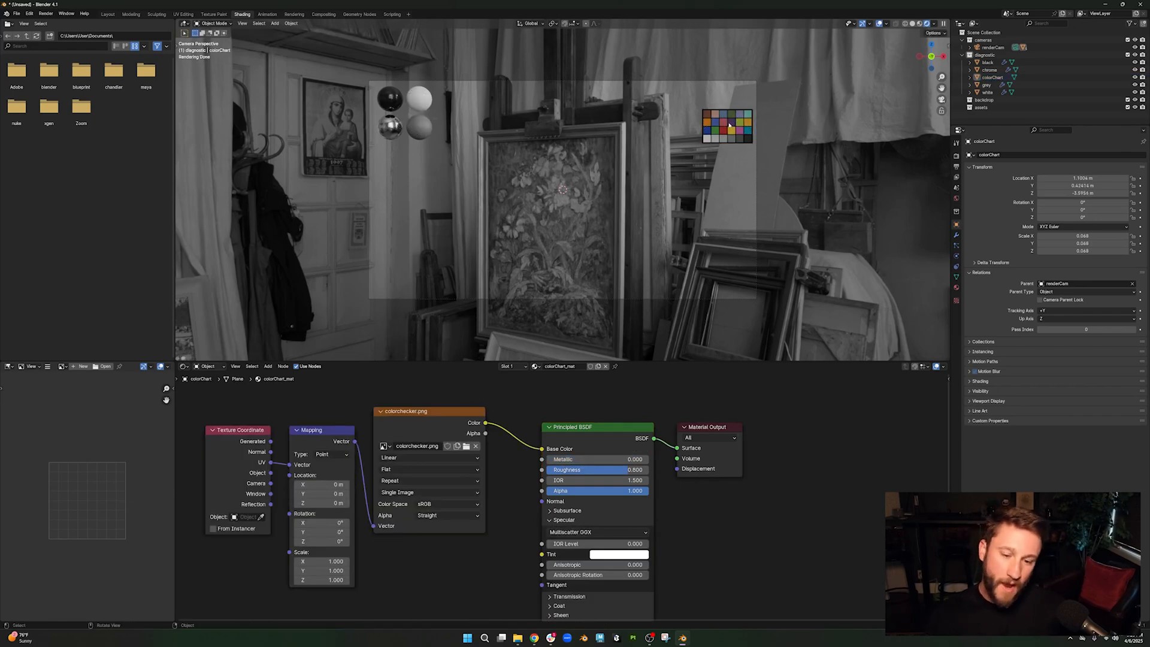
{"action": "left_click", "coordinate": [730, 124]}
{"action": "key", "text": "g"}
{"action": "left_click", "coordinate": [732, 137]}
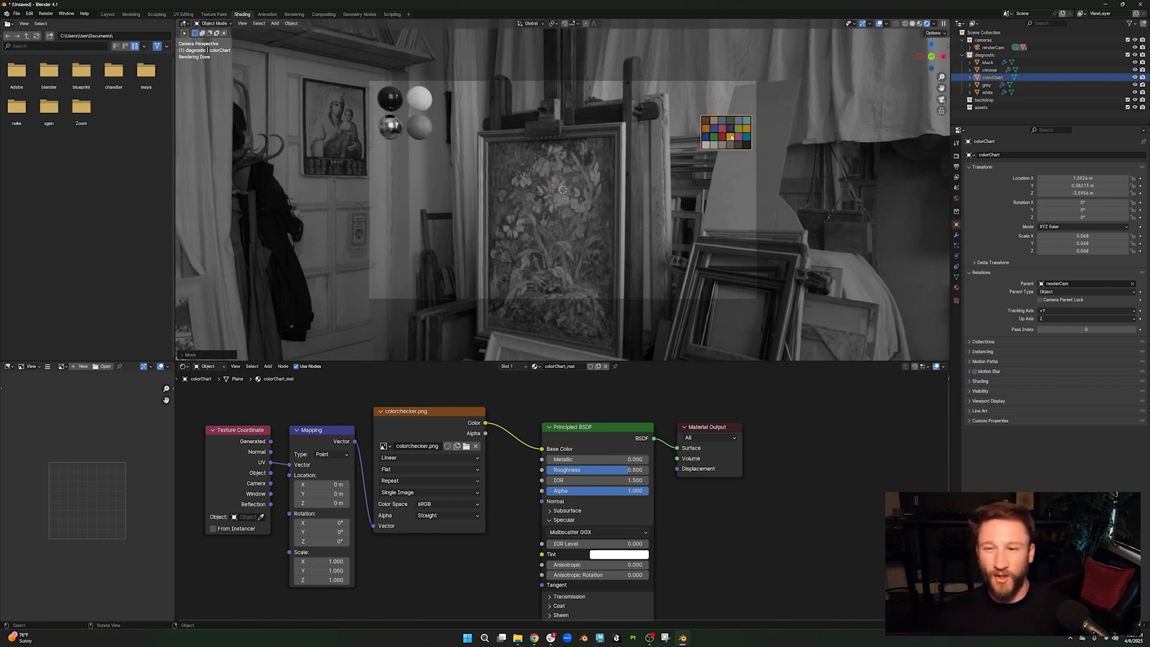
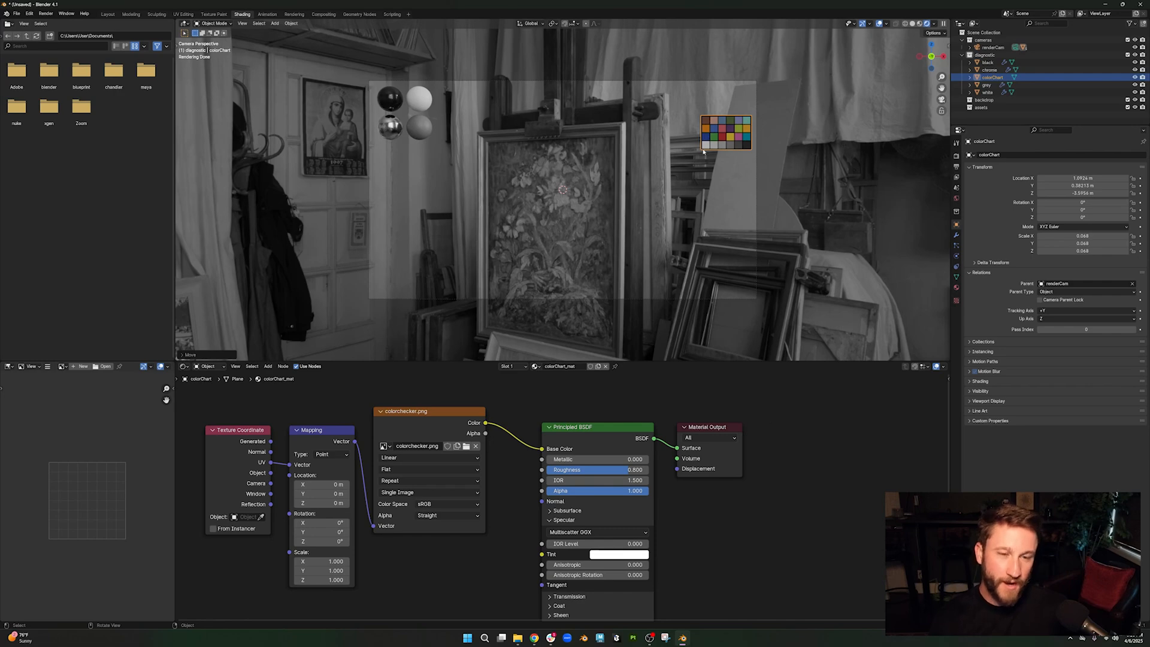
- Deselect the chart and enable Camera to View lock in the sidebar's View tab
{"action": "left_click", "coordinate": [867, 166]}
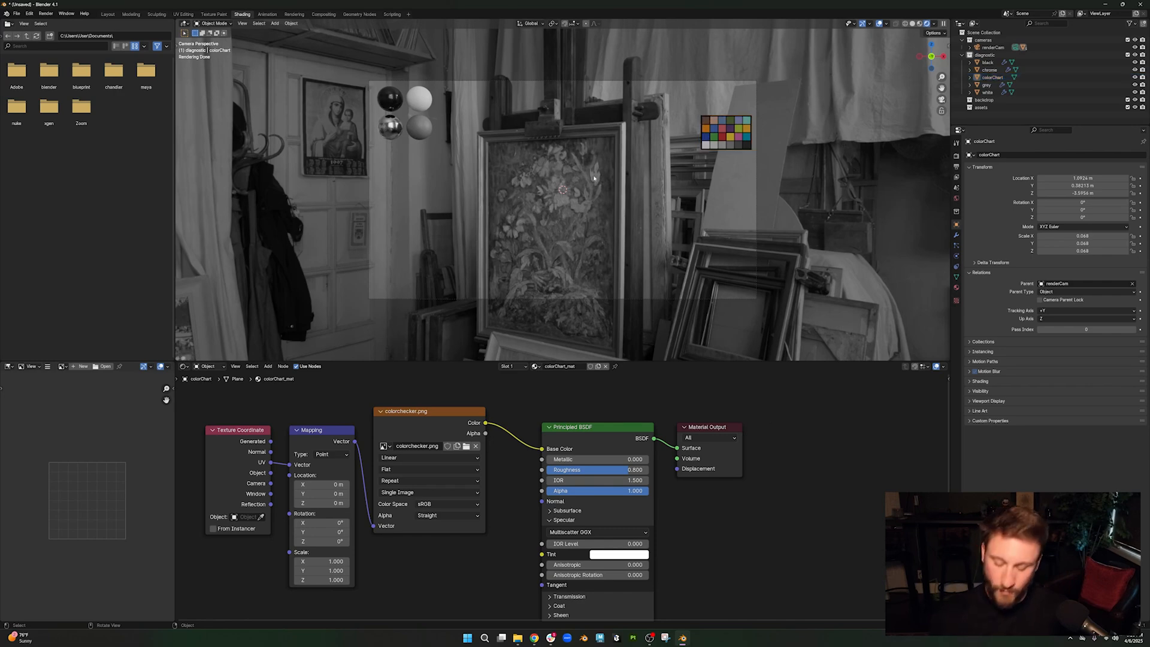
{"action": "key", "text": "n"}
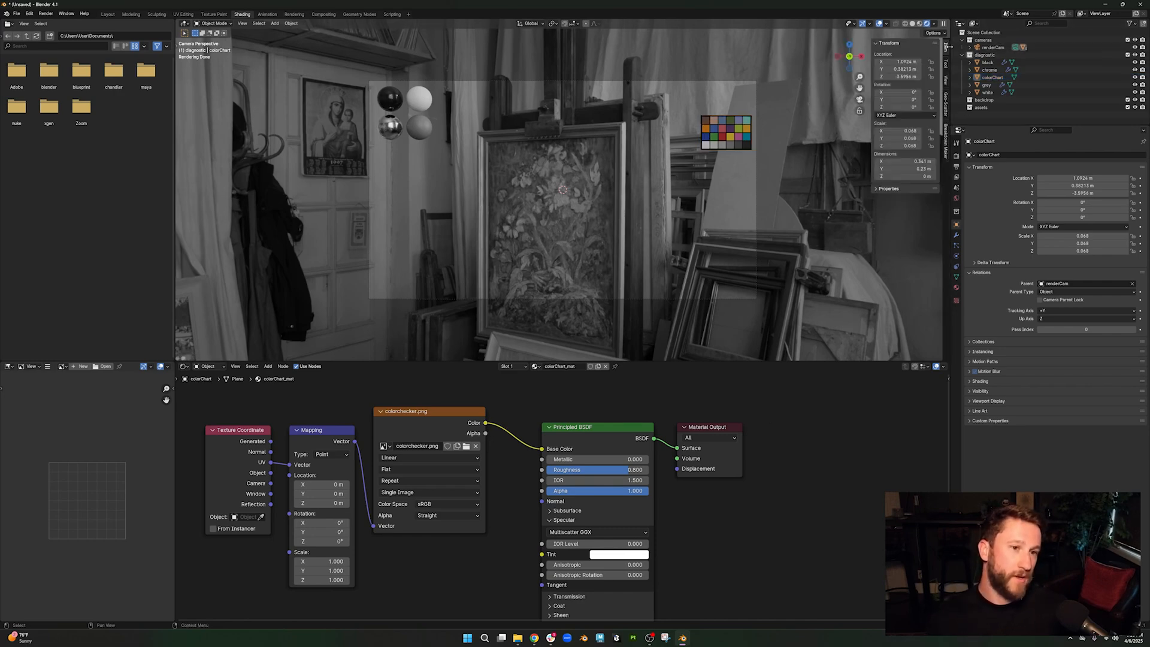
{"action": "left_click", "coordinate": [945, 79]}
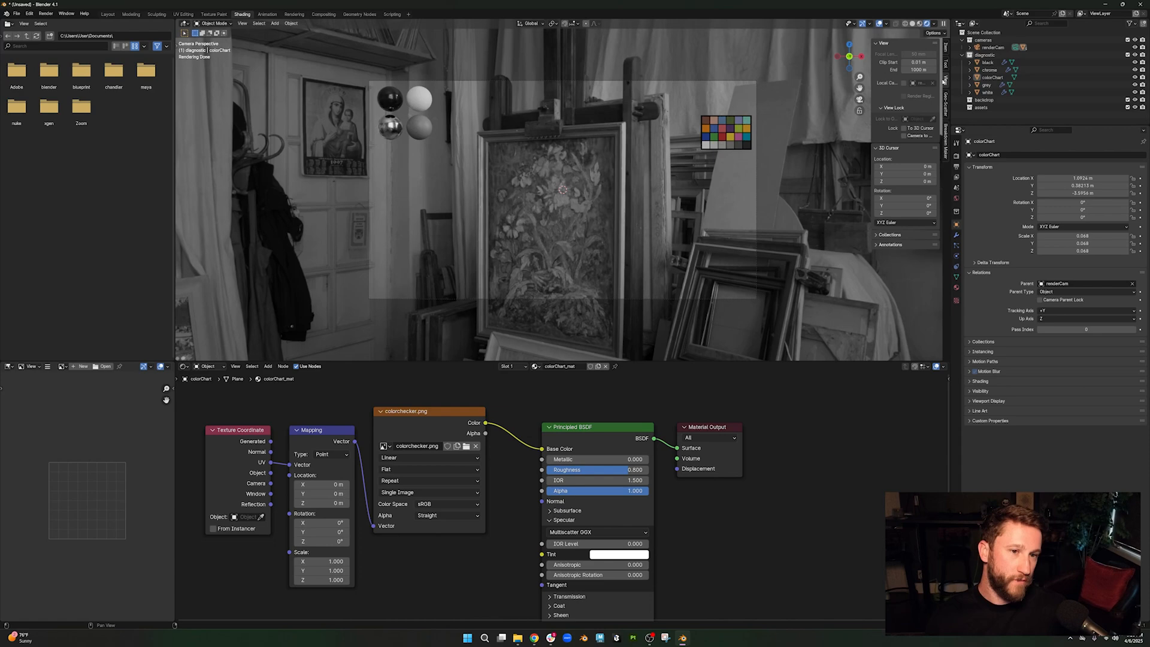
{"action": "left_click", "coordinate": [905, 136]}
- Orbit the locked camera past the windows to face a wall of paintings, then reselect the chart
{"action": "middle_click_drag", "start_coordinate": [520, 141], "coordinate": [436, 127]}
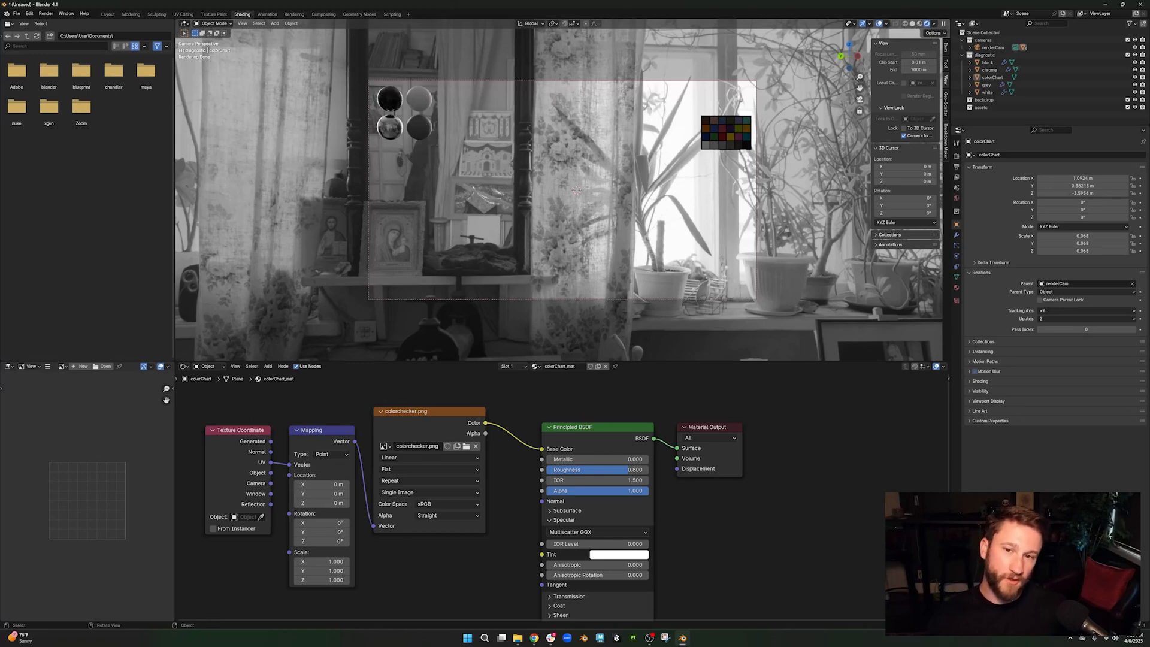
{"action": "middle_click_drag", "start_coordinate": [435, 123], "coordinate": [570, 83]}
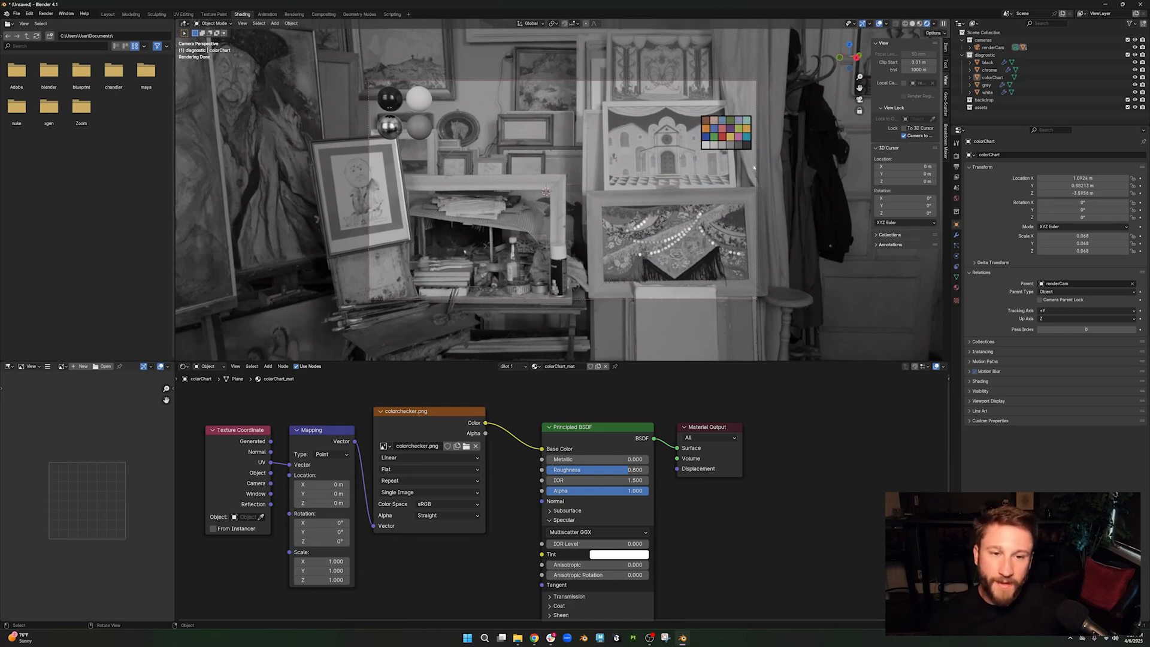
{"action": "left_click", "coordinate": [714, 148]}
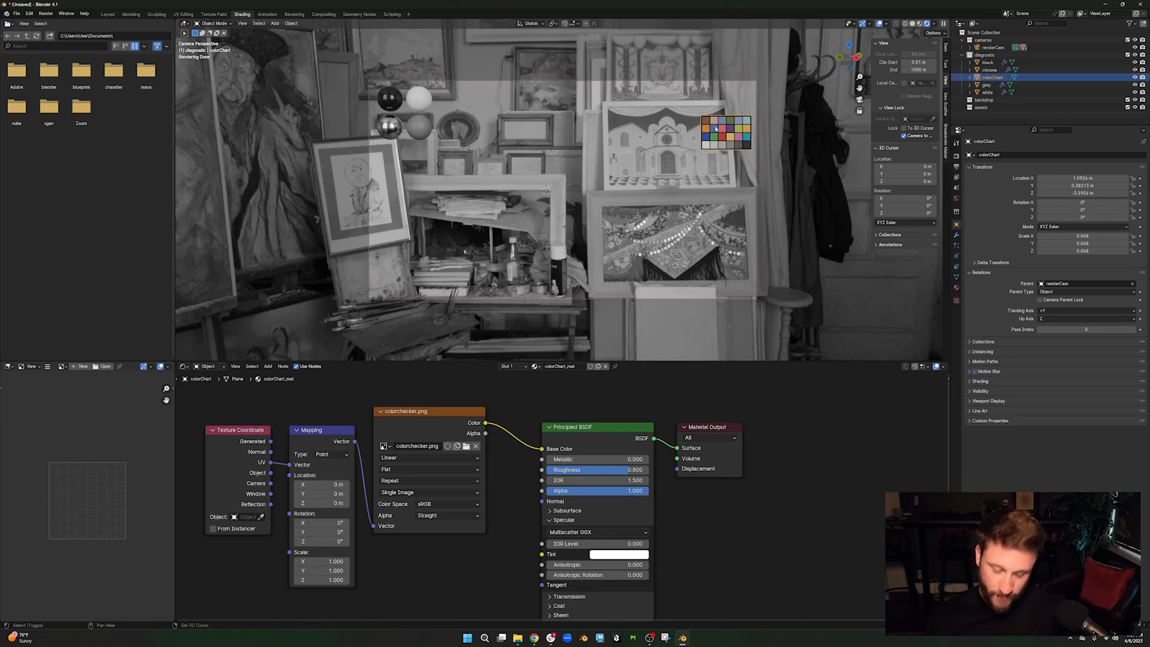
- Duplicate the colour chart, scale the copy to 0.040, and place it just above the original
{"action": "key", "text": "shift+d"}
{"action": "left_click", "coordinate": [715, 92]}
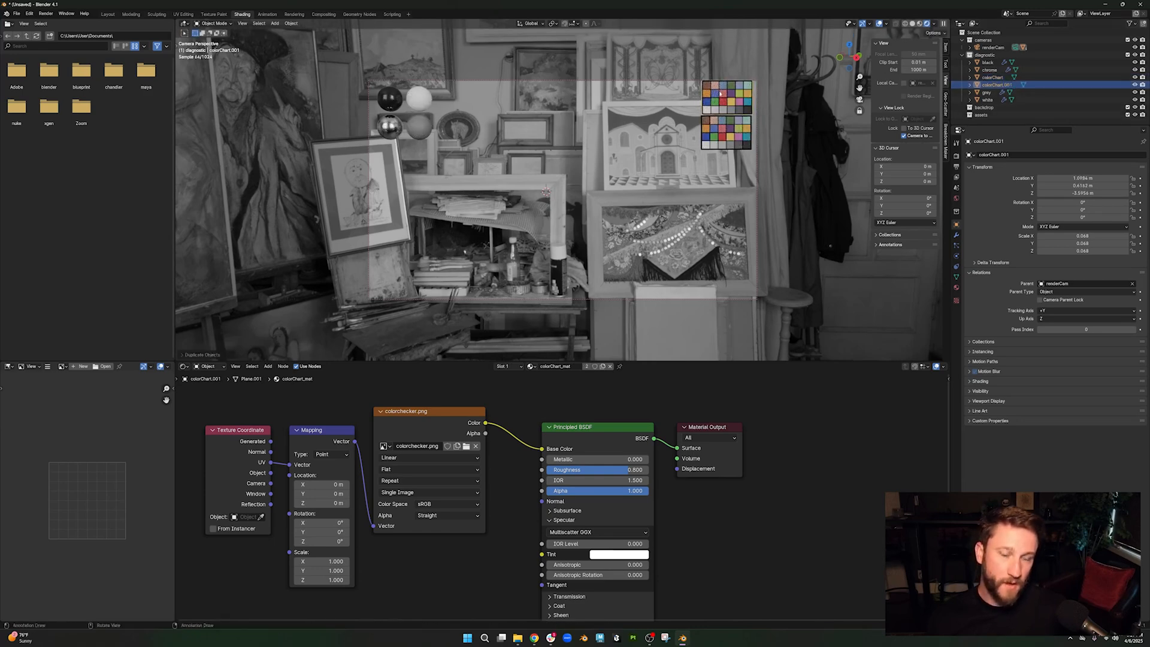
{"action": "key", "text": "s"}
{"action": "left_click", "coordinate": [742, 94]}
{"action": "key", "text": "g"}
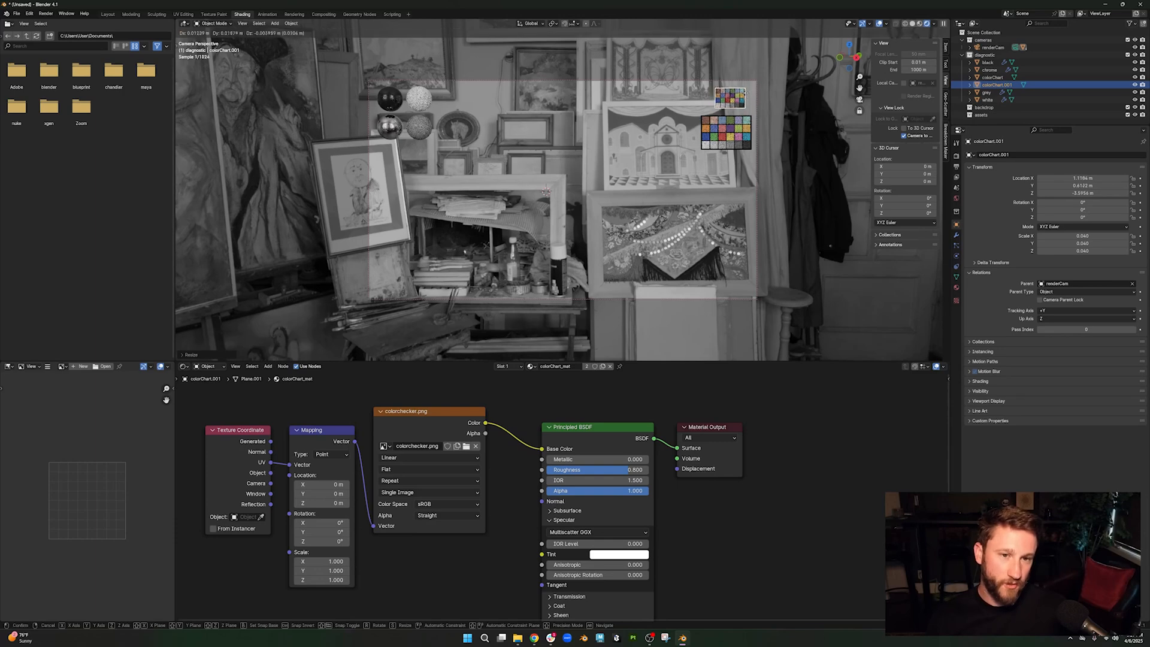
{"action": "left_click", "coordinate": [739, 136], "text": "shift"}
{"action": "left_click", "coordinate": [733, 91]}
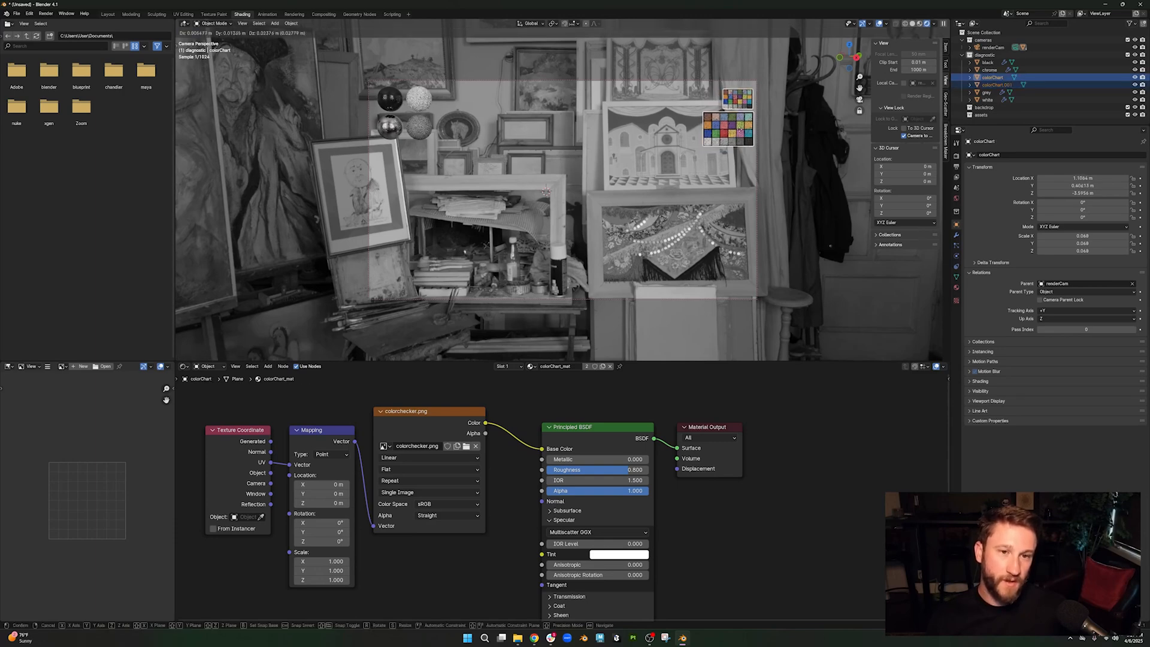
{"action": "left_click", "coordinate": [742, 100]}
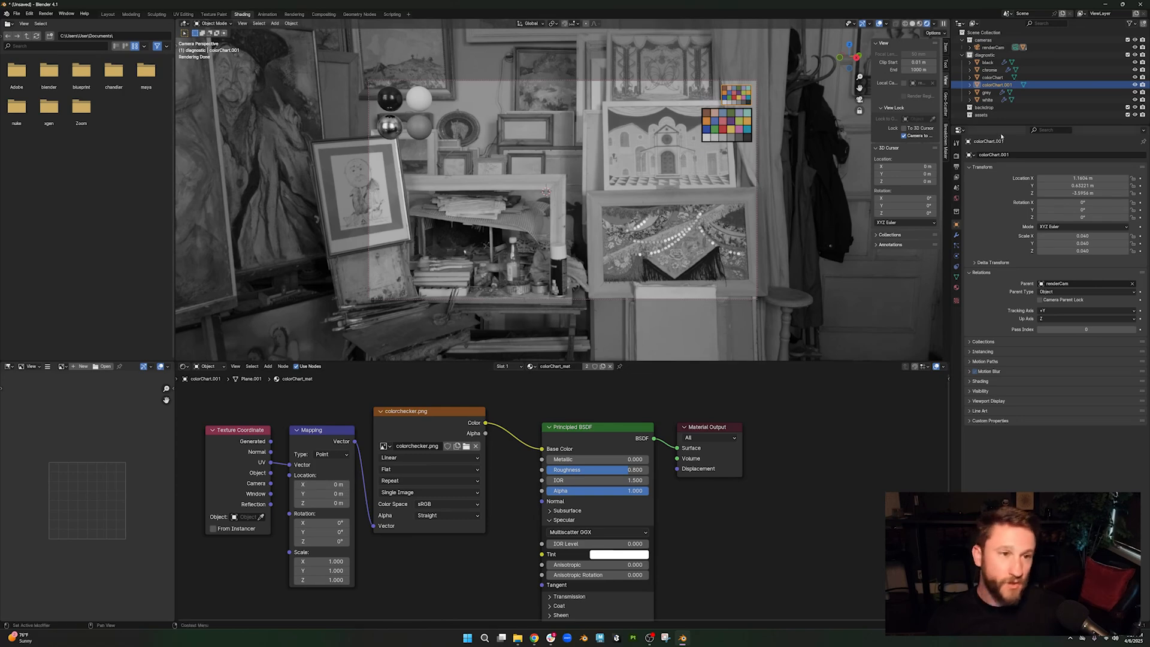
- Rename the copy to constantChart and remove its colorChart_mat material slot
{"action": "double_click", "coordinate": [993, 87]}
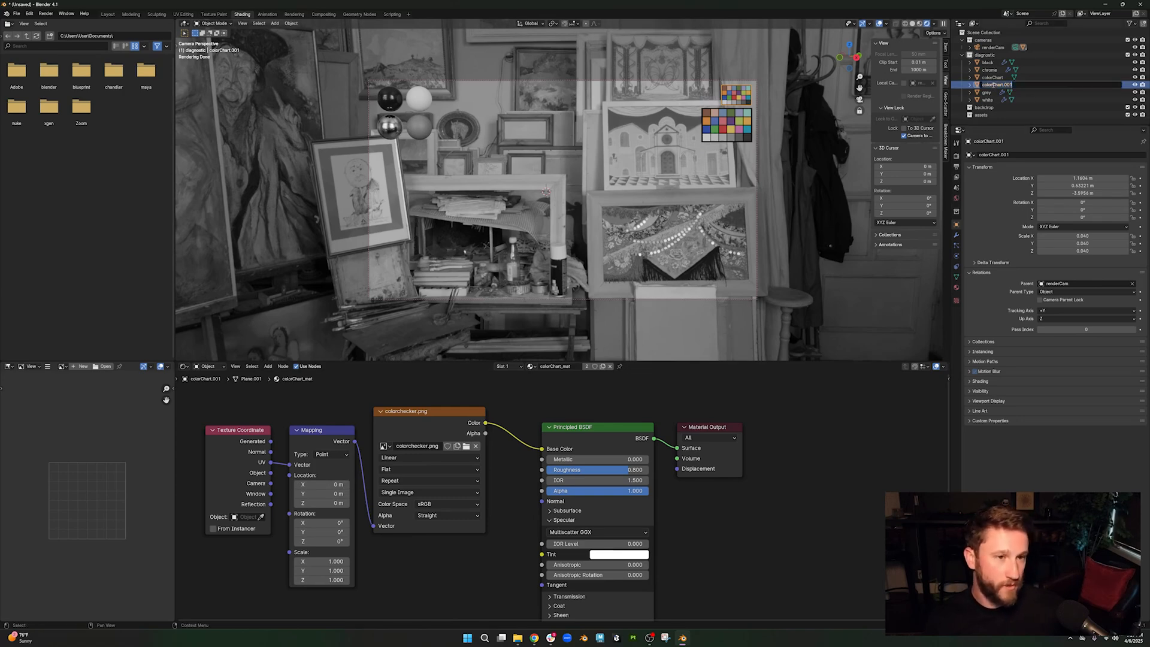
{"action": "type", "text": "constant"}
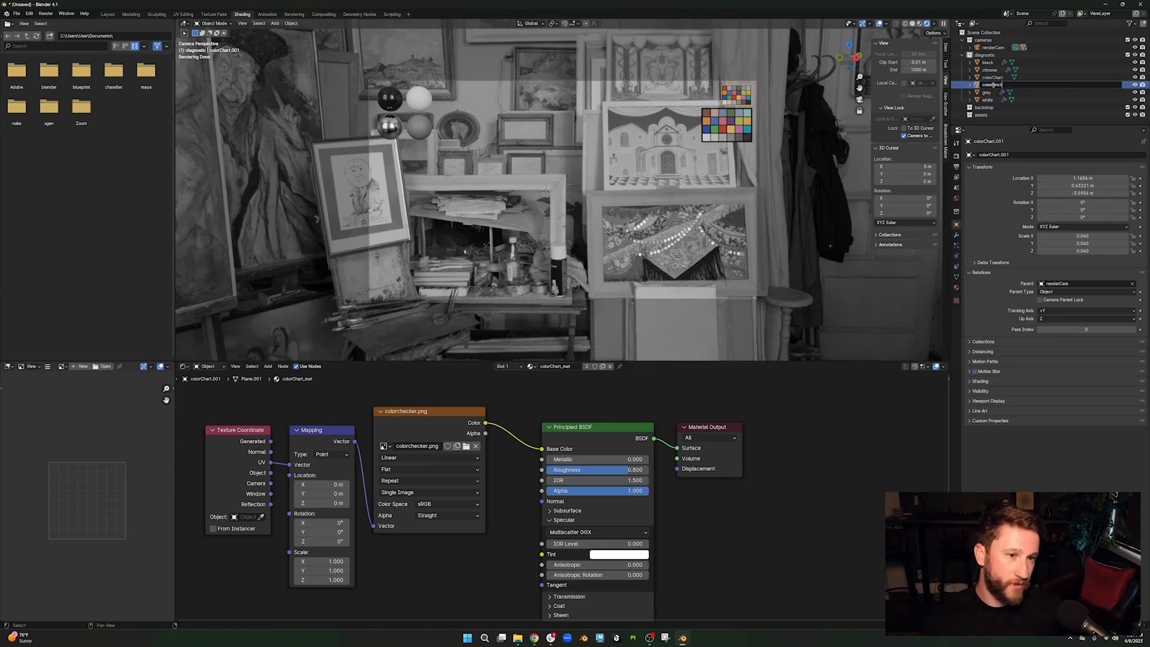
{"action": "type", "text": "Chart"}
{"action": "key", "text": "Return"}
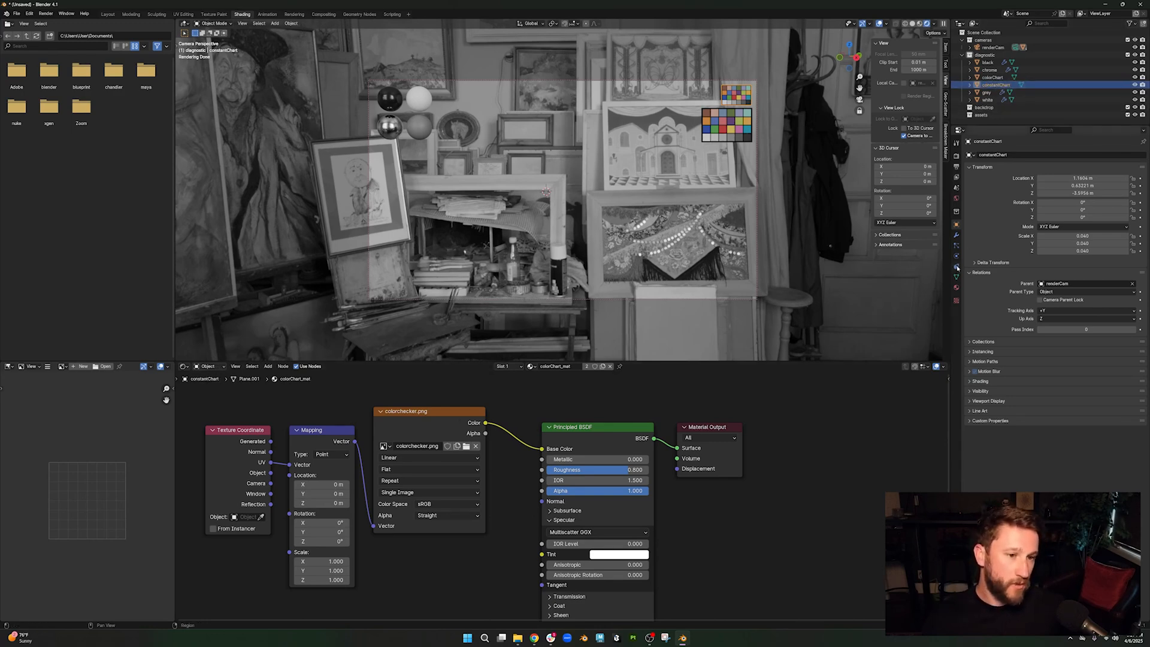
{"action": "left_click", "coordinate": [956, 287]}
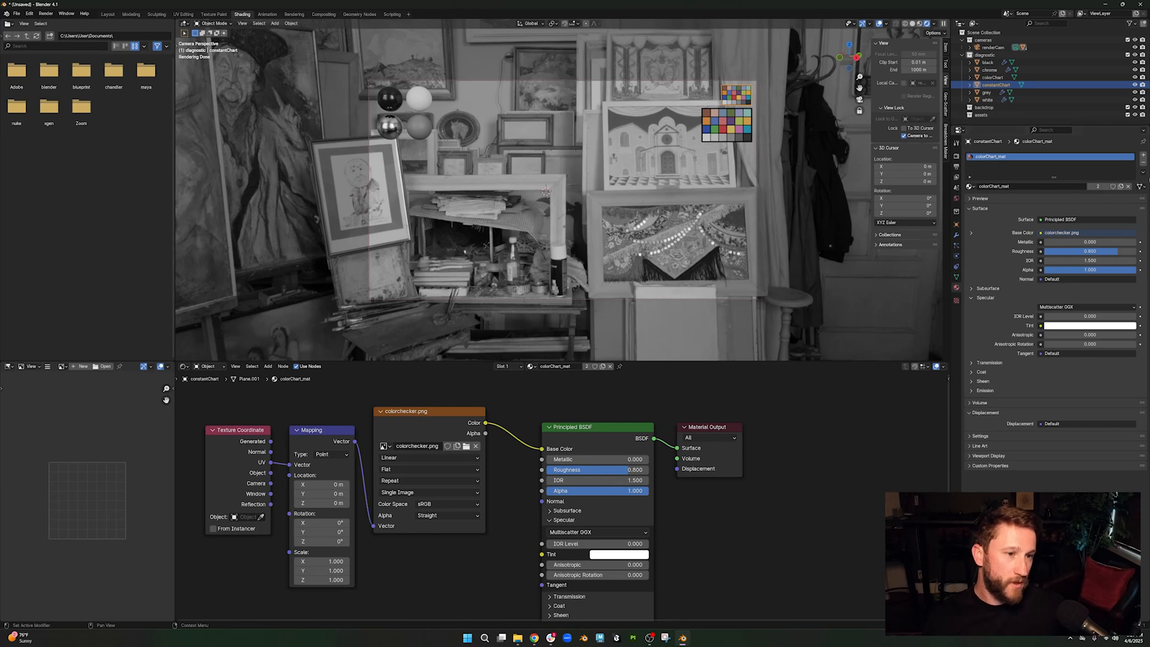
{"action": "left_click", "coordinate": [1143, 163]}
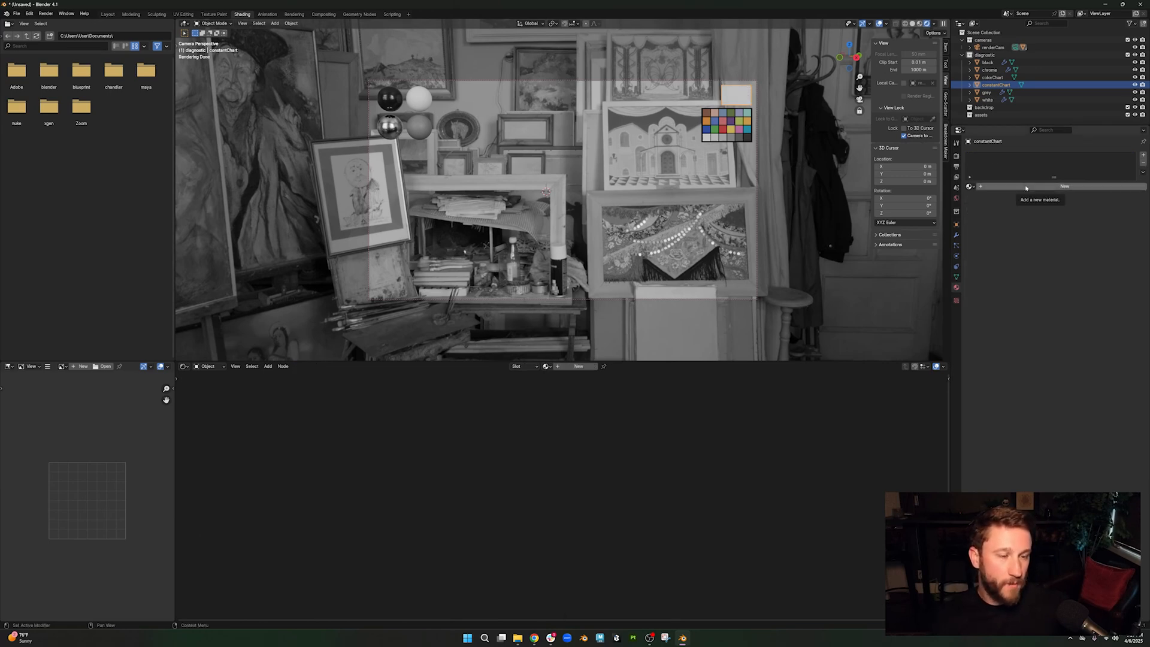
- Create a new material for constantChart with an Emission surface shader
{"action": "left_click", "coordinate": [1026, 187]}
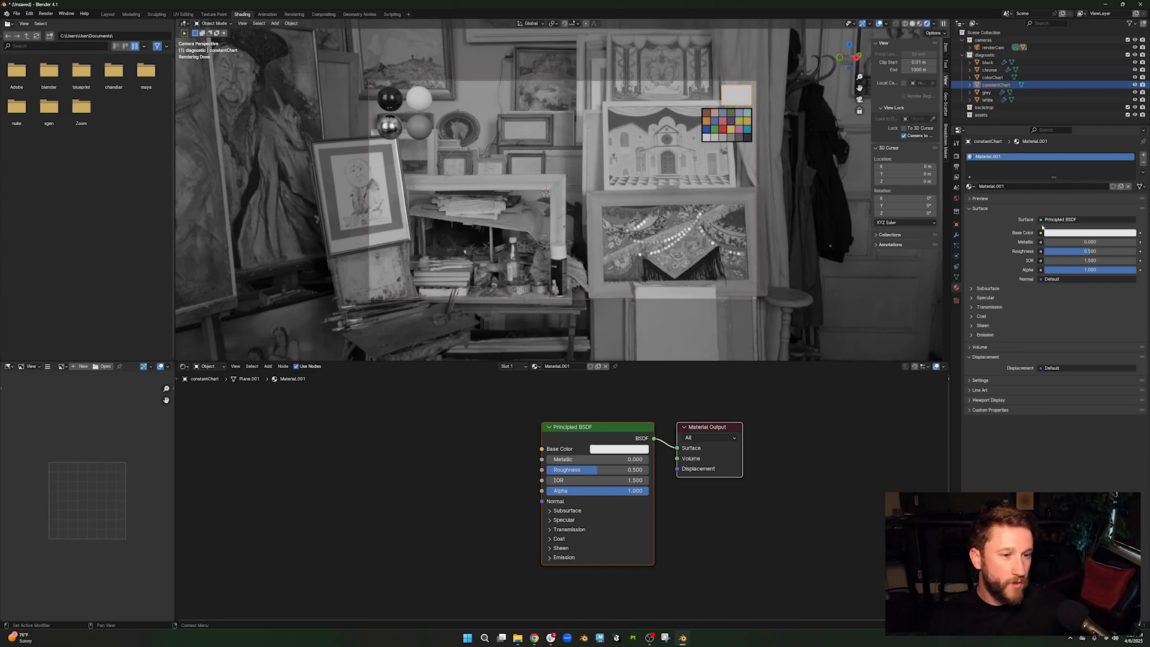
{"action": "left_click", "coordinate": [1062, 220]}
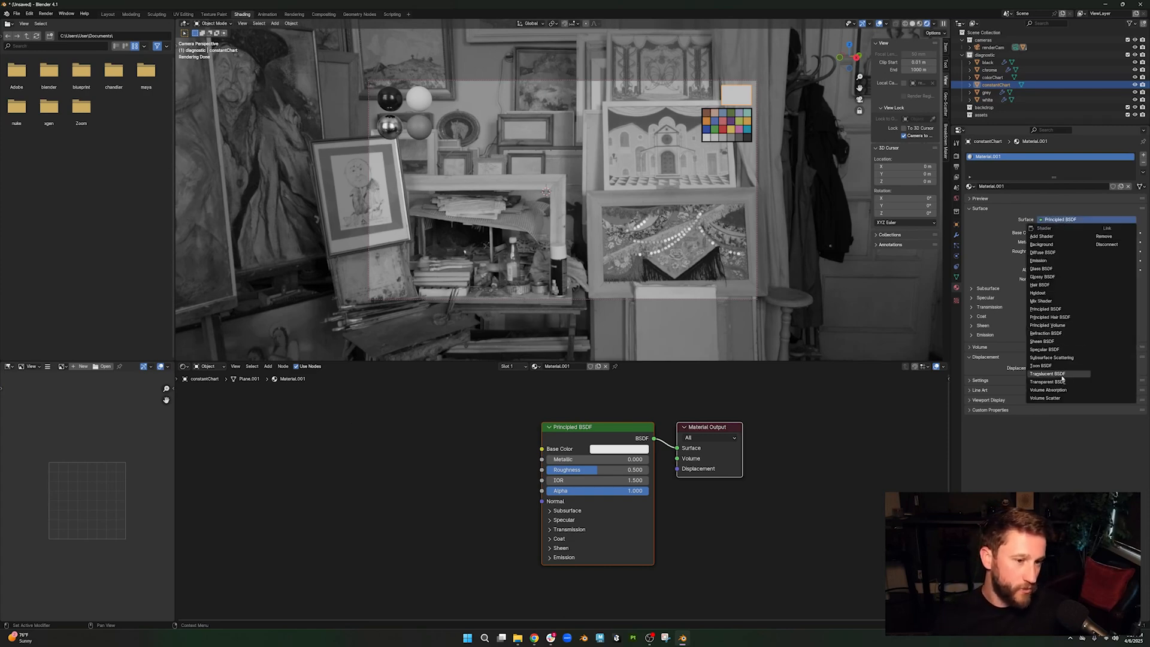
{"action": "left_click", "coordinate": [1043, 261]}
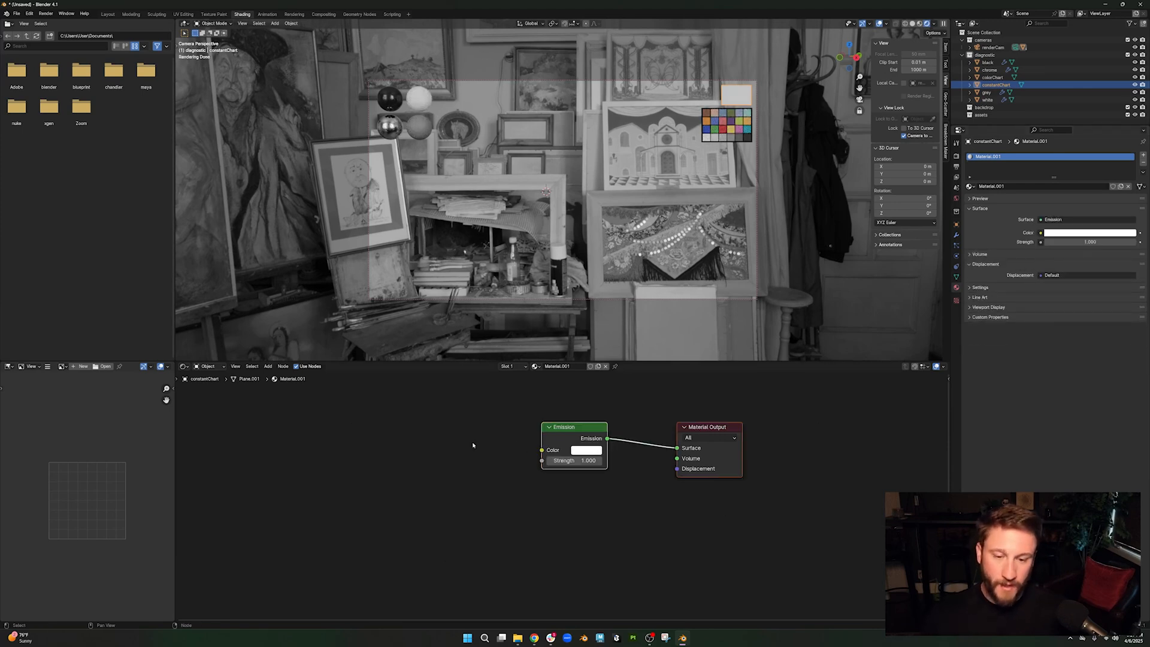
{"action": "left_click", "coordinate": [502, 451]}
- Add a mapped Image Texture loading colorchecker.png and connect its Color to the Emission colour
{"action": "key", "text": "shift+a"}
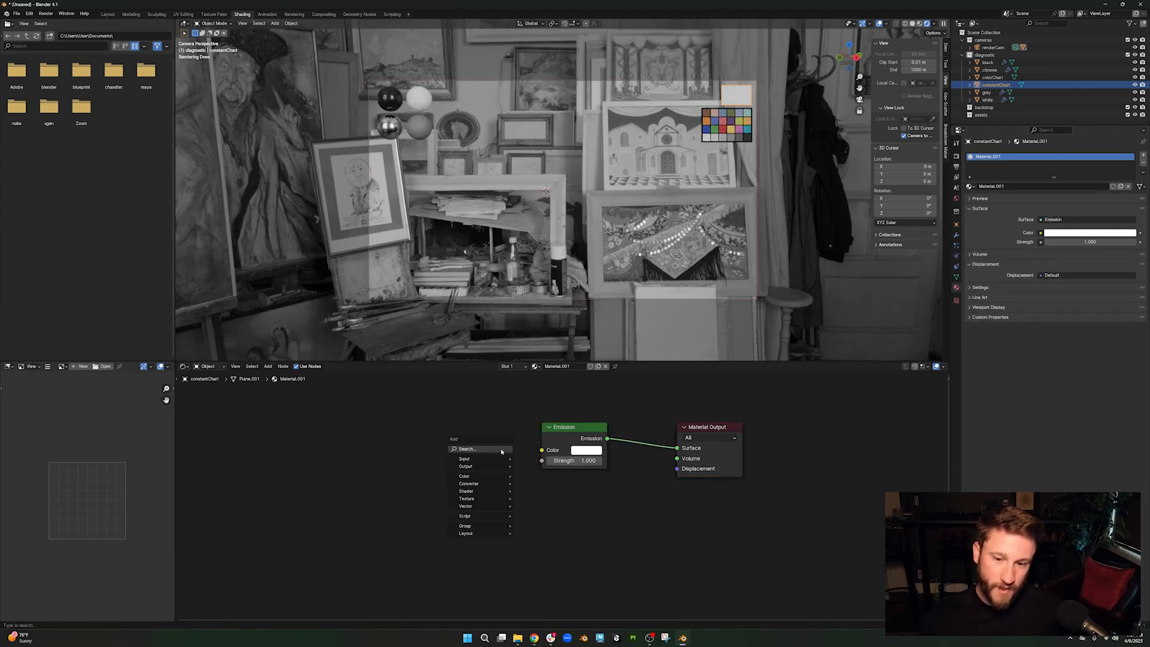
{"action": "type", "text": "ima"}
{"action": "key", "text": "Return"}
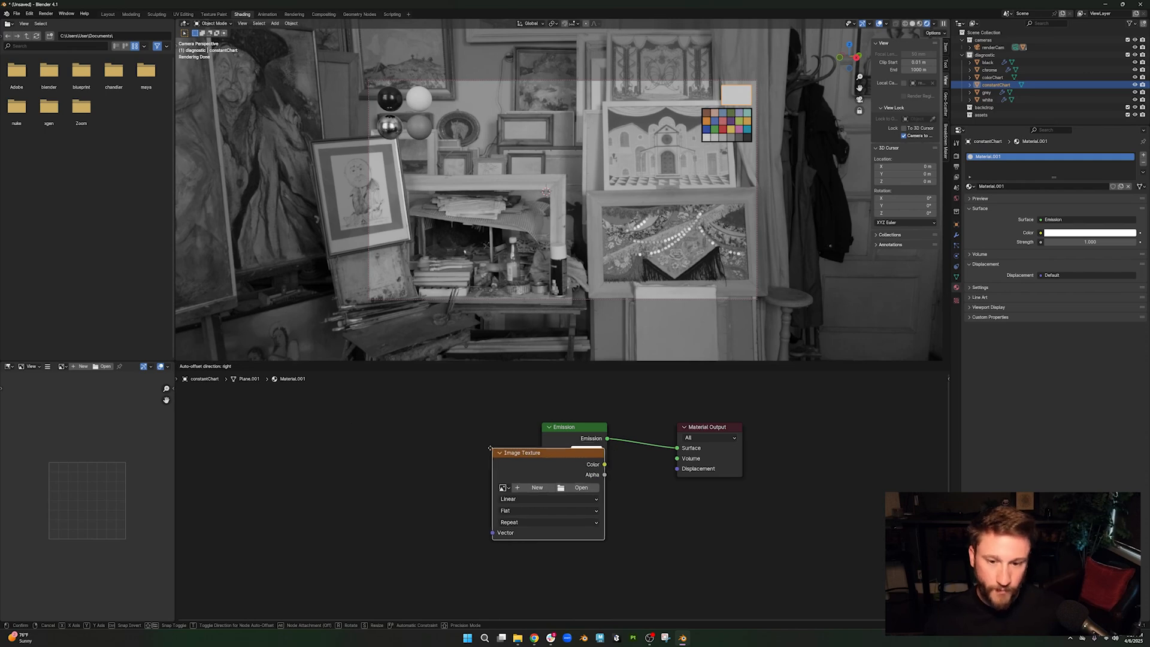
{"action": "key", "text": "ctrl+t"}
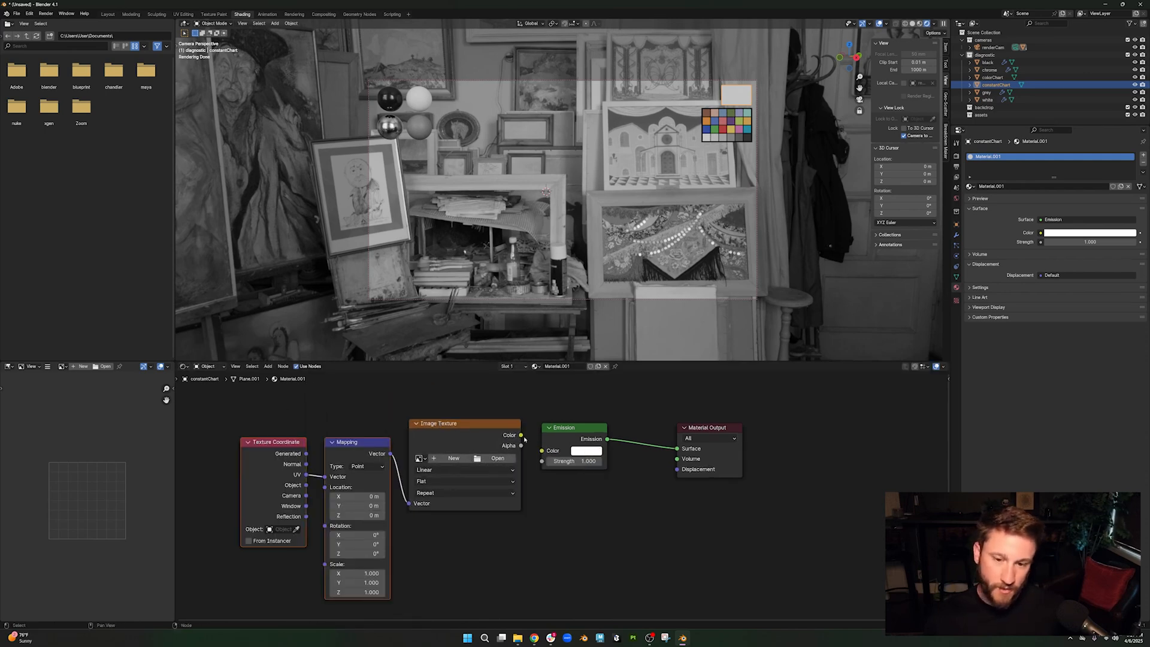
{"action": "left_click", "coordinate": [497, 459]}
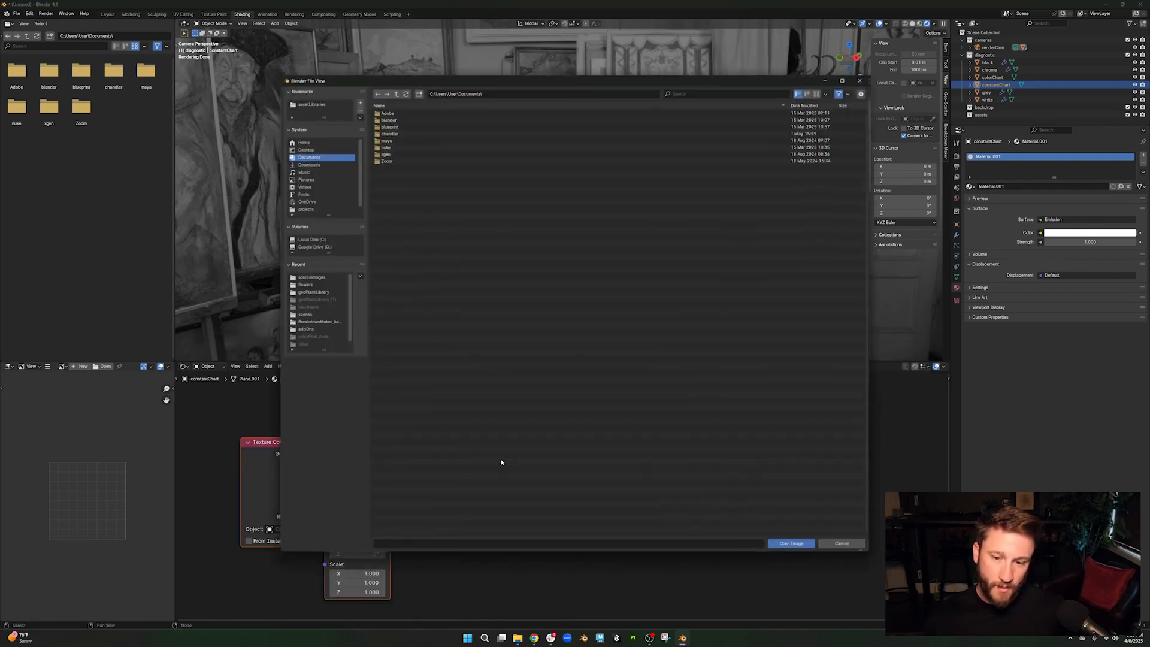
{"action": "left_click", "coordinate": [310, 277]}
{"action": "left_click", "coordinate": [397, 132]}
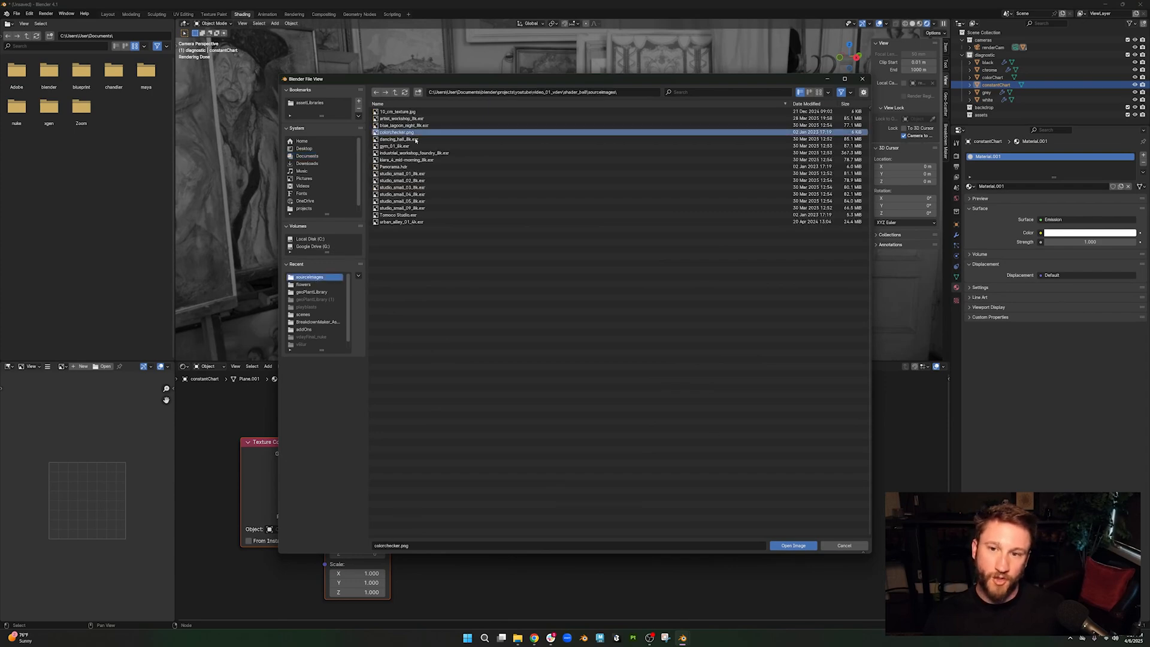
{"action": "left_click", "coordinate": [794, 546]}
{"action": "left_click_drag", "start_coordinate": [521, 435], "coordinate": [542, 451]}
{"action": "left_click", "coordinate": [838, 326]}
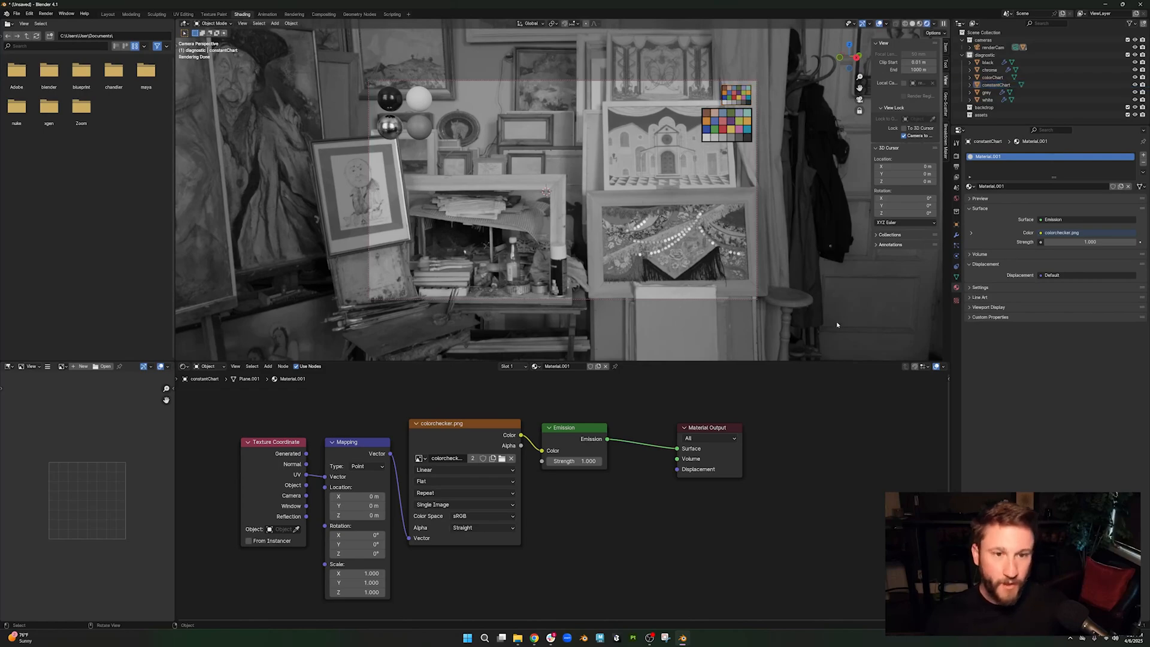
{"action": "middle_click_drag", "start_coordinate": [615, 213], "coordinate": [797, 211]}
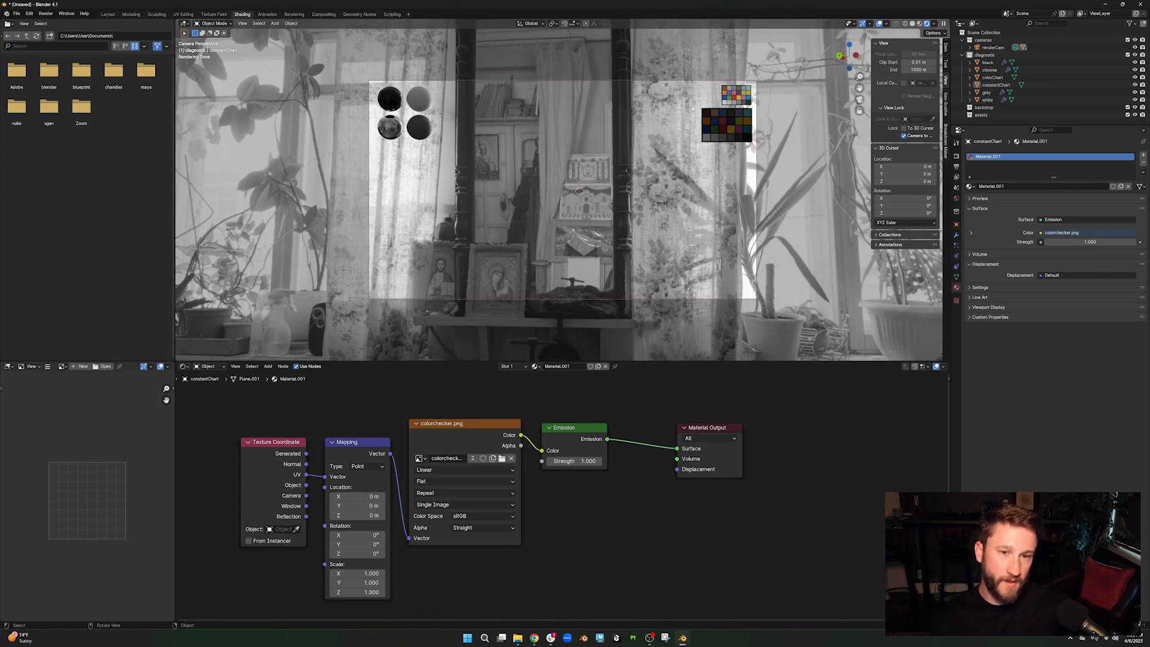
- Orbit the camera around the studio to frame the charts against the large figure painting
{"action": "middle_click_drag", "start_coordinate": [603, 139], "coordinate": [599, 106]}
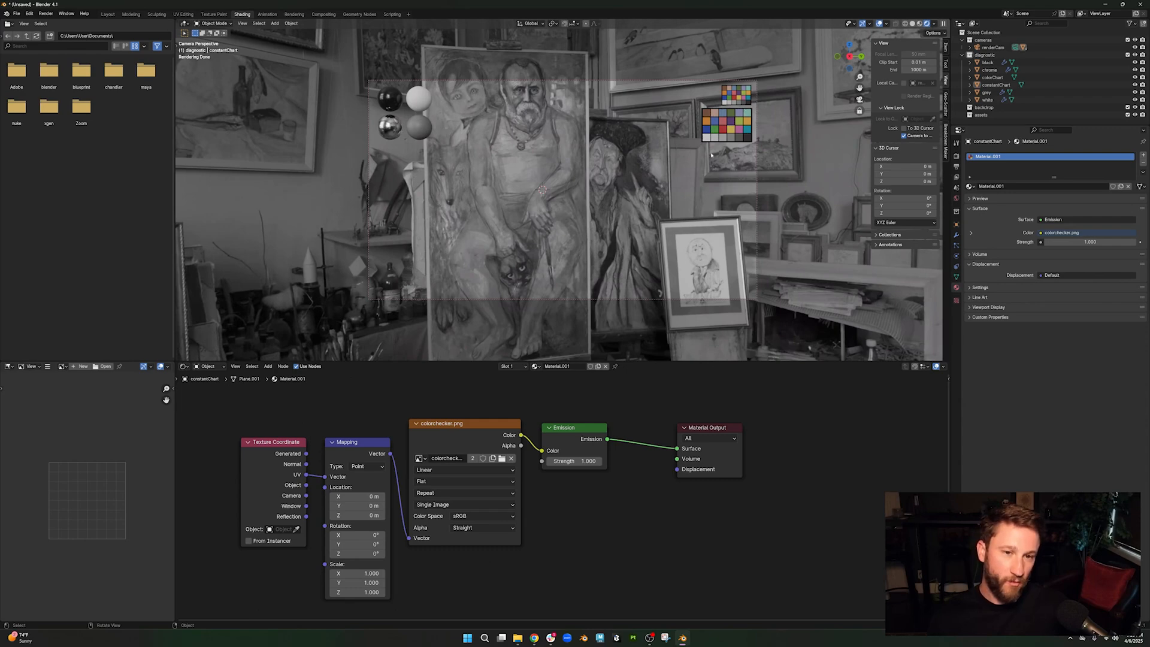
{"action": "middle_click_drag", "start_coordinate": [512, 159], "coordinate": [526, 155]}
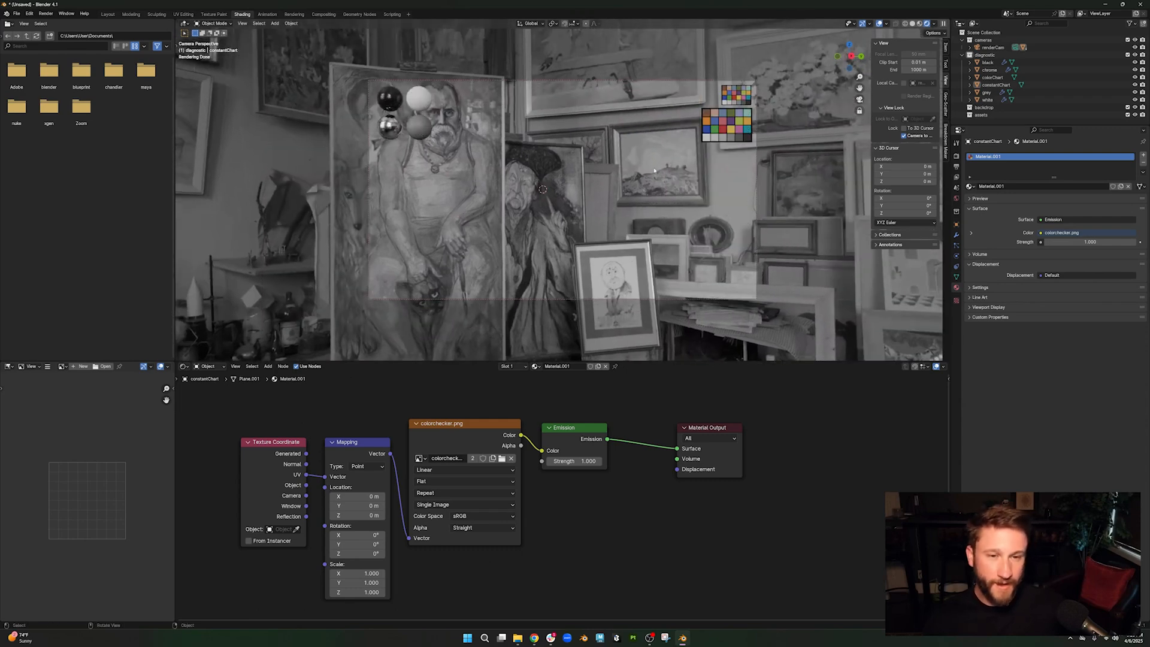
{"action": "middle_click_drag", "start_coordinate": [655, 171], "coordinate": [617, 175]}
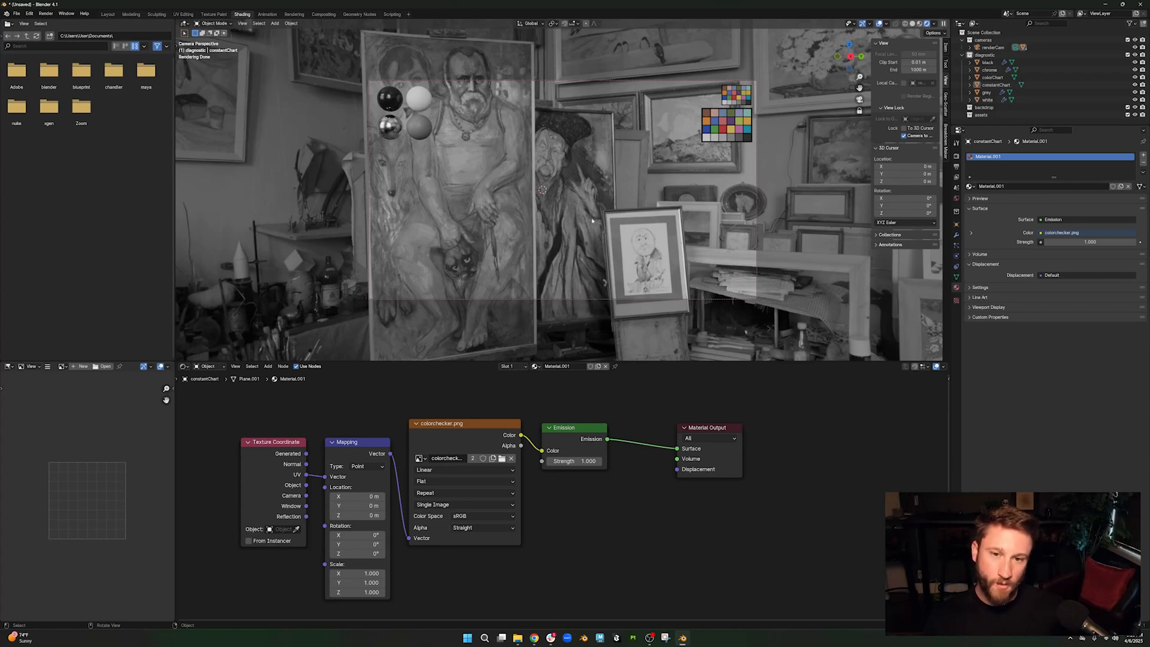
- In the Modeling workspace, return to Object Mode and make backdrop the active collection
{"action": "left_click", "coordinate": [133, 14]}
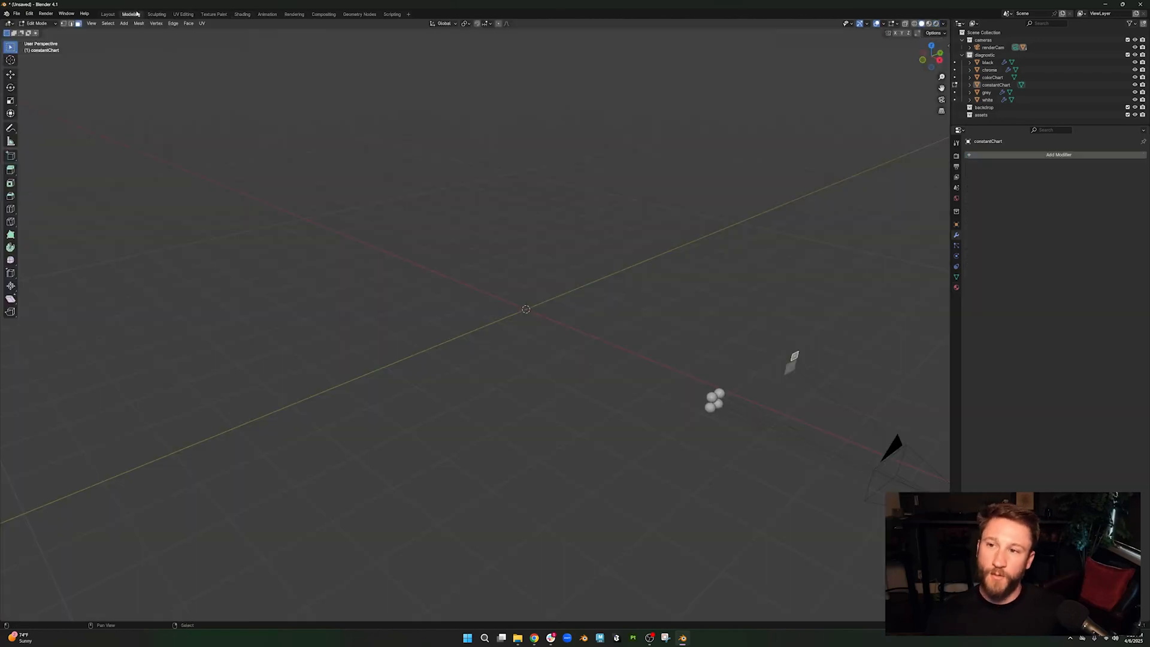
{"action": "middle_click_drag", "start_coordinate": [608, 308], "coordinate": [281, 325]}
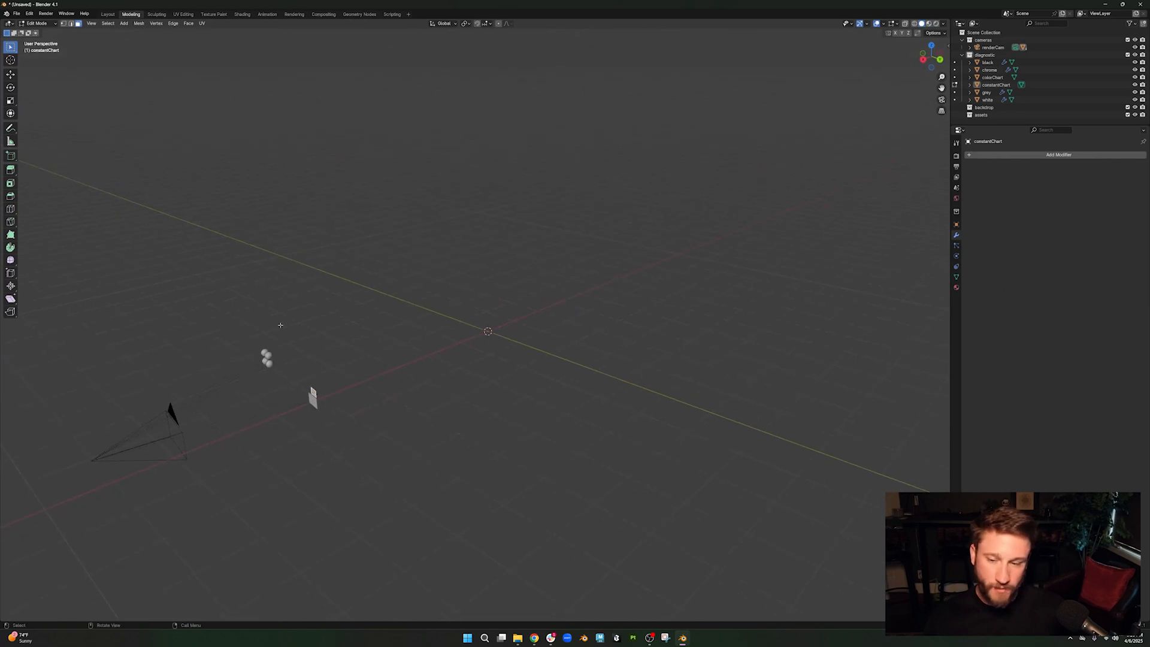
{"action": "middle_click_drag", "start_coordinate": [347, 378], "coordinate": [537, 292]}
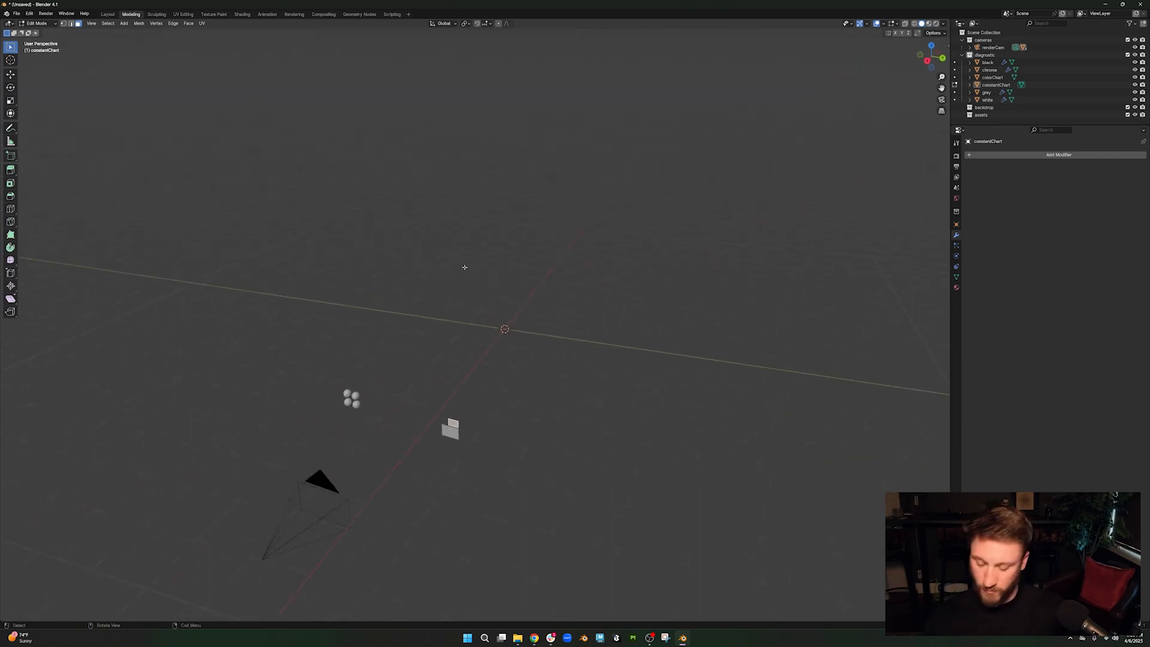
{"action": "key", "text": "Tab"}
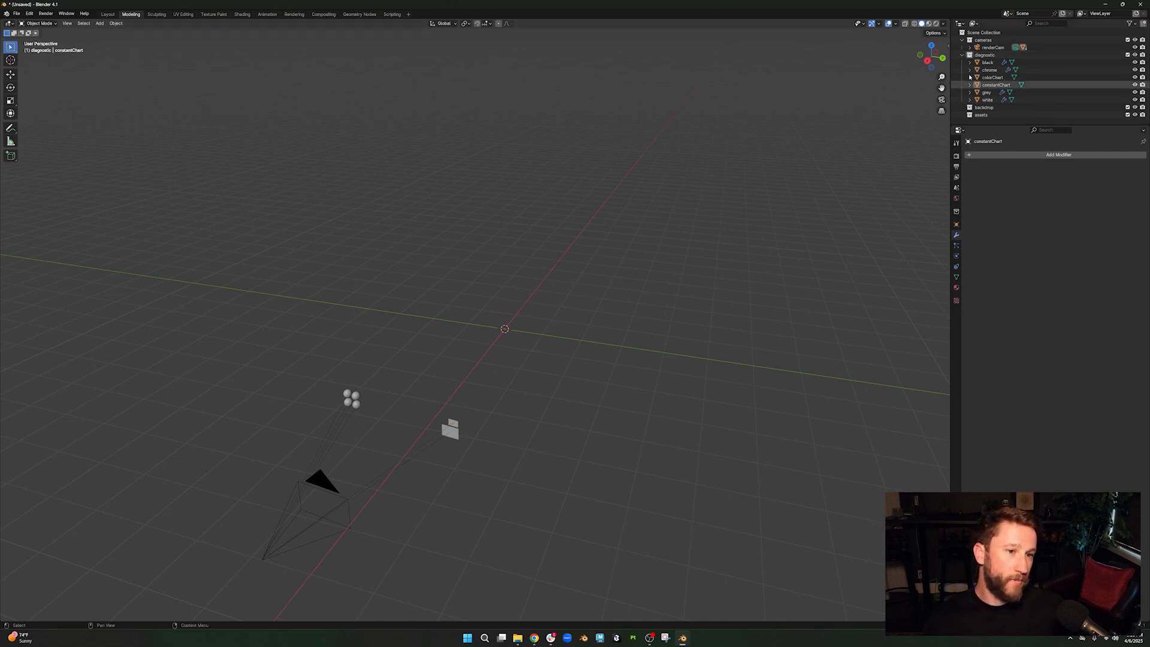
{"action": "left_click", "coordinate": [963, 55]}
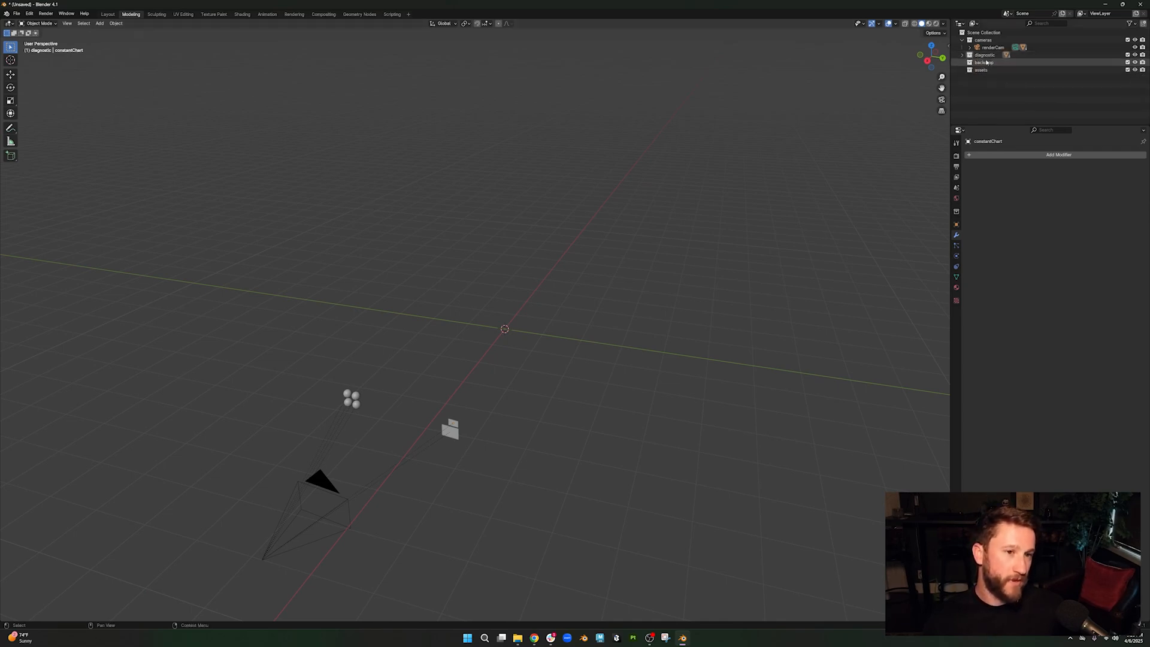
{"action": "left_click", "coordinate": [985, 63]}
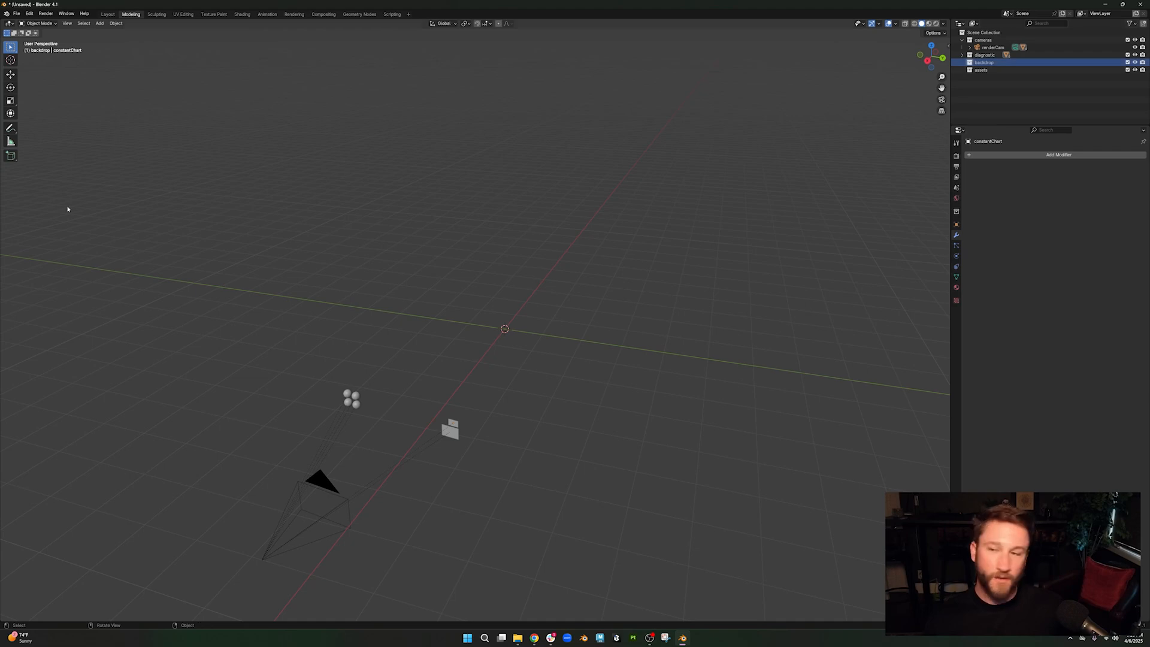
- Add a plane at the origin, scale it up large, and enter Edit Mode
{"action": "left_click", "coordinate": [101, 24]}
{"action": "mouse_move", "coordinate": [111, 25]}
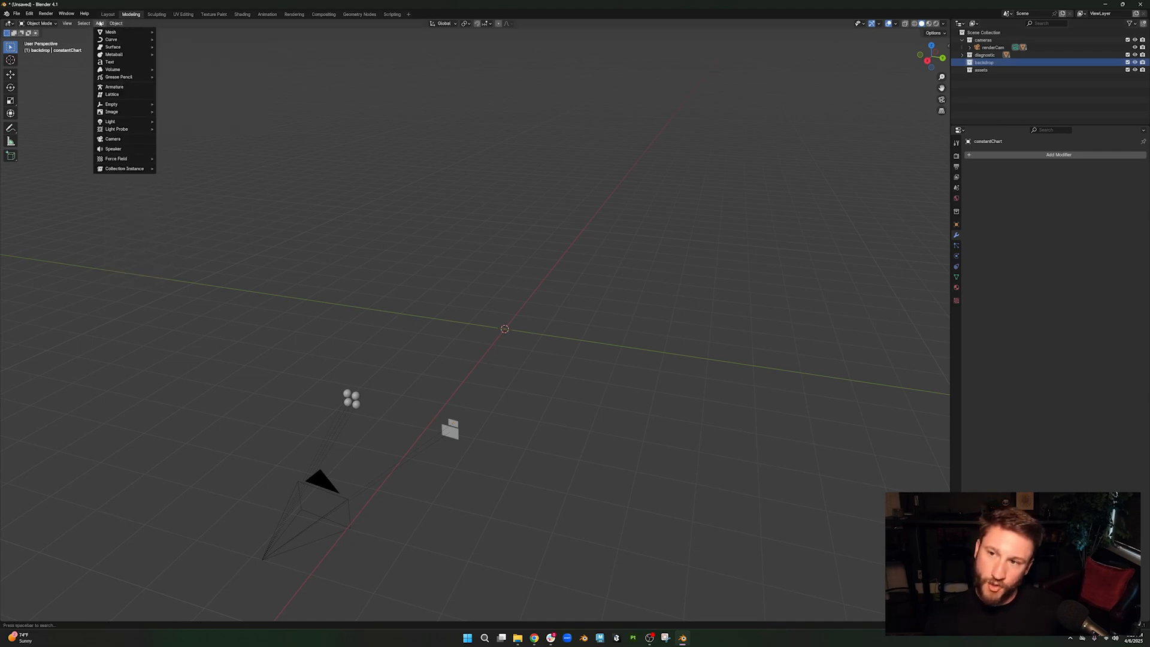
{"action": "left_click", "coordinate": [190, 33]}
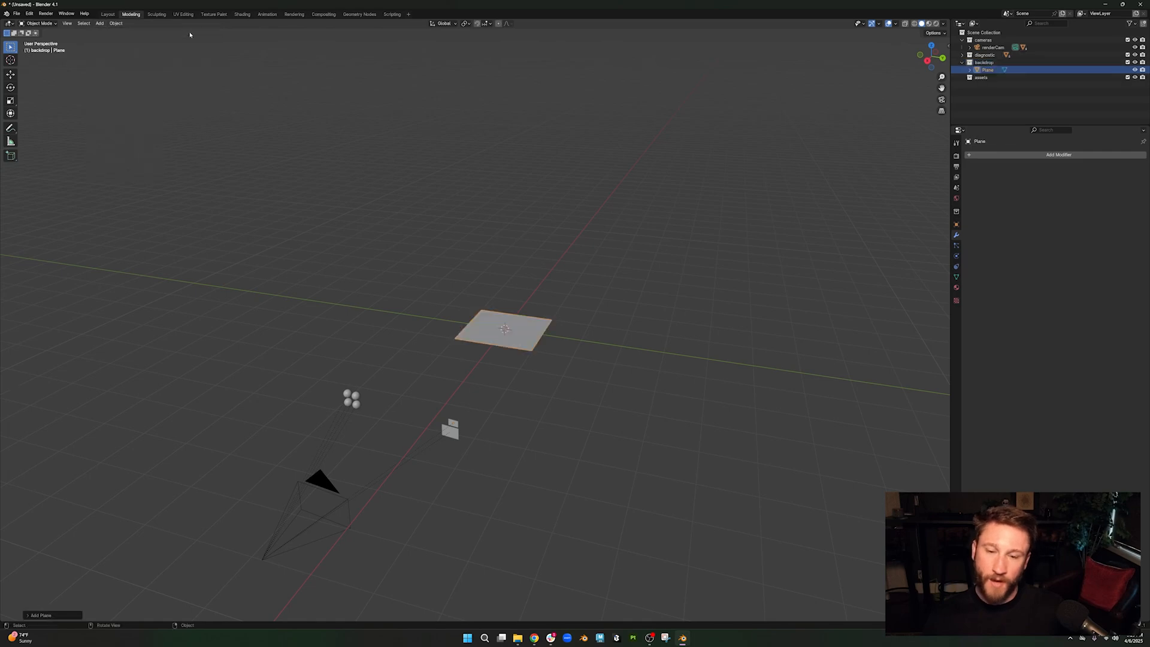
{"action": "middle_click_drag", "start_coordinate": [518, 251], "coordinate": [496, 282]}
{"action": "key", "text": "s"}
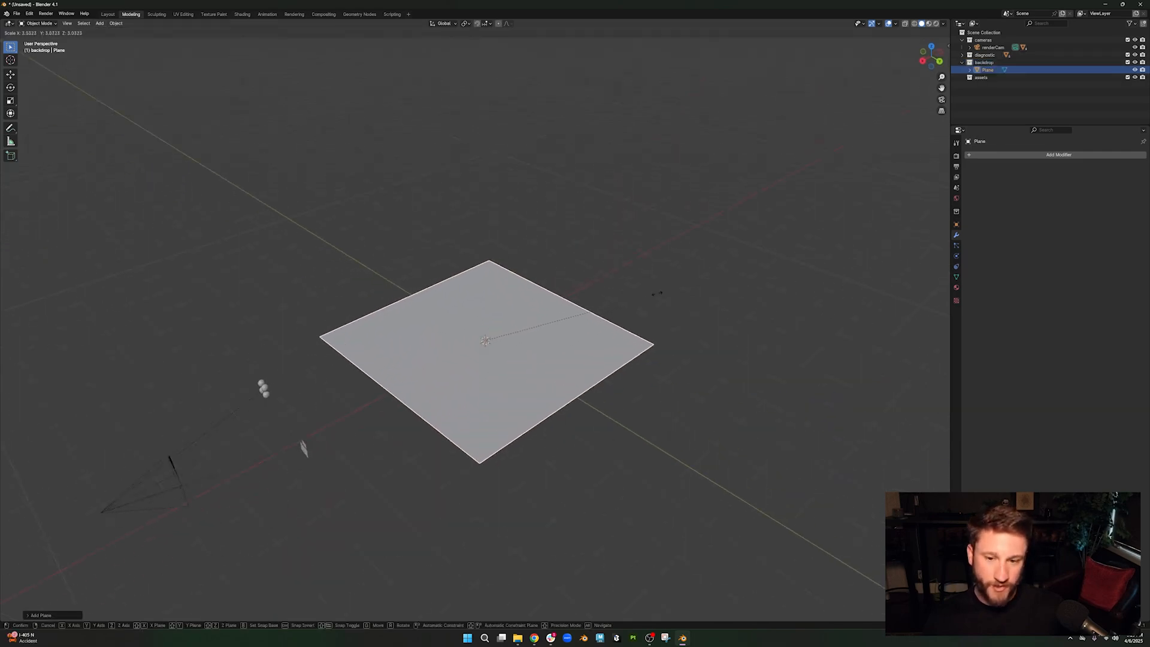
{"action": "left_click", "coordinate": [767, 257]}
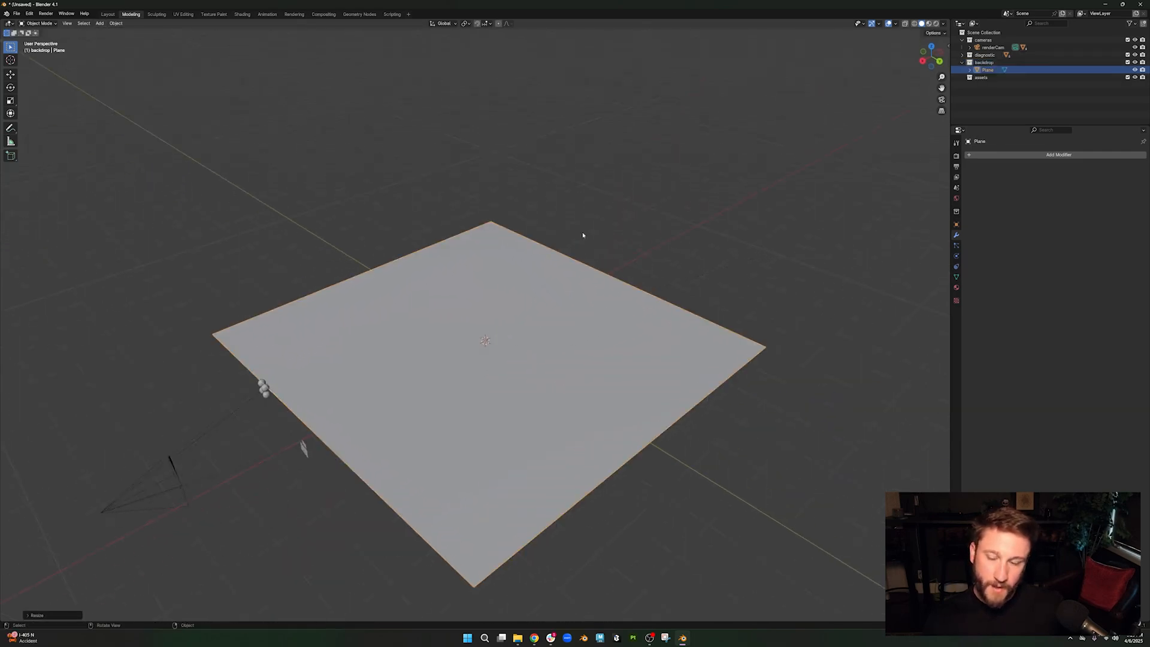
{"action": "mouse_move", "coordinate": [441, 252]}
{"action": "middle_mouse_down"}
{"action": "mouse_move", "coordinate": [426, 236]}
{"action": "mouse_move", "coordinate": [455, 239]}
{"action": "middle_mouse_up"}
{"action": "middle_click_drag", "start_coordinate": [602, 311], "coordinate": [531, 321]}
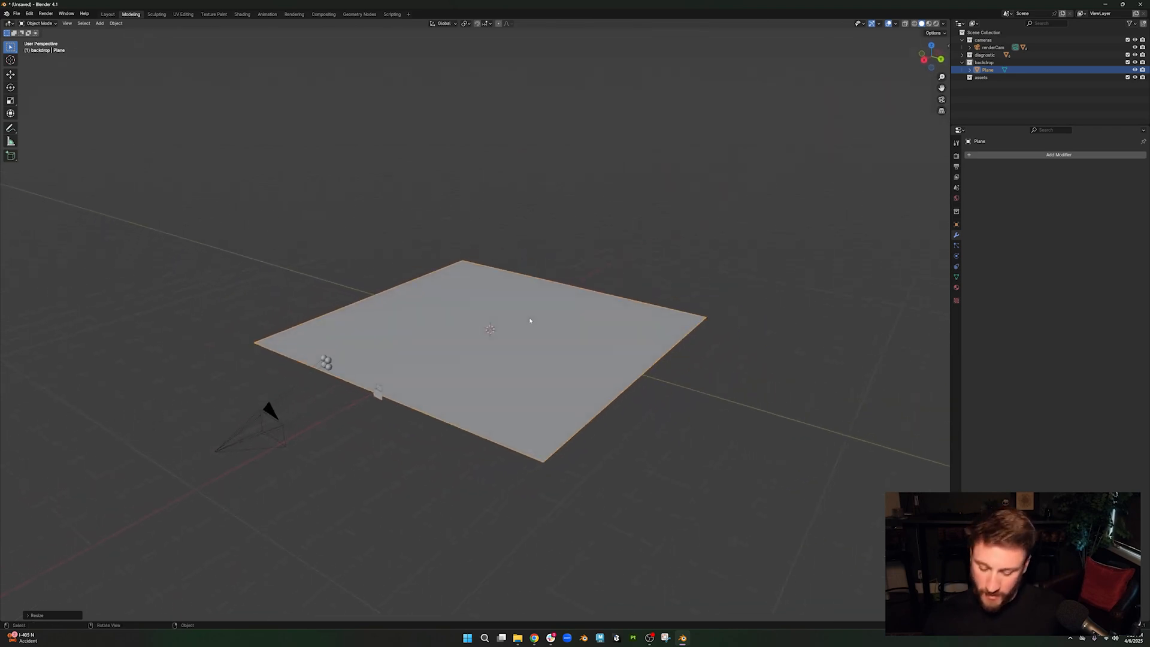
{"action": "key", "text": "Tab"}
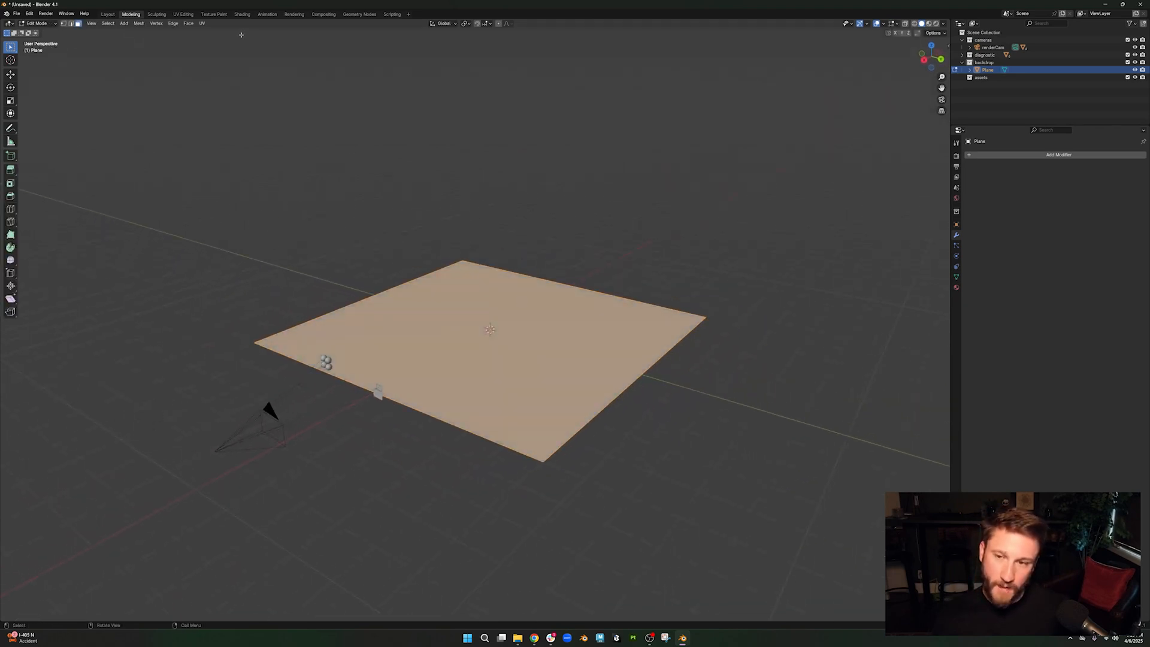
- Extrude the plane's back edge straight up along Z into a tall wall, then select the corner edge
{"action": "left_click", "coordinate": [70, 23]}
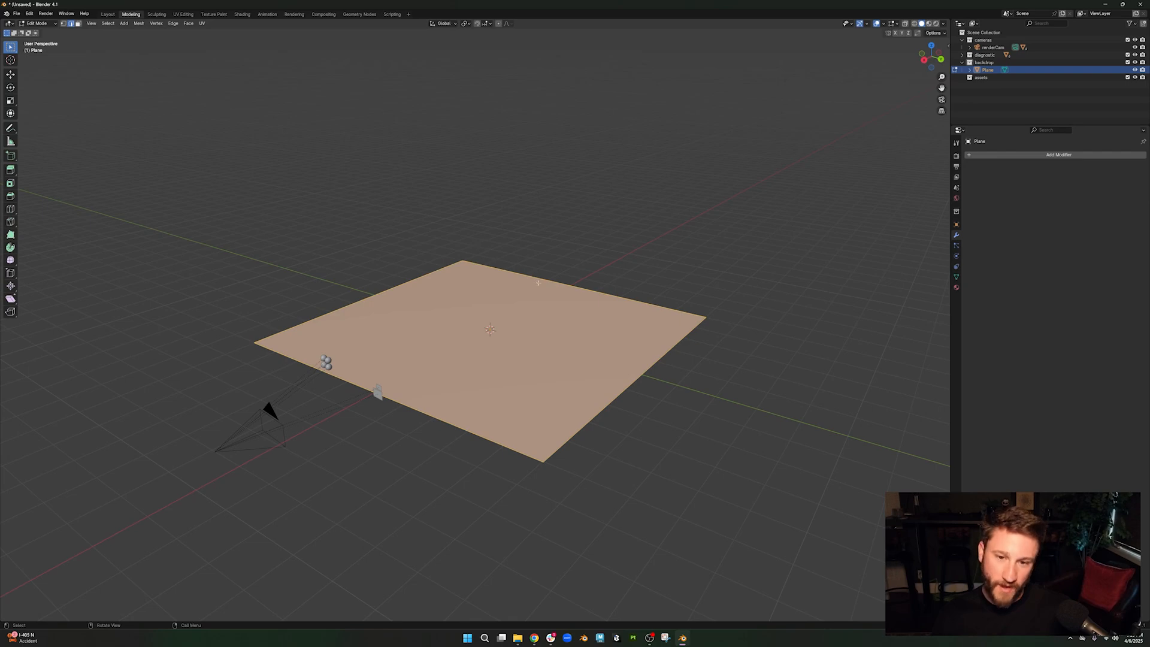
{"action": "key", "text": "alt+a"}
{"action": "middle_click_drag", "start_coordinate": [539, 282], "coordinate": [591, 286]}
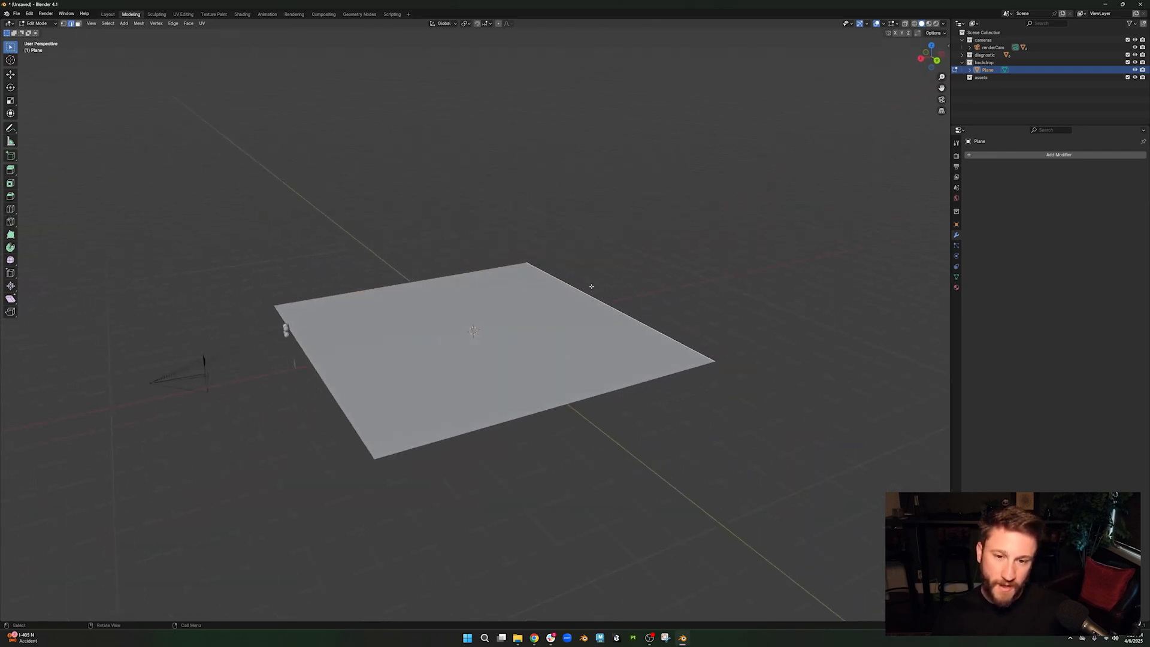
{"action": "right_click", "coordinate": [590, 296]}
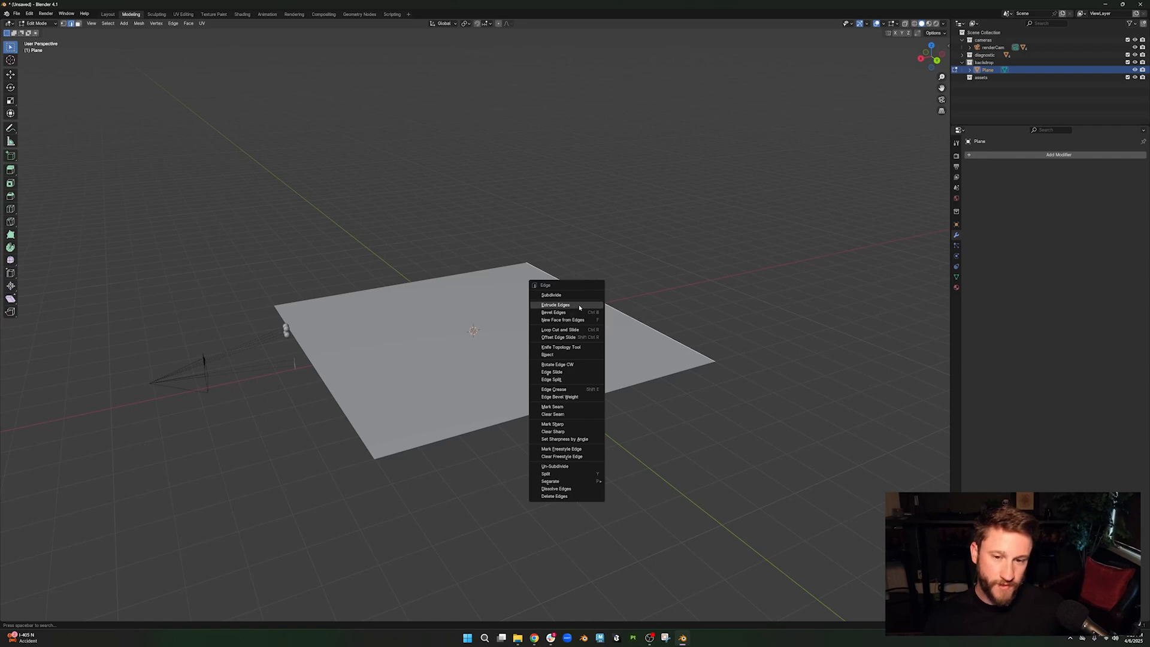
{"action": "left_click", "coordinate": [579, 304]}
{"action": "key", "text": "z"}
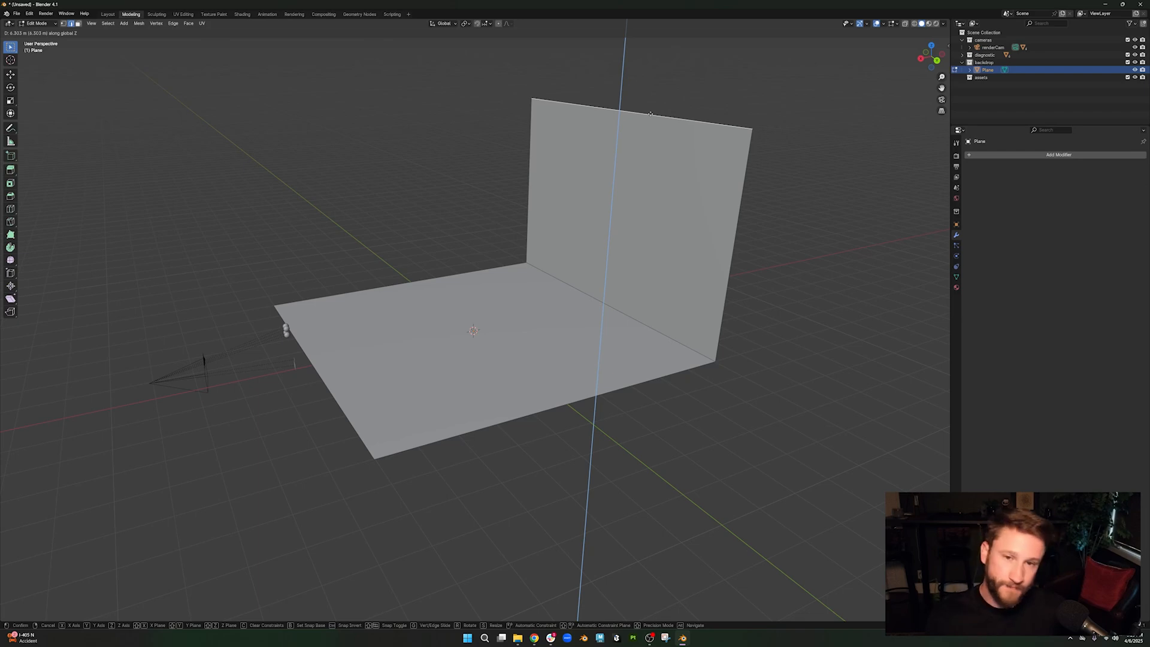
{"action": "left_click", "coordinate": [650, 113]}
{"action": "left_click", "coordinate": [606, 304]}
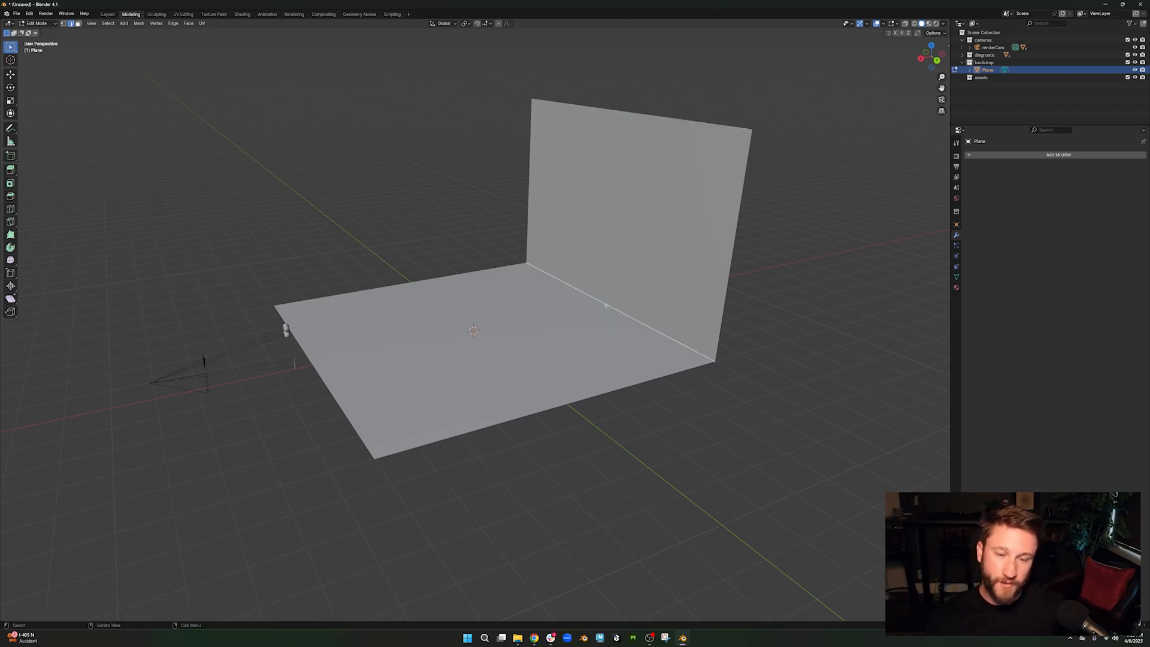
{"action": "key", "text": "ctrl+e"}
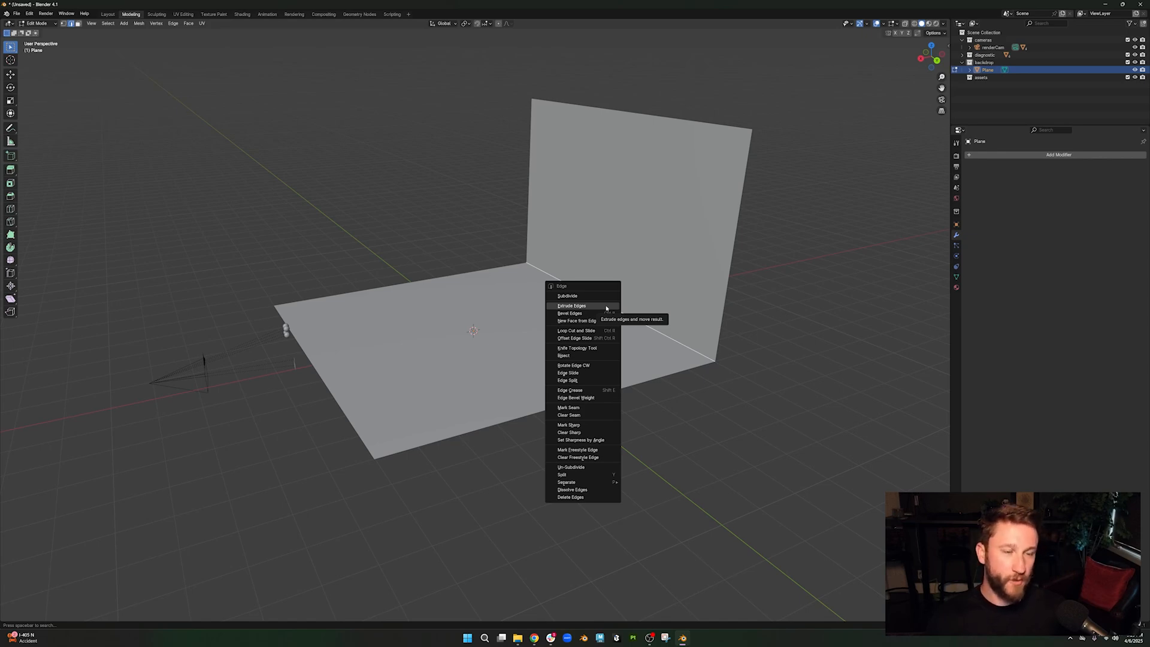
- Bevel the floor–wall corner edge into a rounded curve with 7 segments
{"action": "left_click", "coordinate": [576, 313]}
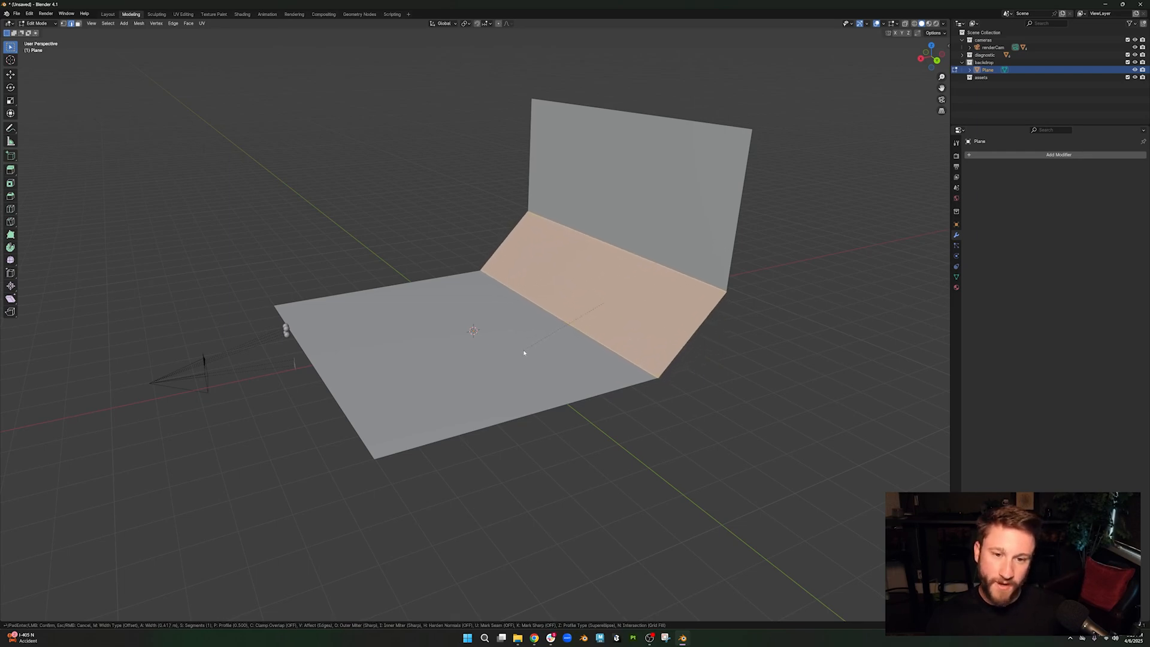
{"action": "scroll", "coordinate": [522, 354], "scroll_direction": "up", "scroll_amount": 3}
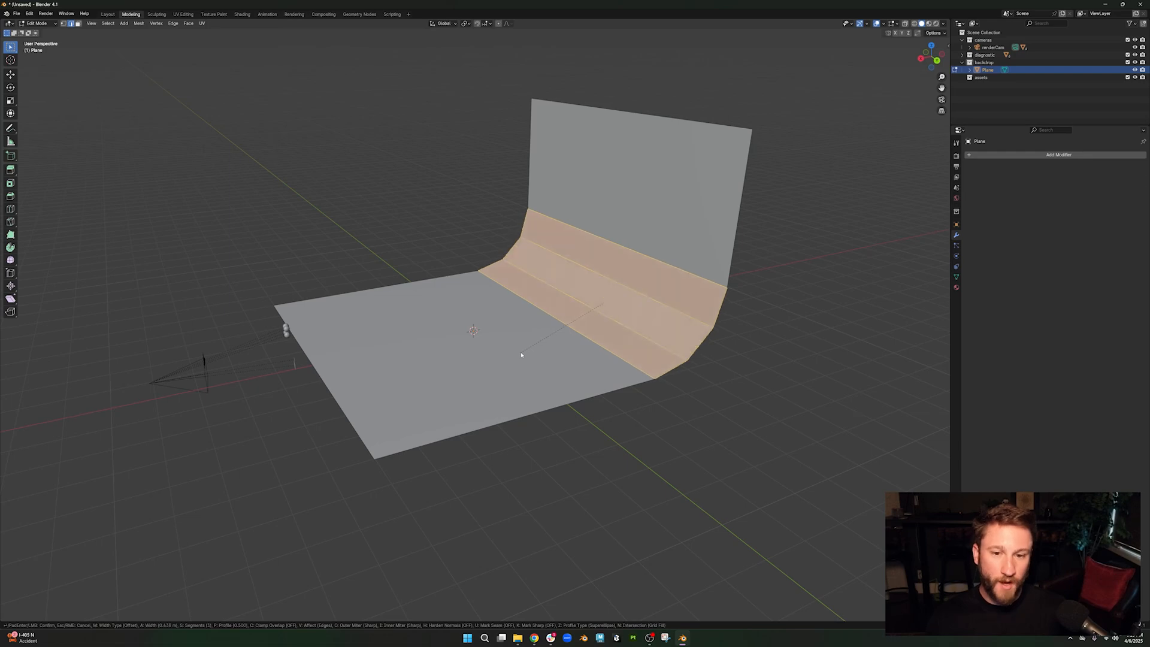
{"action": "scroll", "coordinate": [513, 365], "scroll_direction": "up", "scroll_amount": 1}
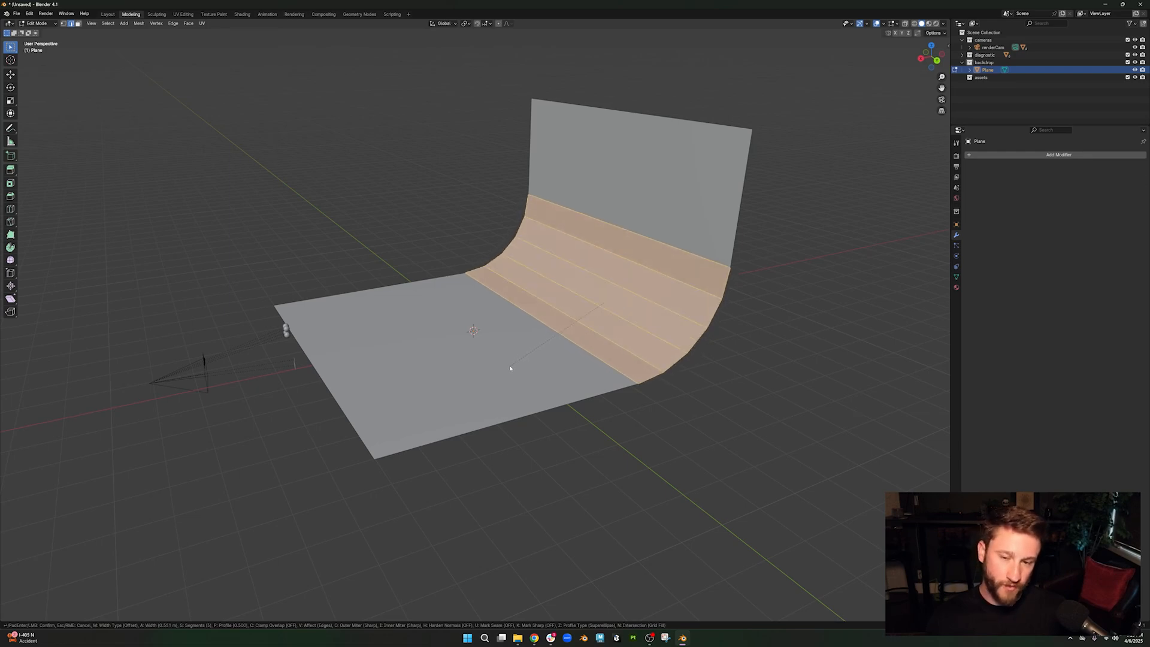
{"action": "scroll", "coordinate": [510, 368], "scroll_direction": "up", "scroll_amount": 1}
{"action": "scroll", "coordinate": [510, 369], "scroll_direction": "up", "scroll_amount": 1}
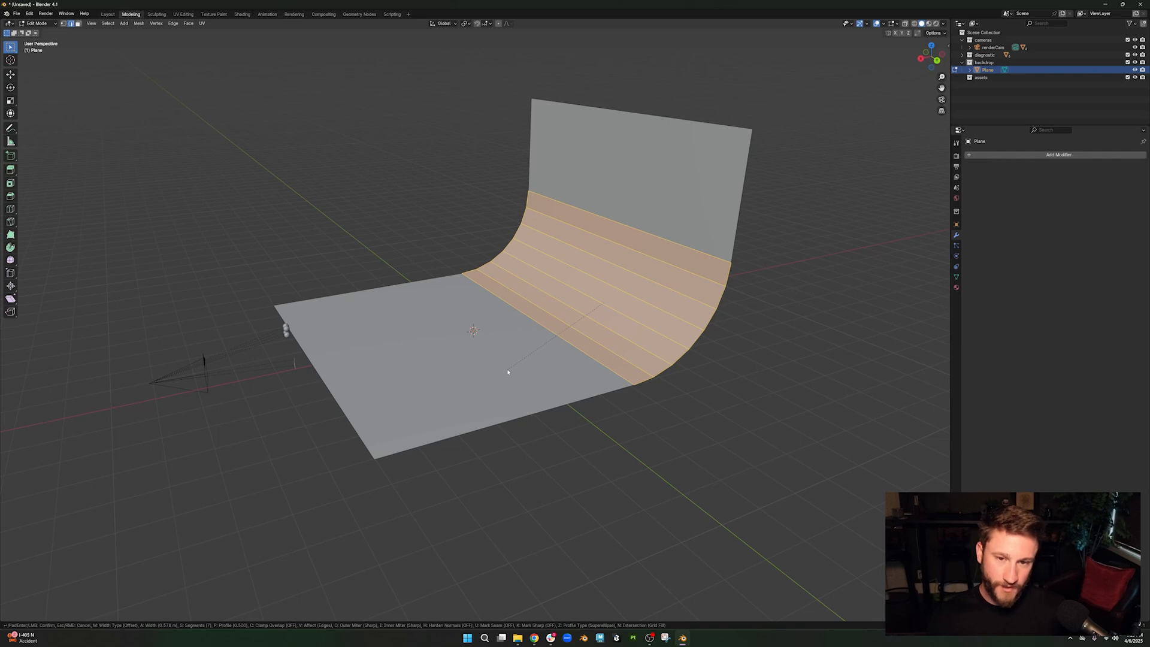
{"action": "left_click", "coordinate": [508, 371]}
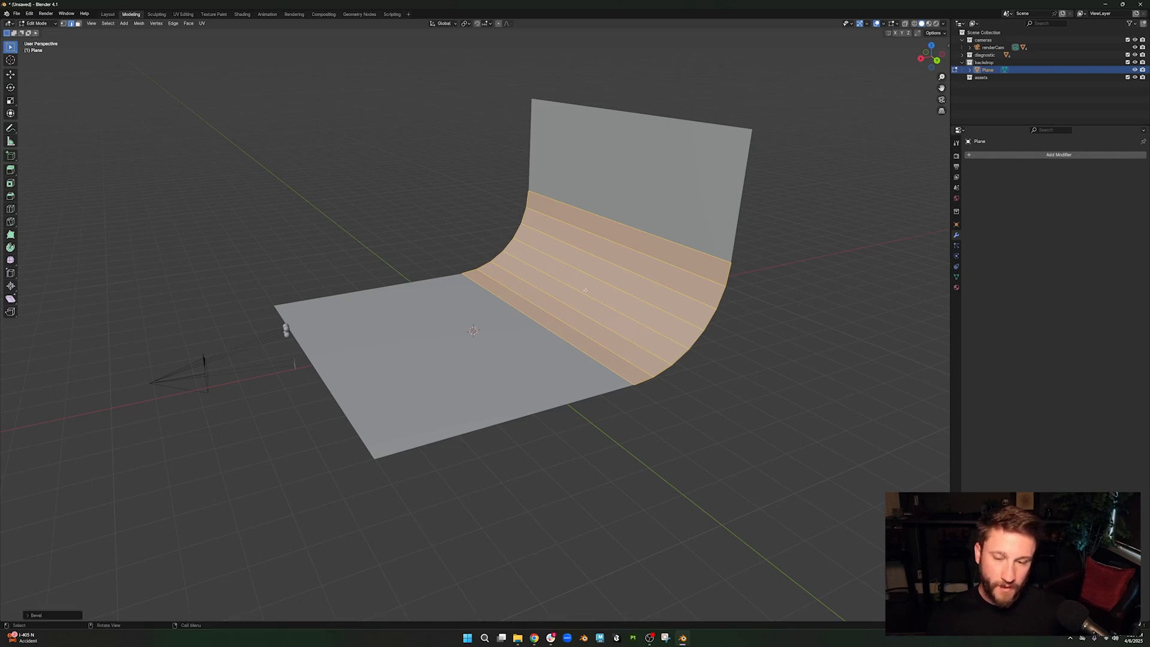
- Shade the backdrop smooth in Object Mode, view it front-on, and switch to Shading workspace
{"action": "key", "text": "Tab"}
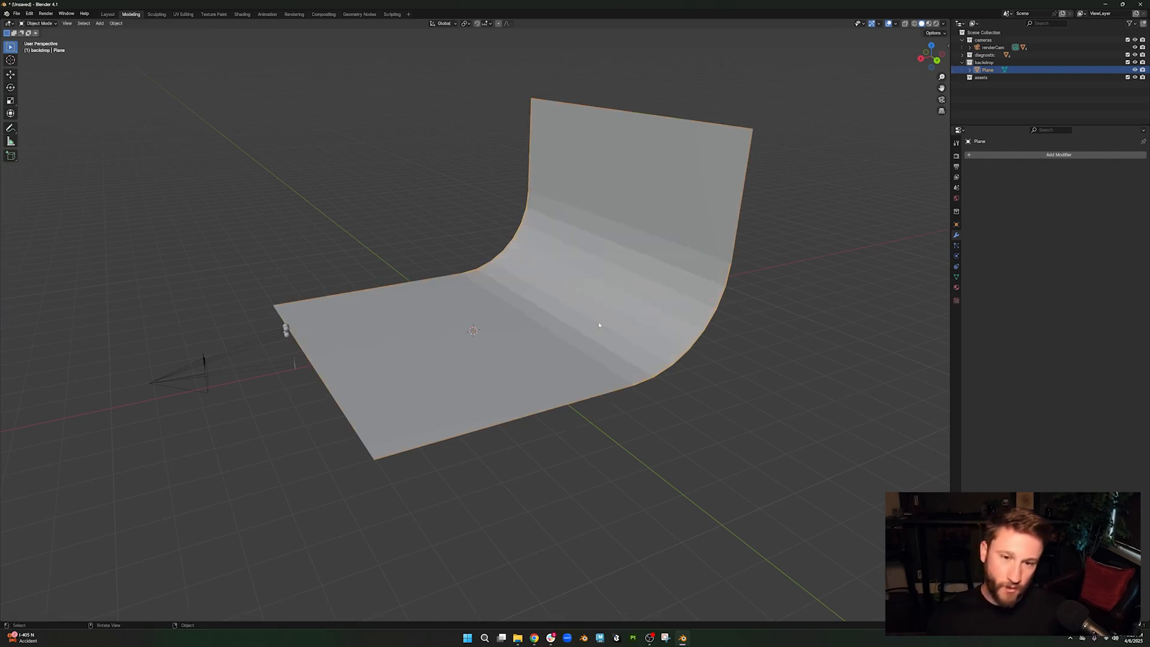
{"action": "right_click", "coordinate": [602, 307]}
{"action": "left_click", "coordinate": [588, 308]}
{"action": "middle_click_drag", "start_coordinate": [589, 307], "coordinate": [724, 342]}
{"action": "middle_click_drag", "start_coordinate": [513, 282], "coordinate": [611, 273]}
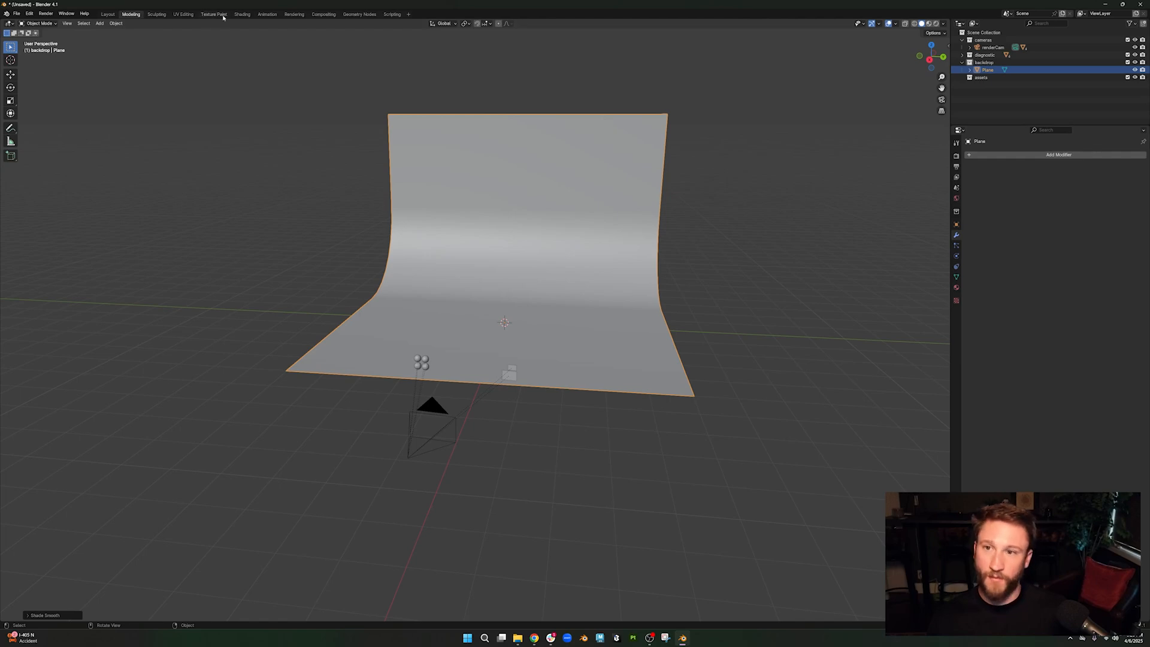
{"action": "left_click", "coordinate": [242, 14]}
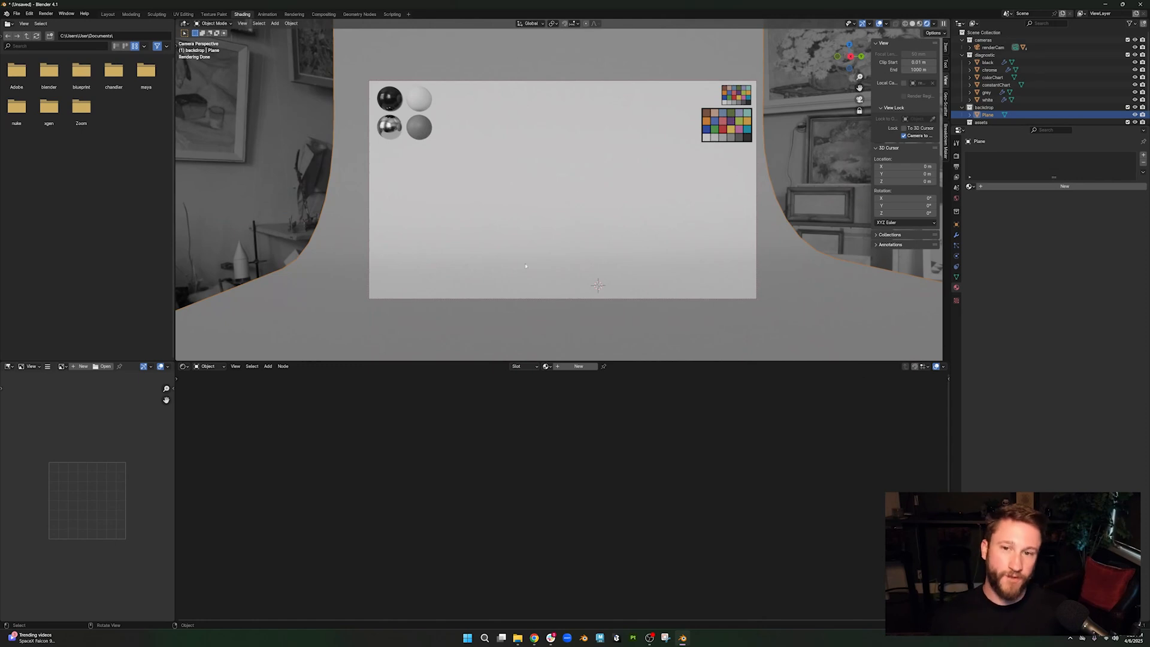
- Rename the Plane object to backdrop in the Outliner
{"action": "double_click", "coordinate": [987, 114]}
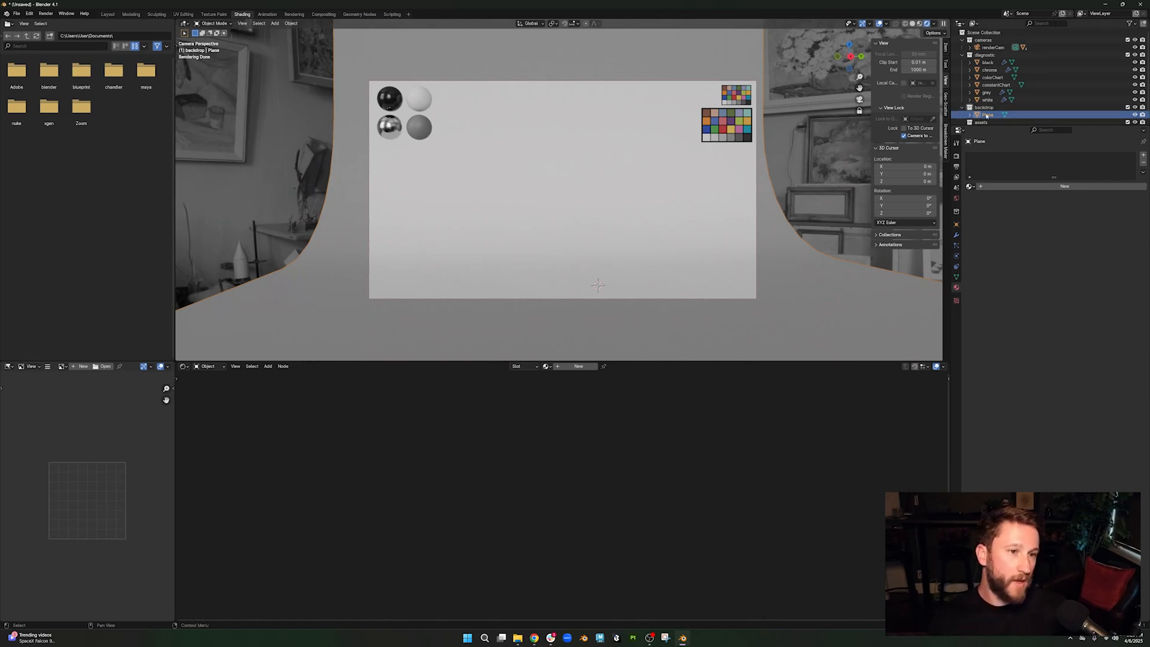
{"action": "type", "text": "backd"}
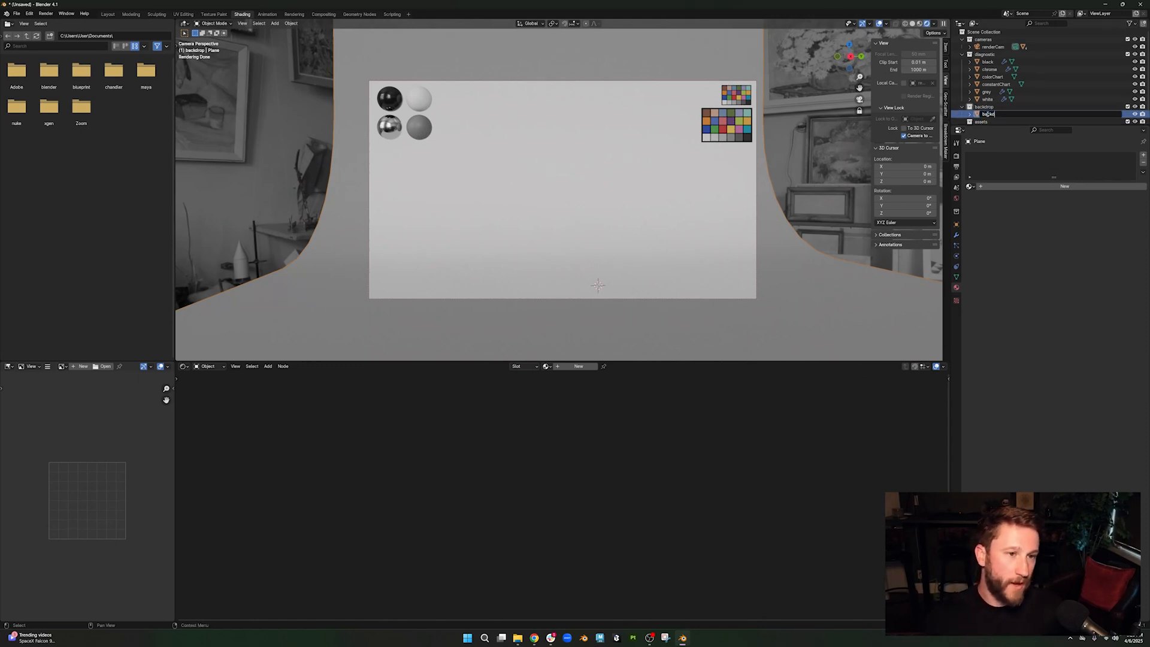
{"action": "type", "text": "rop"}
{"action": "key", "text": "Return"}
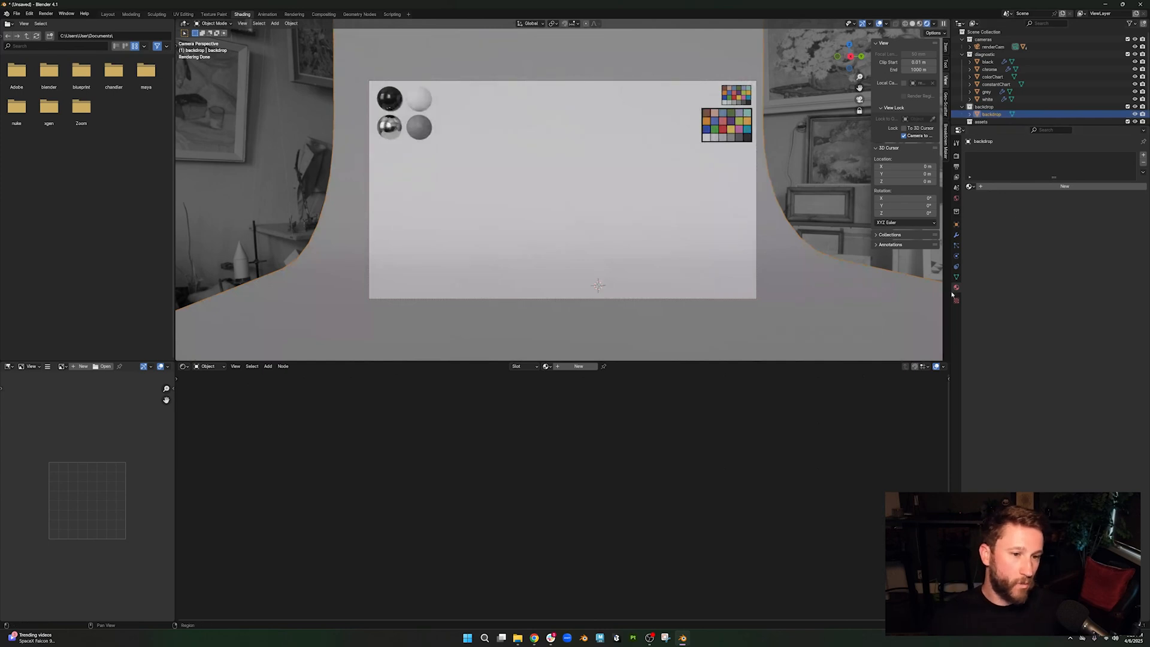
- Create a new material on the backdrop and name it backdrop_mat
{"action": "left_click", "coordinate": [986, 186]}
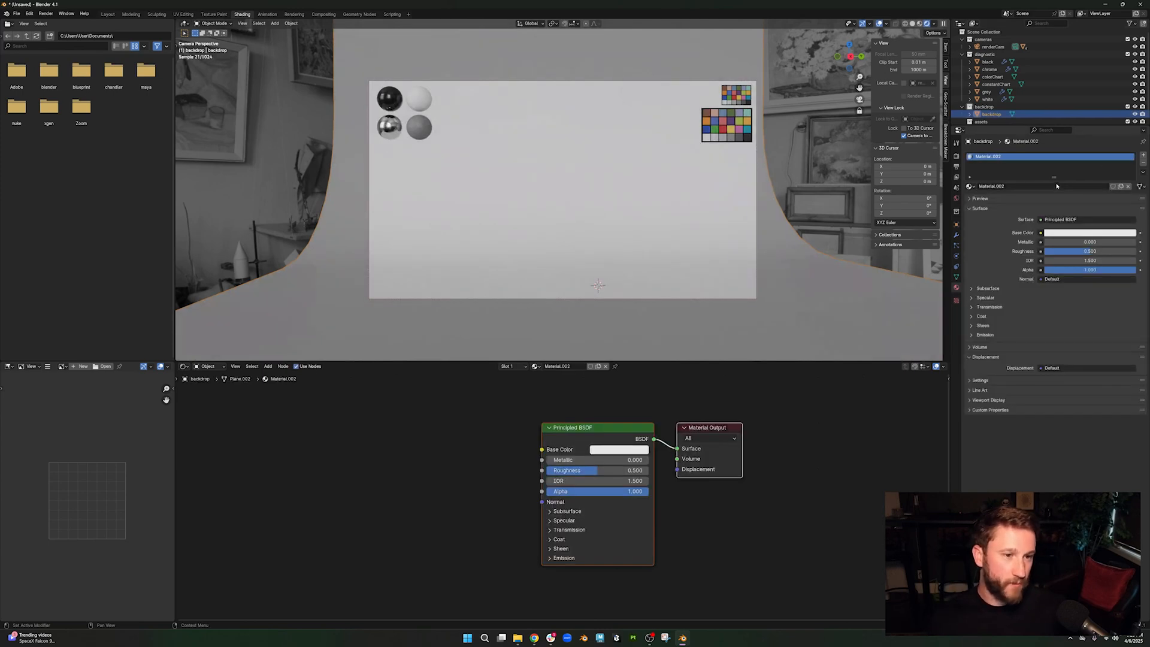
{"action": "left_click", "coordinate": [989, 187]}
{"action": "type", "text": "bac"}
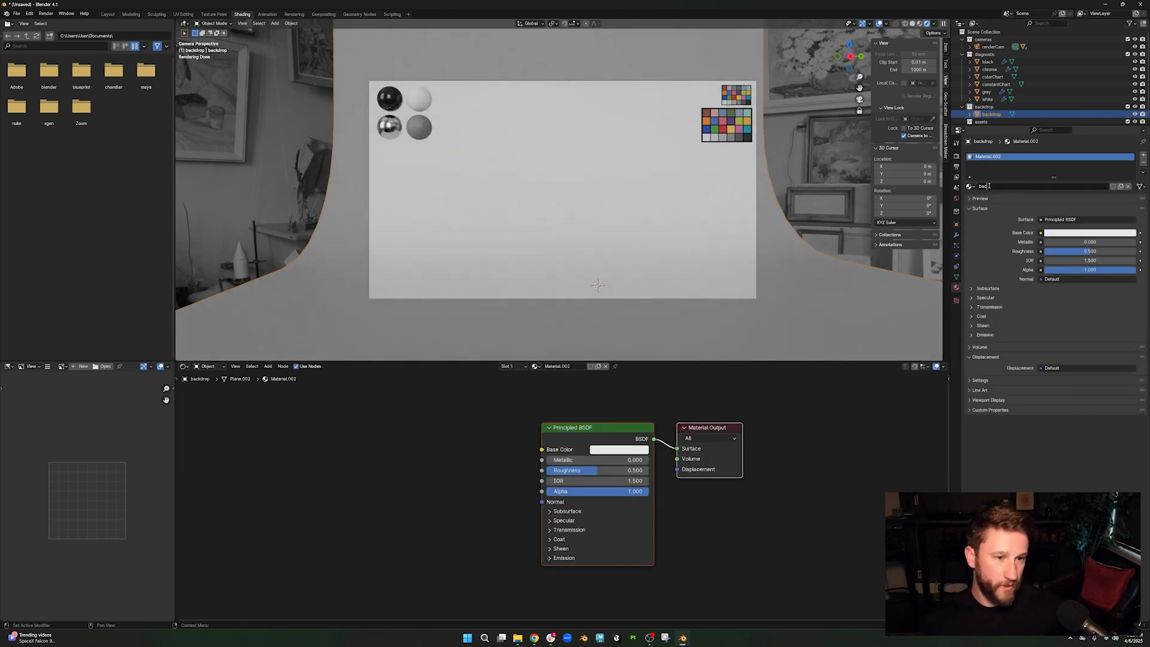
{"action": "type", "text": "kdrop_mat"}
{"action": "key", "text": "Return"}
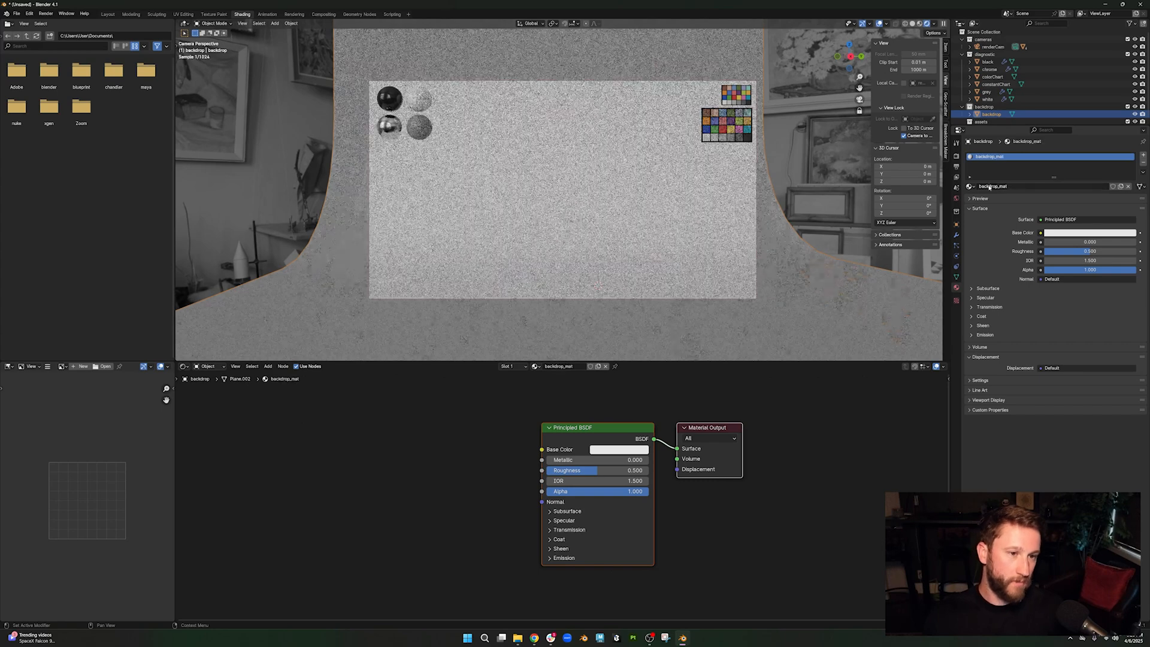
- Set the base colour value to 0.18, then darken it to about 0.122
{"action": "left_click", "coordinate": [1079, 233]}
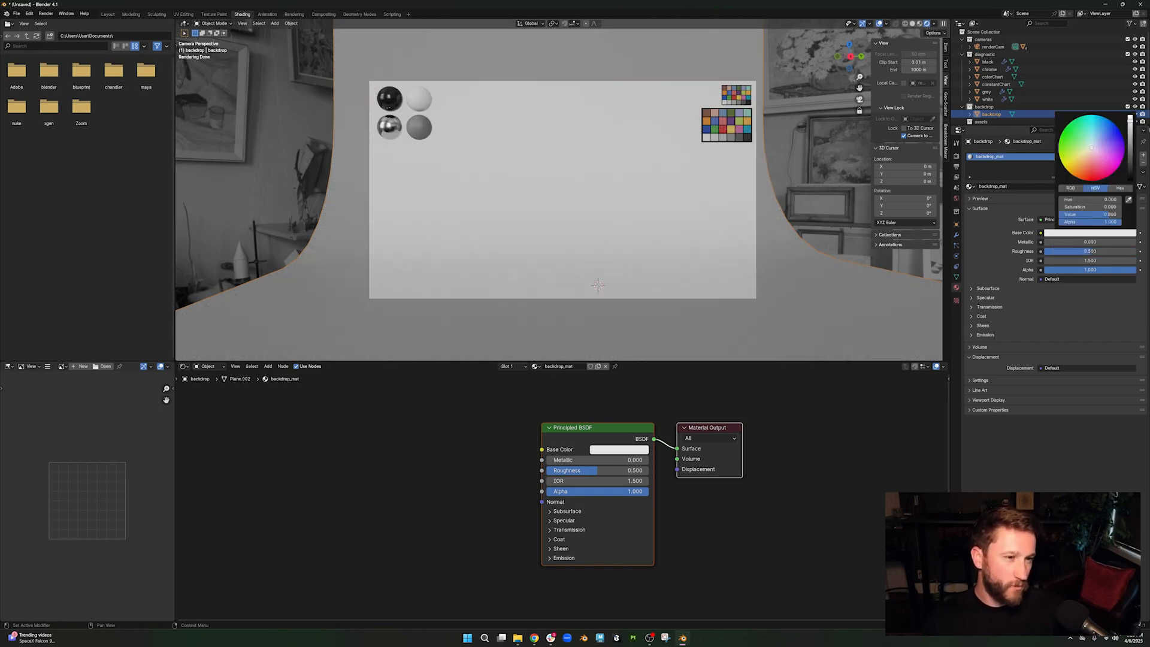
{"action": "left_click", "coordinate": [1115, 214]}
{"action": "key", "text": "BackSpace"}
{"action": "type", "text": "."}
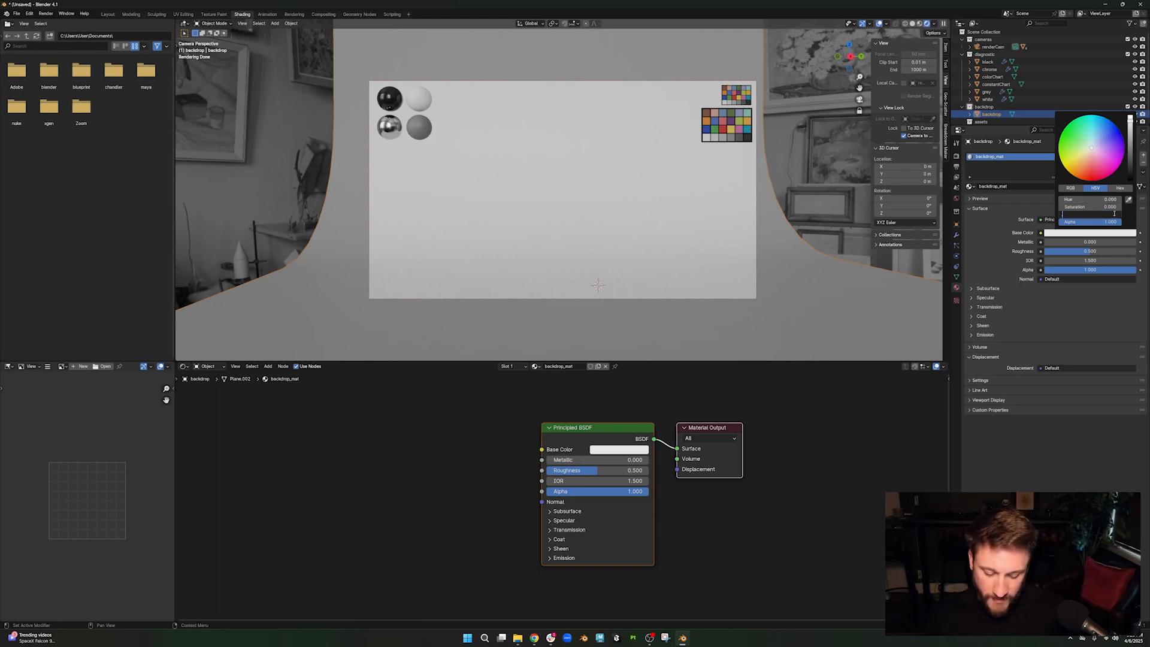
{"action": "type", "text": "18"}
{"action": "key", "text": "Return"}
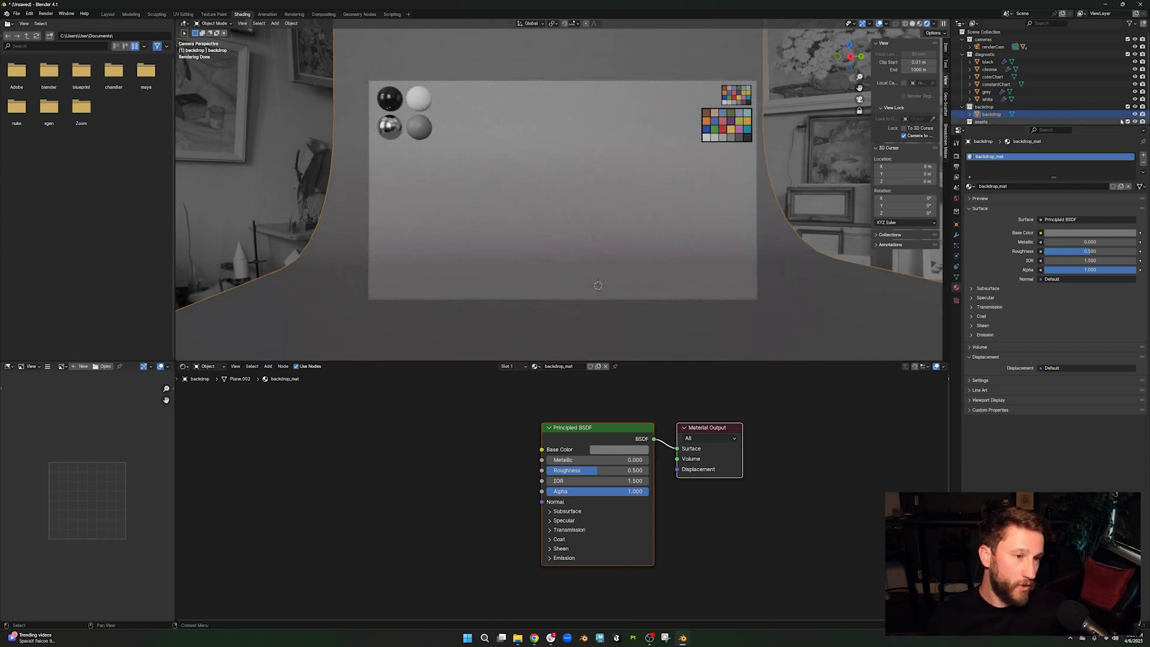
{"action": "left_click", "coordinate": [1107, 235]}
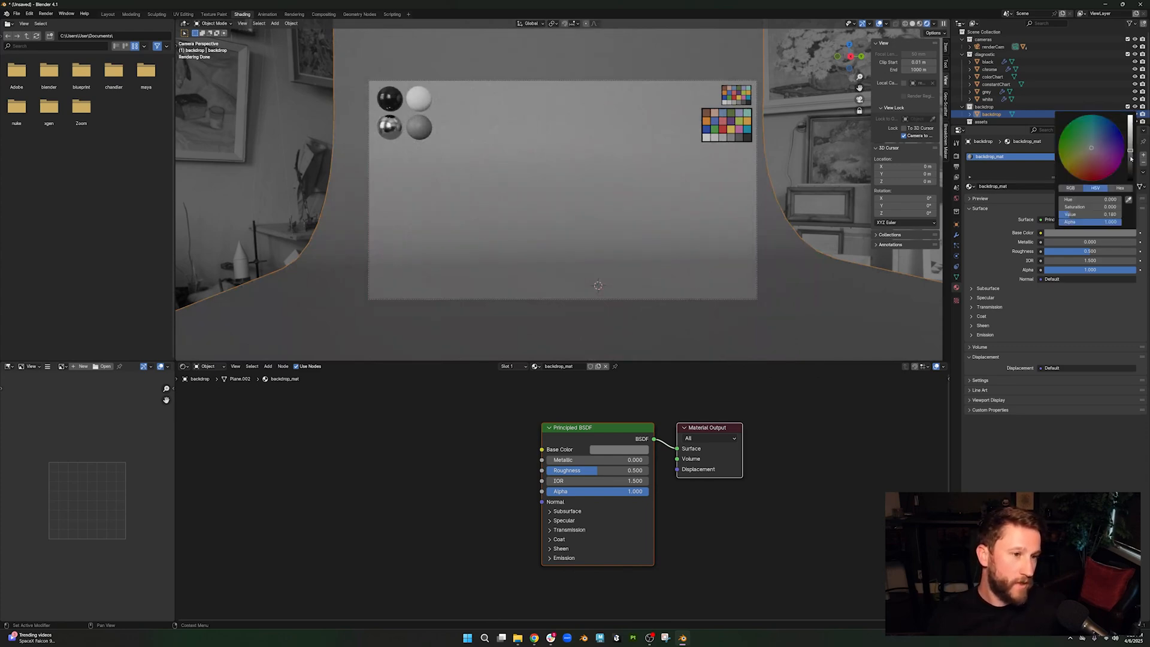
{"action": "left_click_drag", "start_coordinate": [1131, 159], "coordinate": [1130, 158]}
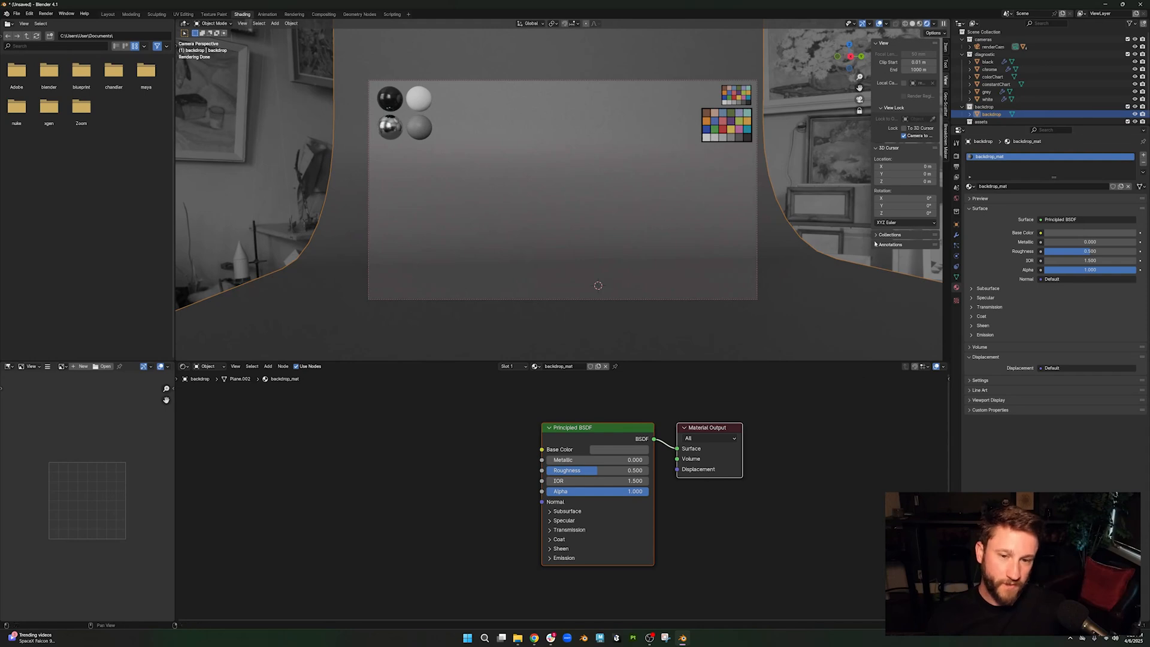
- Set the backdrop_mat roughness to 0.75
{"action": "left_click", "coordinate": [1102, 252]}
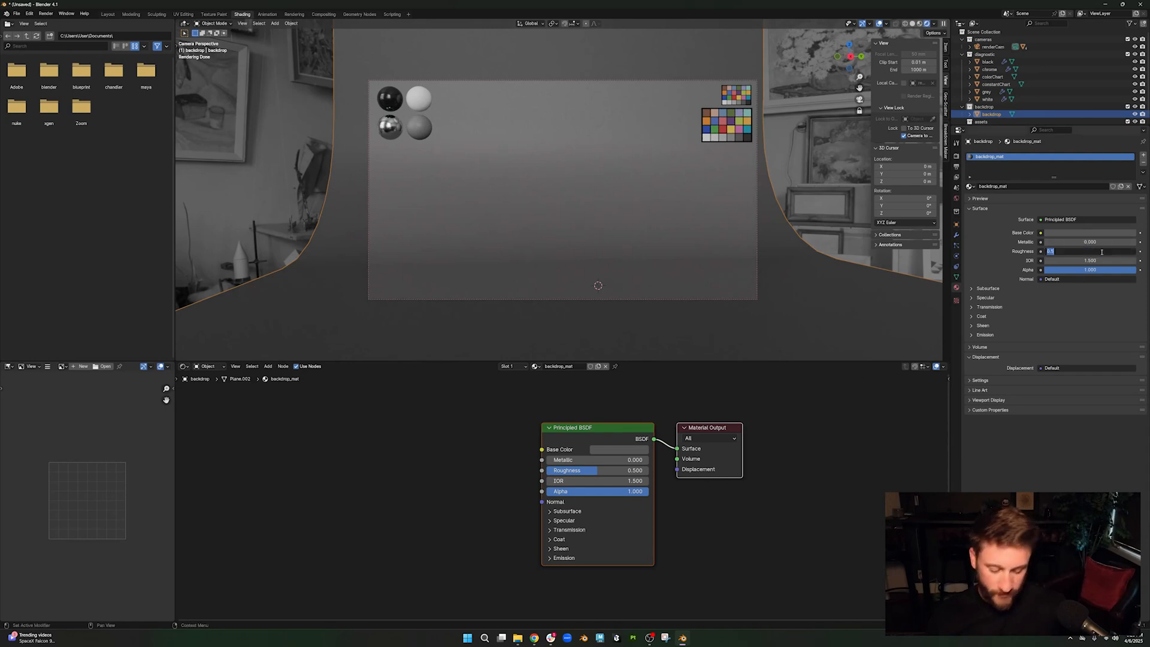
{"action": "key", "text": "BackSpace"}
{"action": "type", "text": ".7"}
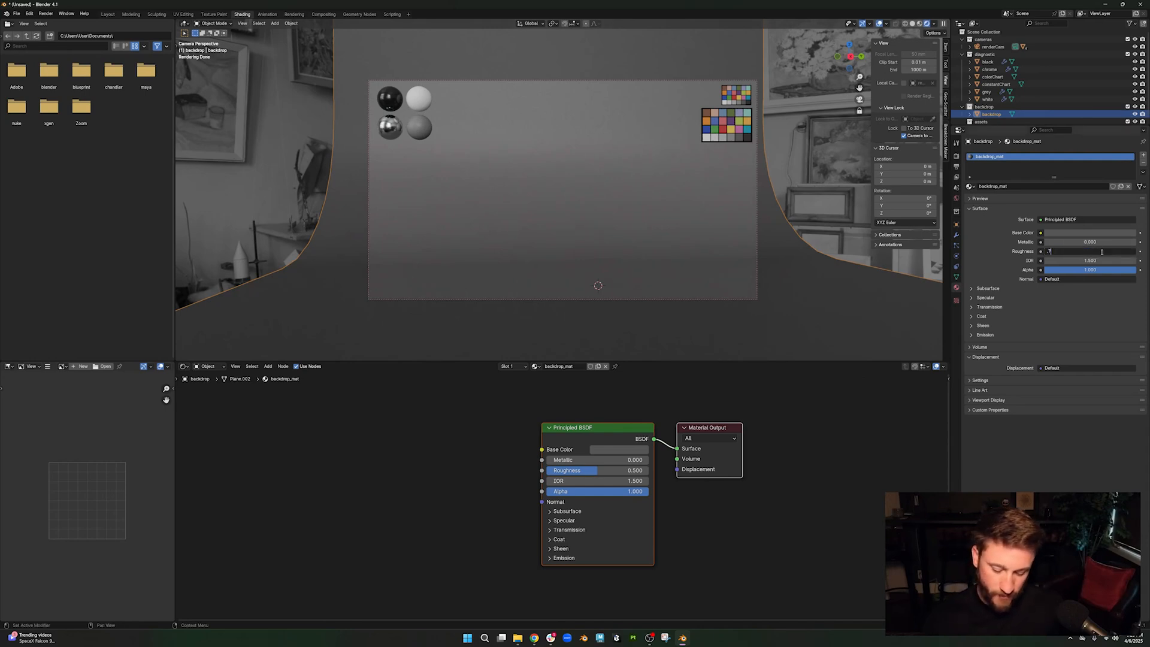
{"action": "type", "text": "5"}
{"action": "key", "text": "Return"}
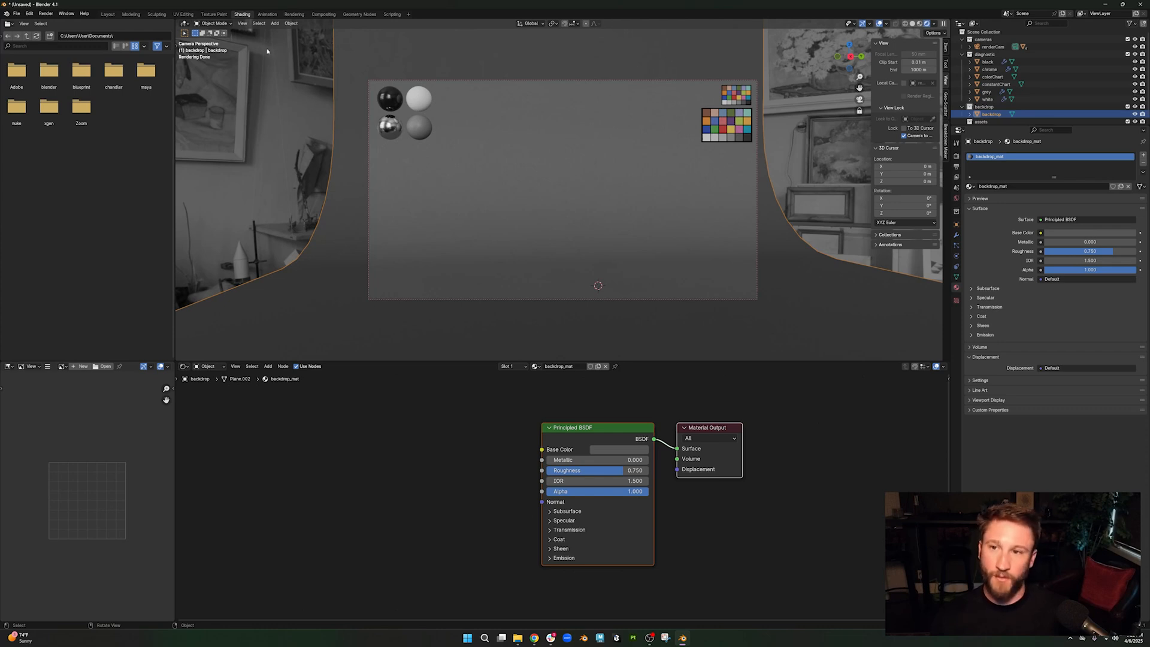
- Add a UV sphere, move it to rest on the backdrop floor, and shade it smooth
{"action": "left_click", "coordinate": [275, 23]}
{"action": "mouse_move", "coordinate": [300, 33]}
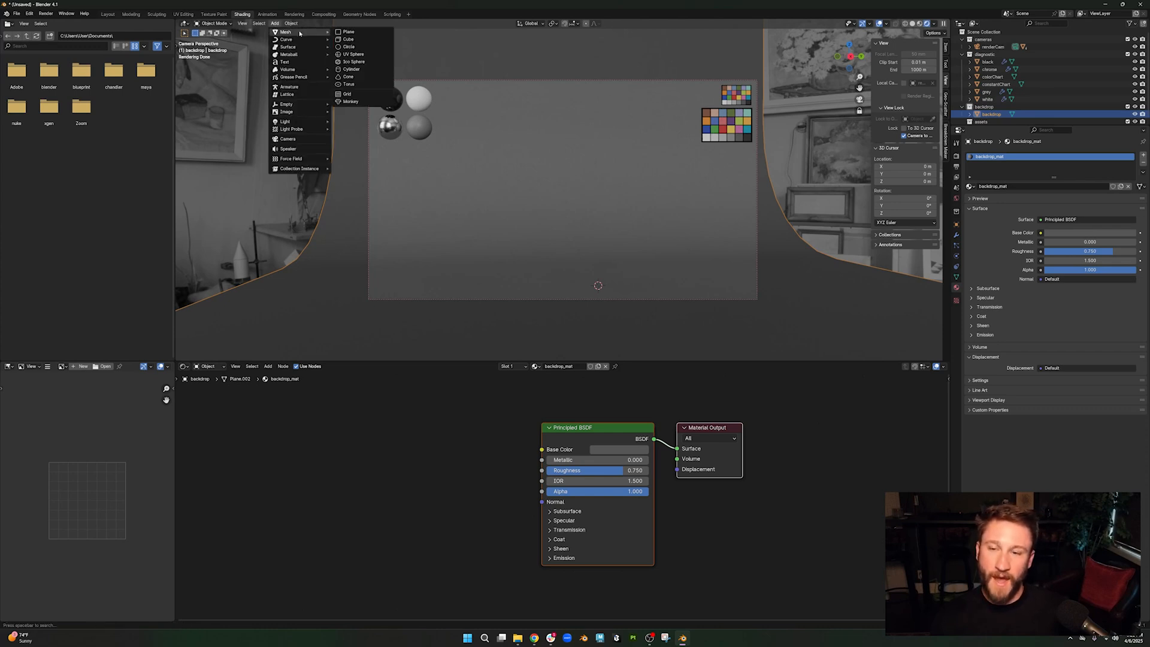
{"action": "left_click", "coordinate": [353, 53]}
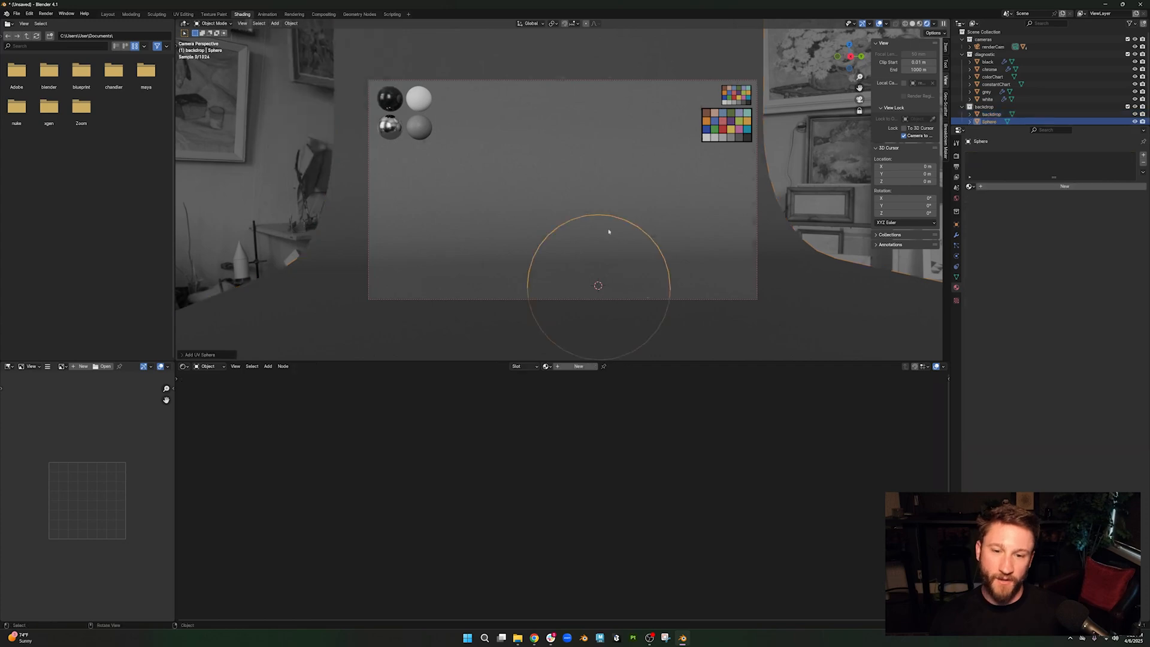
{"action": "key", "text": "g"}
{"action": "left_click", "coordinate": [588, 188]}
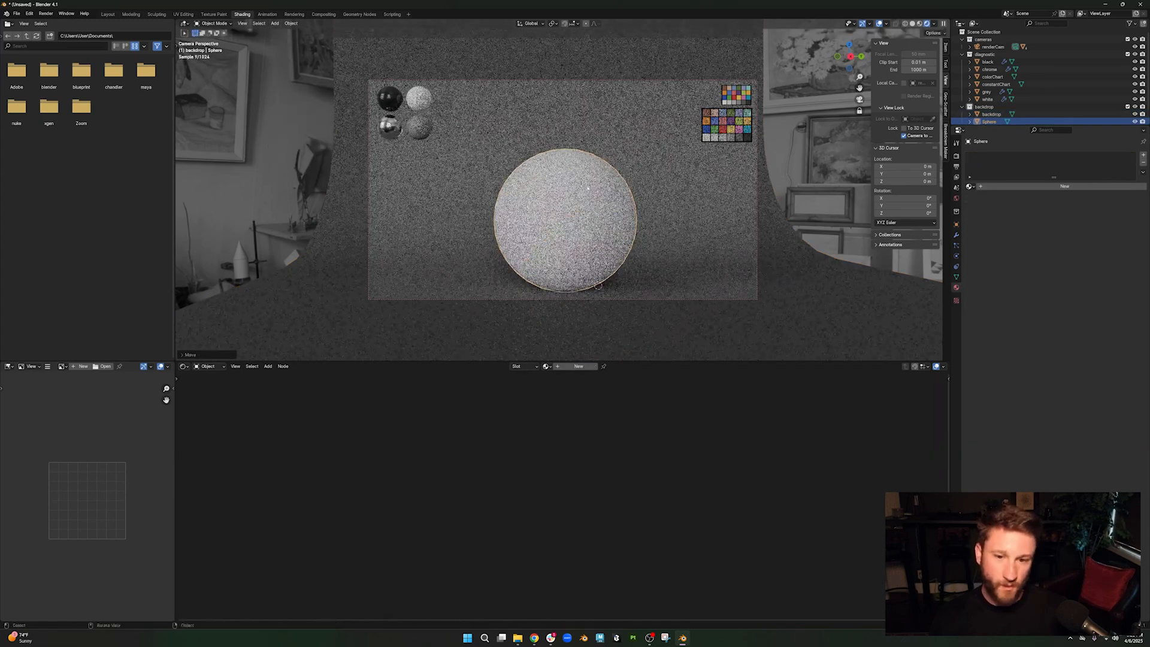
{"action": "right_click", "coordinate": [589, 188]}
{"action": "left_click", "coordinate": [557, 201]}
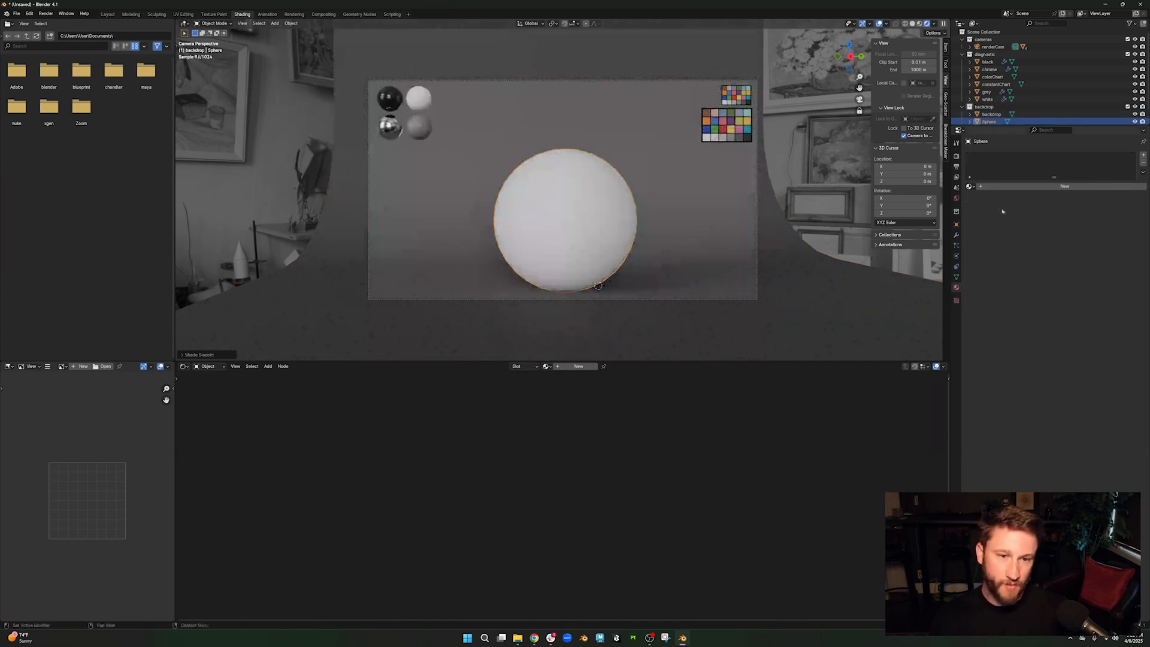
- Give the sphere a Subdivision Surface modifier and browse existing materials for it
{"action": "left_click", "coordinate": [956, 239]}
{"action": "left_click", "coordinate": [1019, 155]}
{"action": "mouse_move", "coordinate": [1018, 155]}
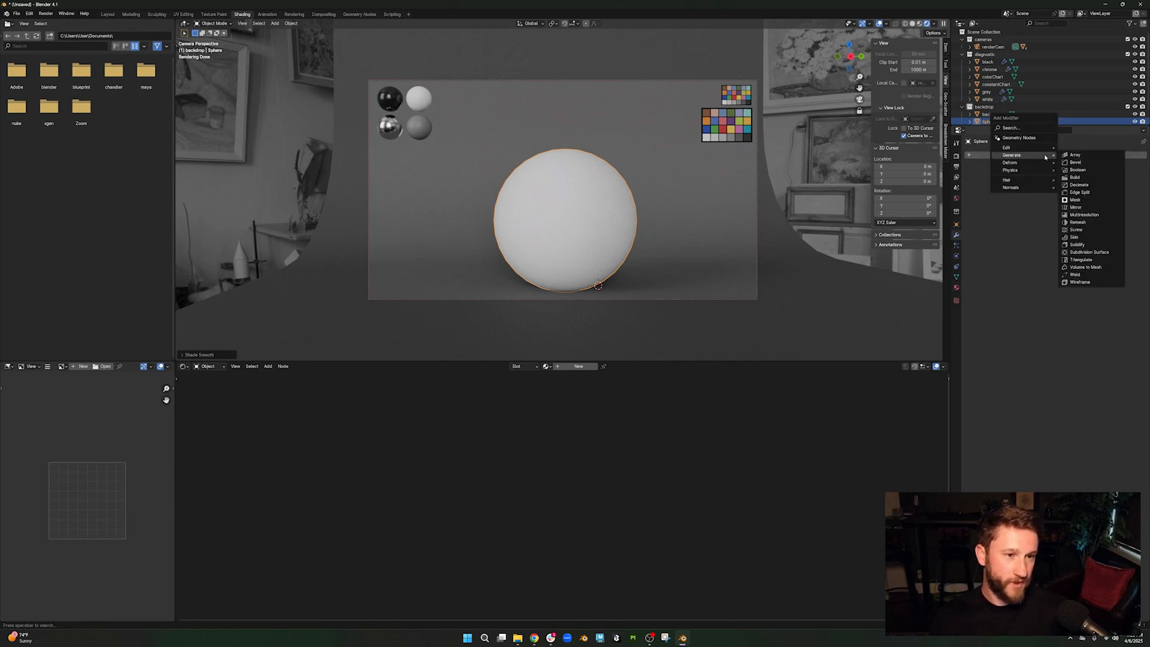
{"action": "left_click", "coordinate": [1089, 252]}
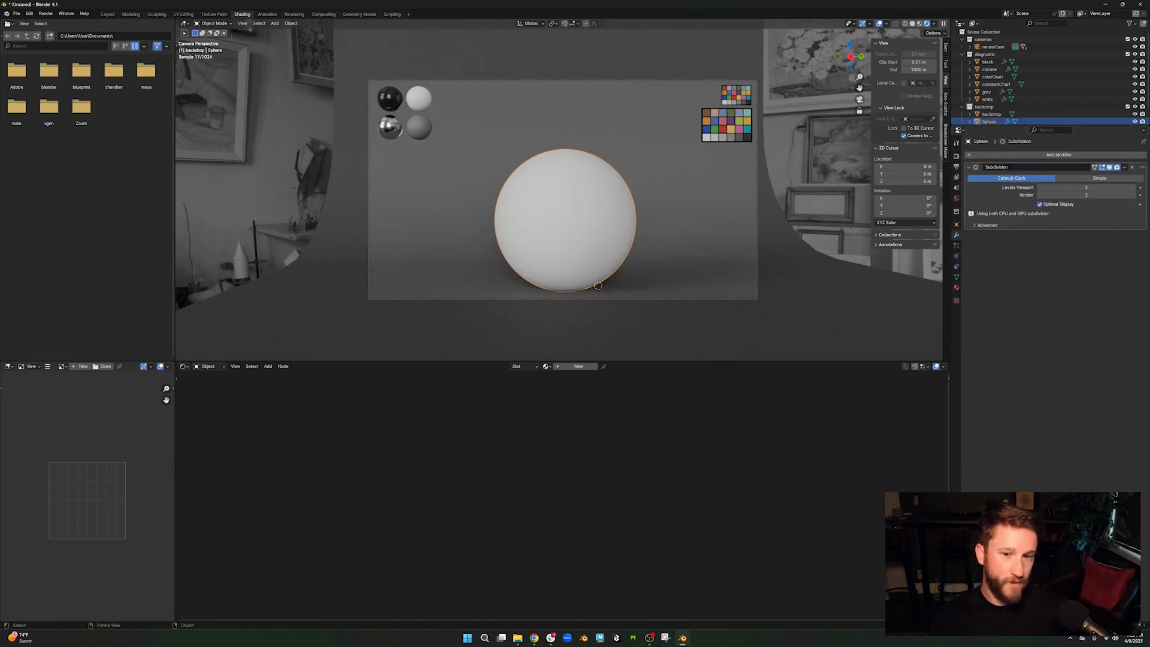
{"action": "left_click", "coordinate": [957, 288]}
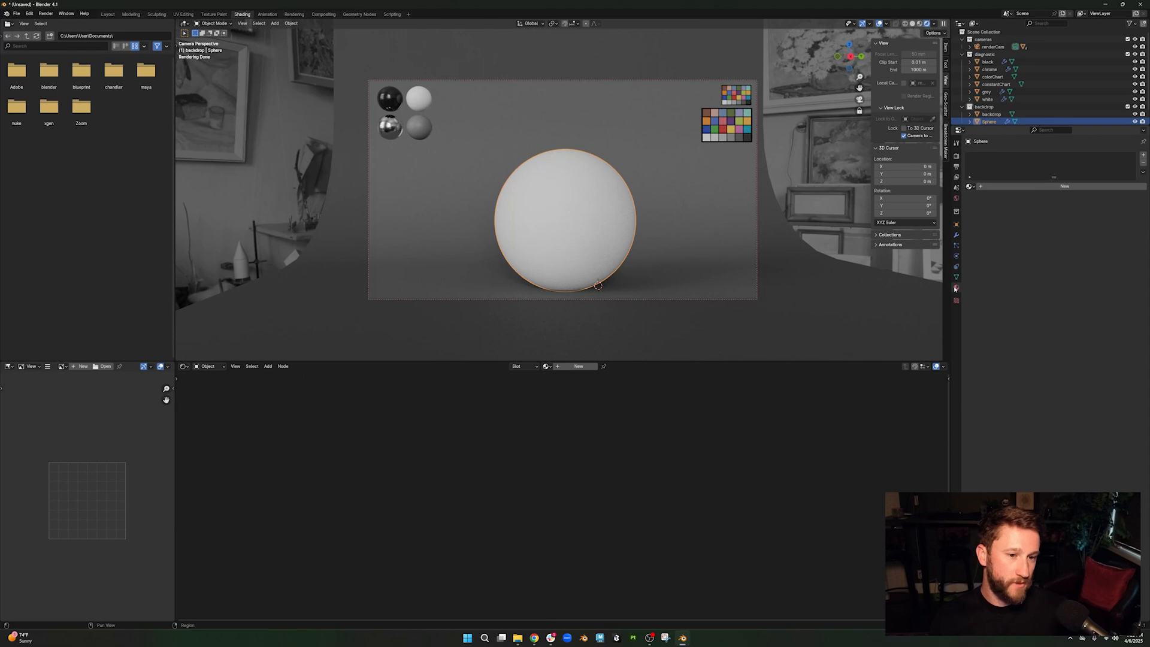
{"action": "left_click", "coordinate": [969, 187]}
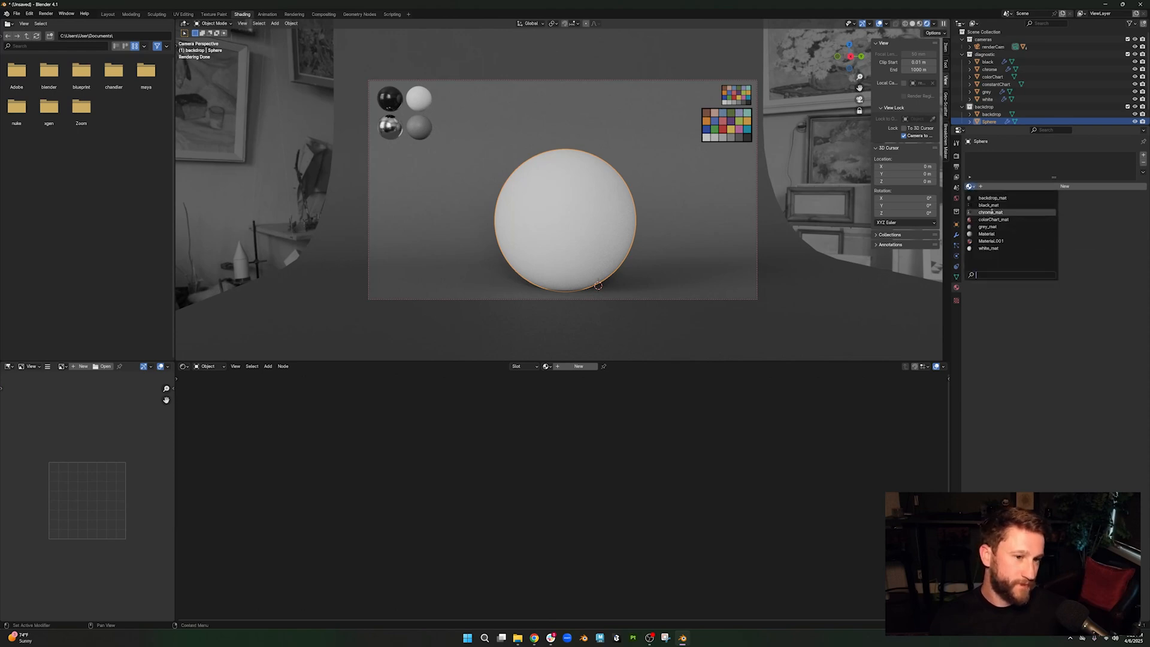
- Assign the chrome_mat material to the UV Sphere
{"action": "left_click", "coordinate": [990, 212]}
{"action": "left_click", "coordinate": [604, 231]}
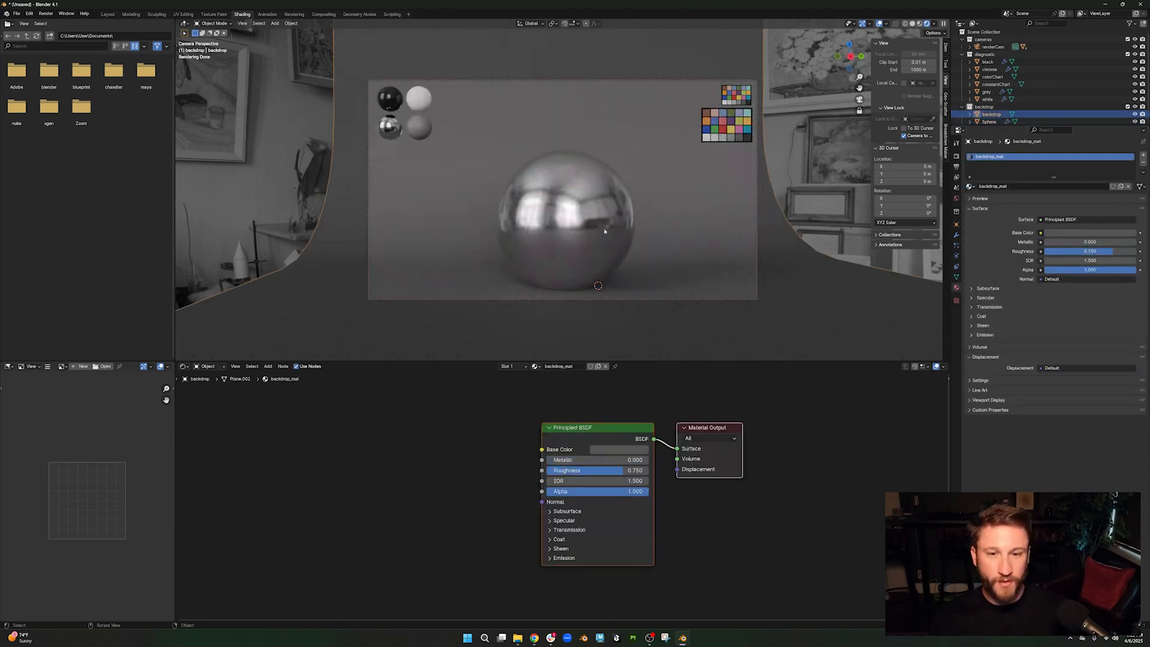
{"action": "left_click", "coordinate": [574, 204]}
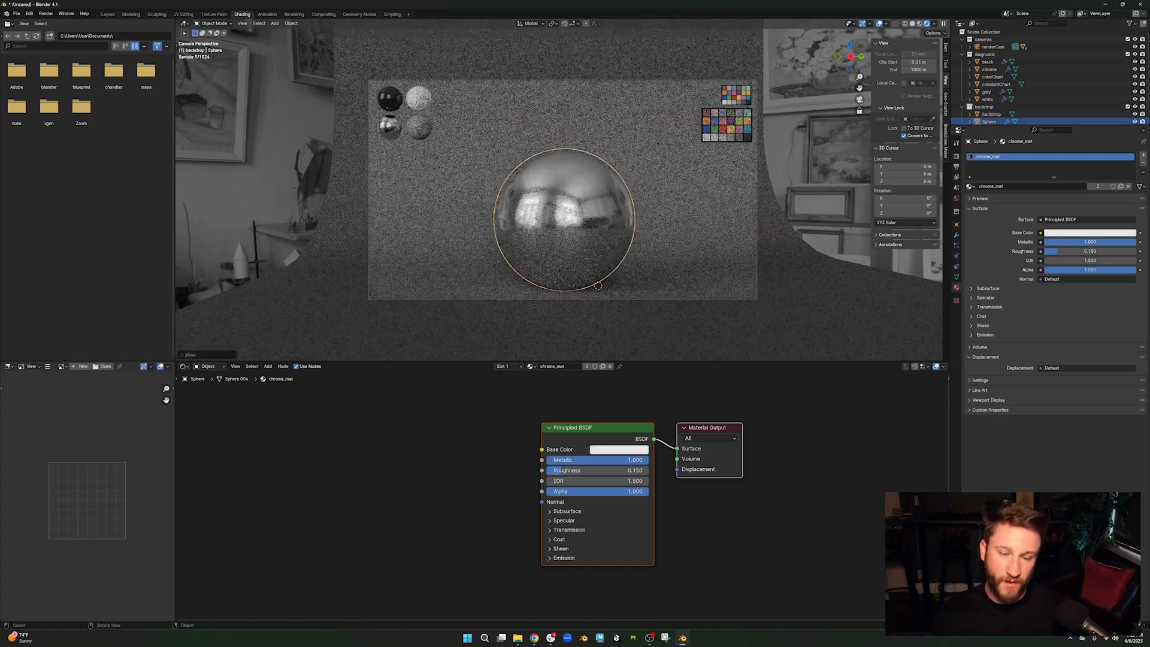
{"action": "left_click", "coordinate": [804, 258]}
{"action": "left_click", "coordinate": [617, 228]}
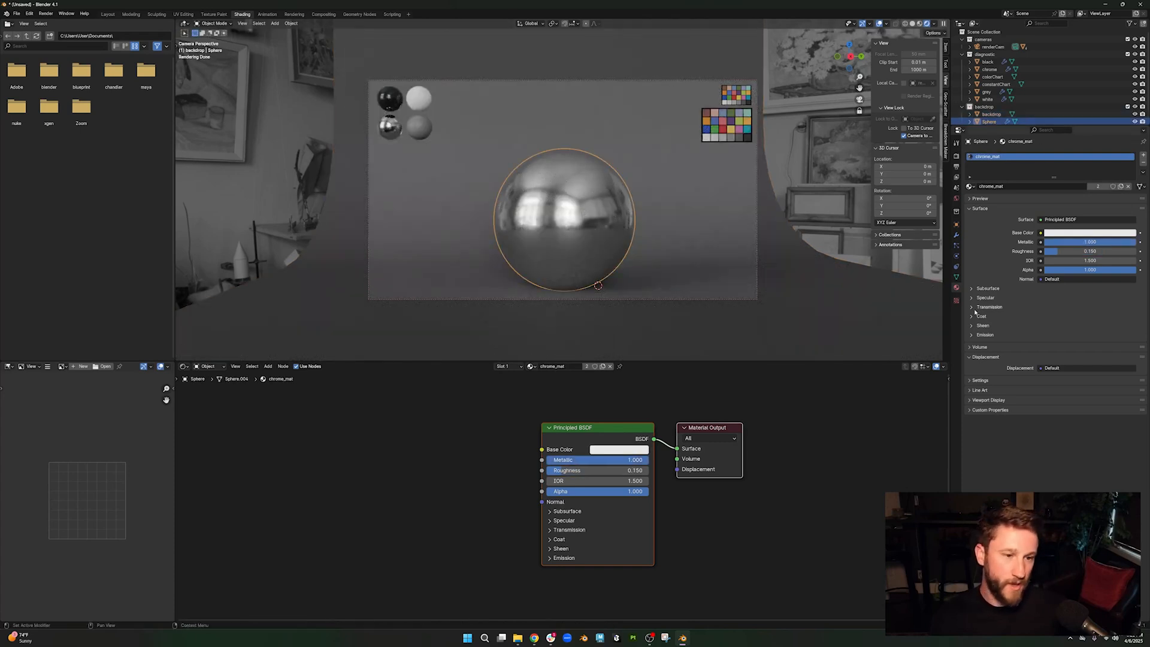
- Lower the chrome material's Roughness to 0.1 for sharper reflections
{"action": "left_click", "coordinate": [1091, 252]}
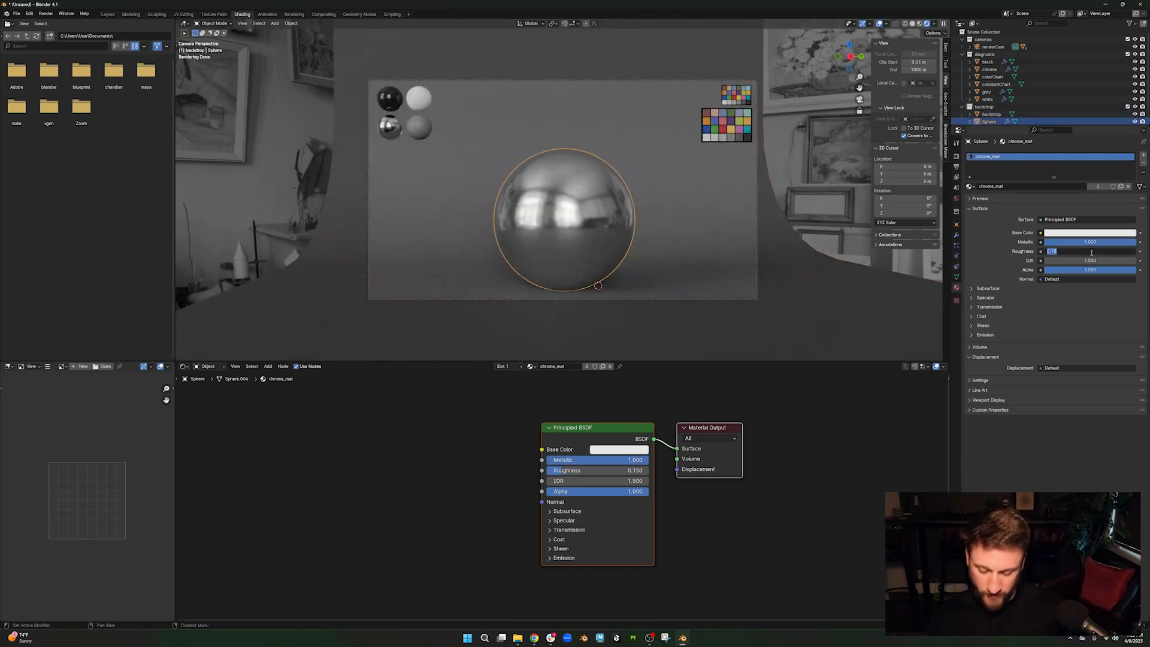
{"action": "type", "text": ".1"}
{"action": "key", "text": "Return"}
{"action": "left_click", "coordinate": [803, 308]}
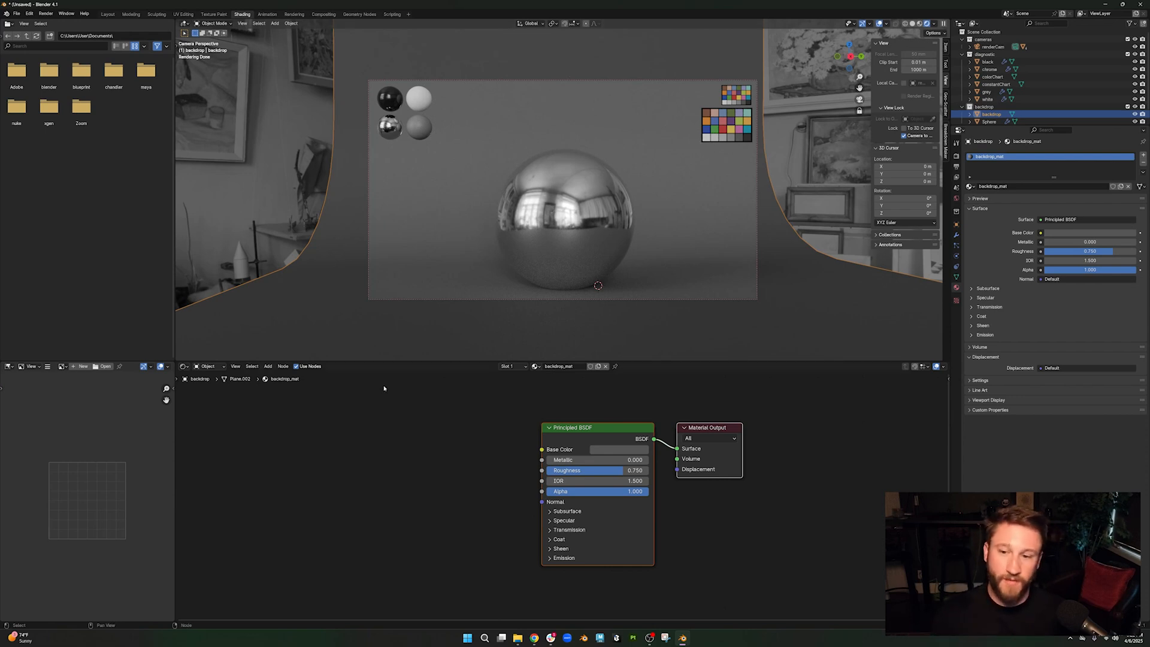
- Switch the Shader Editor from Object to World to show the HDRI node tree
{"action": "left_click", "coordinate": [210, 367]}
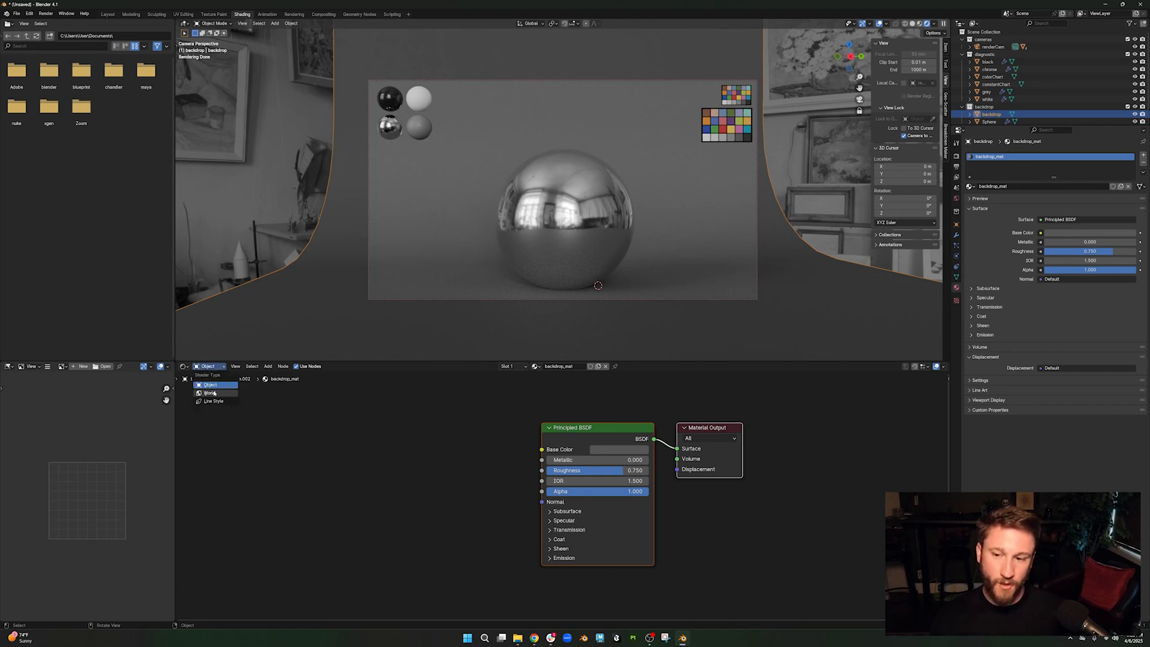
{"action": "left_click", "coordinate": [209, 393]}
{"action": "scroll", "coordinate": [533, 462], "scroll_direction": "down", "scroll_amount": 1}
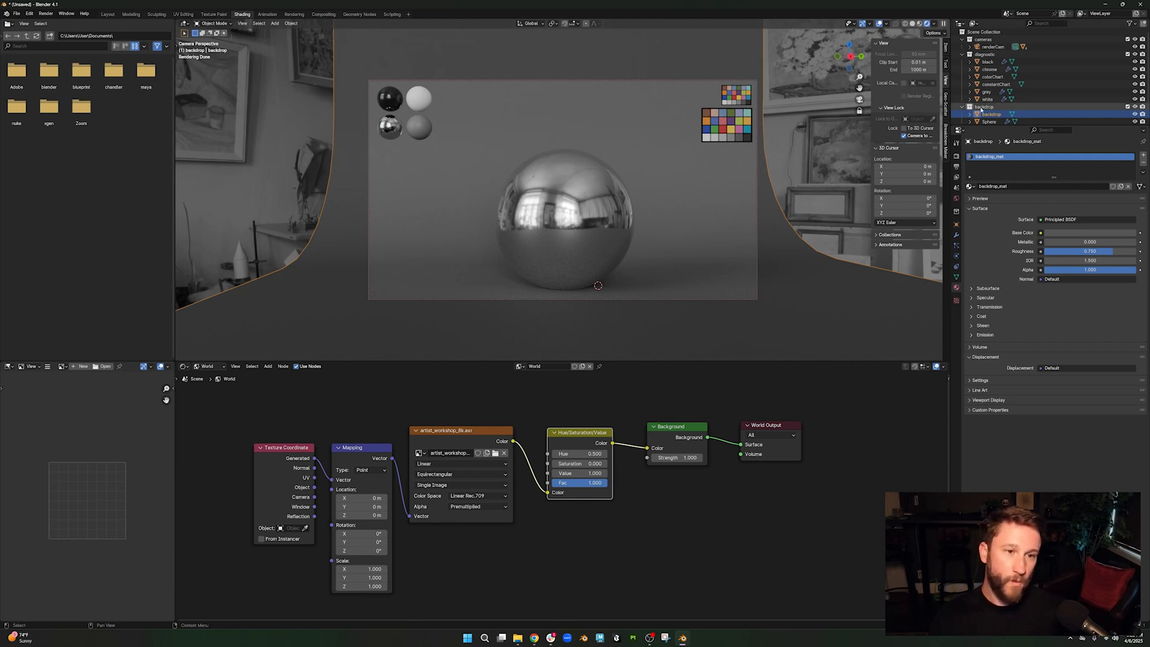
{"action": "scroll", "coordinate": [957, 102], "scroll_direction": "down", "scroll_amount": 1}
- Hide the backdrop object in the Outliner, keeping the sphere visible
{"action": "left_click", "coordinate": [1128, 94]}
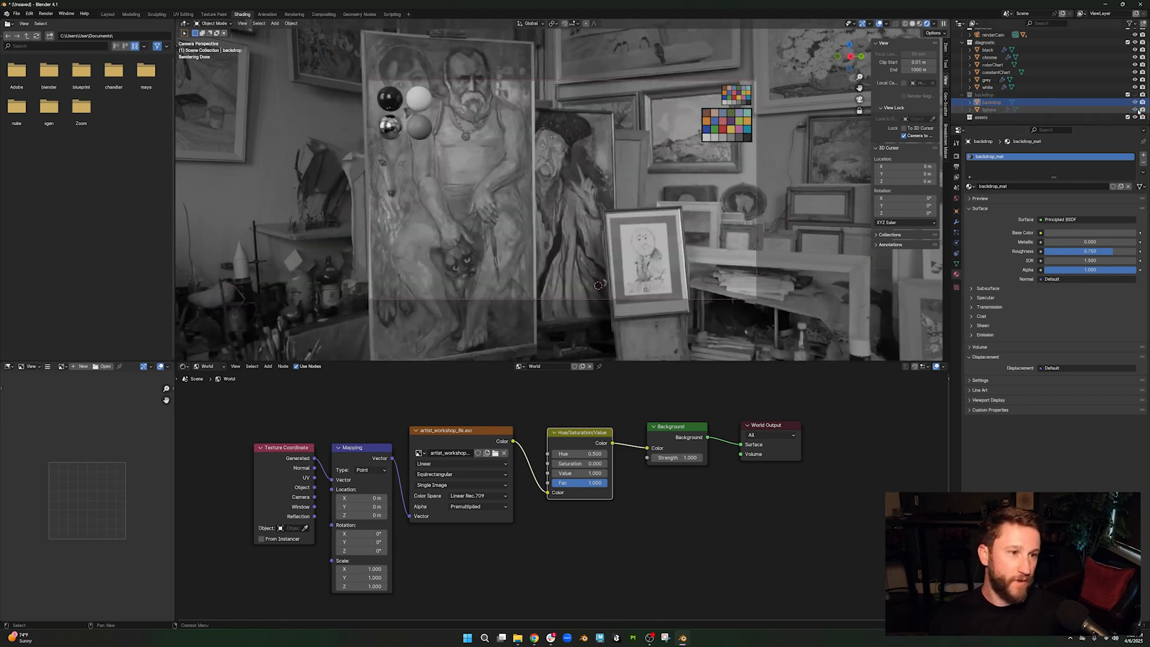
{"action": "left_click", "coordinate": [1136, 103]}
{"action": "left_click", "coordinate": [1135, 103]}
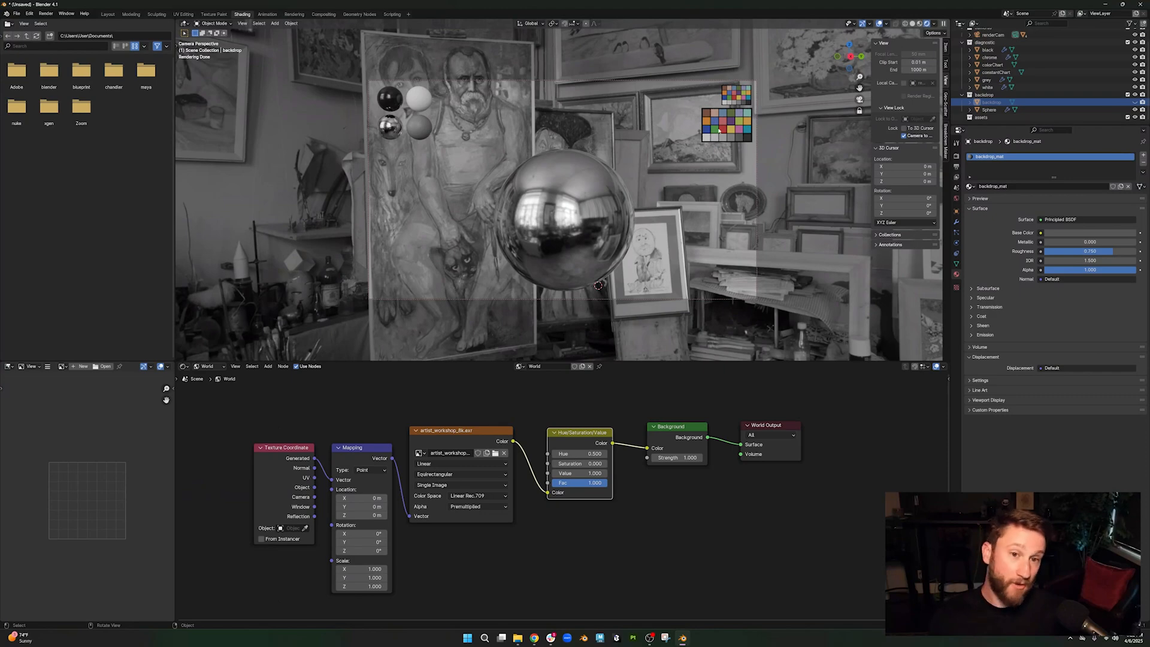
{"action": "scroll", "coordinate": [675, 501], "scroll_direction": "down", "scroll_amount": 3}
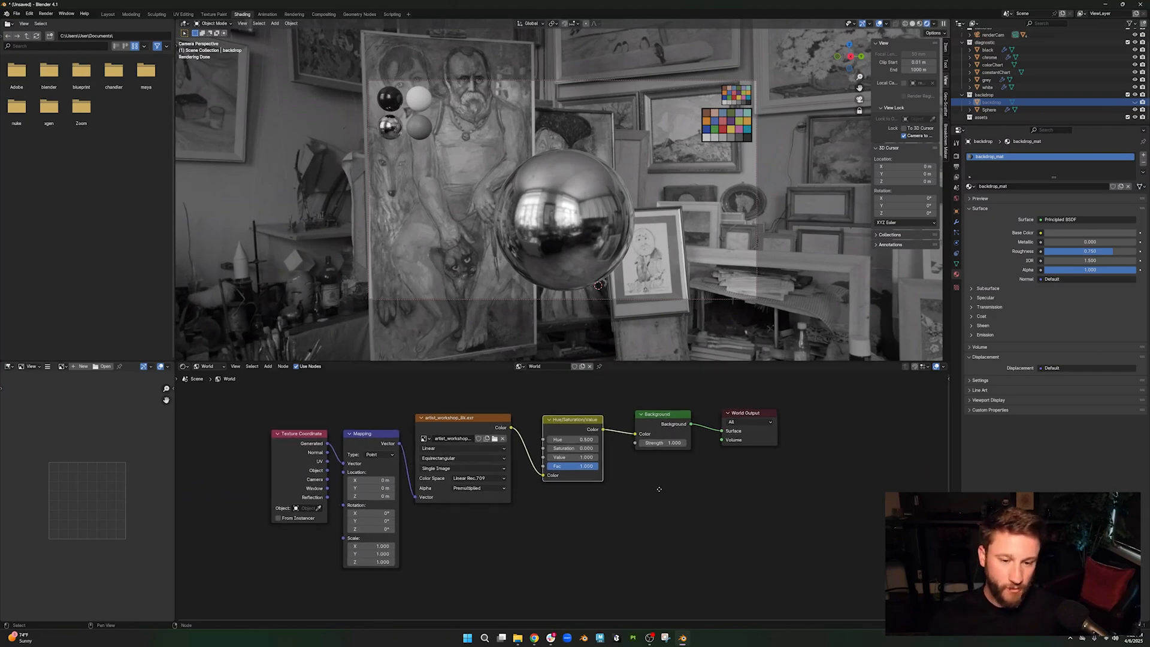
- Add a Color Ramp node reduced to a single grey stop with Value 0.18
{"action": "scroll", "coordinate": [579, 537], "scroll_direction": "down", "scroll_amount": 1}
{"action": "left_click_drag", "start_coordinate": [721, 420], "coordinate": [770, 414]}
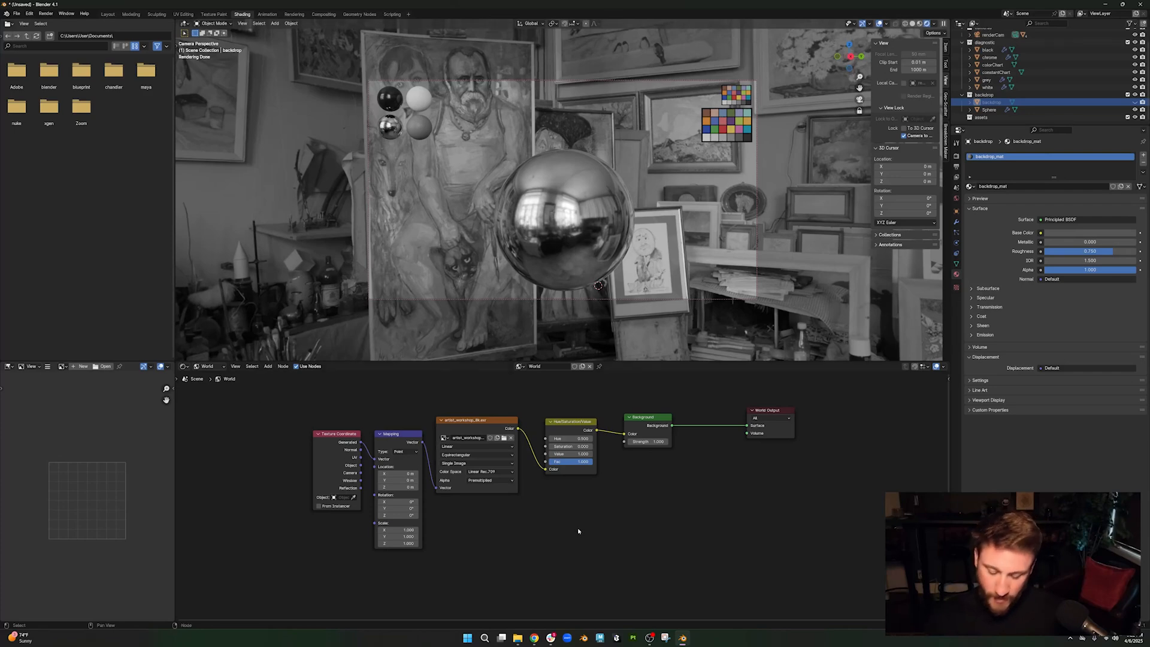
{"action": "key", "text": "shift+a"}
{"action": "type", "text": "color ramp"}
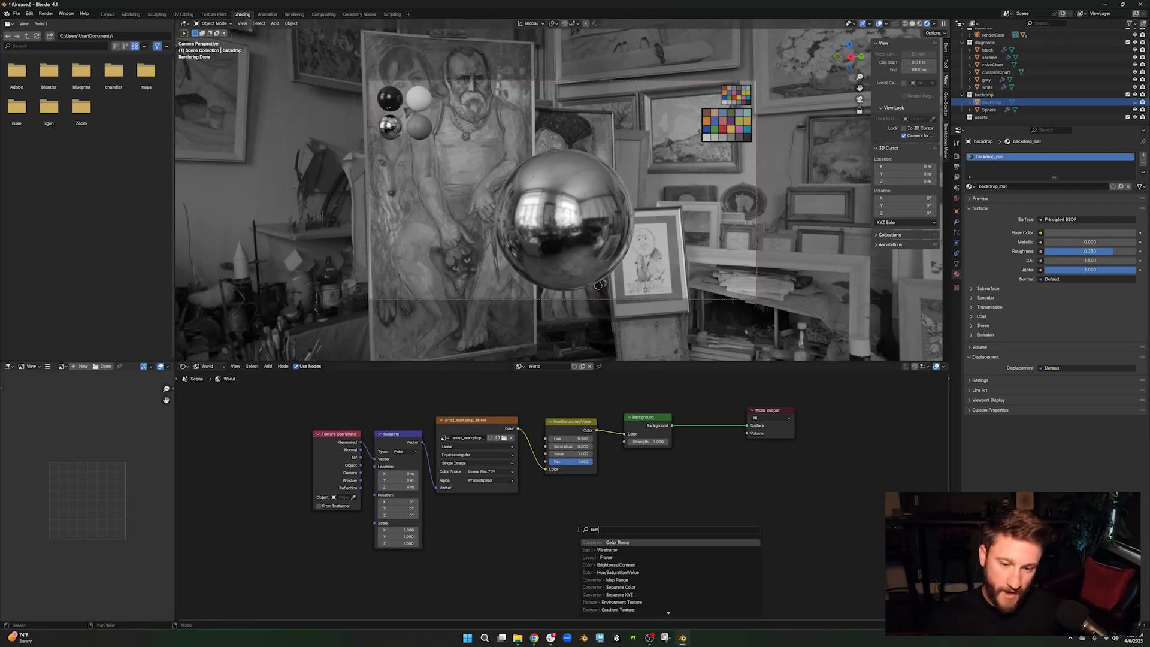
{"action": "key", "text": "Return"}
{"action": "left_click", "coordinate": [555, 510]}
{"action": "left_click", "coordinate": [571, 541]}
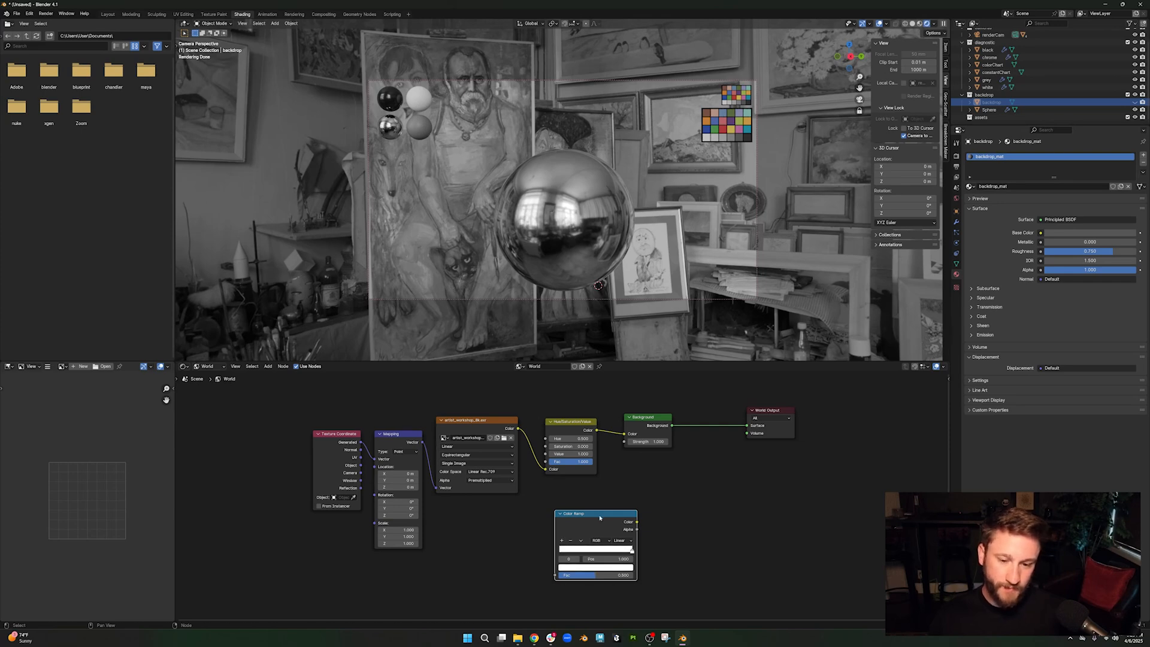
{"action": "left_click_drag", "start_coordinate": [599, 518], "coordinate": [591, 529]}
{"action": "left_click", "coordinate": [611, 580]}
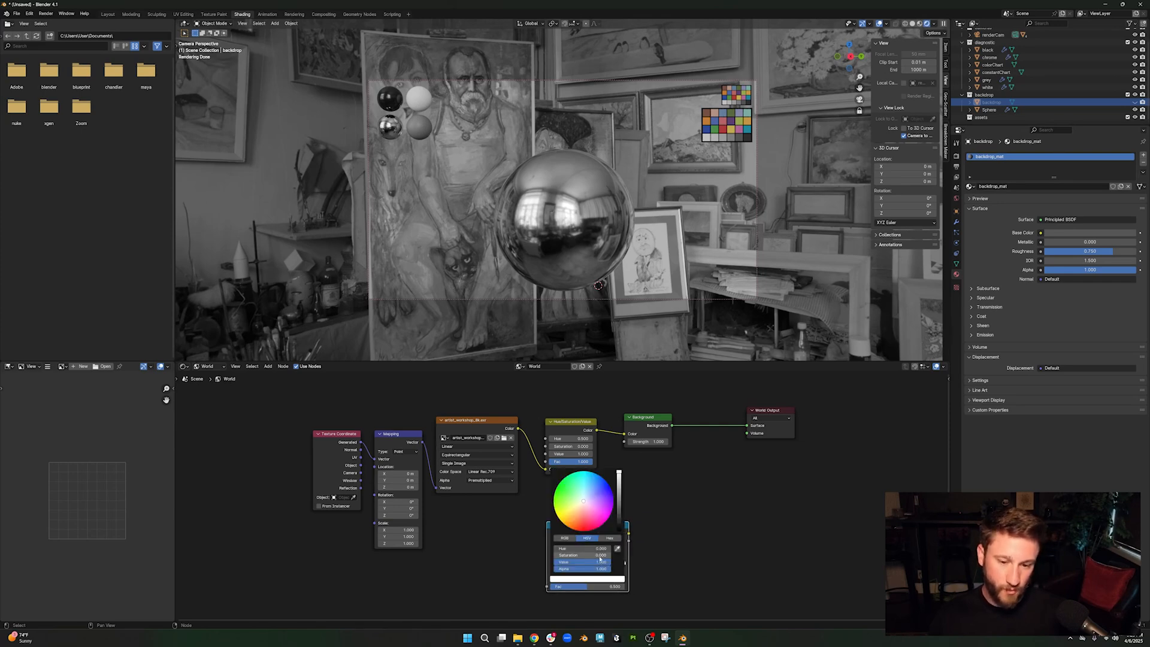
{"action": "left_click", "coordinate": [604, 562]}
{"action": "key", "text": "BackSpace"}
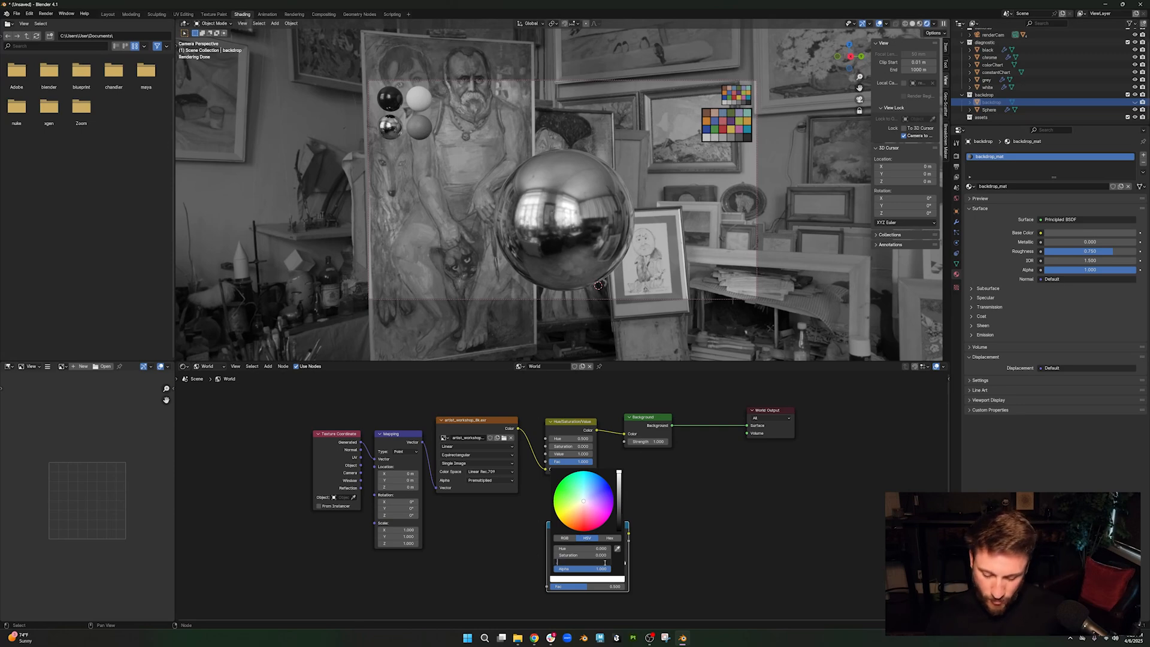
{"action": "key", "text": "Return"}
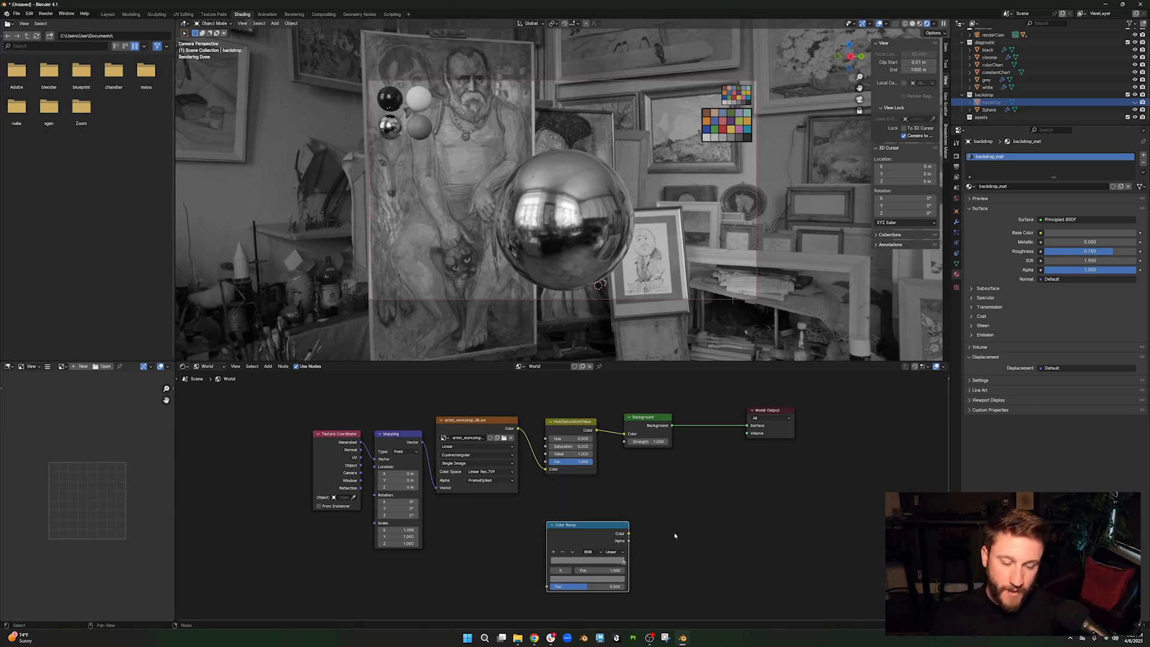
- Add a Mix Shader node and wire the Background output into it
{"action": "key", "text": "shift+a"}
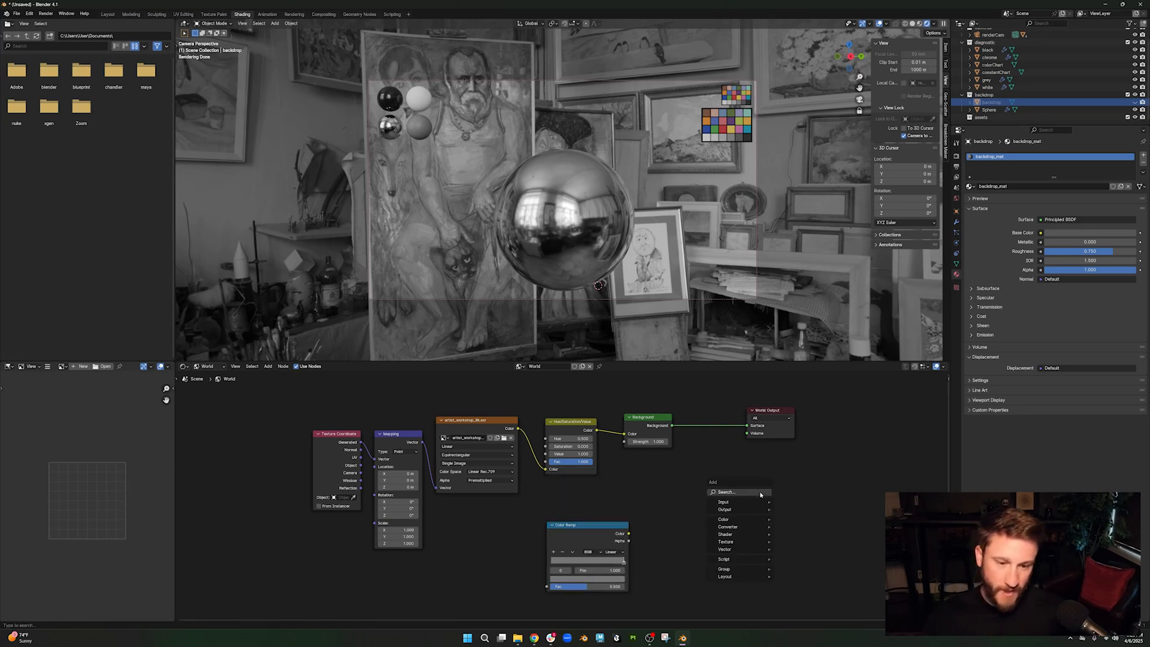
{"action": "type", "text": "mix sh"}
{"action": "key", "text": "Return"}
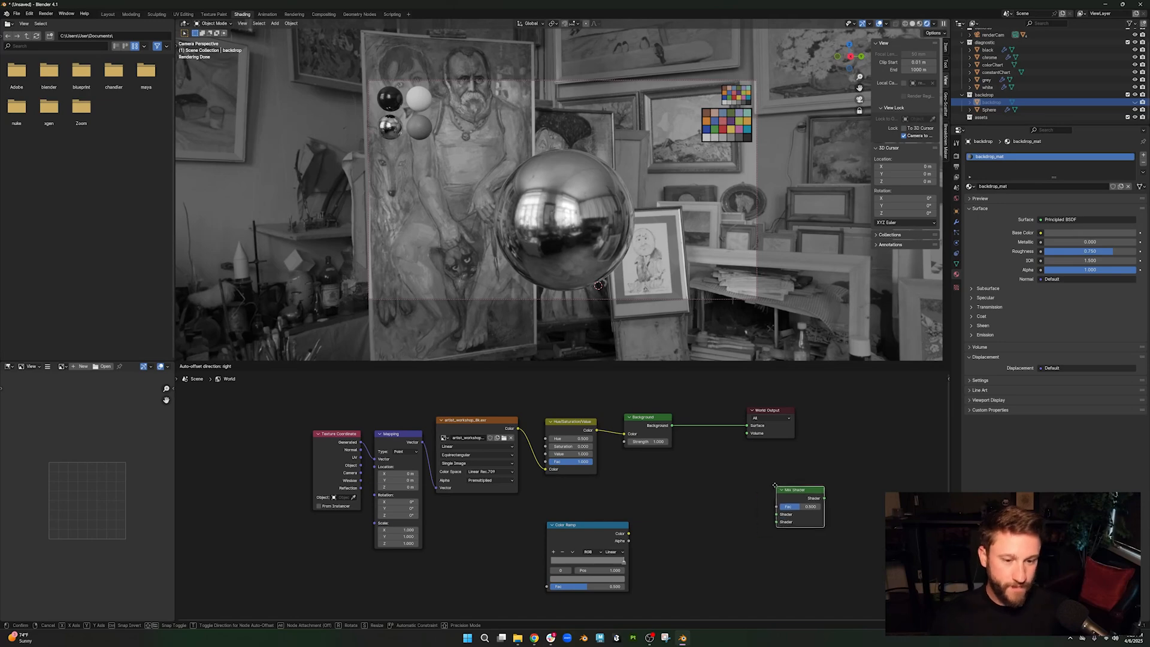
{"action": "left_click", "coordinate": [687, 493]}
{"action": "left_click_drag", "start_coordinate": [699, 499], "coordinate": [699, 503]}
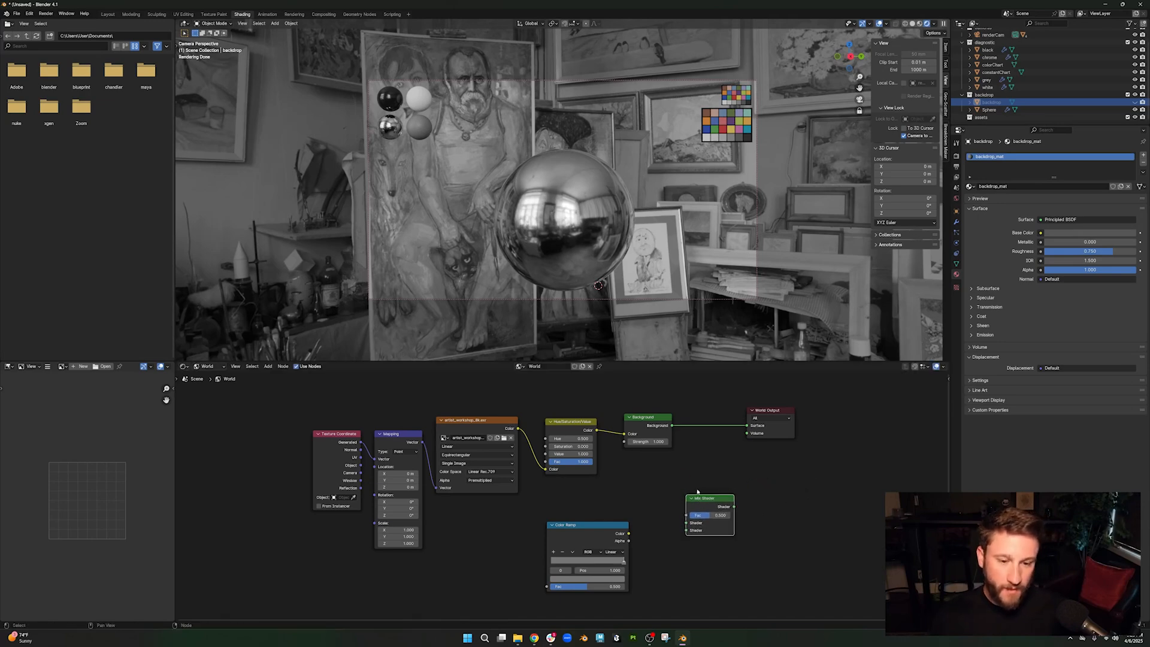
{"action": "middle_click_drag", "start_coordinate": [664, 432], "coordinate": [659, 431]}
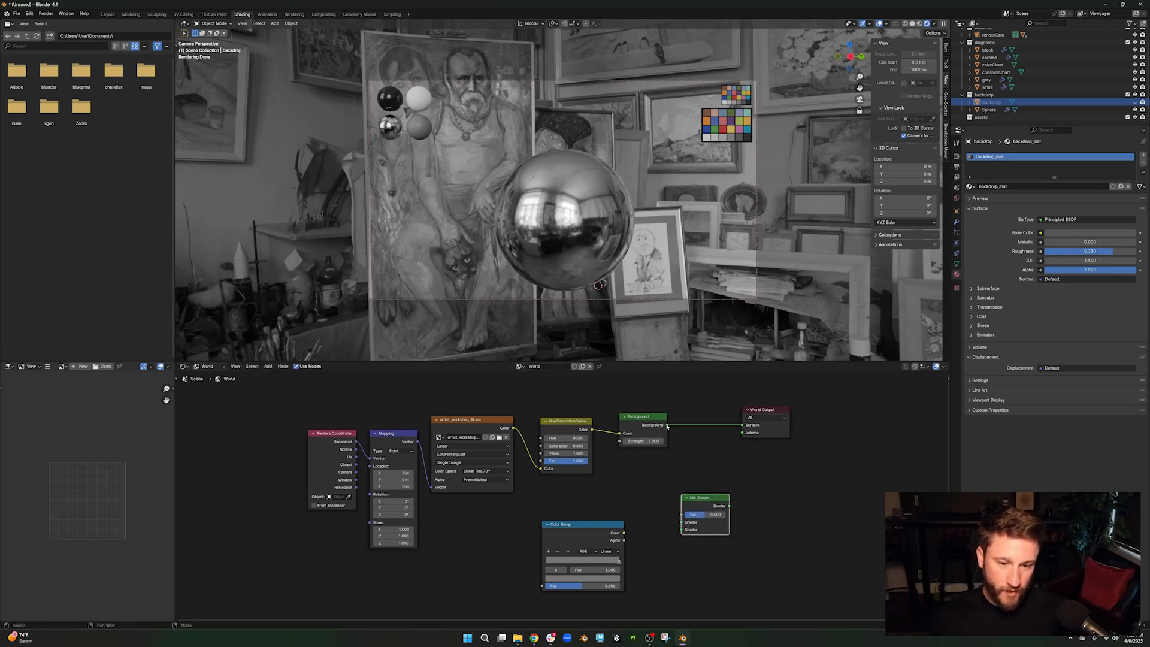
{"action": "left_click", "coordinate": [667, 426]}
{"action": "left_click_drag", "start_coordinate": [667, 425], "coordinate": [735, 503]}
{"action": "middle_click_drag", "start_coordinate": [713, 461], "coordinate": [700, 495]}
{"action": "left_click", "coordinate": [612, 405]}
- Add a Light Path node and drive the Mix Shader Fac with Is Camera Ray
{"action": "key", "text": "shift+a"}
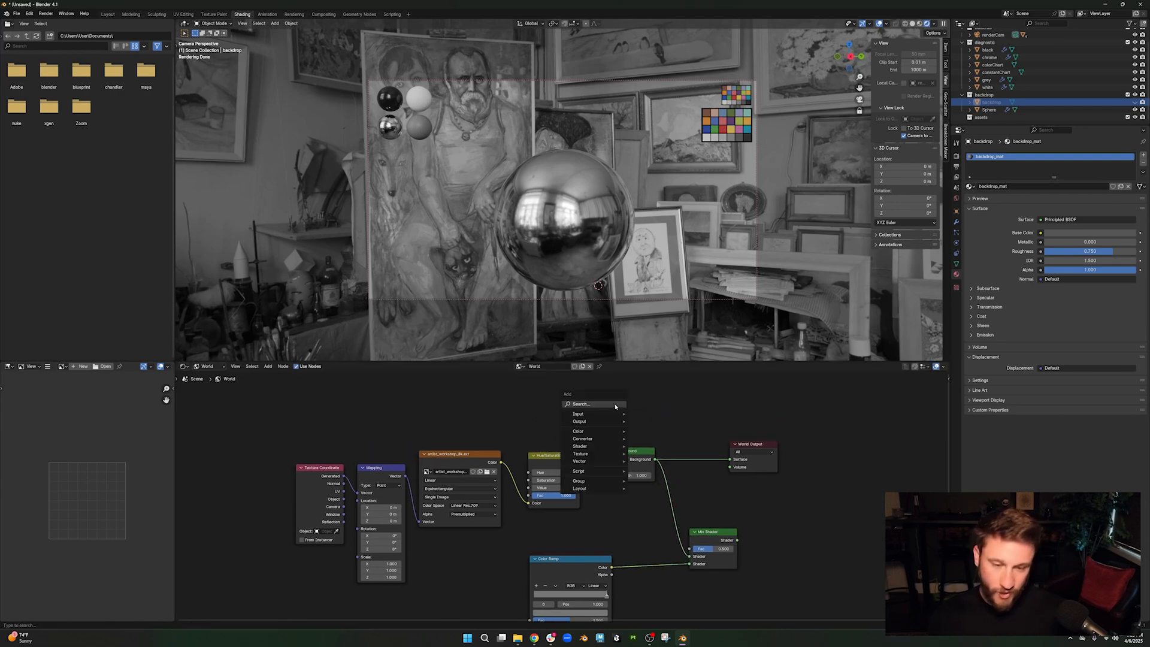
{"action": "type", "text": "light"}
{"action": "key", "text": "Return"}
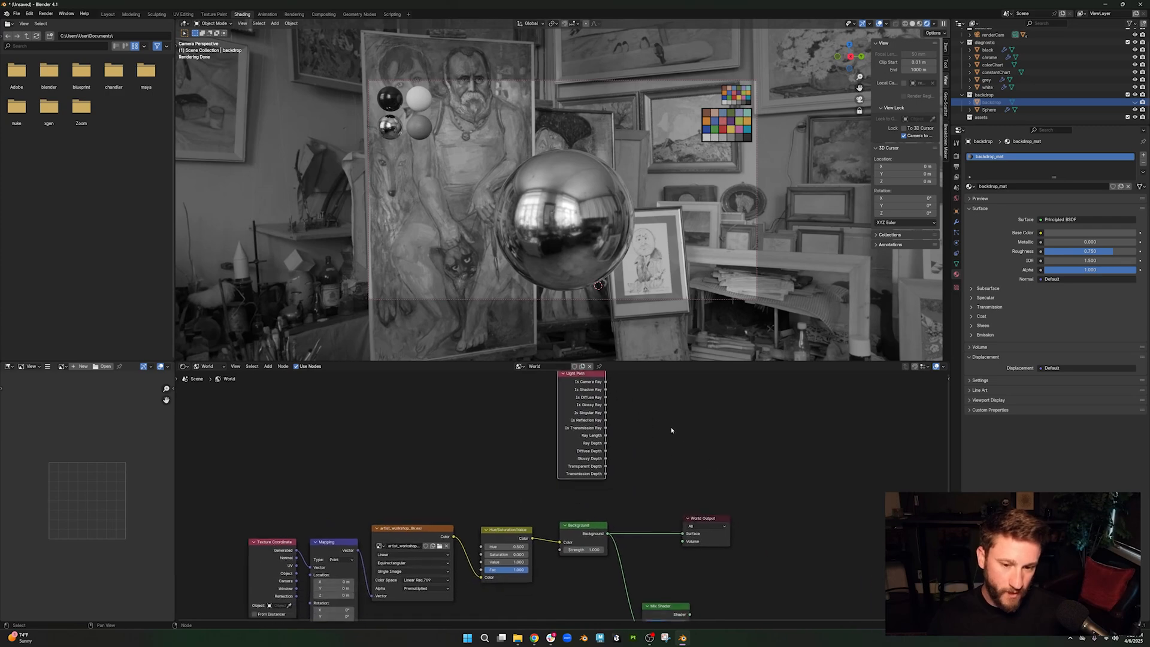
{"action": "left_click", "coordinate": [594, 383]}
{"action": "left_click", "coordinate": [638, 465]}
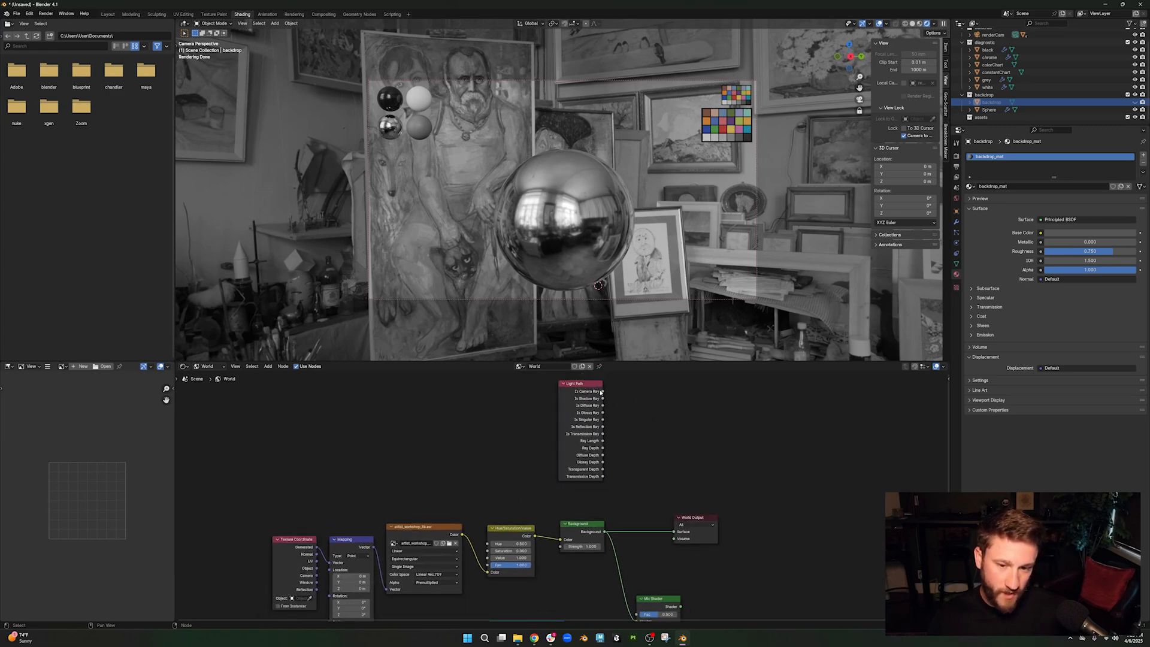
{"action": "middle_click_drag", "start_coordinate": [619, 410], "coordinate": [608, 394]}
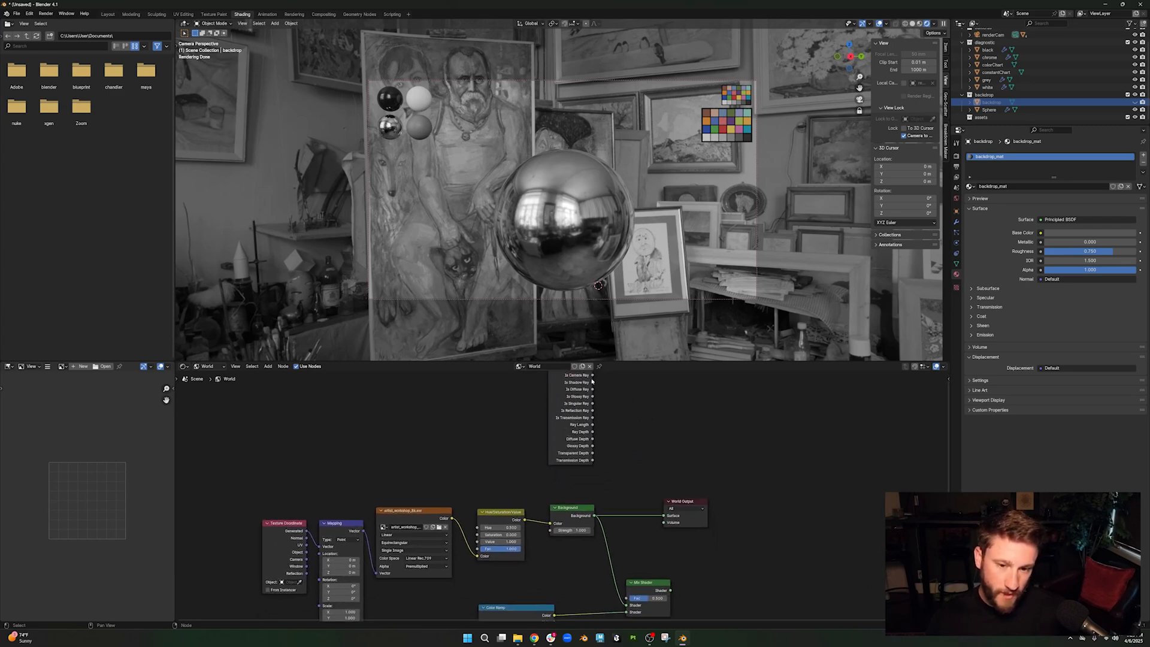
{"action": "left_click_drag", "start_coordinate": [593, 375], "coordinate": [664, 515]}
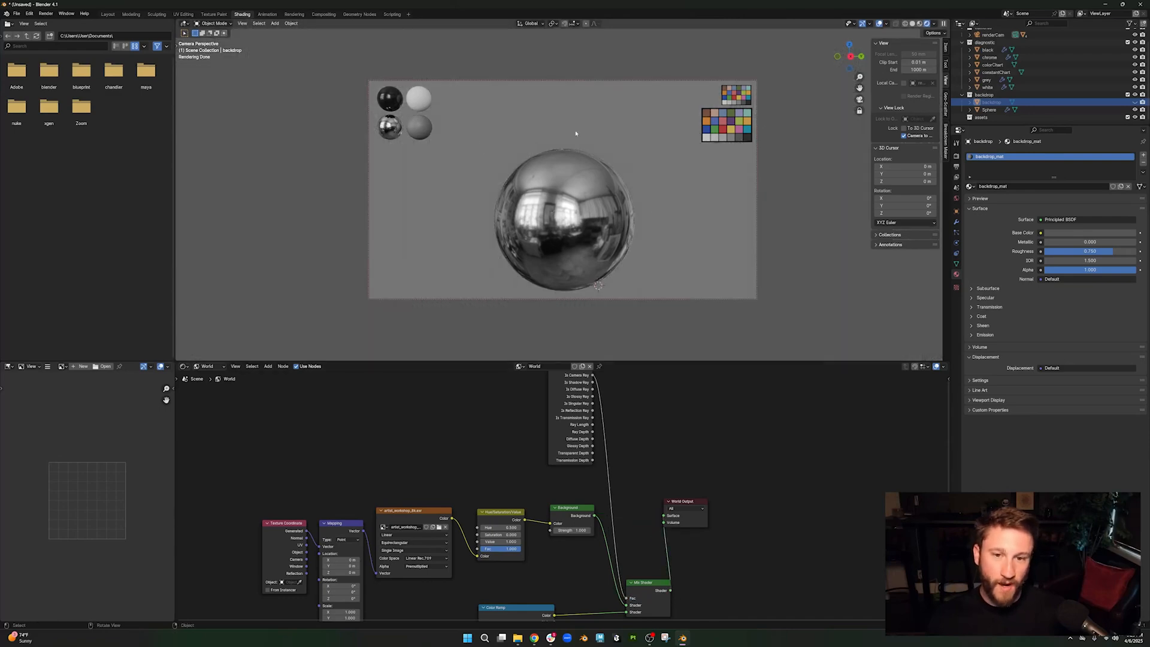
- Move the chrome sphere slightly up-left
{"action": "left_click", "coordinate": [572, 176]}
{"action": "key", "text": "g"}
{"action": "left_click", "coordinate": [563, 149]}
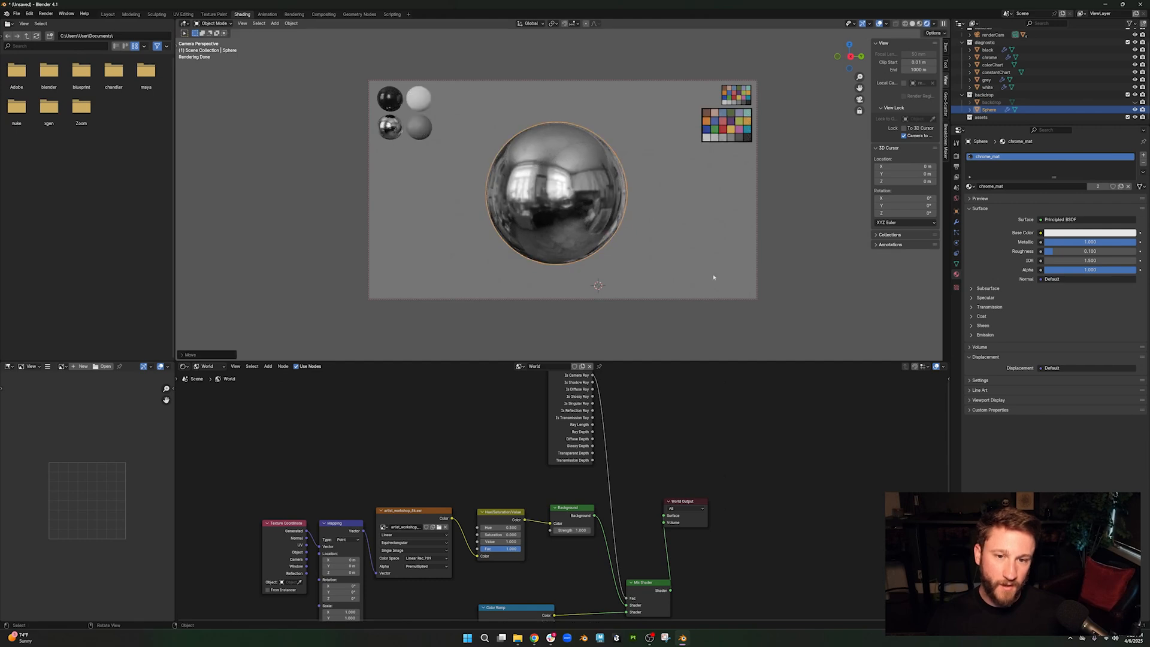
{"action": "left_click", "coordinate": [725, 241]}
- Darken the Color Ramp stop's grey Value to 0.019
{"action": "middle_click_drag", "start_coordinate": [564, 580], "coordinate": [570, 505]}
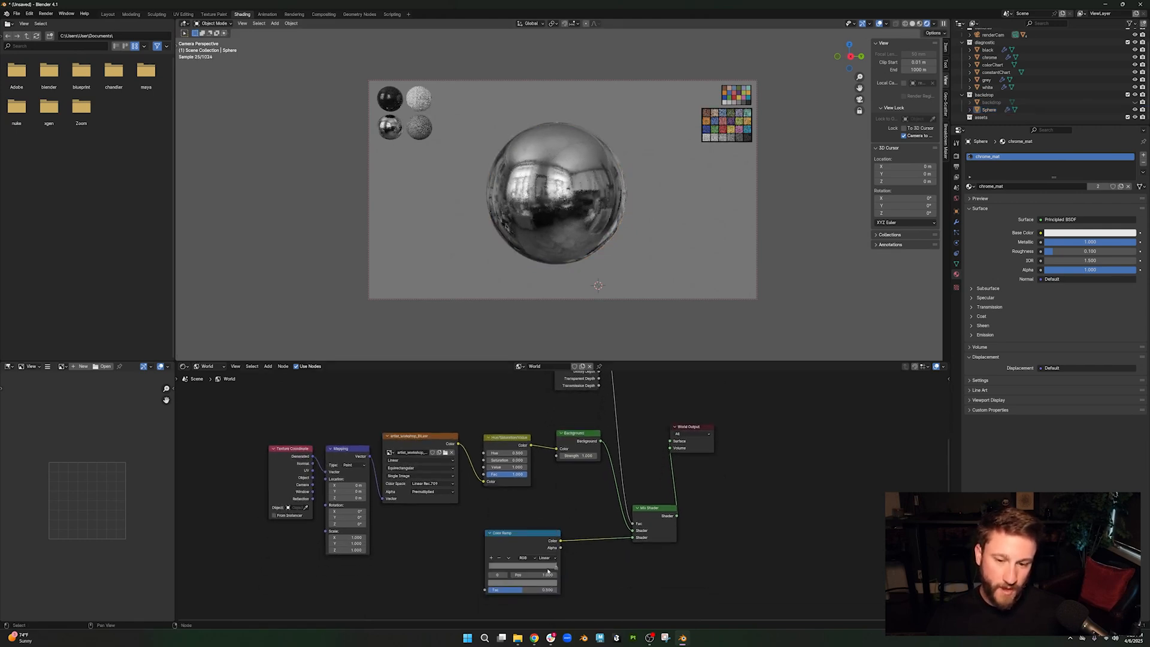
{"action": "left_click", "coordinate": [549, 583]}
{"action": "left_click_drag", "start_coordinate": [554, 523], "coordinate": [552, 527]}
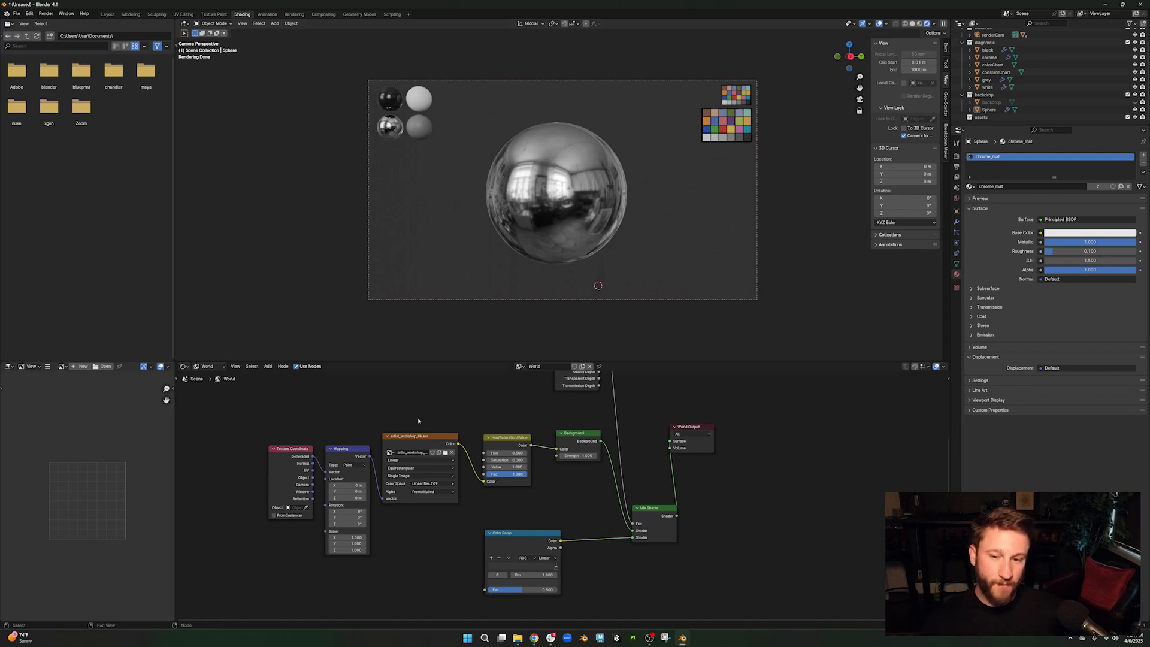
- Load Tomoco Studio.exr as the environment HDRI and rotate it 14.5° around Z
{"action": "left_click", "coordinate": [446, 452]}
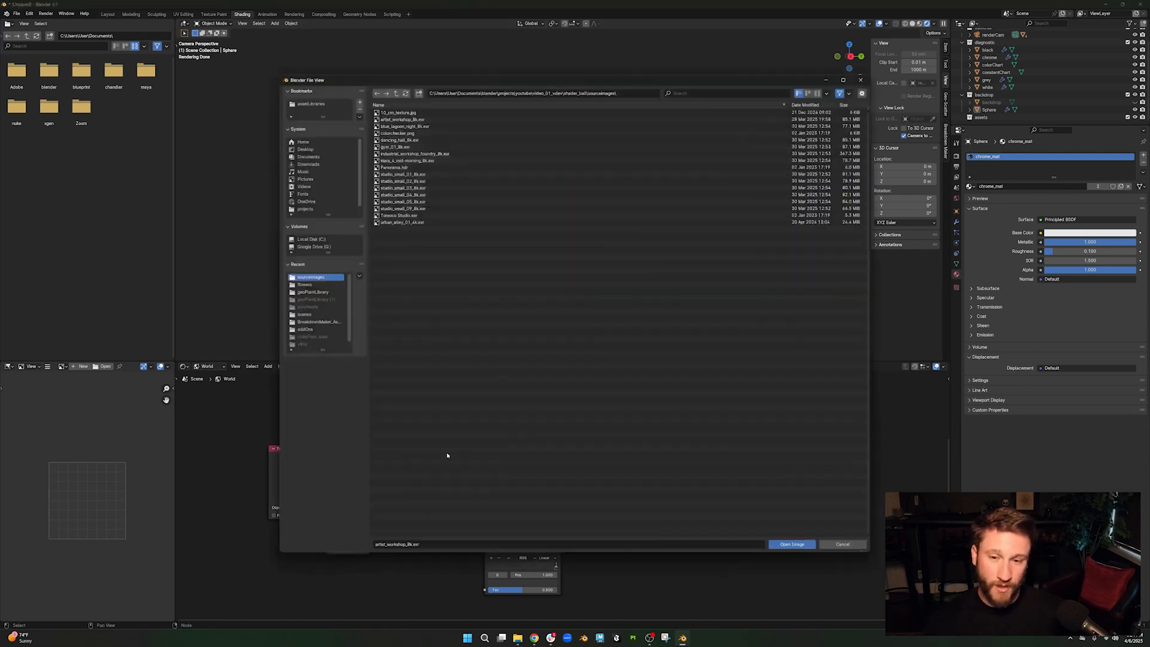
{"action": "left_click", "coordinate": [399, 174]}
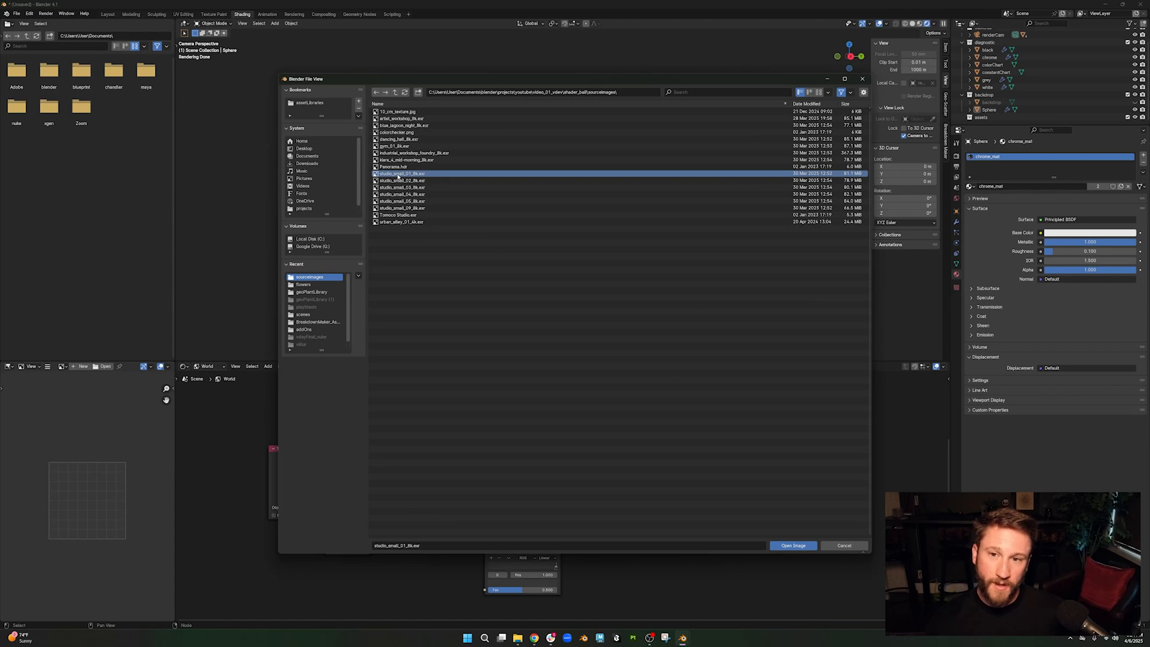
{"action": "left_click", "coordinate": [395, 215]}
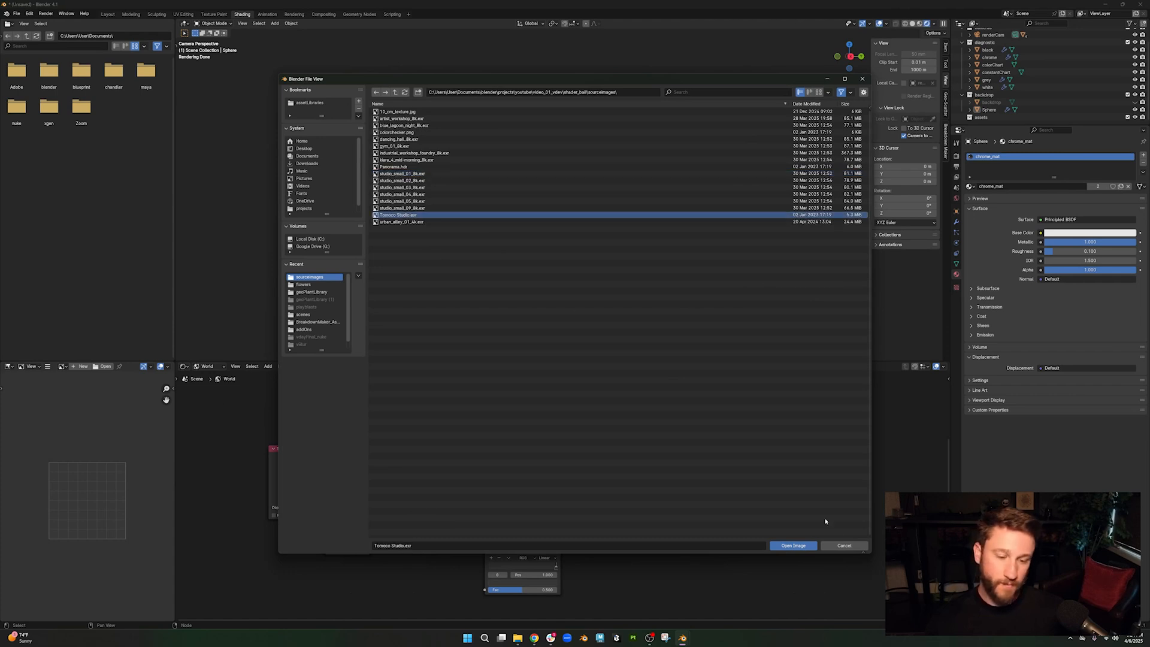
{"action": "left_click", "coordinate": [794, 546]}
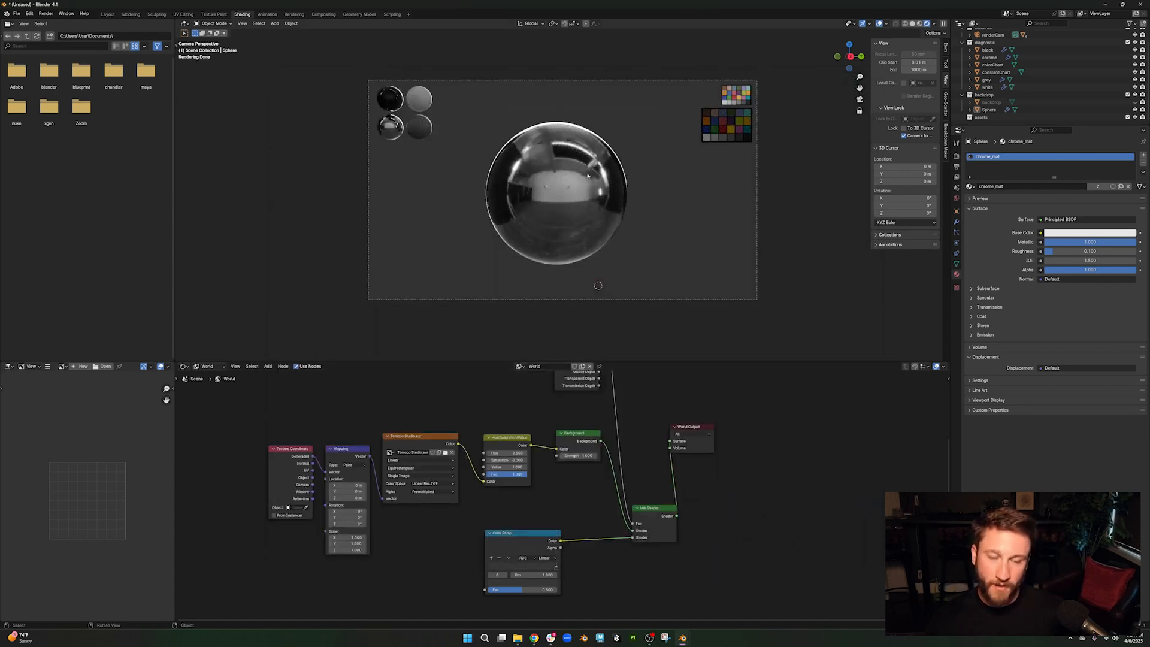
{"action": "left_click_drag", "start_coordinate": [348, 524], "coordinate": [450, 524]}
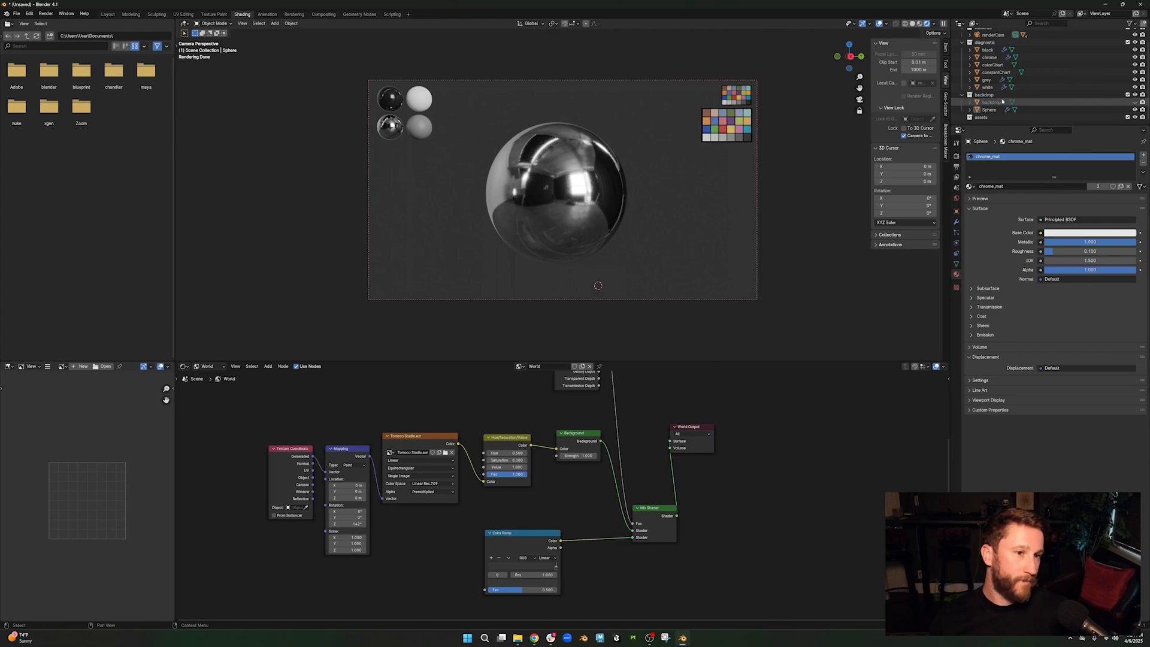
- Unhide the backdrop and move the sphere down to rest on it
{"action": "left_click", "coordinate": [1132, 103]}
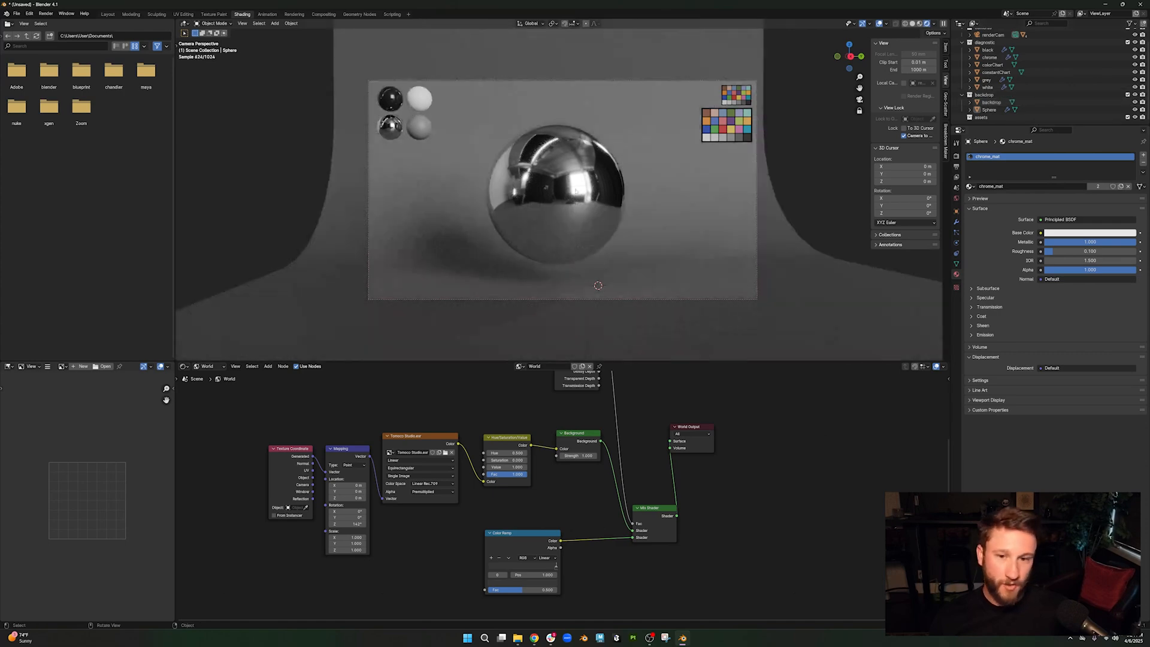
{"action": "left_click", "coordinate": [564, 192]}
{"action": "key", "text": "g"}
{"action": "left_click", "coordinate": [560, 219]}
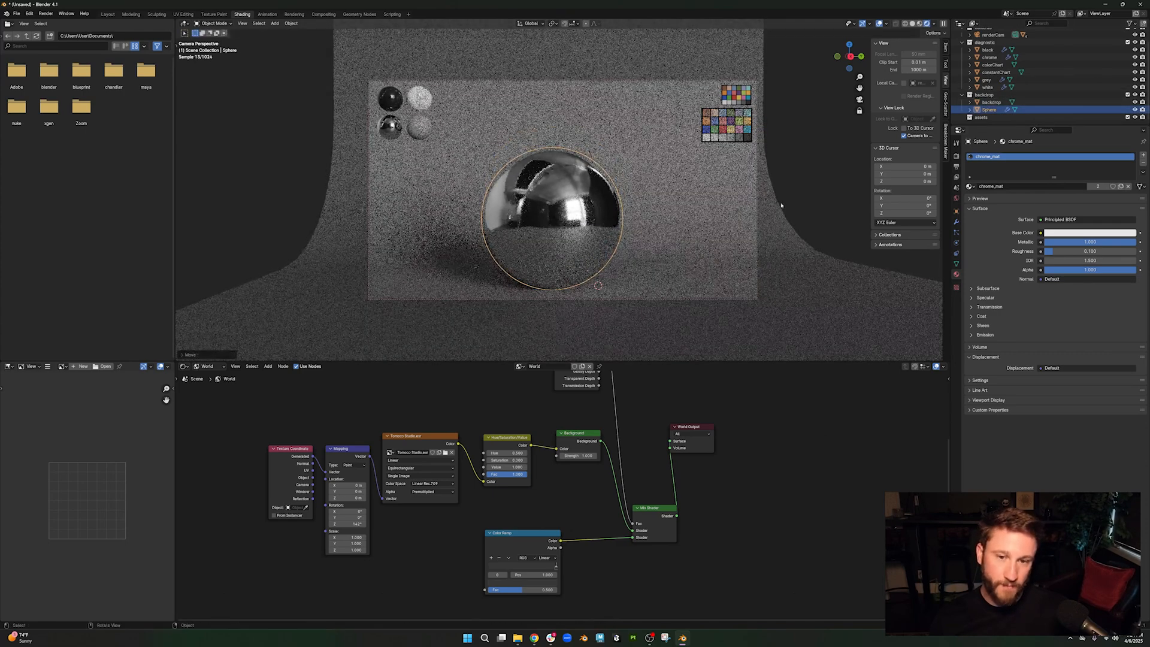
{"action": "left_click", "coordinate": [781, 206]}
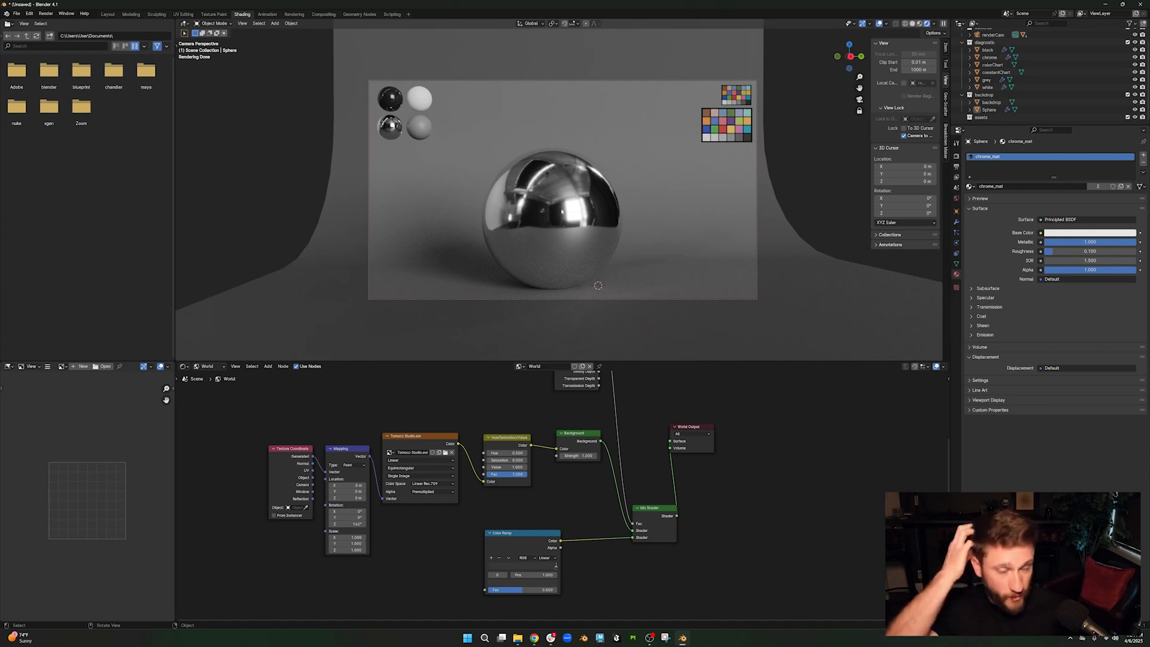